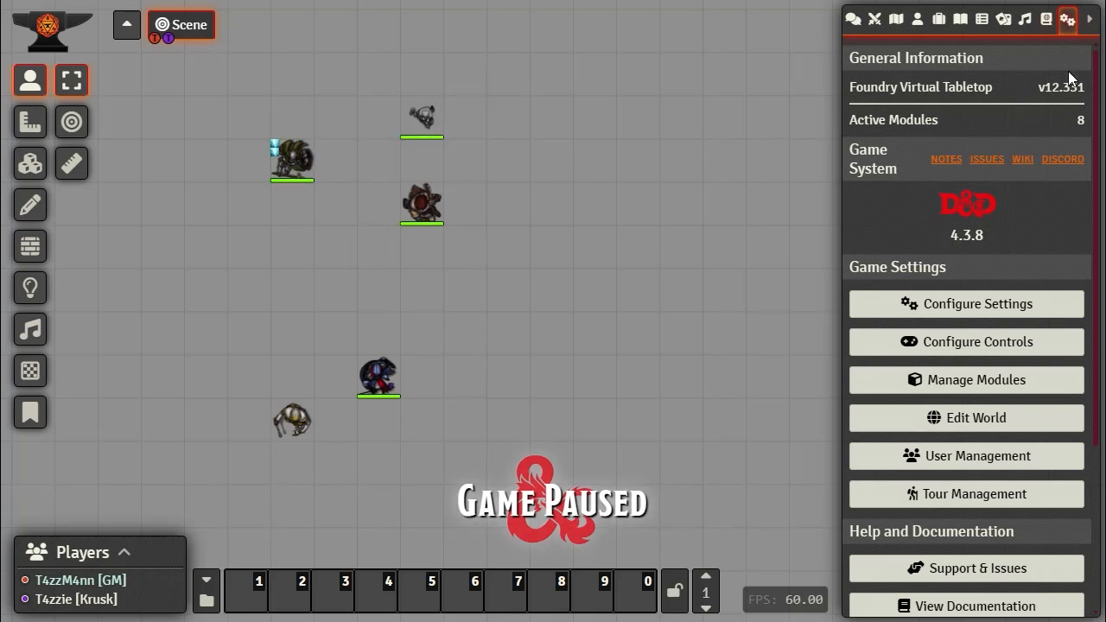
pyautogui.click(993, 316)
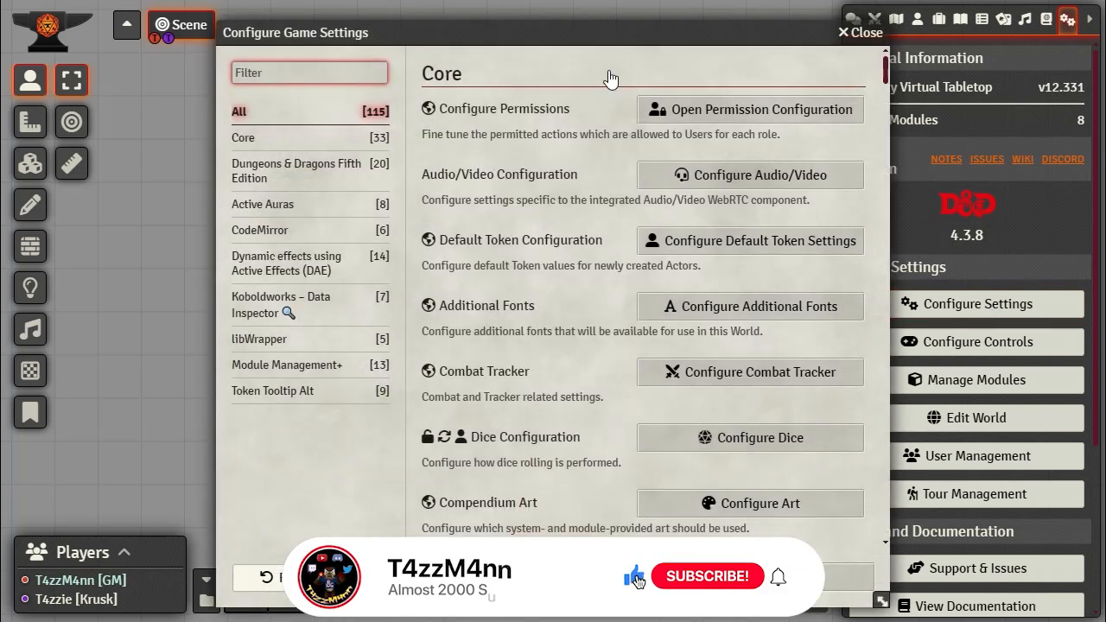
pyautogui.moveTo(548, 32); pyautogui.dragTo(614, 16)
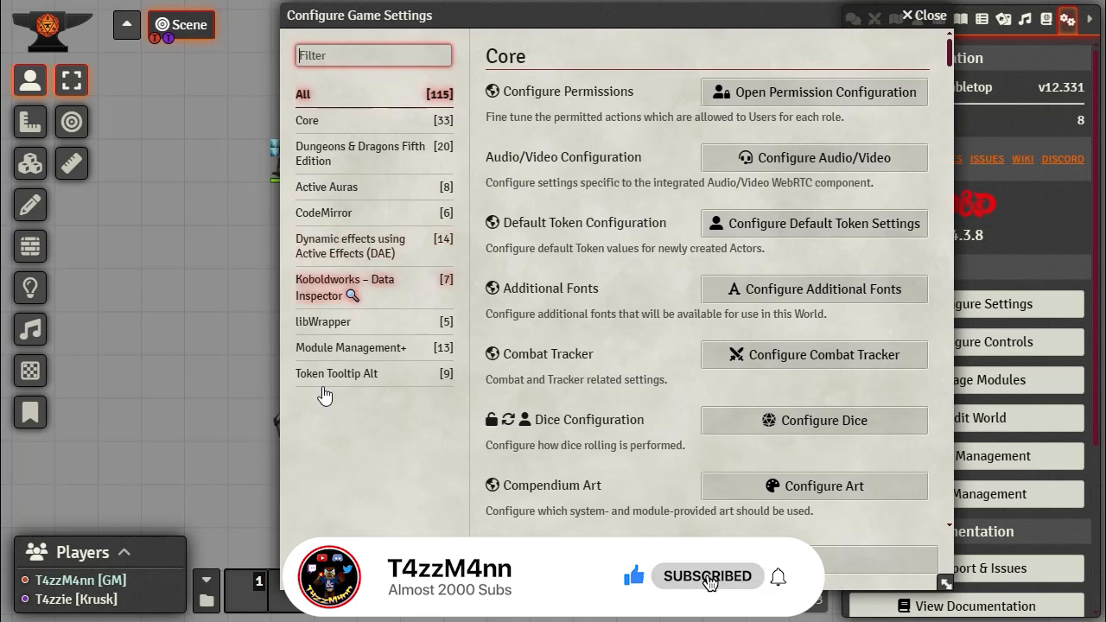
pyautogui.click(337, 373)
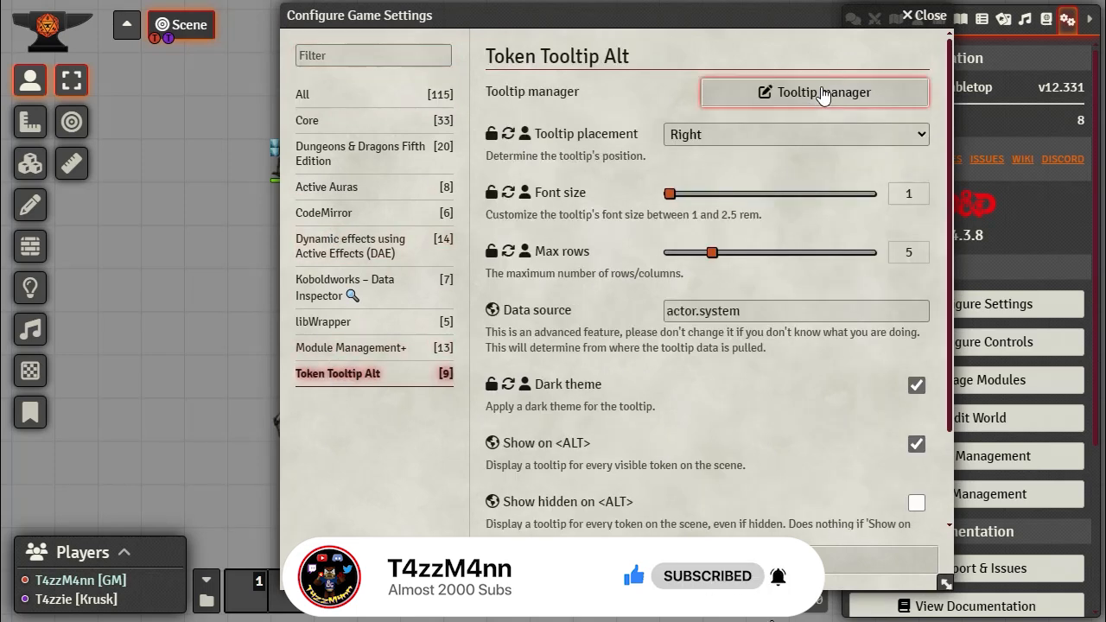
pyautogui.click(821, 95)
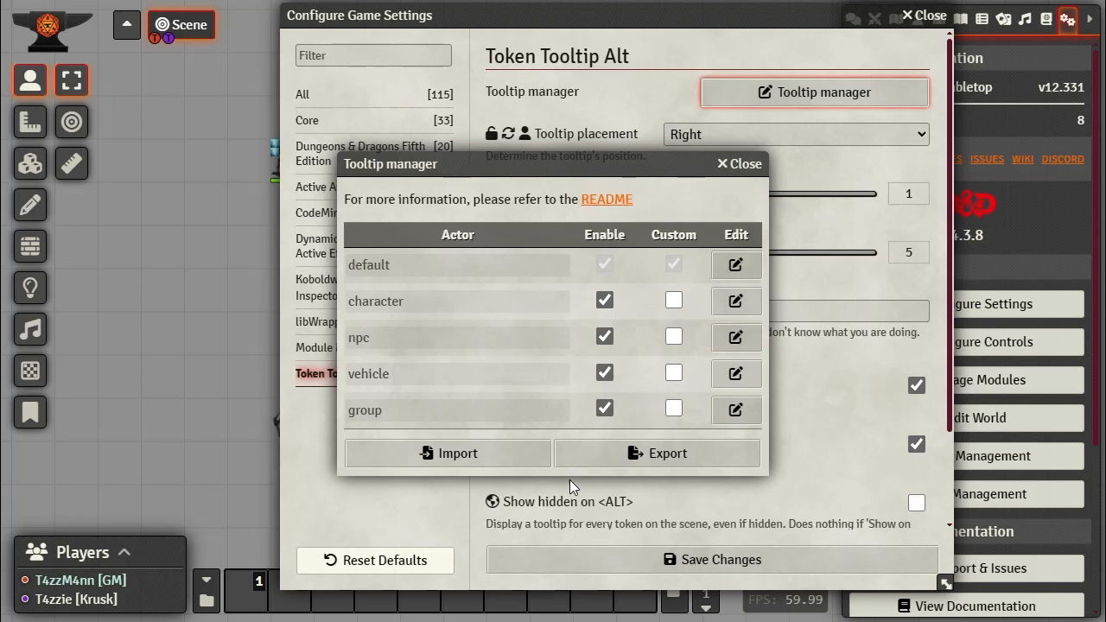
pyautogui.click(735, 268)
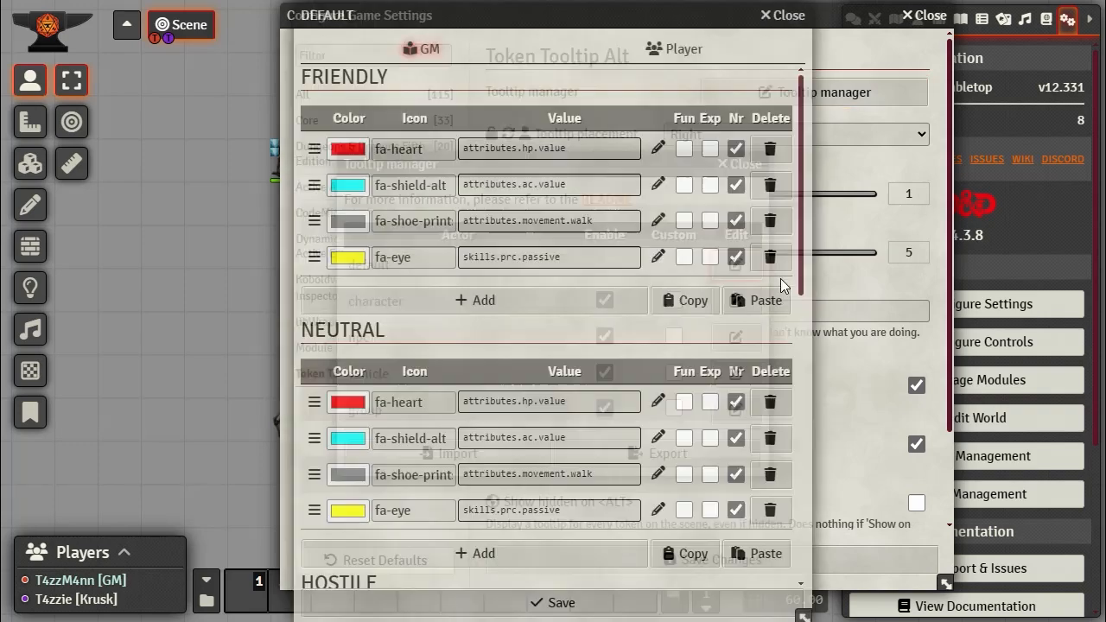
pyautogui.scroll(-4, 577, 335)
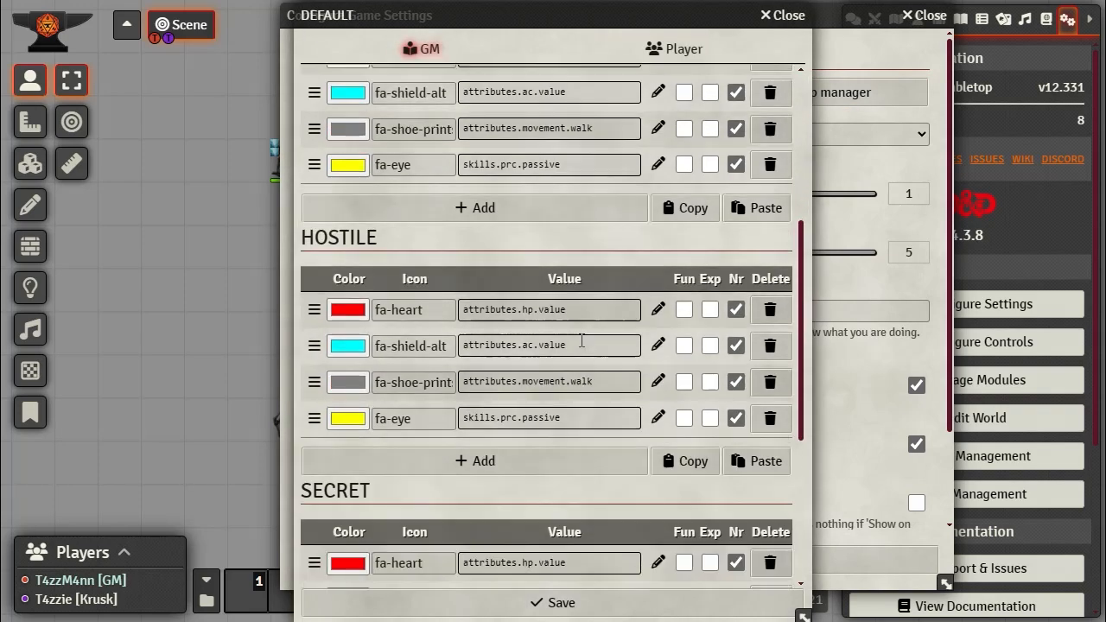
pyautogui.scroll(-3, 581, 339)
pyautogui.scroll(5, 580, 340)
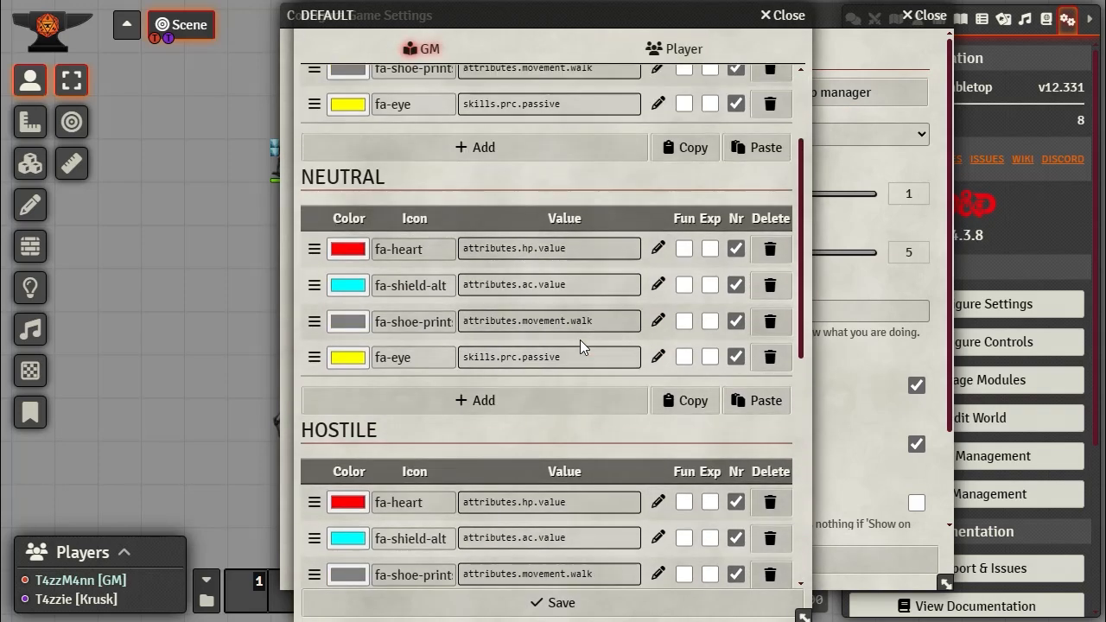
pyautogui.scroll(2, 580, 340)
pyautogui.scroll(-8, 586, 329)
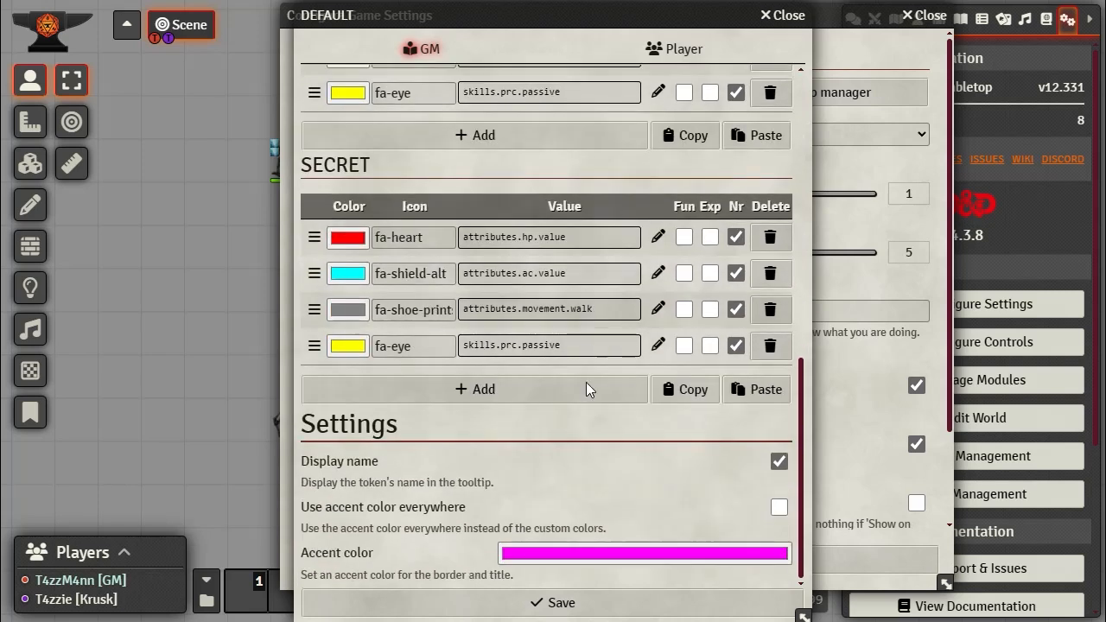
pyautogui.scroll(8, 547, 472)
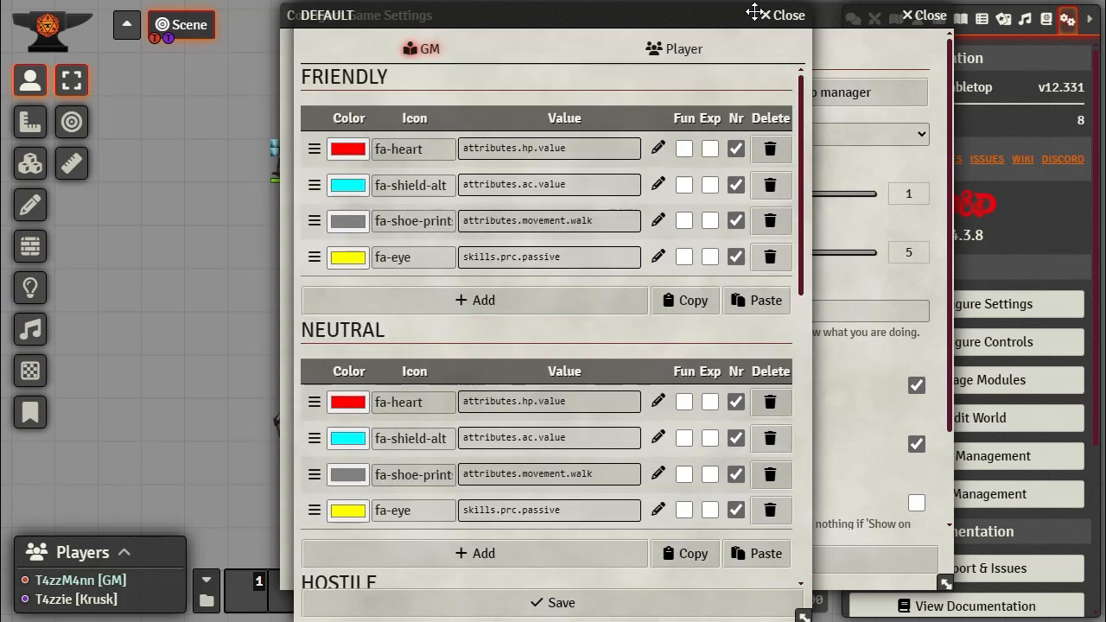
pyautogui.click(785, 14)
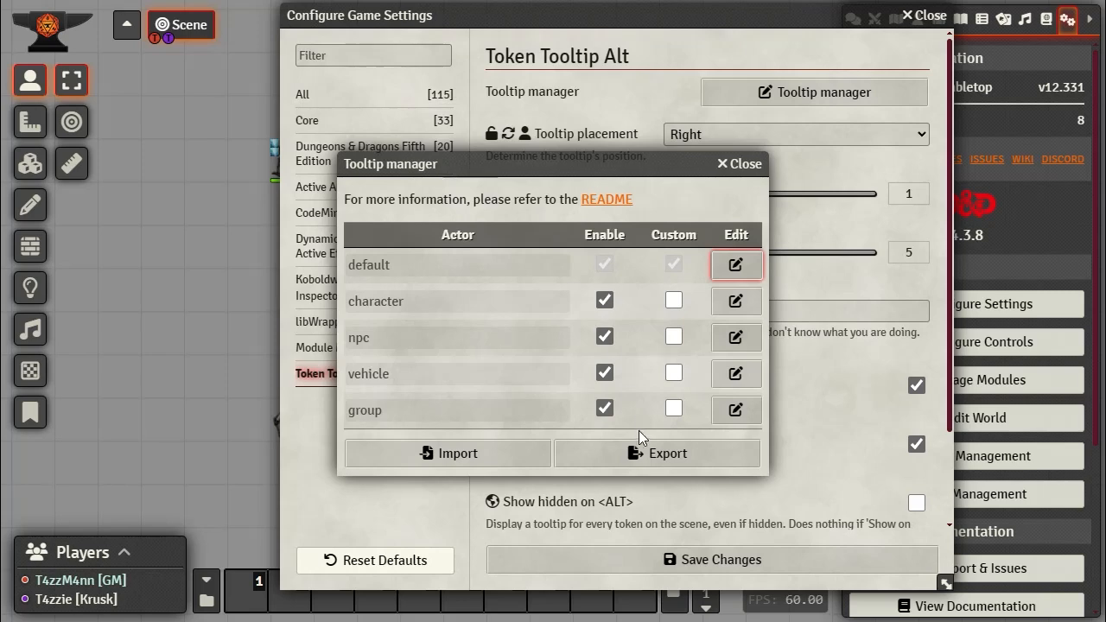
pyautogui.click(740, 164)
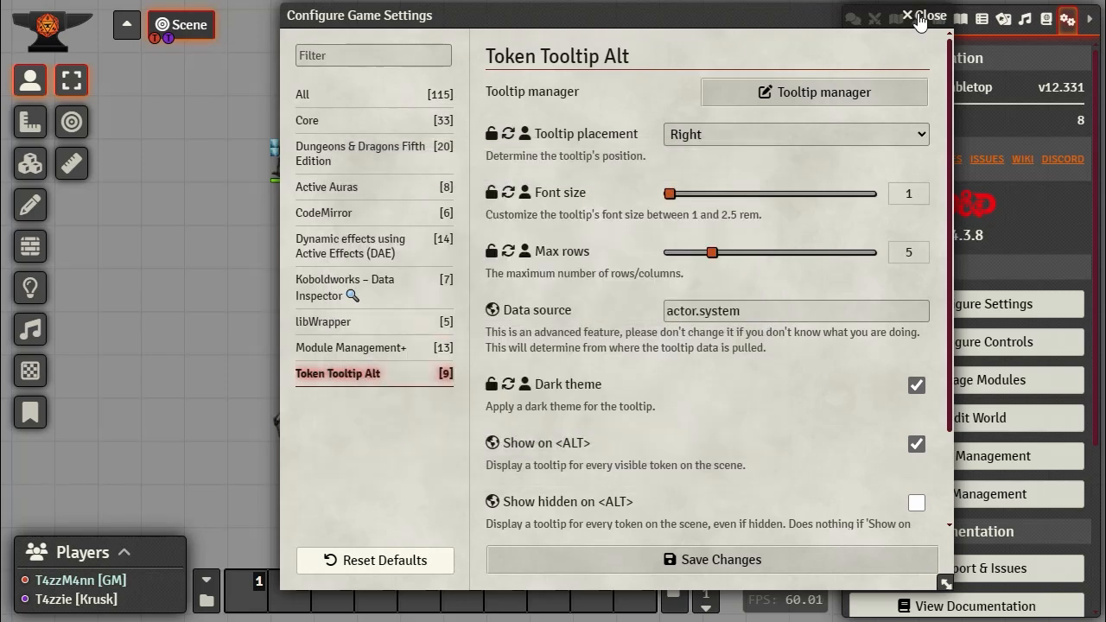
pyautogui.click(926, 14)
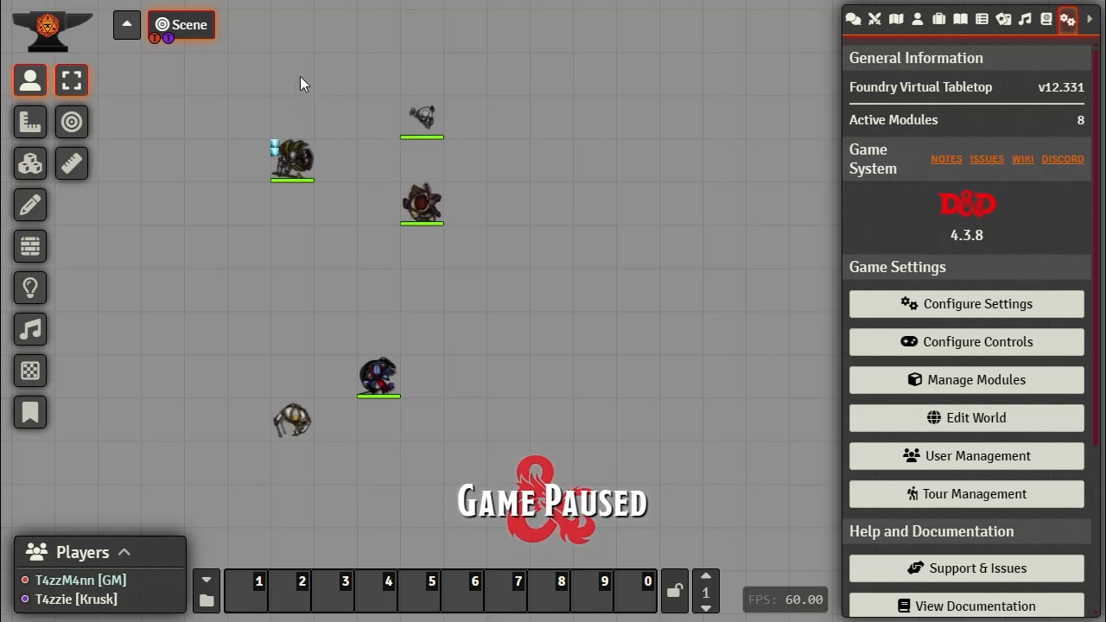
# Step: Box-select all five tokens on the scene and delete them
pyautogui.moveTo(253, 78); pyautogui.dragTo(541, 458)
pyautogui.press('Delete')
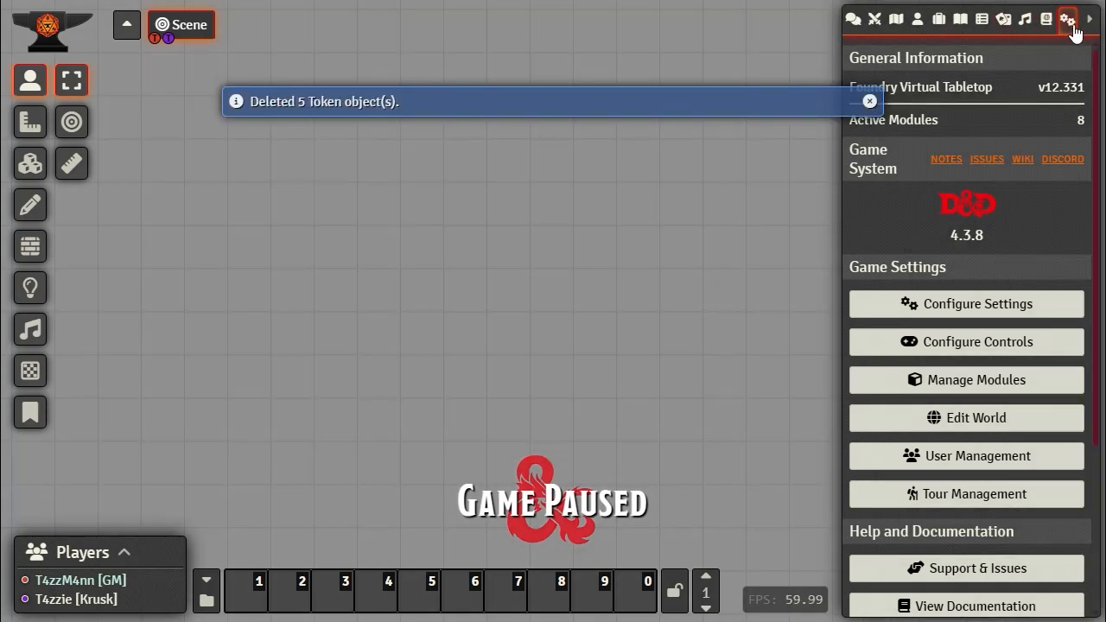
# Step: Open the game settings, review the Dungeons & Dragons Fifth Edition settings, then show the 33 Core settings
pyautogui.click(973, 315)
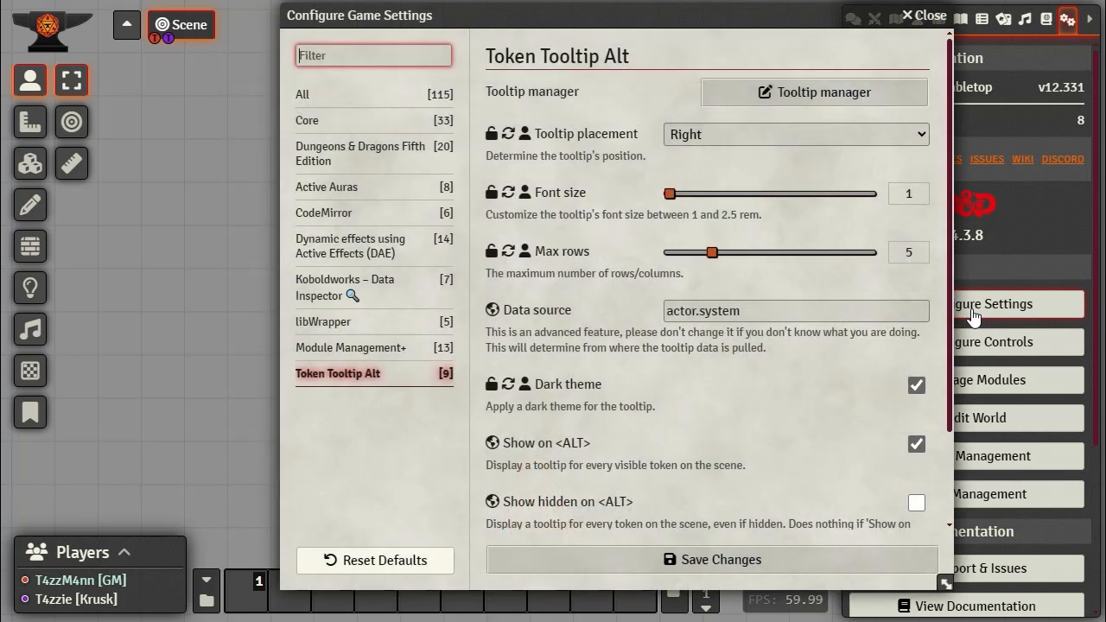
pyautogui.click(359, 156)
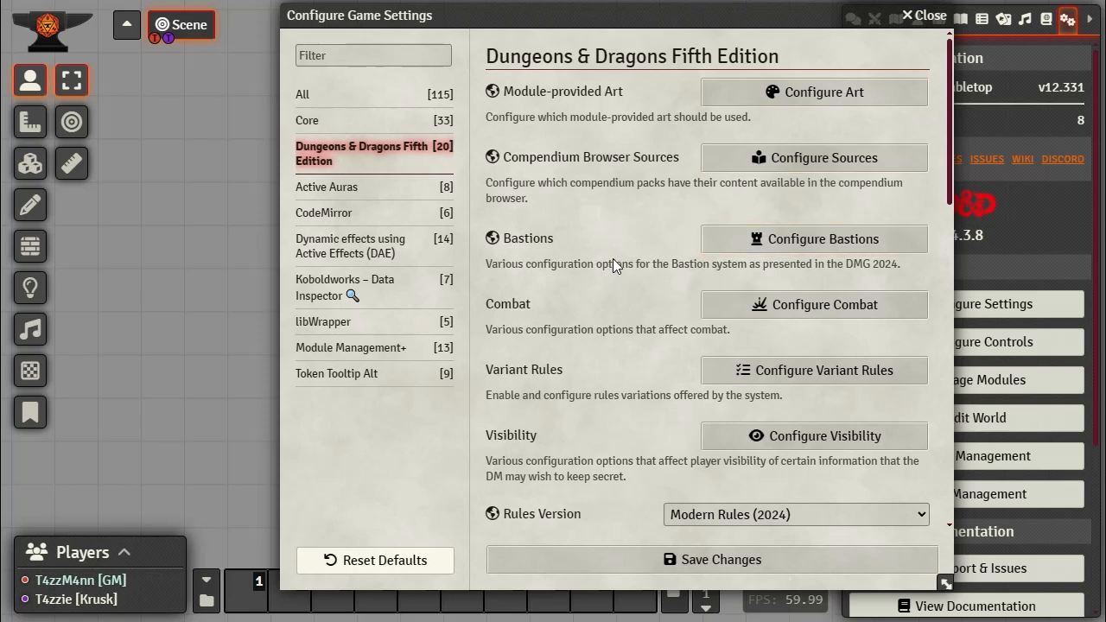
pyautogui.scroll(-2, 570, 147)
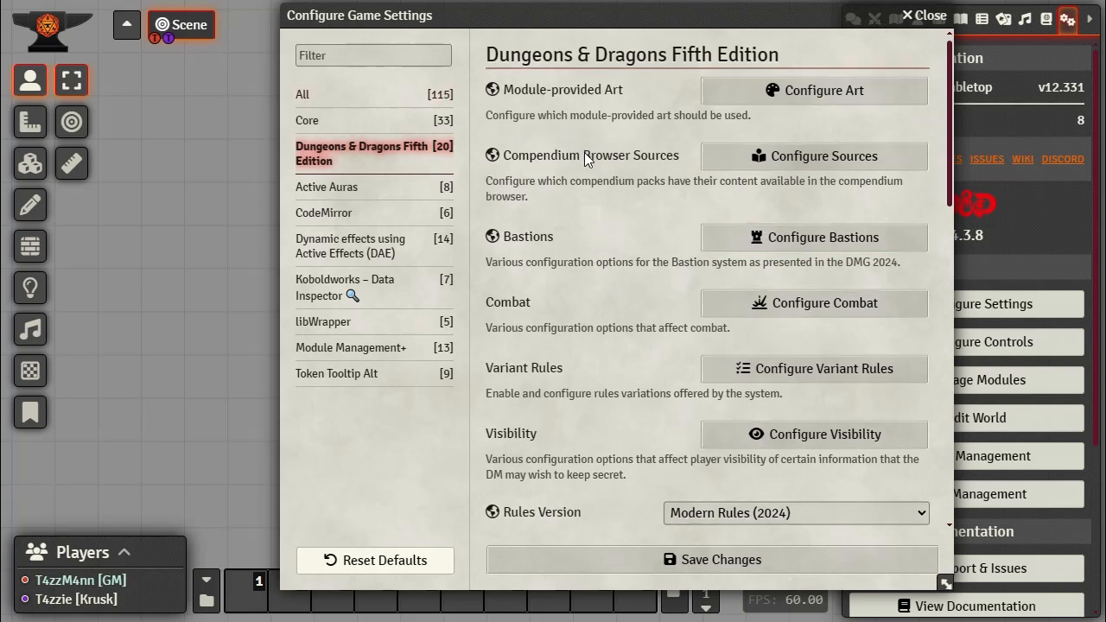
pyautogui.scroll(1, 584, 152)
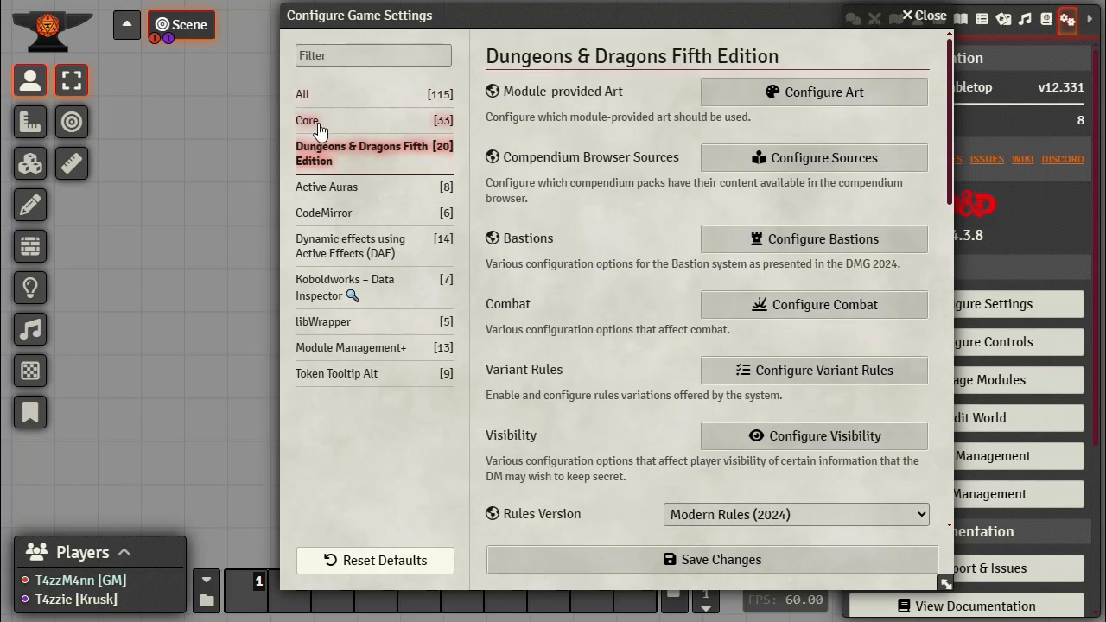
pyautogui.click(309, 121)
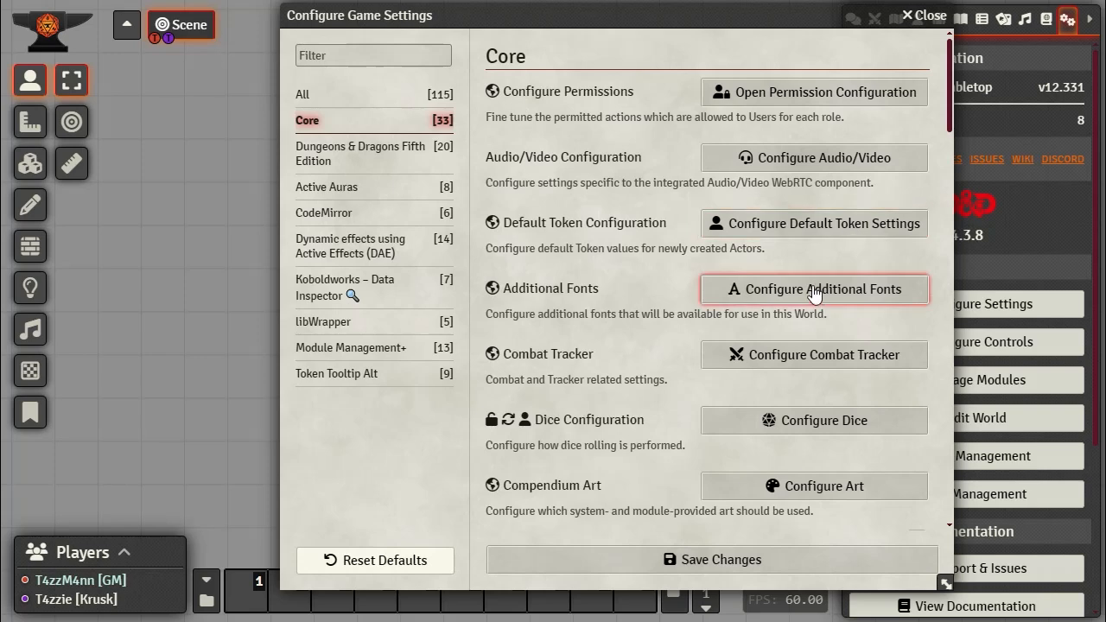
# Step: Set default token Display Name to Always for Everyone and Display Bars to Always for Owner, then save
pyautogui.click(794, 226)
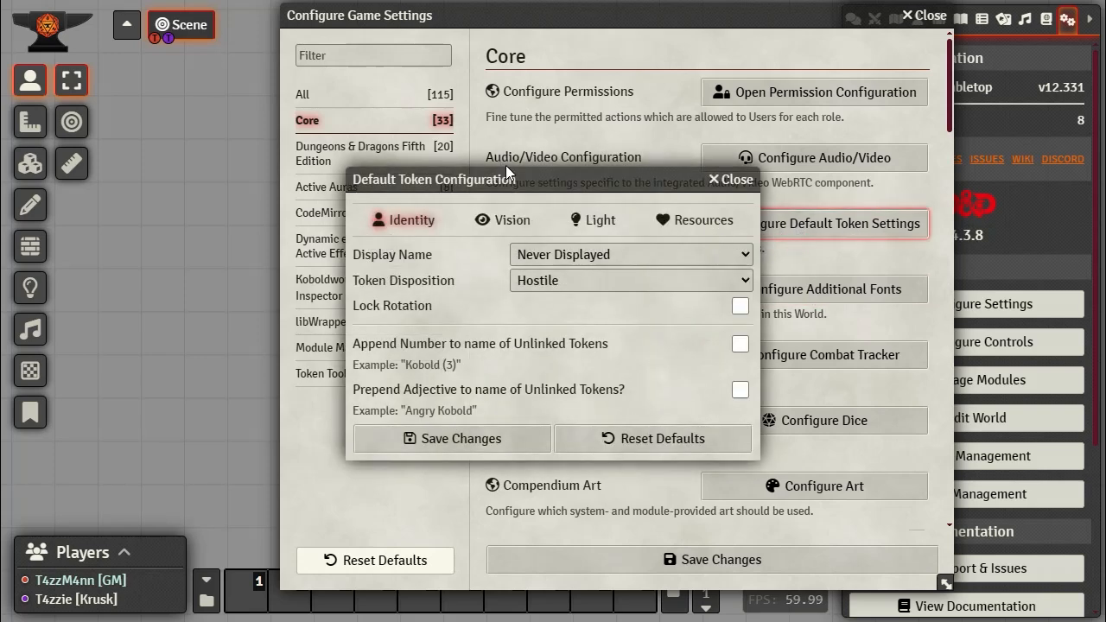
pyautogui.moveTo(541, 180); pyautogui.dragTo(382, 77)
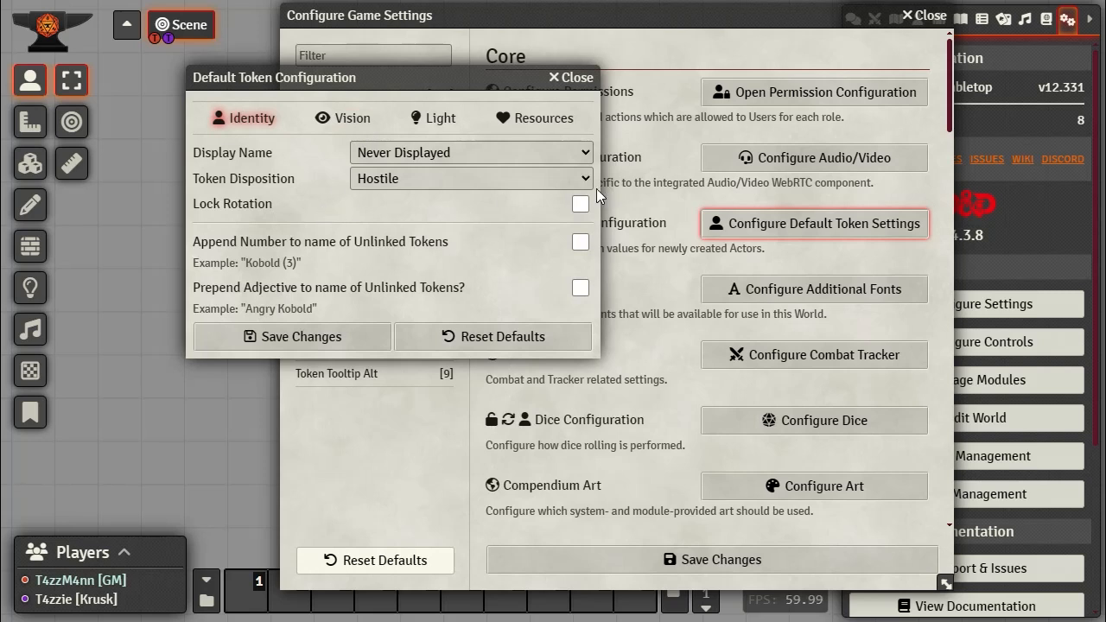
pyautogui.click(588, 151)
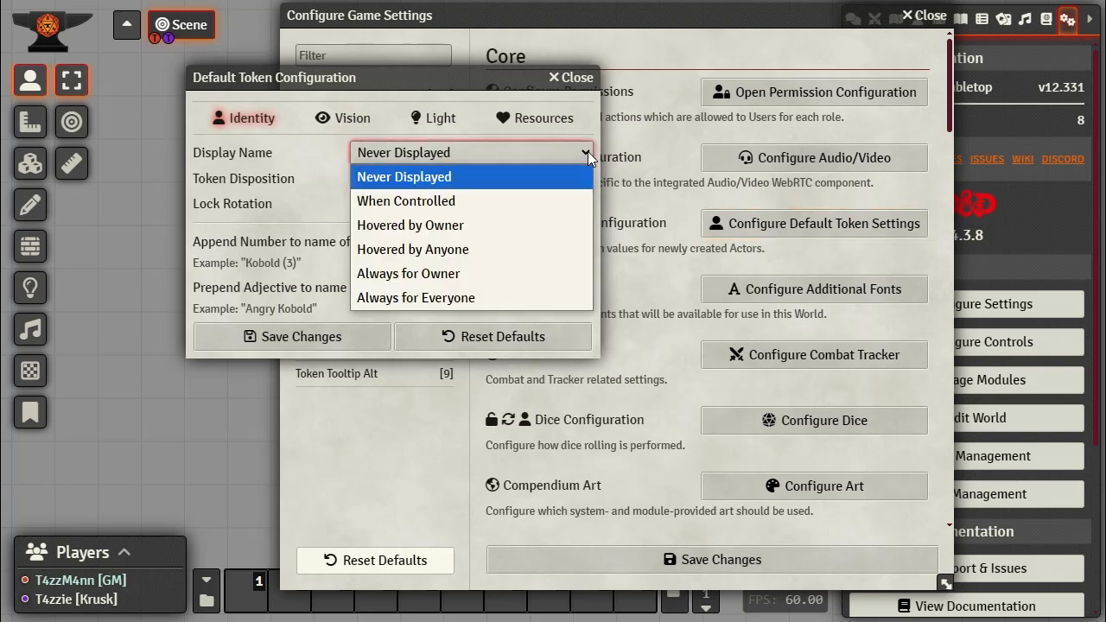
pyautogui.click(448, 298)
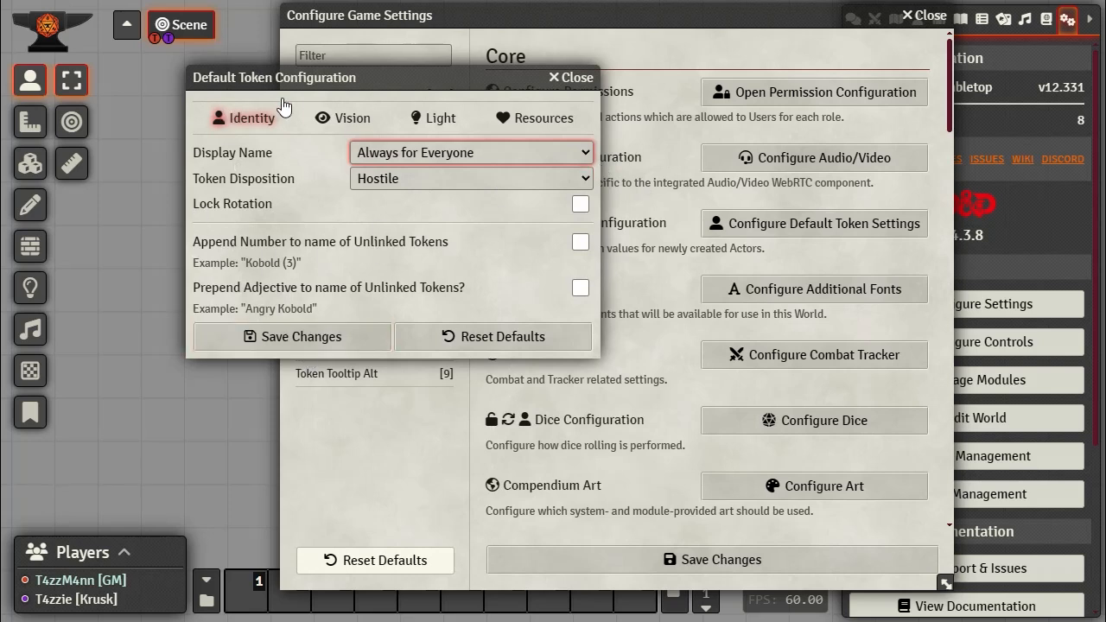
pyautogui.click(529, 126)
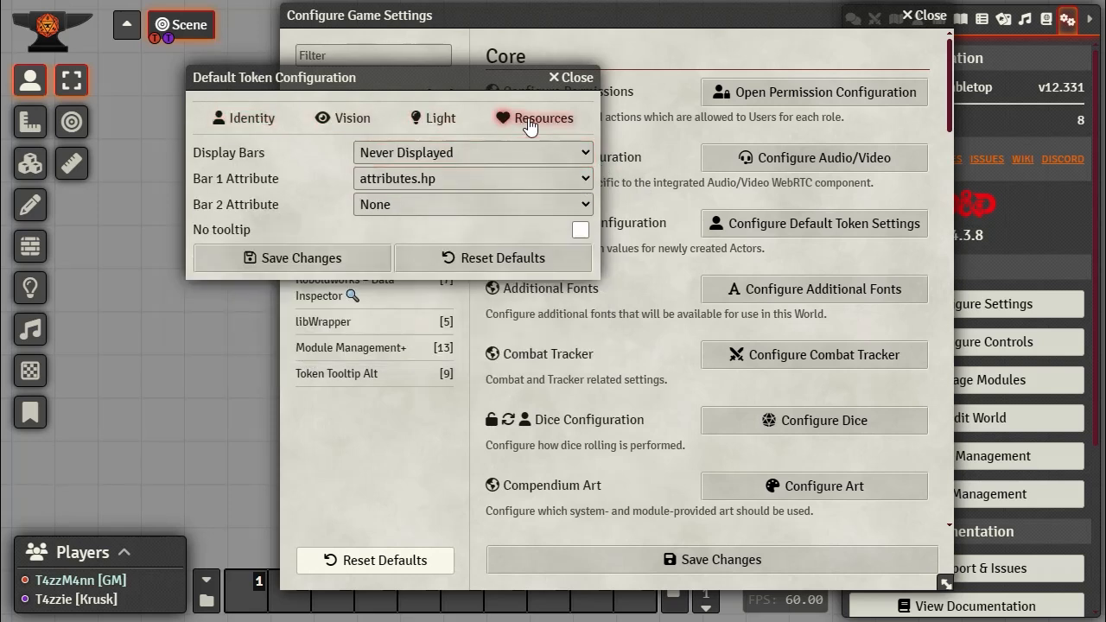
pyautogui.click(421, 152)
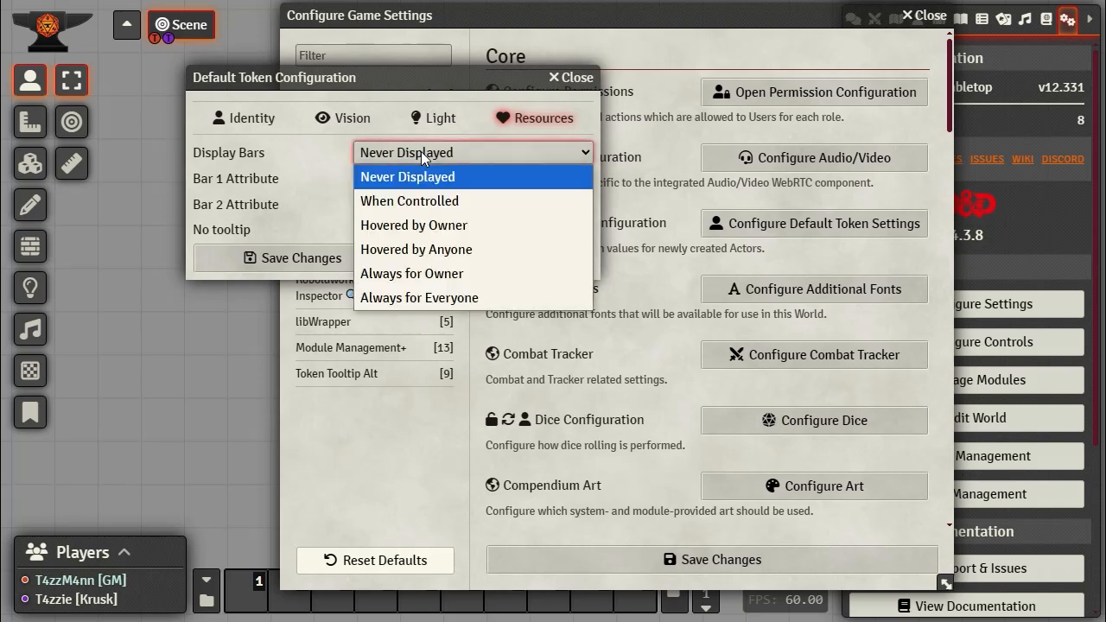
pyautogui.click(409, 273)
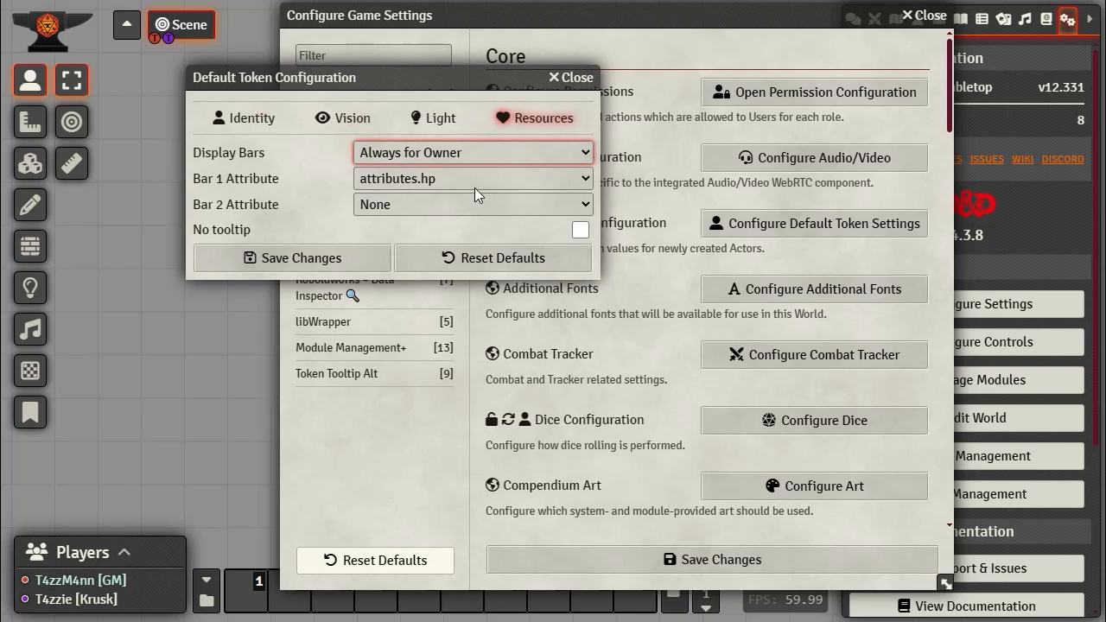
pyautogui.click(279, 259)
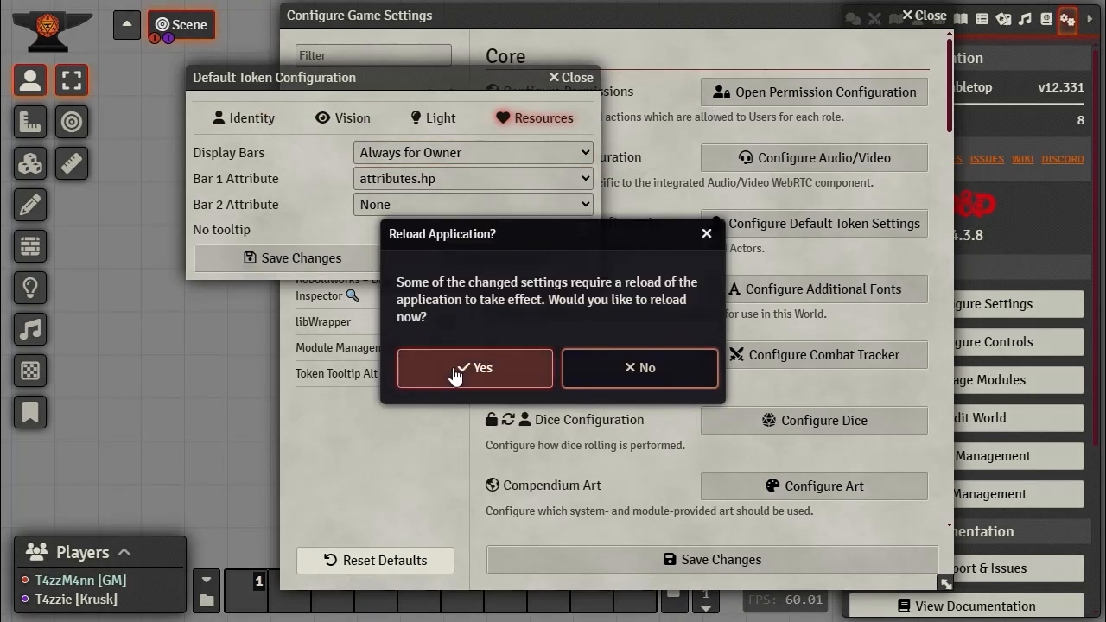
# Step: Confirm the application reload and delete all chat messages from the chat log
pyautogui.click(470, 371)
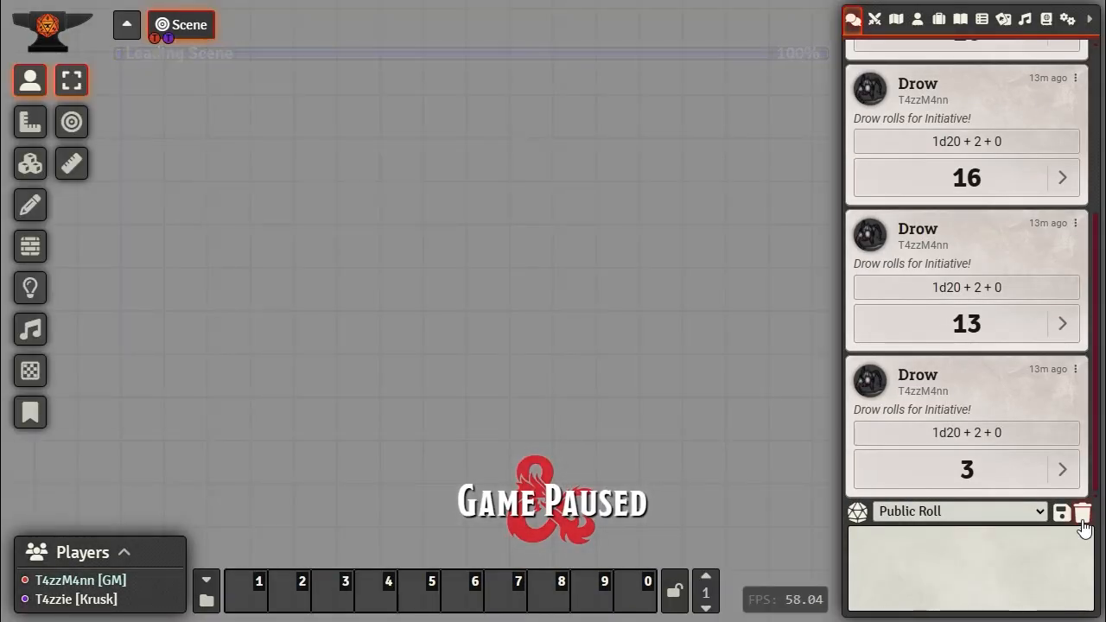
pyautogui.click(1082, 513)
pyautogui.click(575, 599)
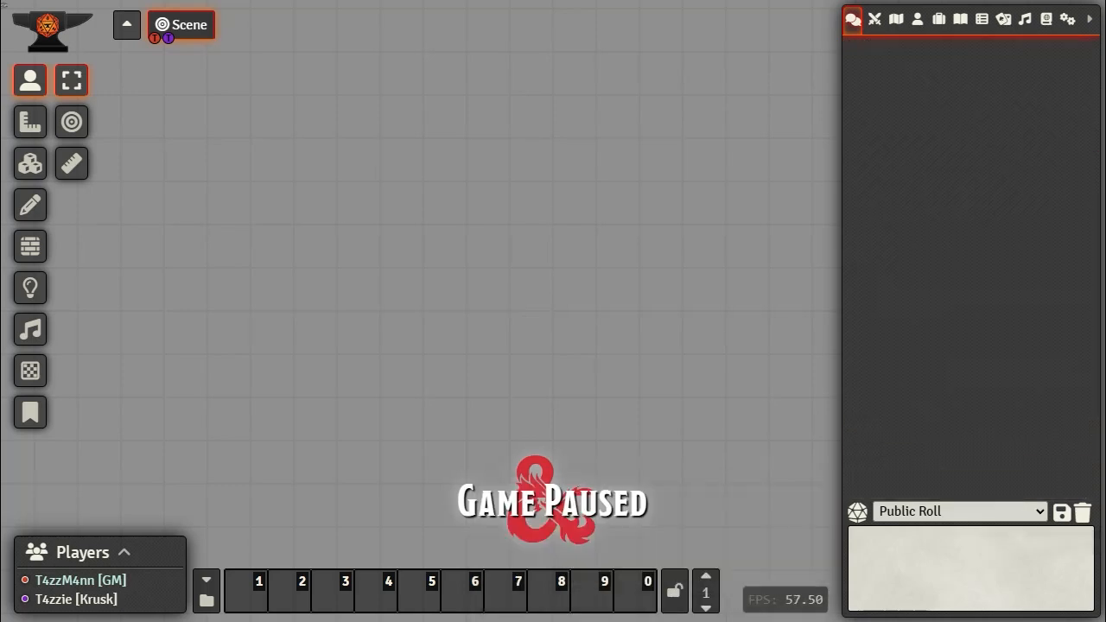
# Step: Drop an Acolyte token onto the scene, delete it, and return the sidebar to game settings
pyautogui.click(917, 21)
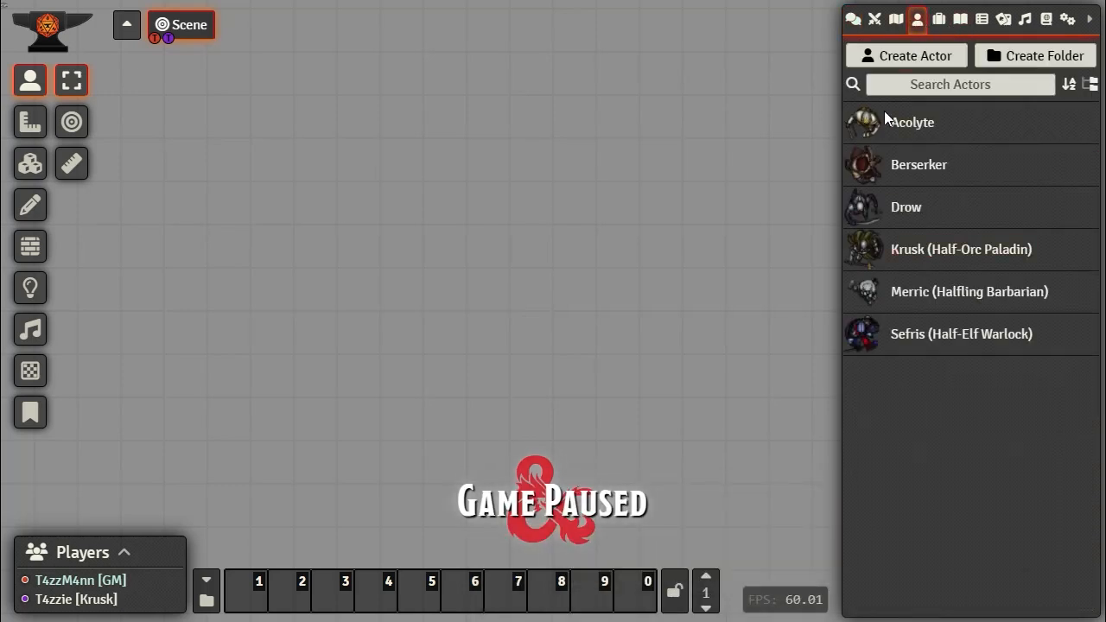
pyautogui.moveTo(926, 129); pyautogui.dragTo(479, 130)
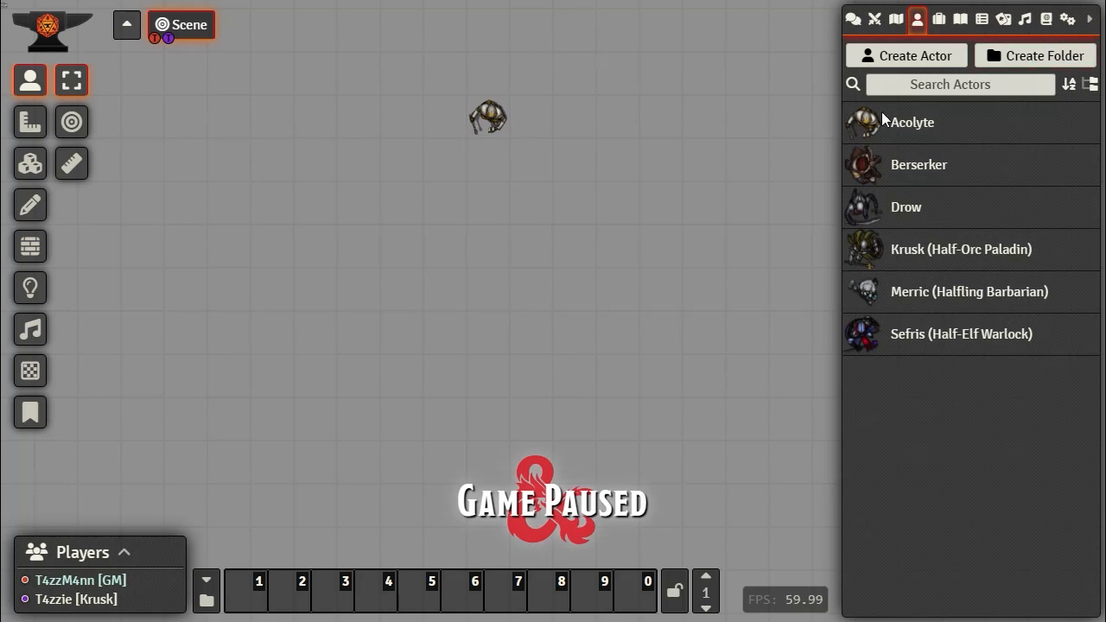
pyautogui.moveTo(488, 117)
pyautogui.press('Delete')
pyautogui.click(1068, 19)
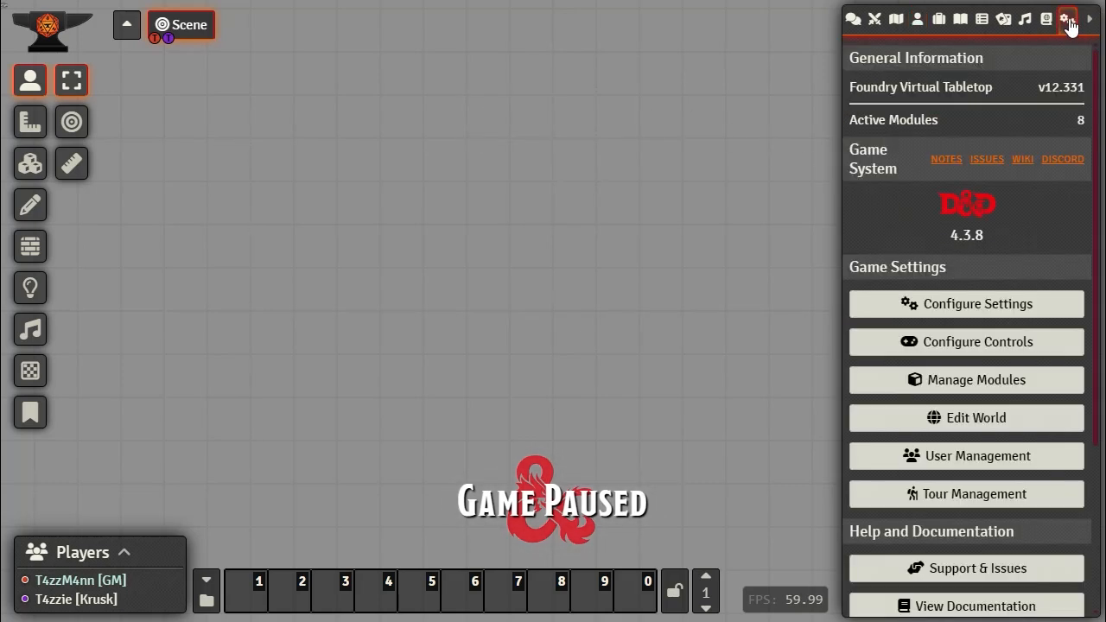
# Step: Re-save the Core default token settings from the Resources tab, then close the game settings window
pyautogui.click(959, 314)
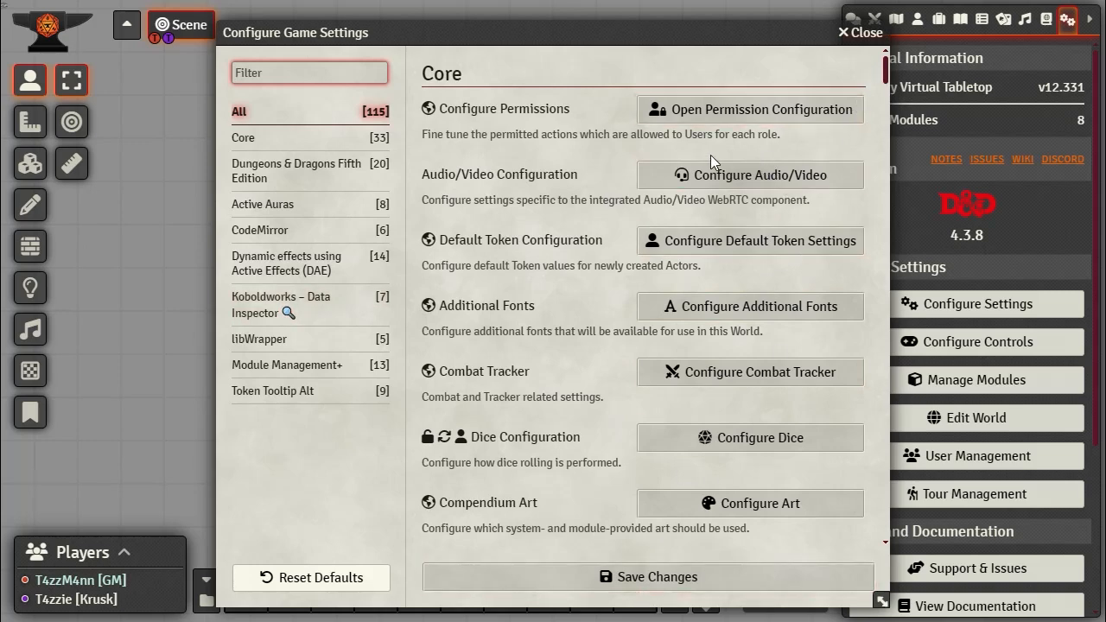
pyautogui.click(304, 145)
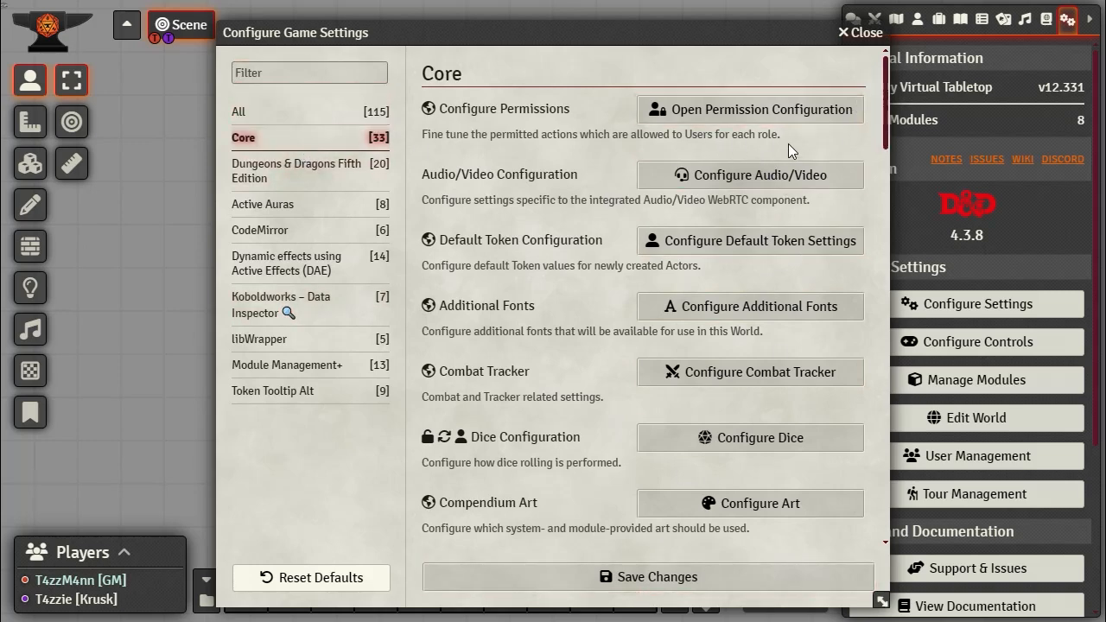
pyautogui.click(805, 242)
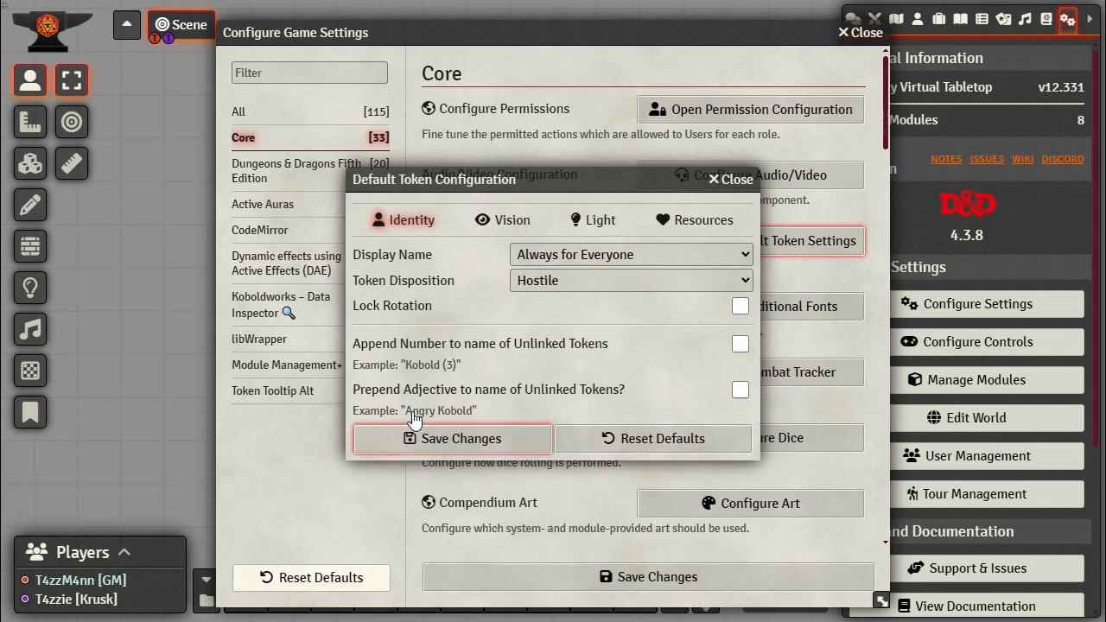
pyautogui.click(680, 220)
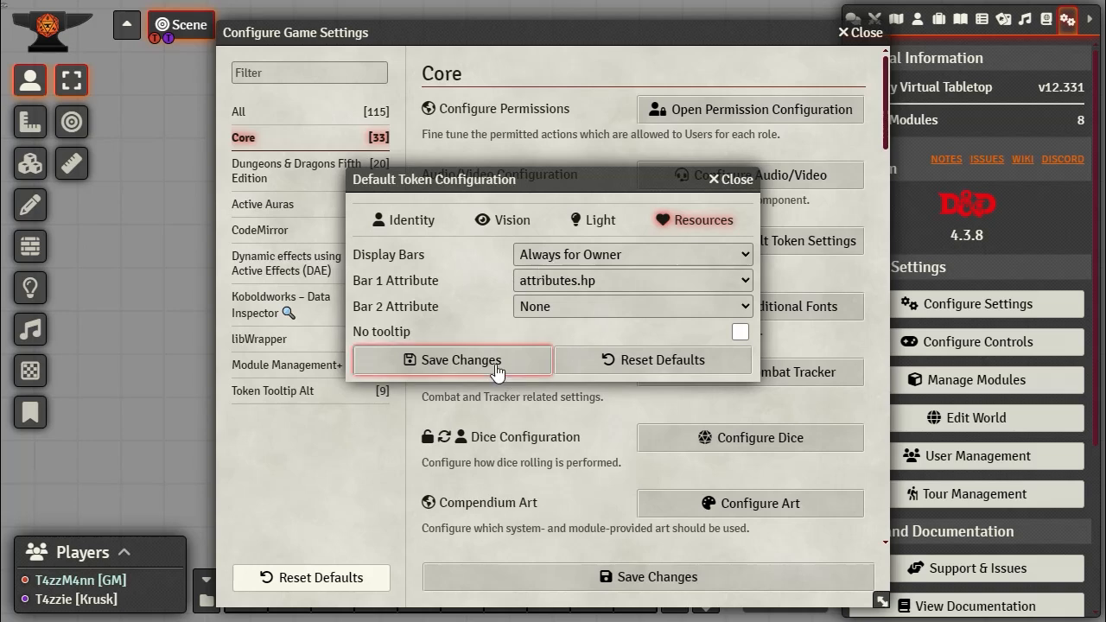
pyautogui.click(732, 181)
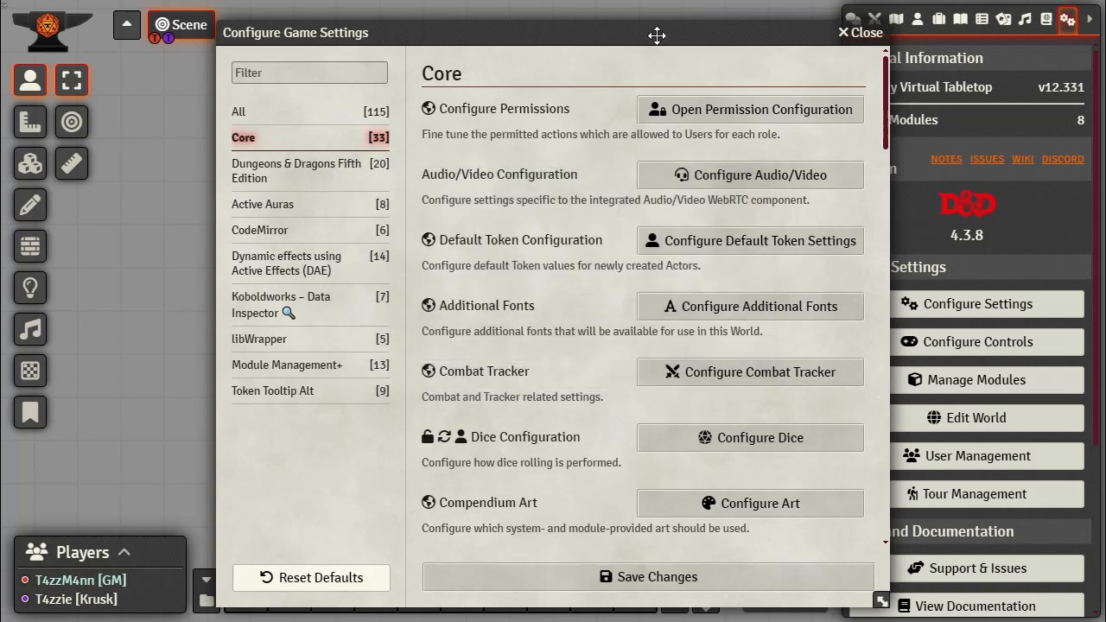
pyautogui.moveTo(659, 32); pyautogui.dragTo(495, 15)
pyautogui.click(696, 15)
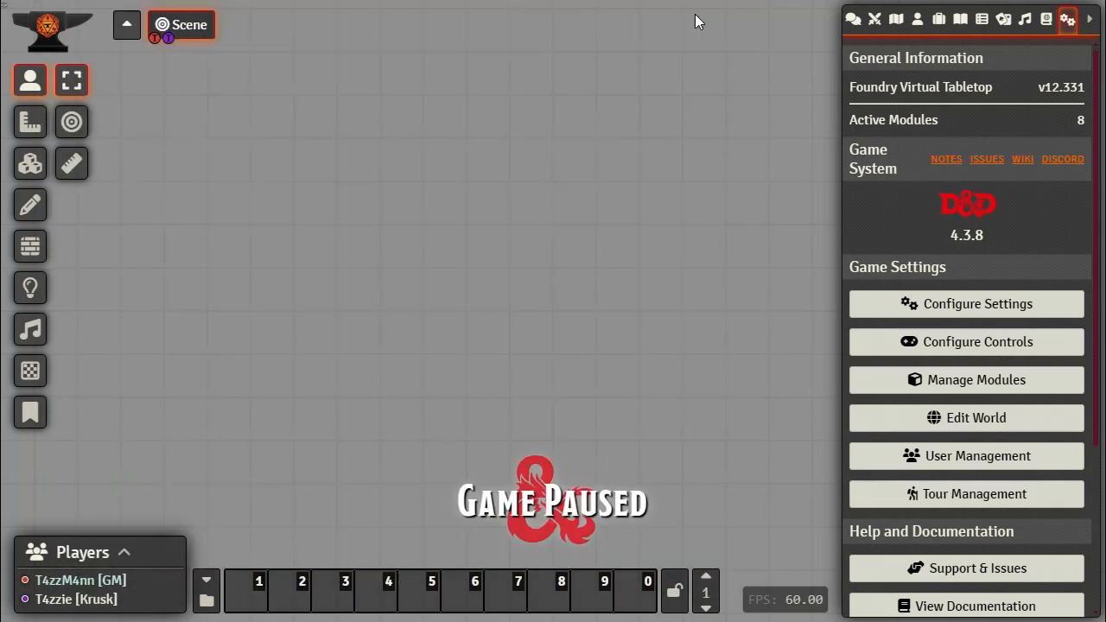
# Step: Open the Compendium Browser from the compendium packs and move it to the left edge
pyautogui.click(917, 19)
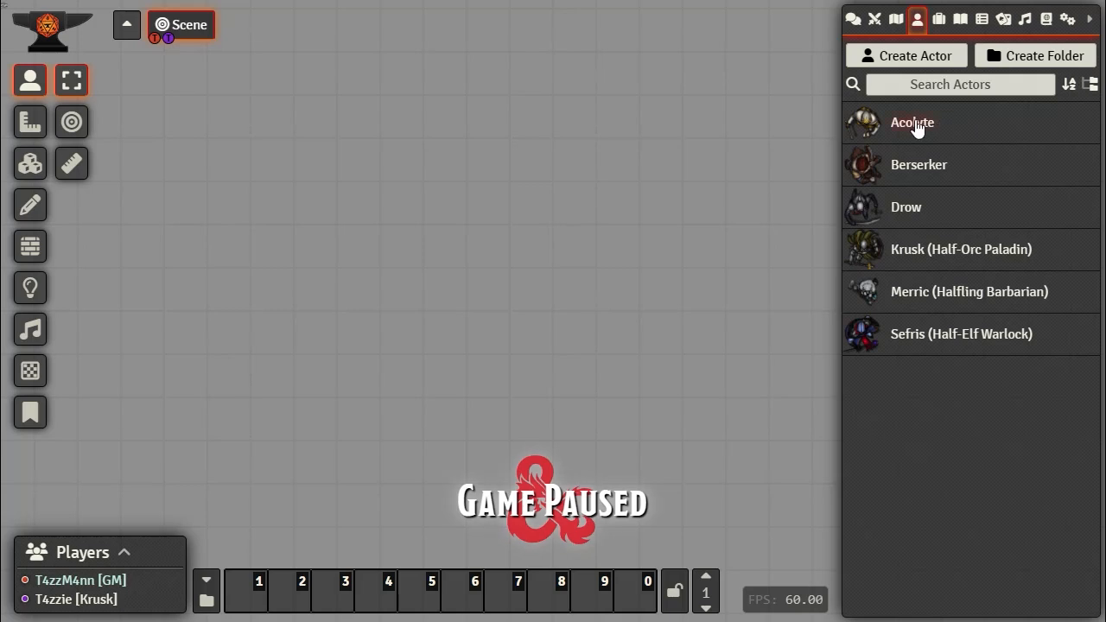
pyautogui.click(1045, 21)
pyautogui.click(971, 127)
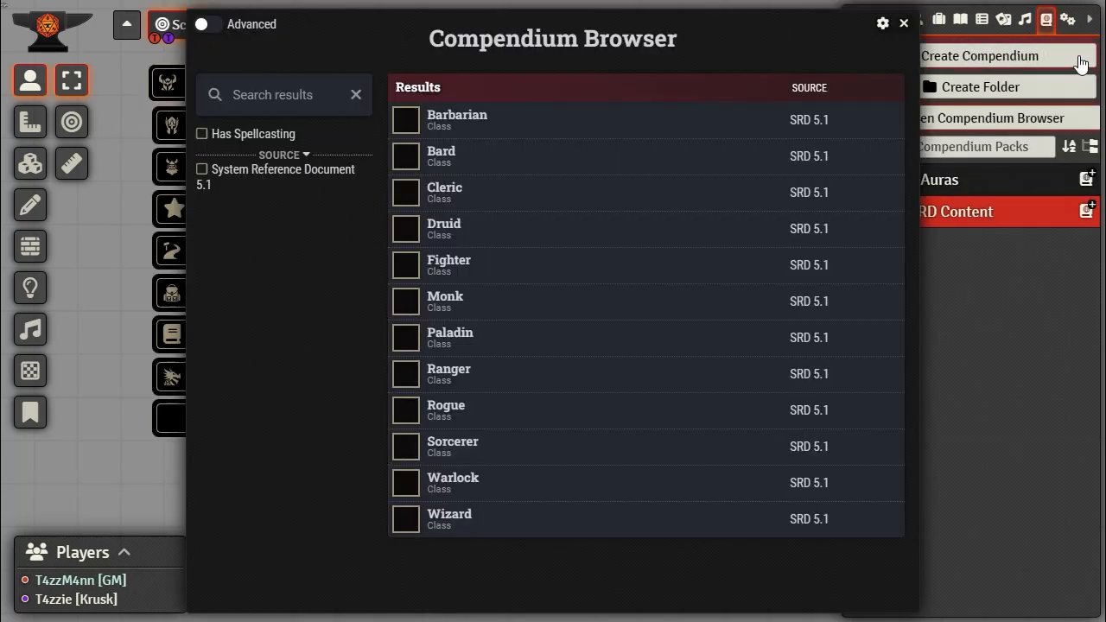
pyautogui.moveTo(599, 12); pyautogui.dragTo(390, 5)
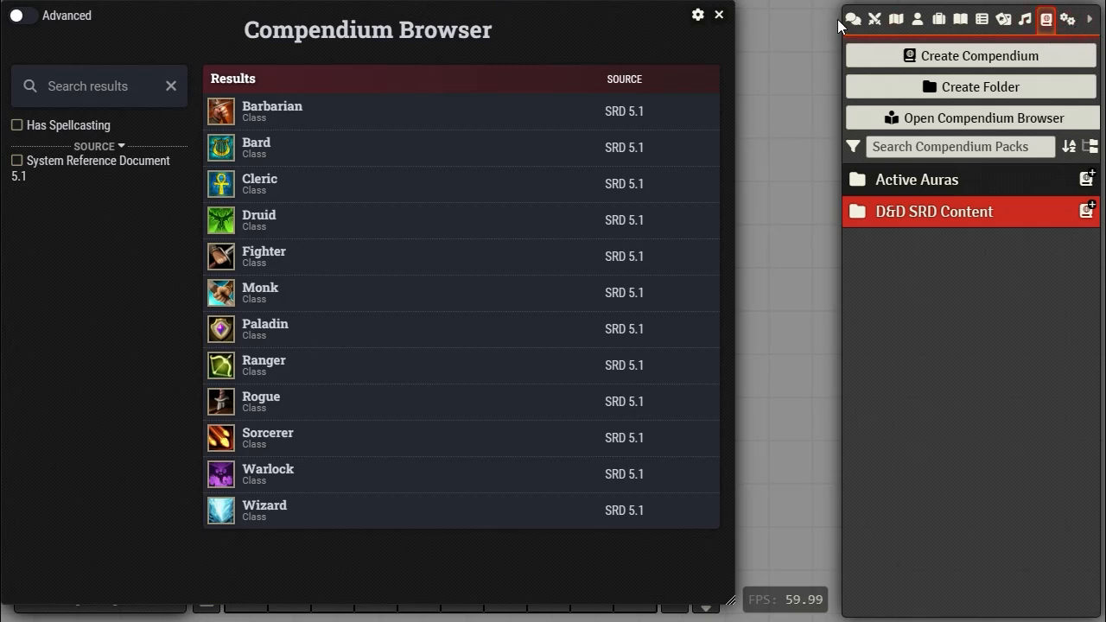
# Step: Switch the browser results to actors, search for 'goa', then close the Compendium Browser
pyautogui.click(917, 19)
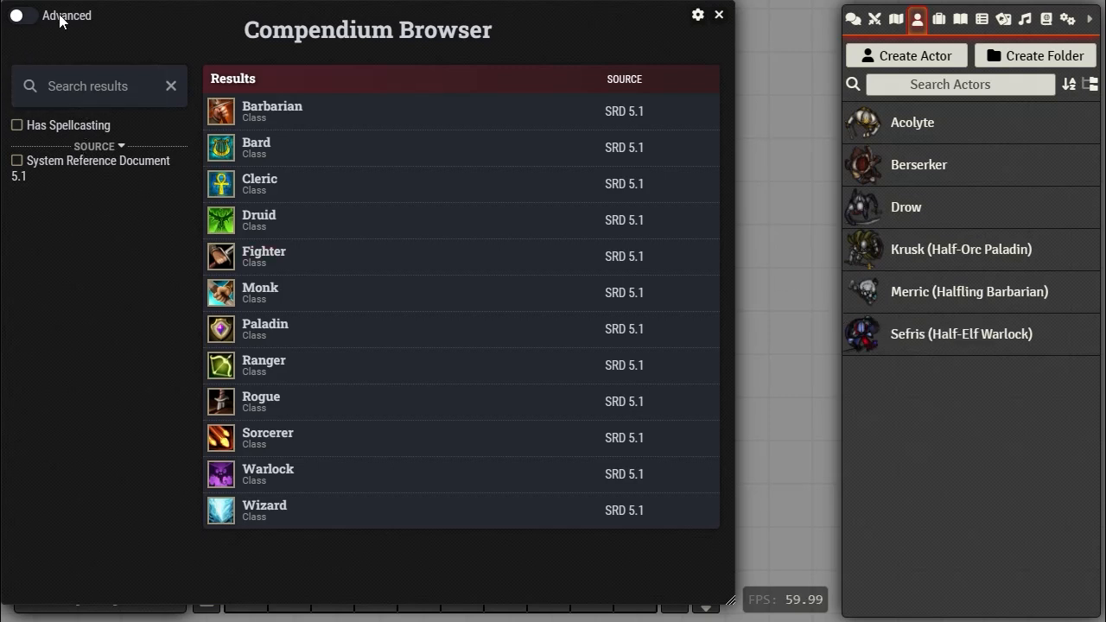
pyautogui.click(17, 19)
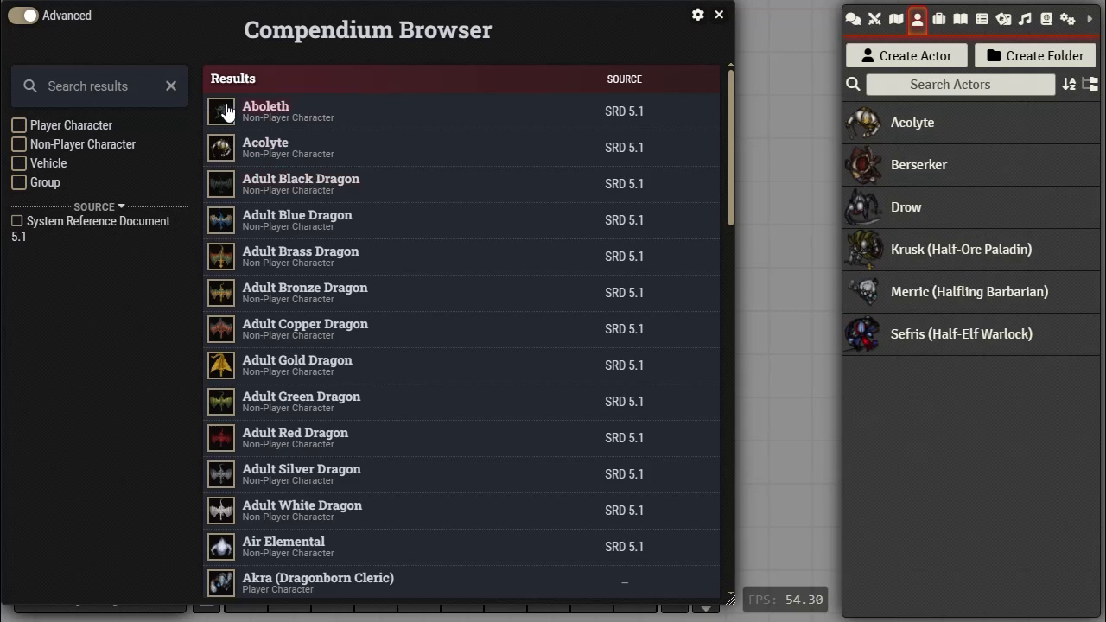
pyautogui.scroll(-1, 329, 207)
pyautogui.scroll(-3, 245, 191)
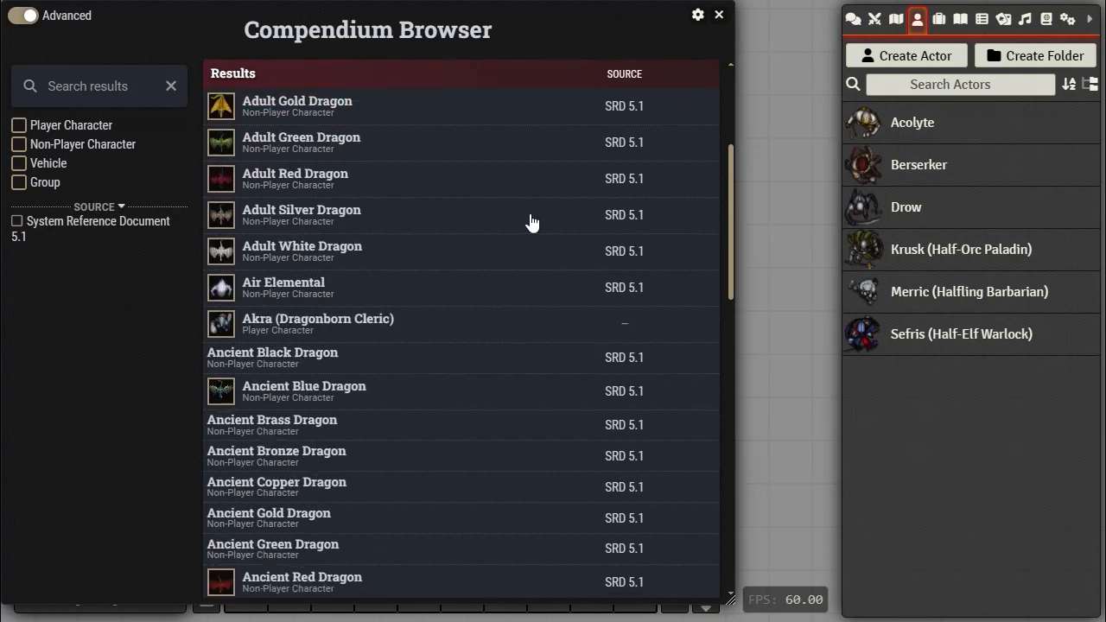
pyautogui.scroll(3, 533, 222)
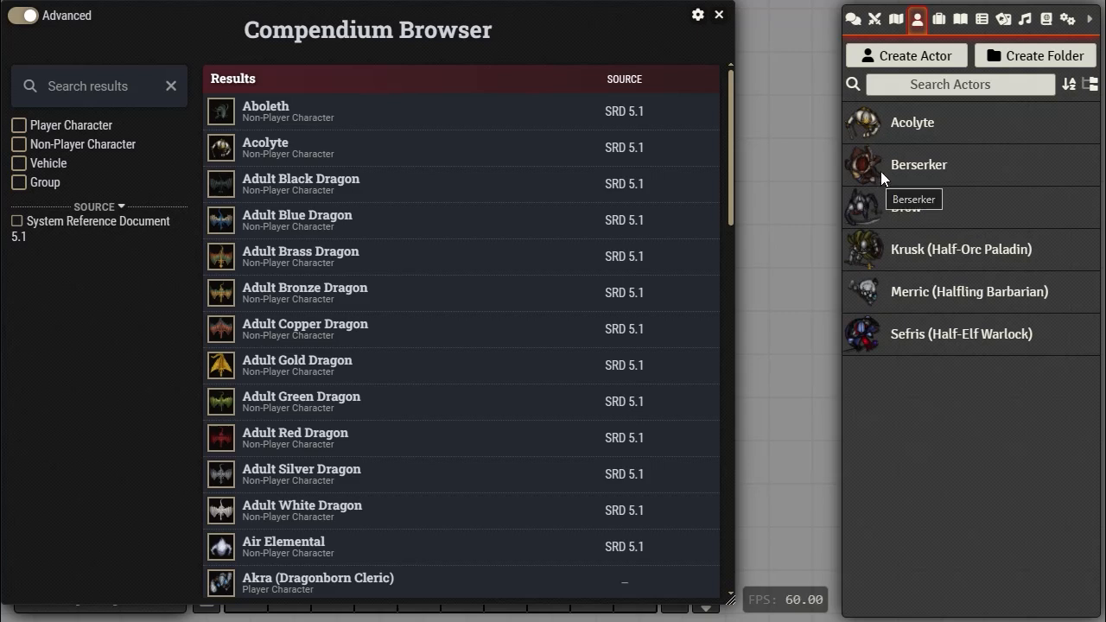
pyautogui.click(56, 82)
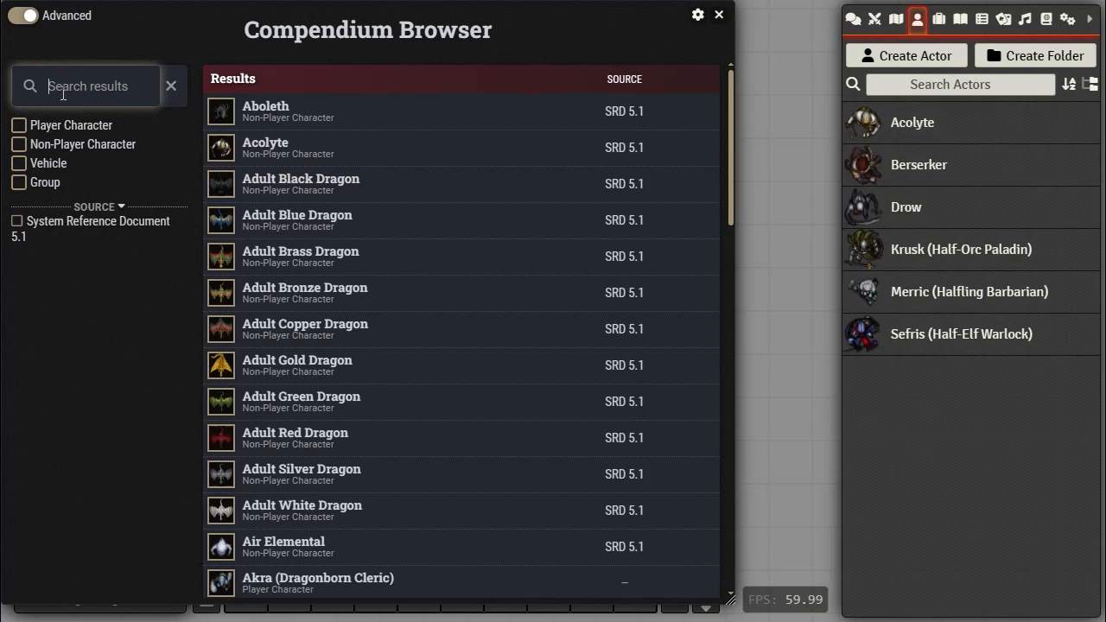
pyautogui.write('goa')
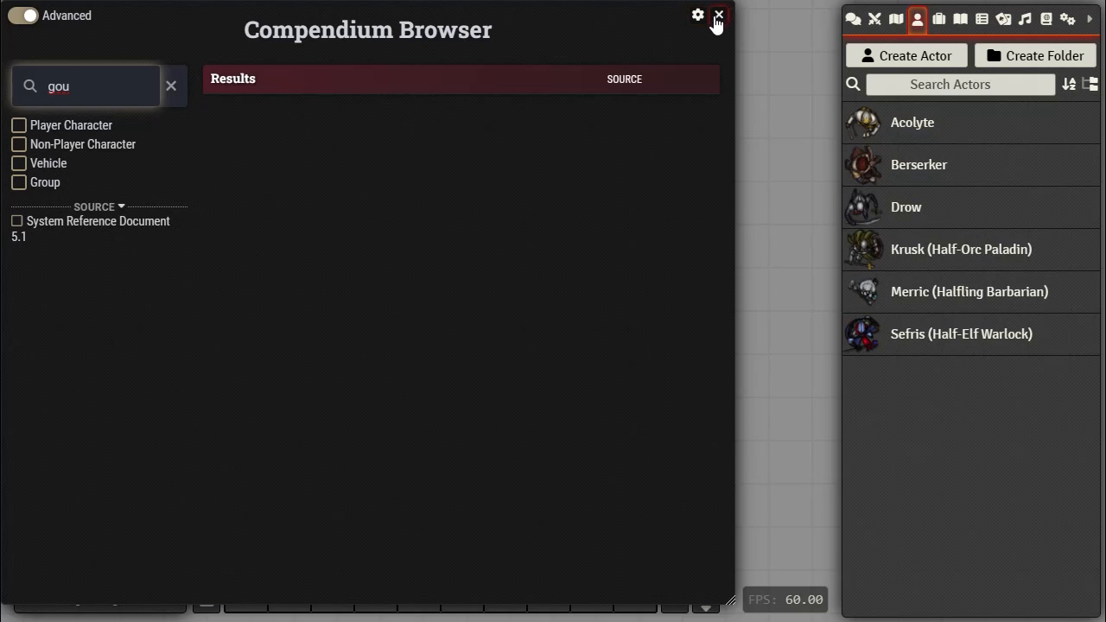
pyautogui.press('Tab')
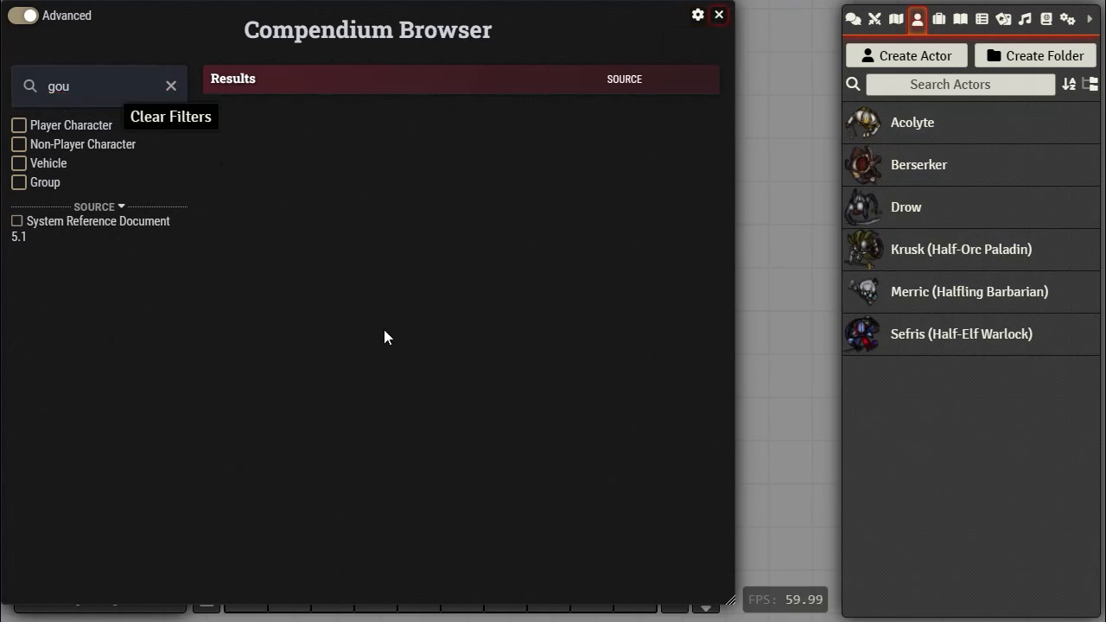
pyautogui.click(718, 15)
# Step: Expand D&D SRD Content > Monsters and open the Monsters (SRD) compendium
pyautogui.click(1048, 24)
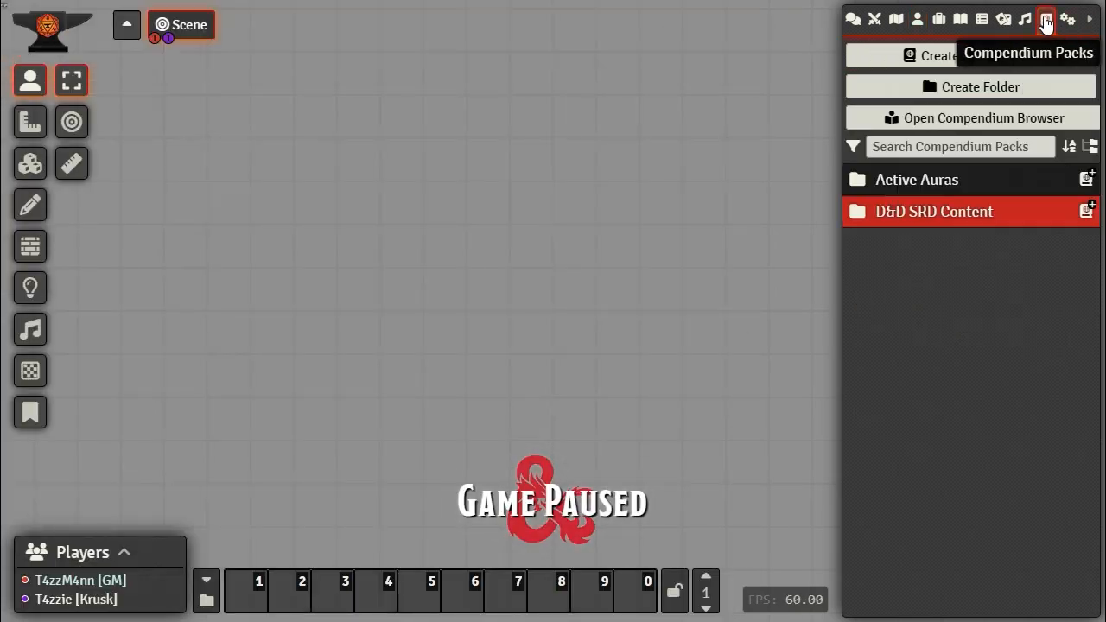
pyautogui.click(921, 211)
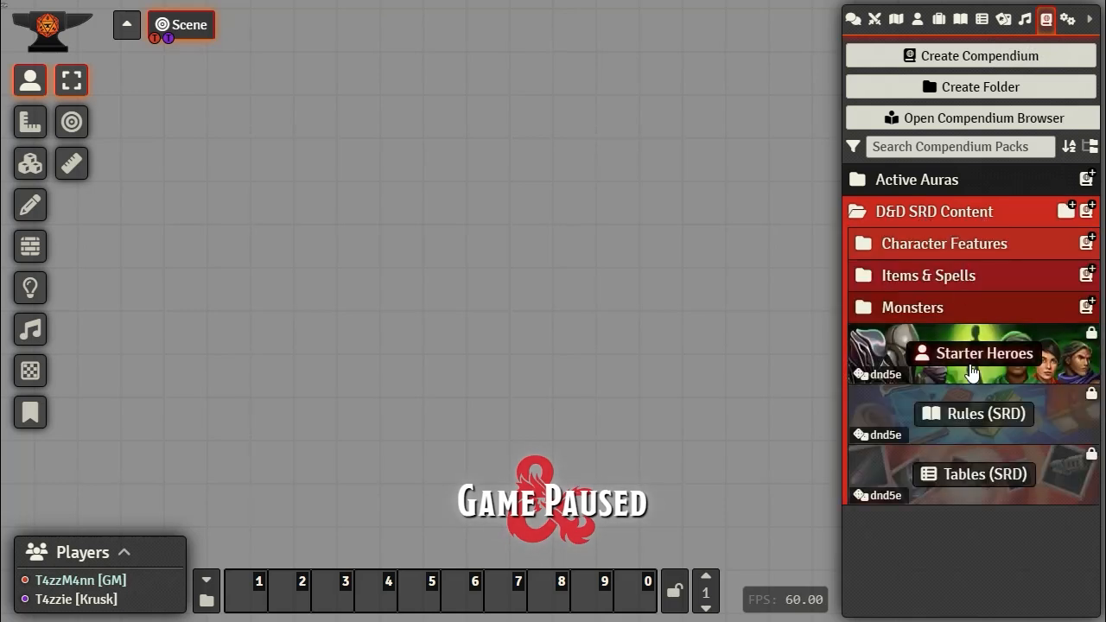
pyautogui.click(913, 308)
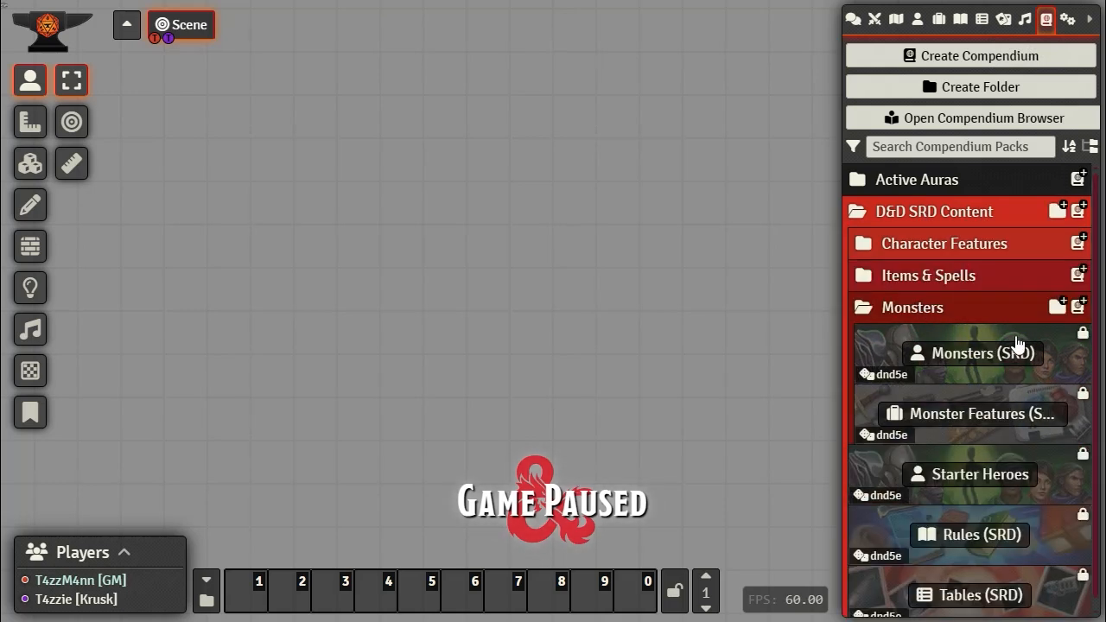
pyautogui.click(965, 354)
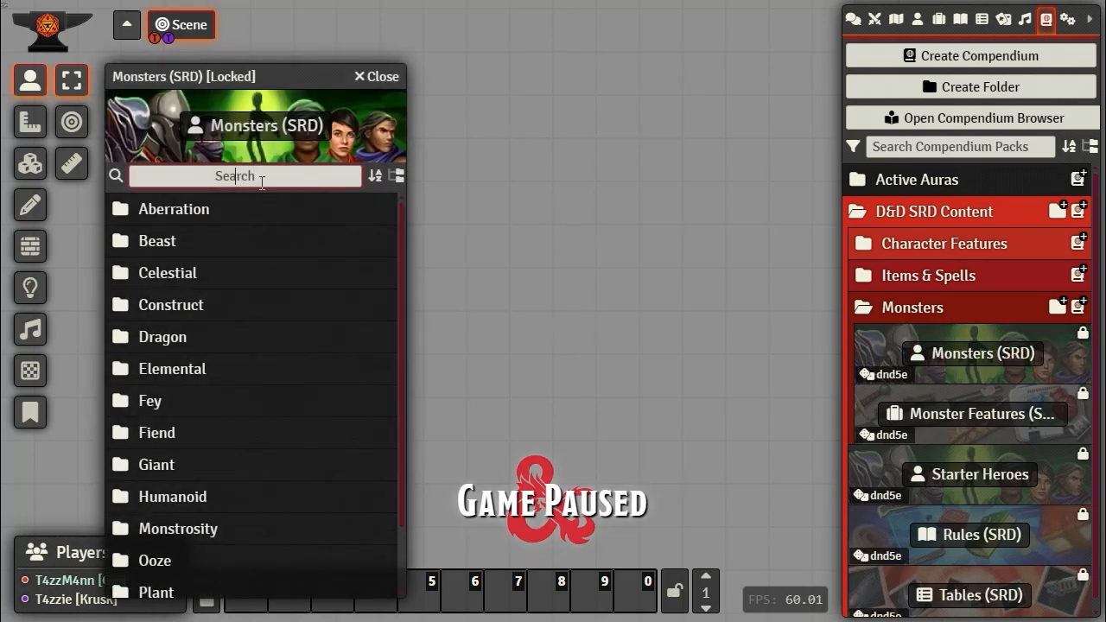
pyautogui.write('gou')
pyautogui.press('BackSpace')
pyautogui.press('BackSpace')
pyautogui.press('BackSpace')
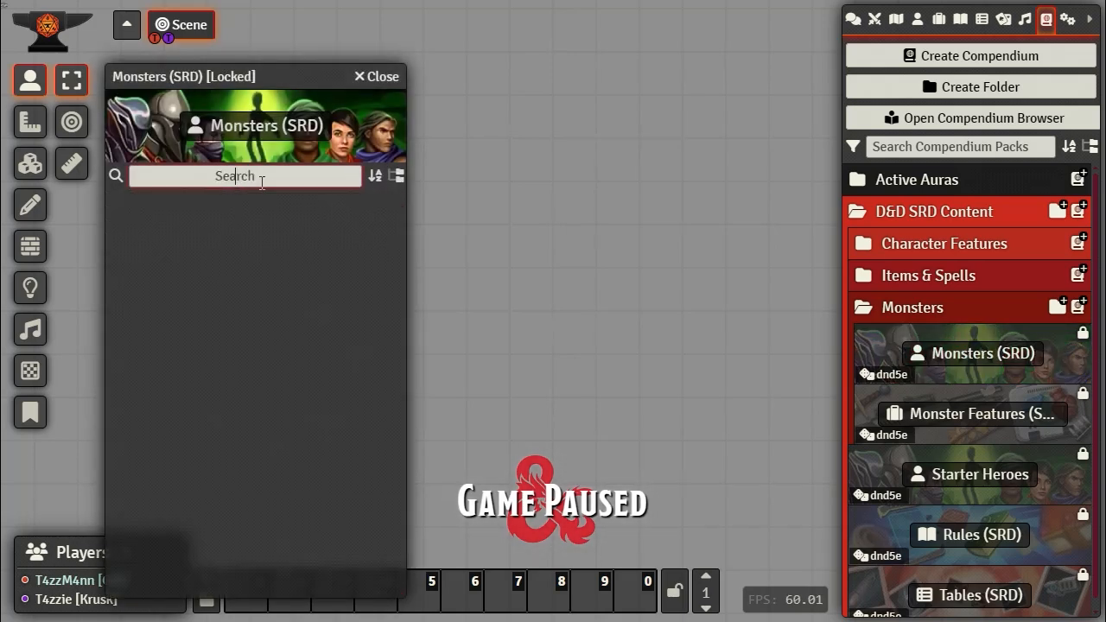
# Step: Move the Monsters (SRD) window up and expand its Undead folder to reveal the Ghoul
pyautogui.scroll(-2, 218, 320)
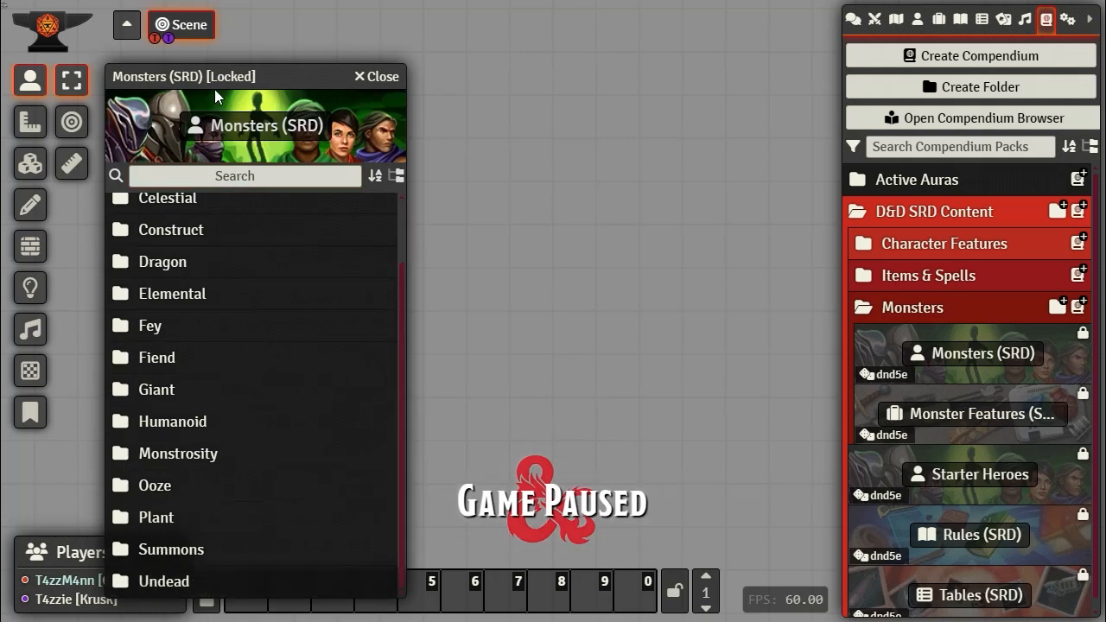
pyautogui.moveTo(218, 78); pyautogui.dragTo(211, 17)
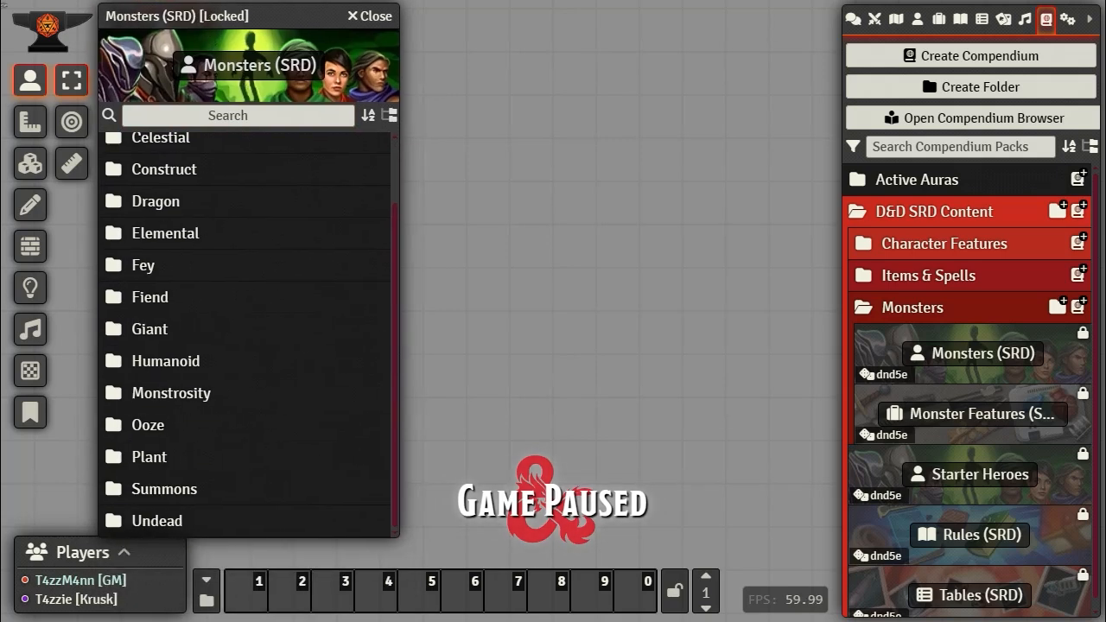
pyautogui.click(165, 522)
pyautogui.scroll(-5, 288, 380)
pyautogui.scroll(-3, 287, 380)
pyautogui.scroll(4, 287, 380)
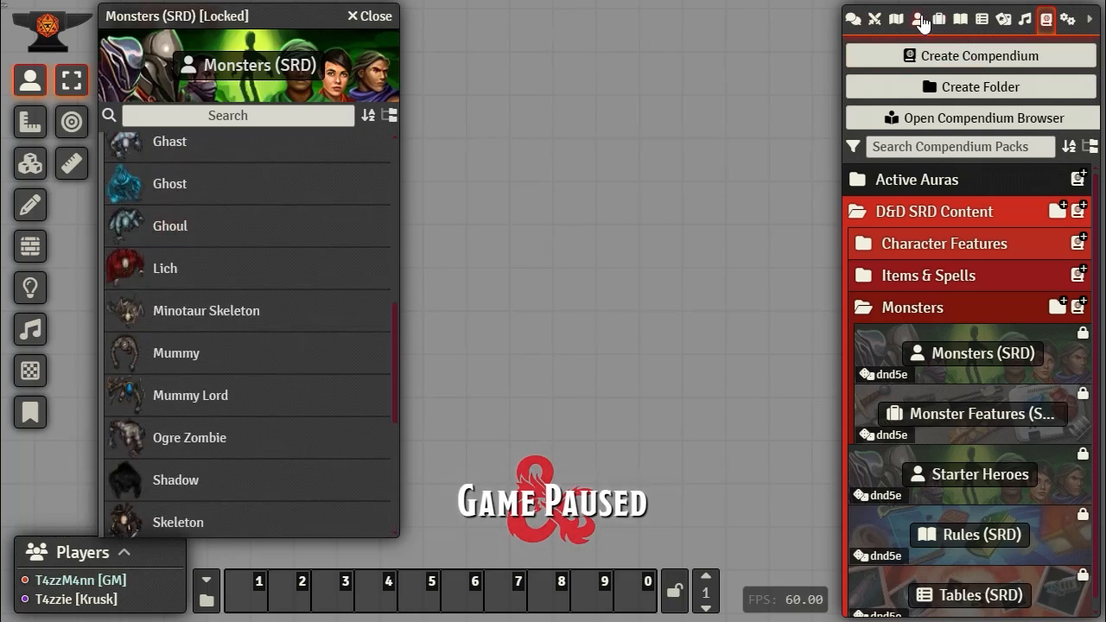
pyautogui.click(919, 21)
# Step: Import the Ghoul into world actors, test-place its token, then delete that token
pyautogui.moveTo(207, 227); pyautogui.dragTo(996, 390)
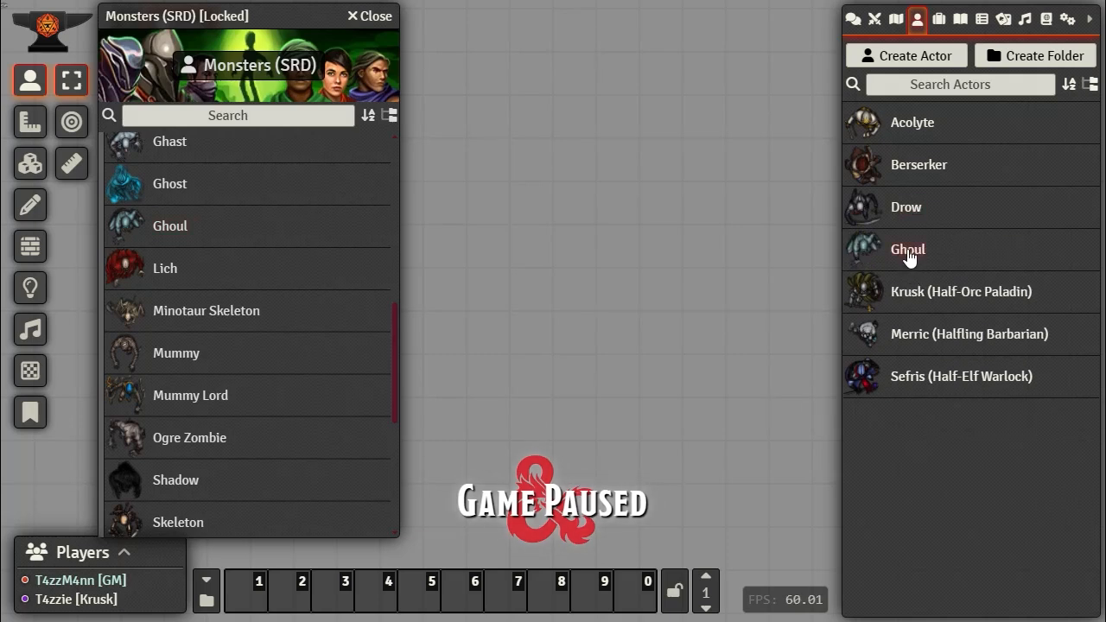
pyautogui.moveTo(907, 257); pyautogui.dragTo(522, 179)
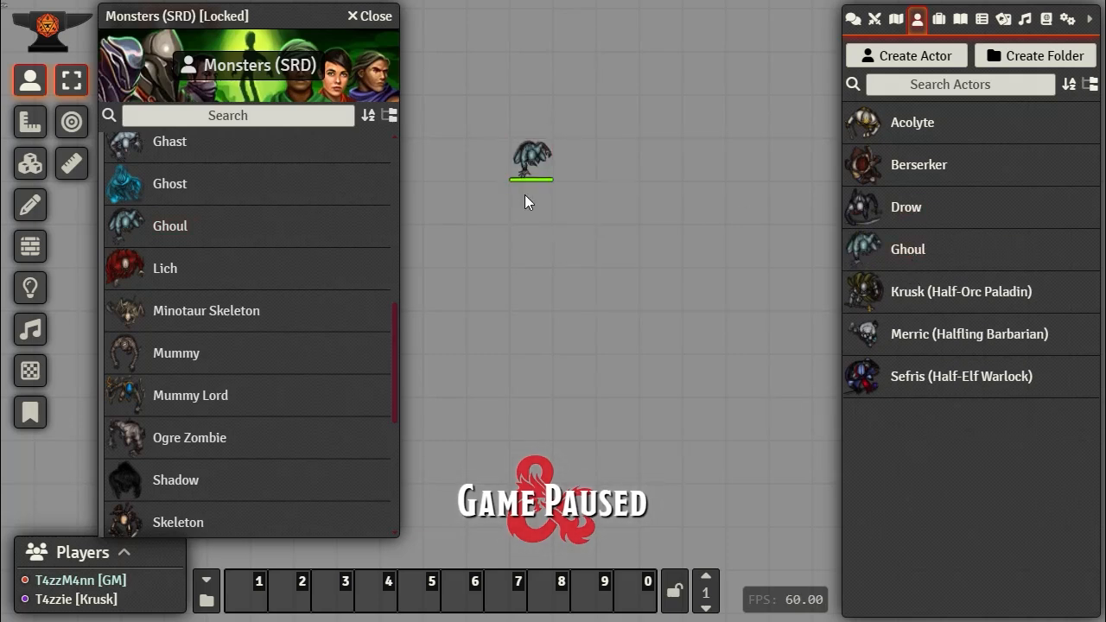
pyautogui.click(368, 16)
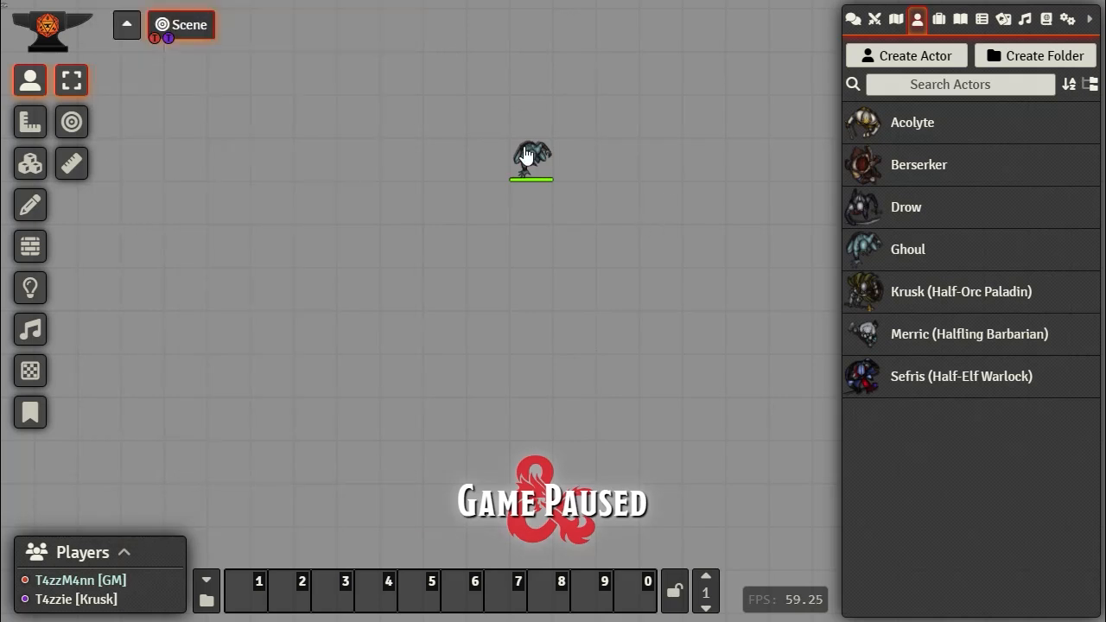
pyautogui.moveTo(557, 290); pyautogui.dragTo(502, 104)
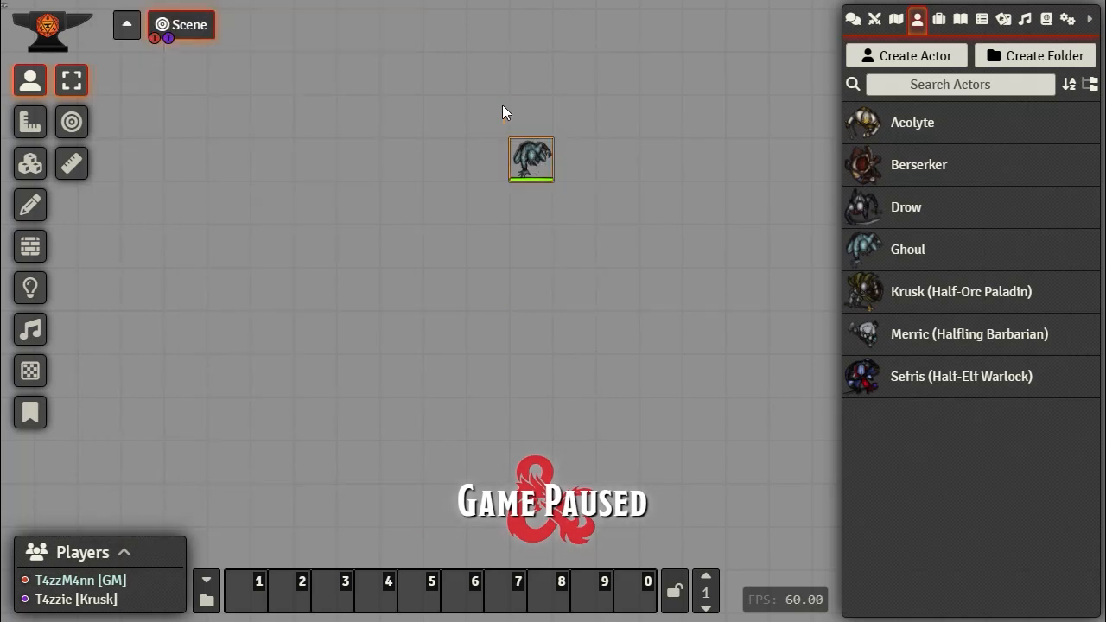
pyautogui.press('Delete')
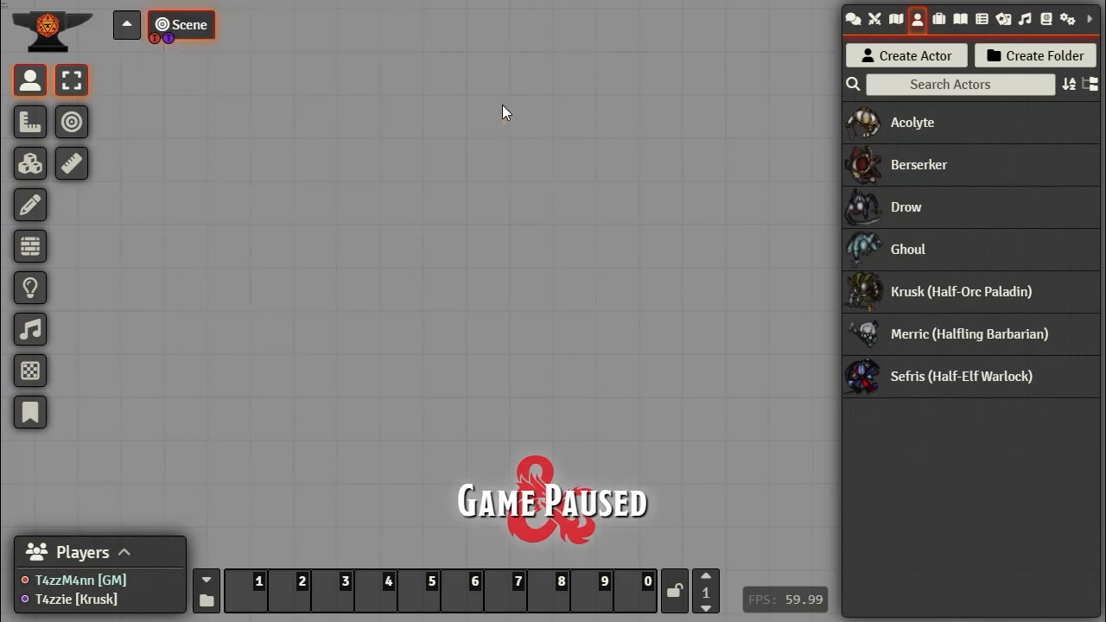
# Step: Delete the Acolyte, Berserker, Drow and Ghoul actors from the world's Actors list
pyautogui.rightClick(912, 126)
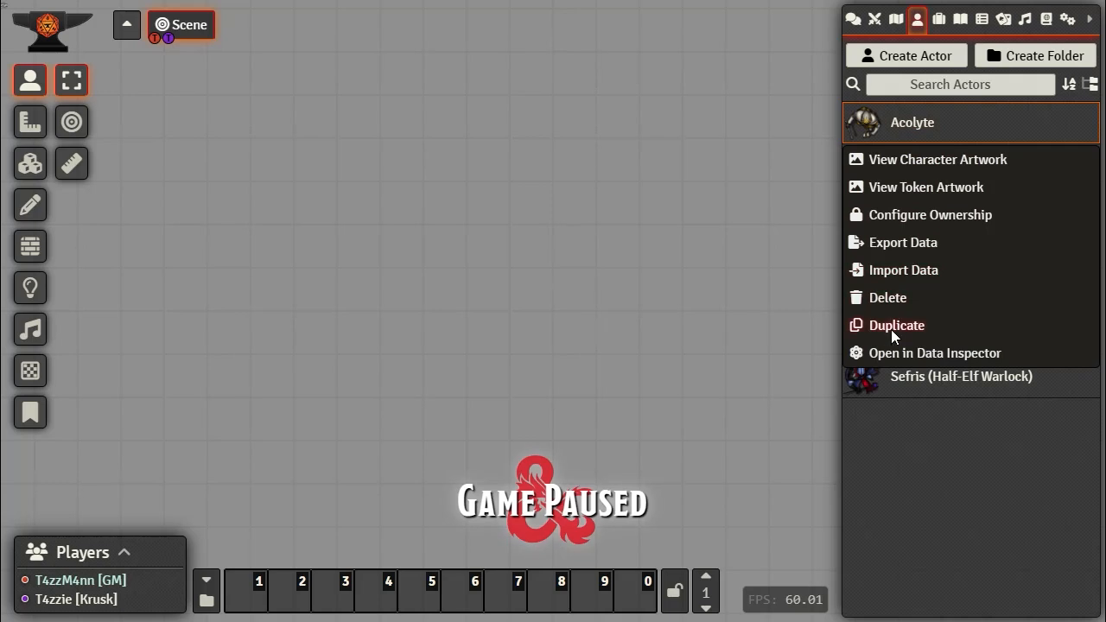
pyautogui.click(885, 300)
pyautogui.press('Return')
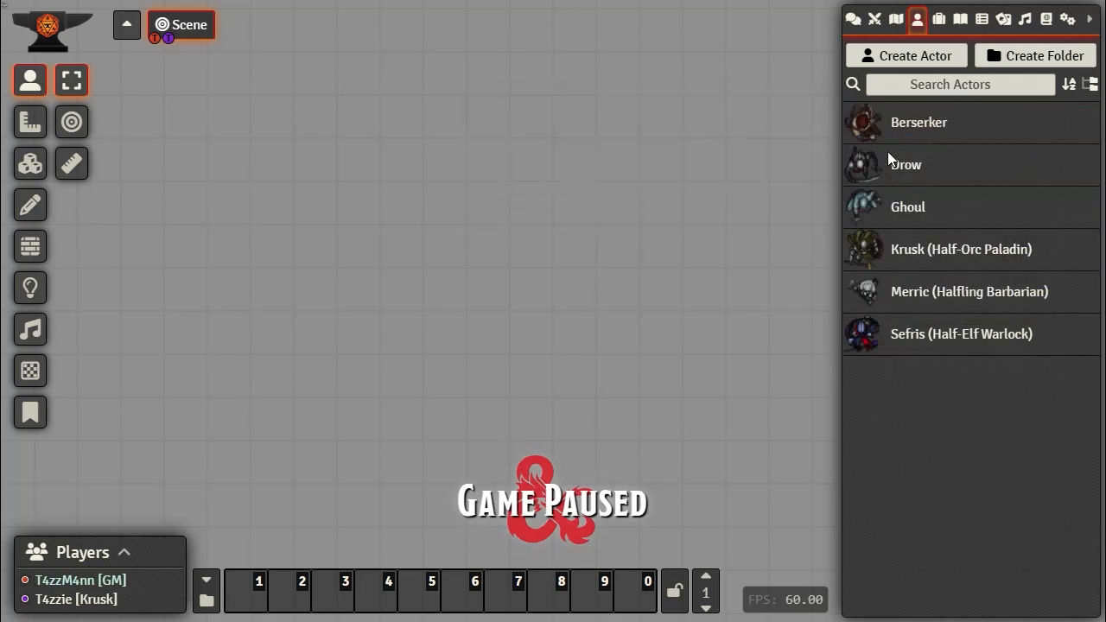
pyautogui.rightClick(903, 129)
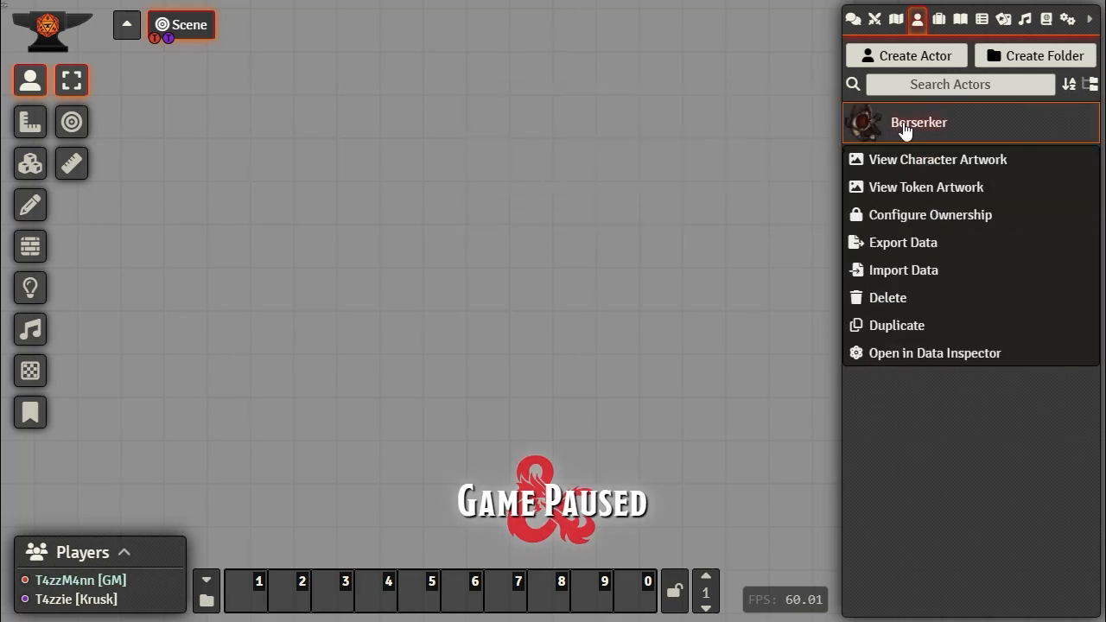
pyautogui.click(893, 298)
pyautogui.click(606, 223)
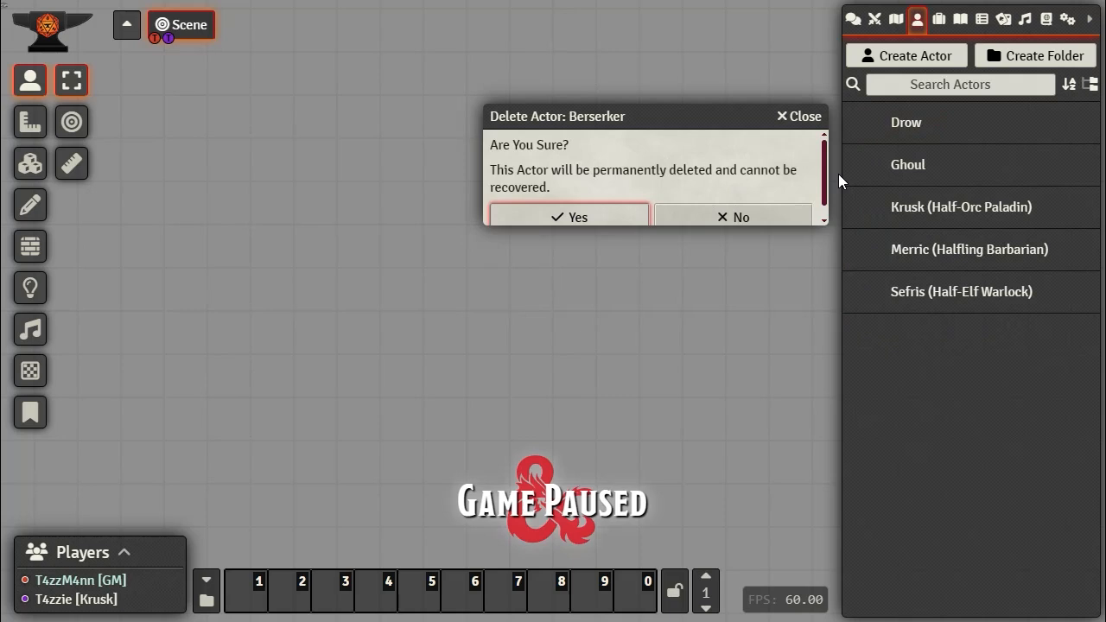
pyautogui.rightClick(905, 123)
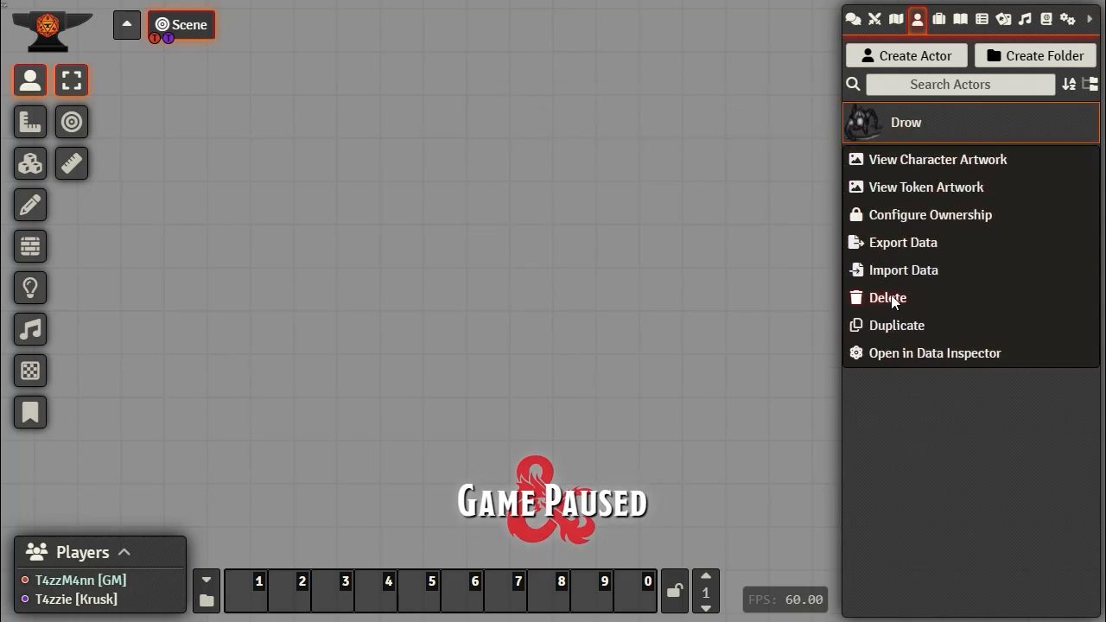
pyautogui.click(890, 297)
pyautogui.click(553, 217)
pyautogui.rightClick(911, 129)
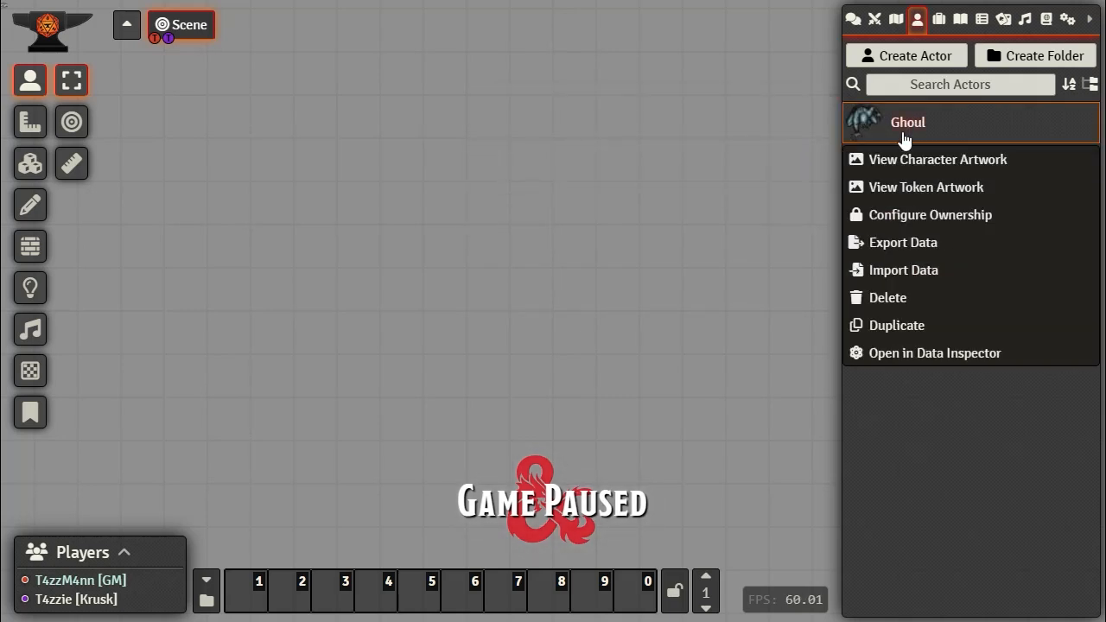
pyautogui.click(889, 296)
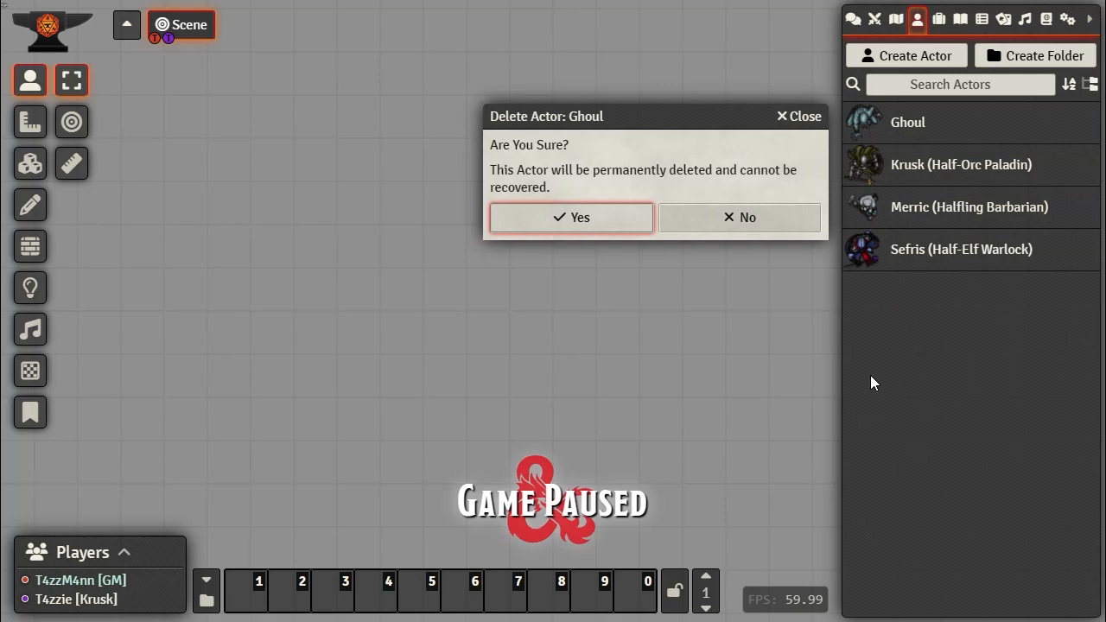
pyautogui.click(602, 225)
# Step: Open the default token settings and review Identity options, keeping the disposition Hostile
pyautogui.click(1068, 19)
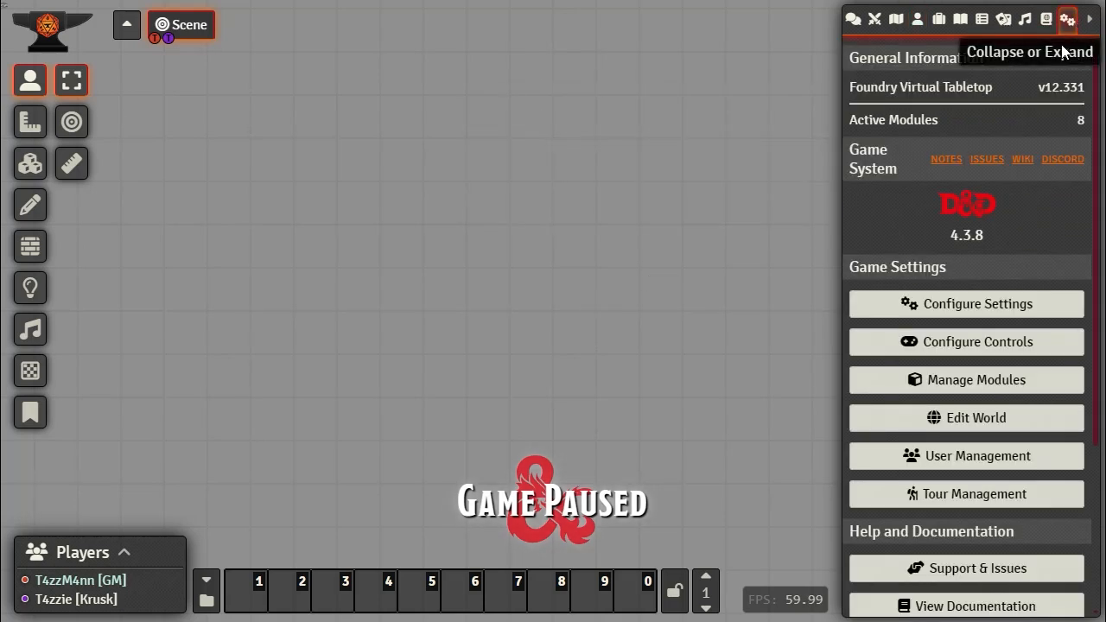
pyautogui.click(952, 305)
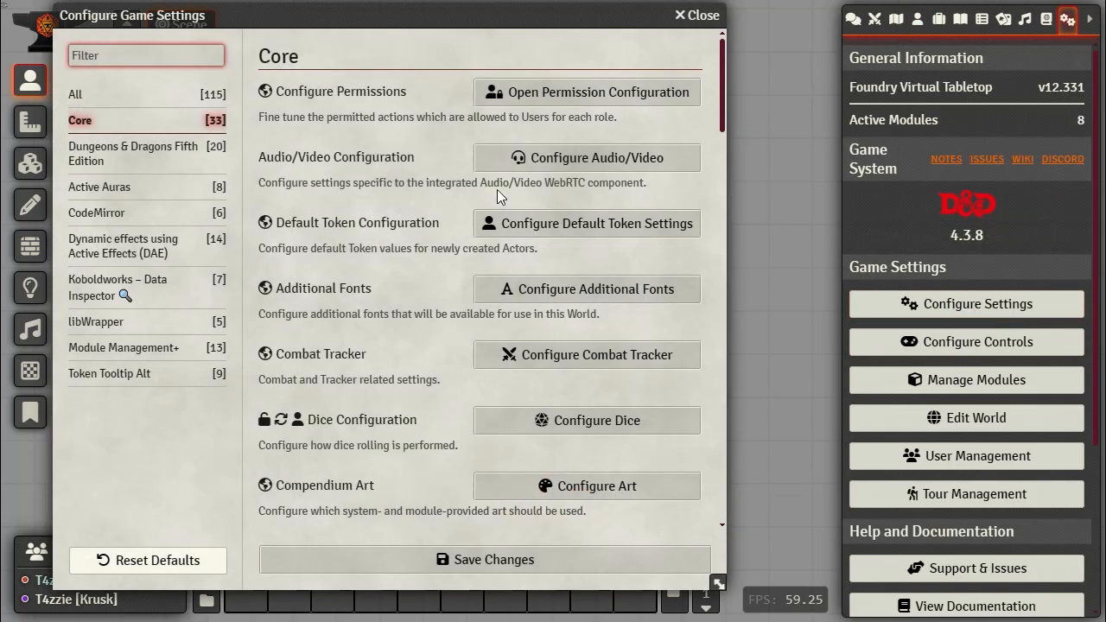
pyautogui.click(569, 224)
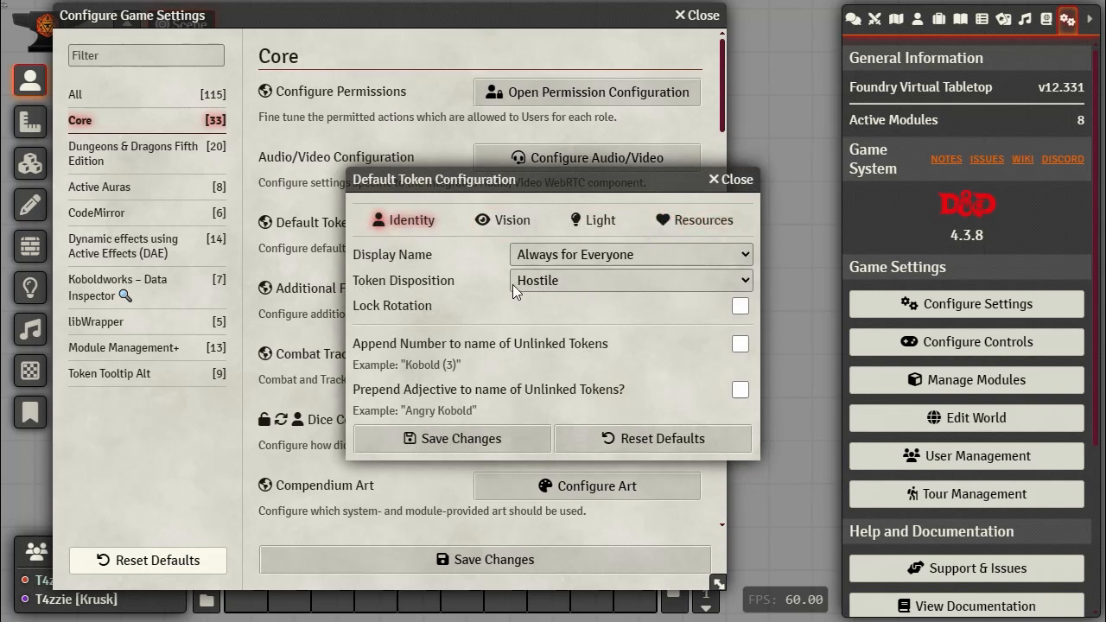
pyautogui.click(709, 222)
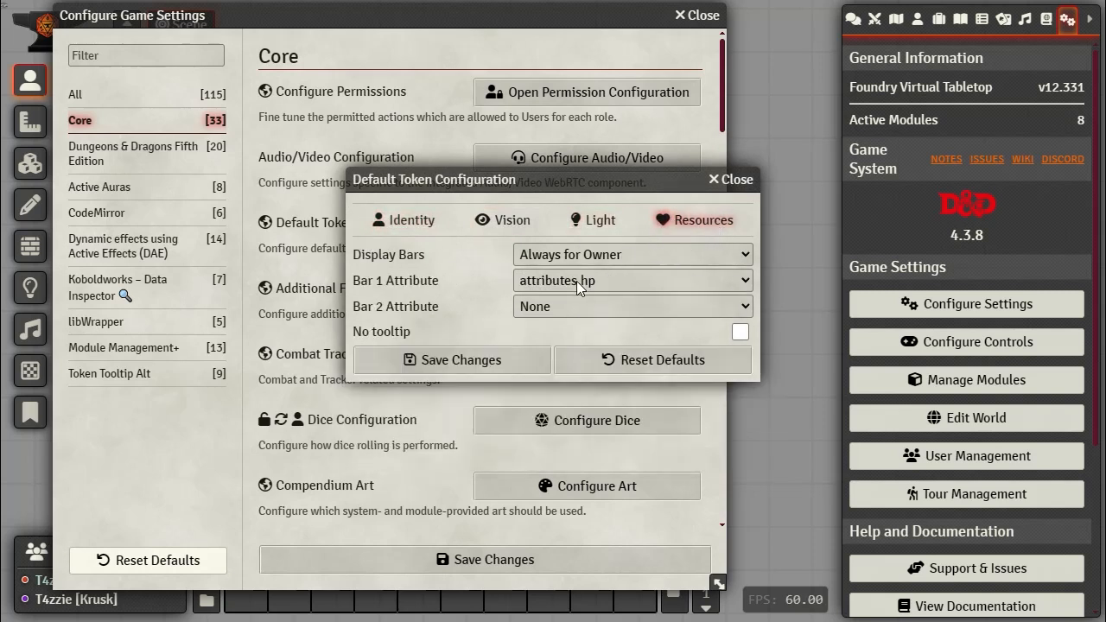
pyautogui.click(391, 220)
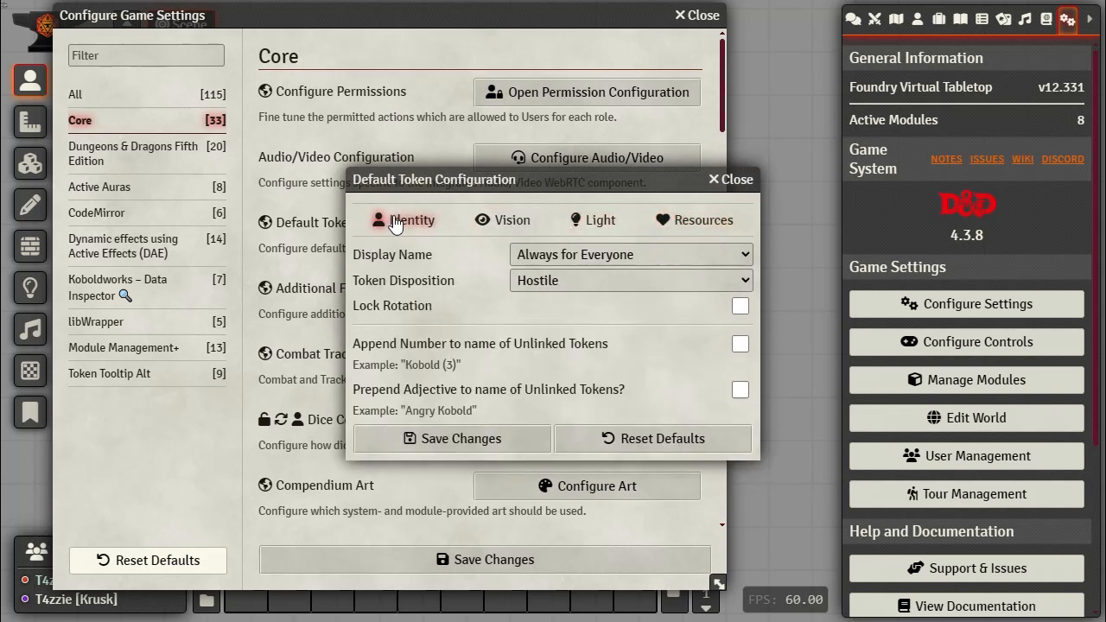
pyautogui.click(717, 280)
pyautogui.click(746, 278)
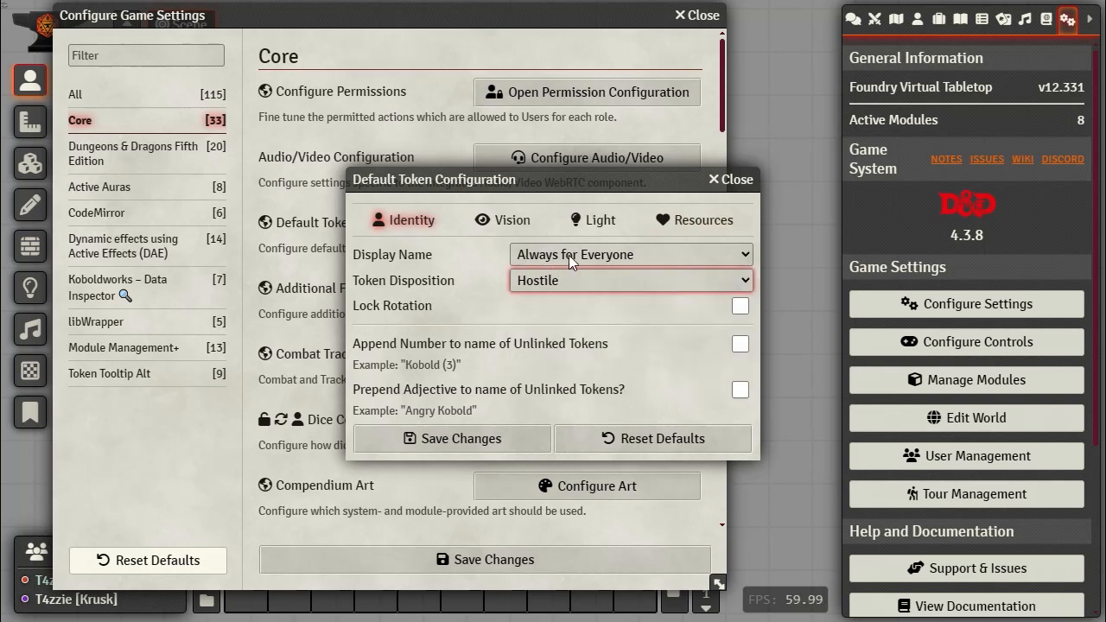
pyautogui.click(591, 255)
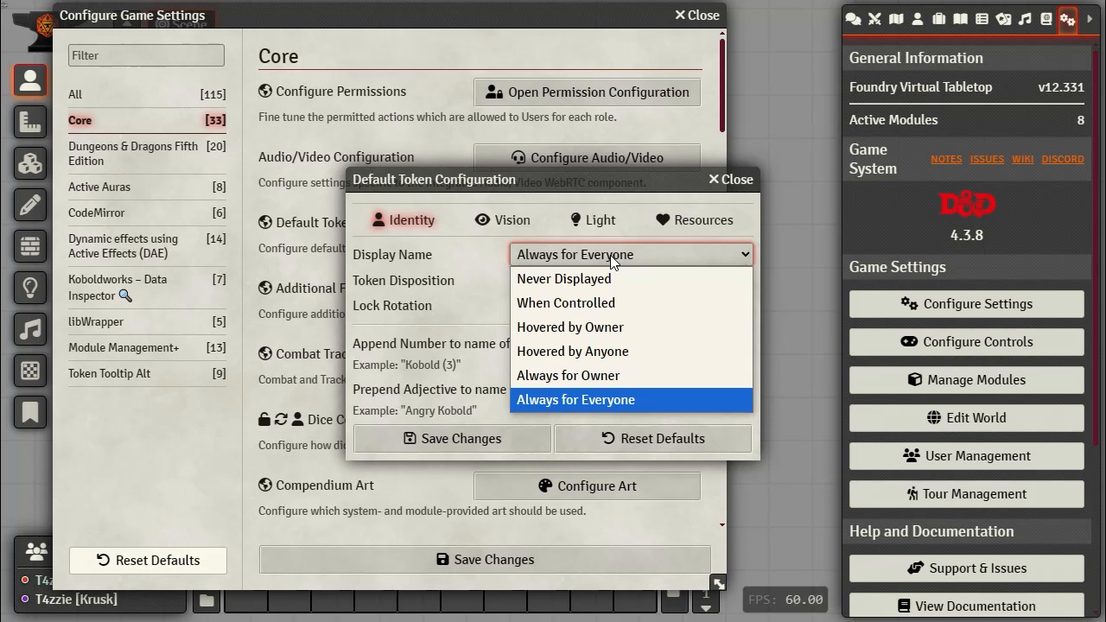
# Step: Cycle through the Vision, Light and Resources tabs, then close the default token dialog unchanged
pyautogui.click(918, 23)
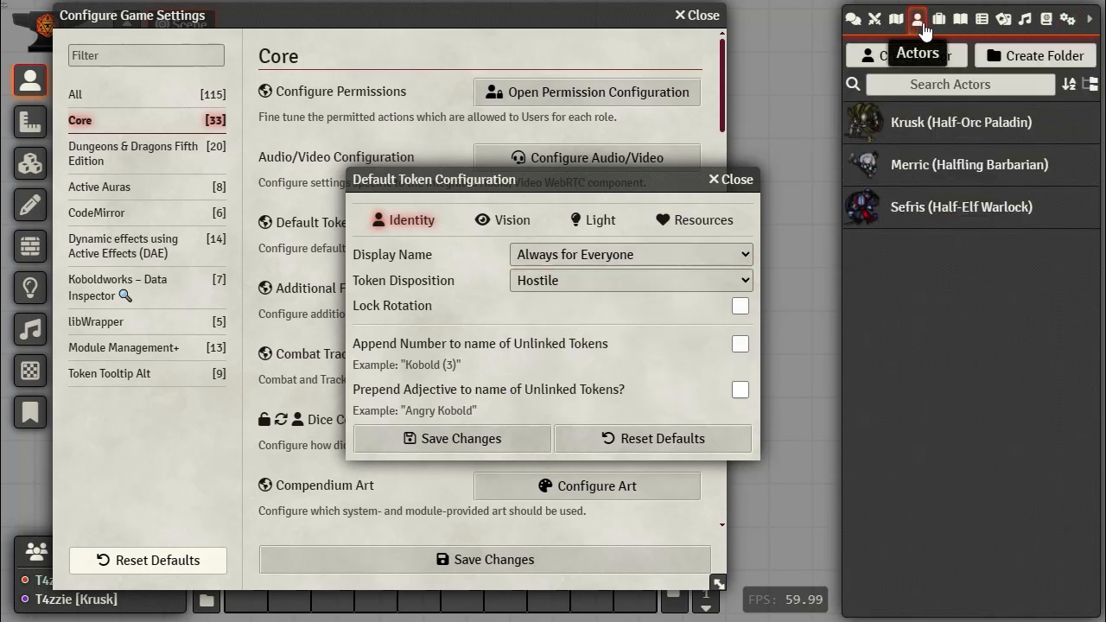
pyautogui.click(1068, 24)
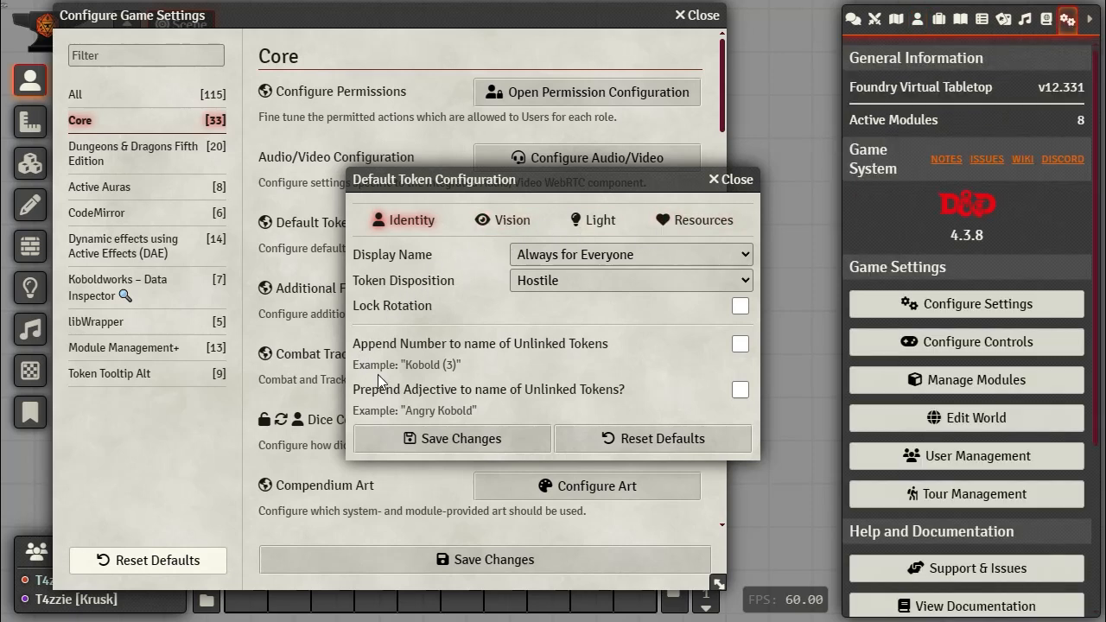
pyautogui.click(506, 220)
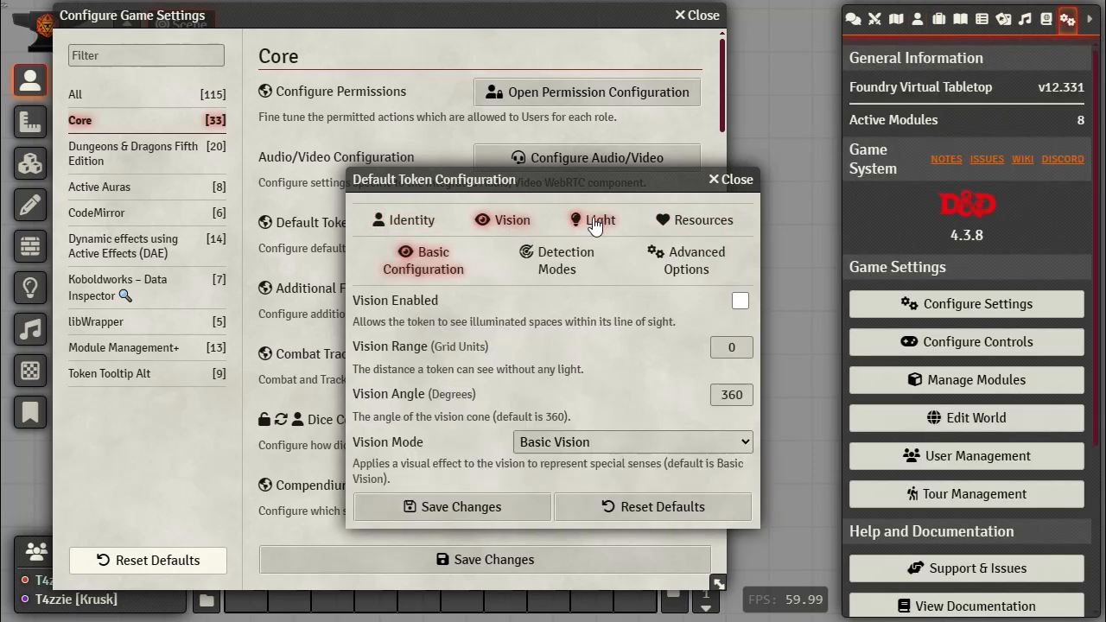
pyautogui.click(594, 222)
pyautogui.click(695, 222)
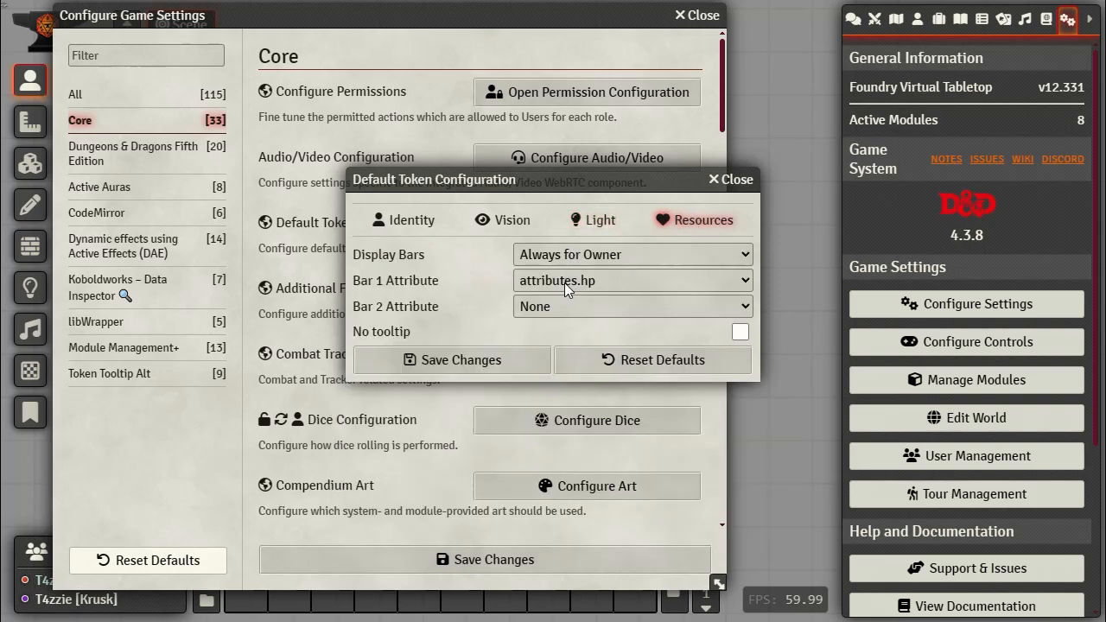
pyautogui.click(406, 221)
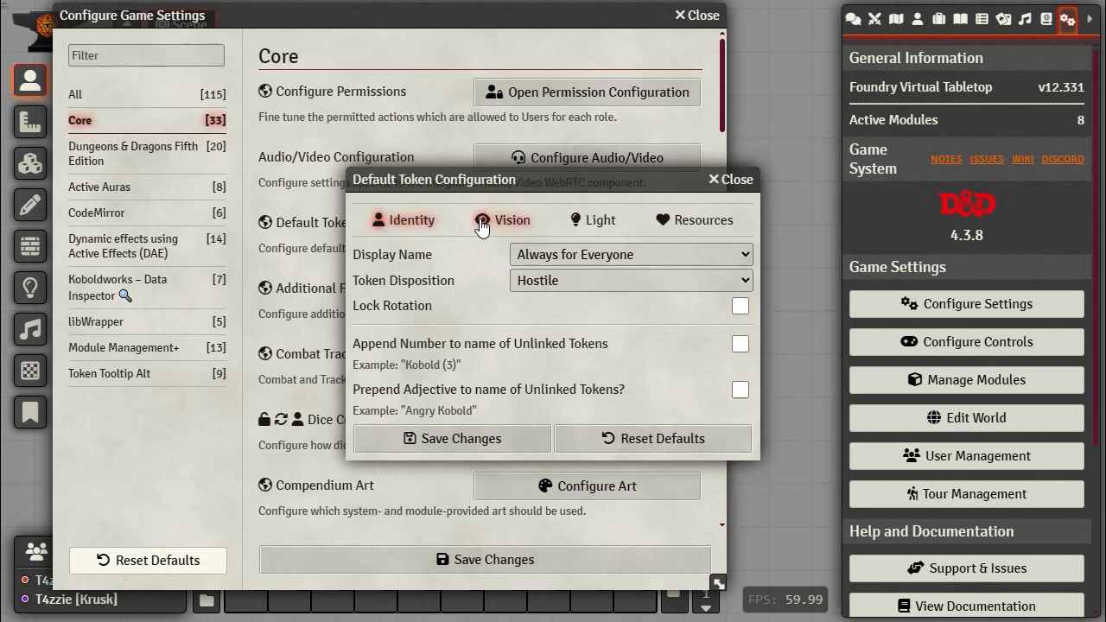
pyautogui.click(510, 223)
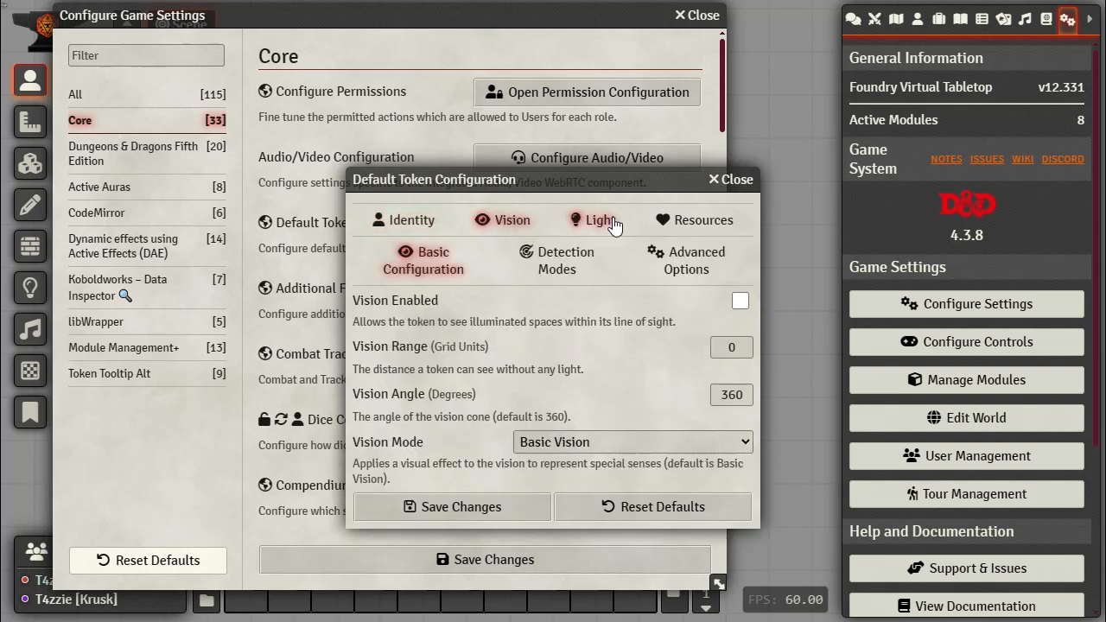
pyautogui.click(597, 222)
pyautogui.click(691, 220)
pyautogui.click(734, 181)
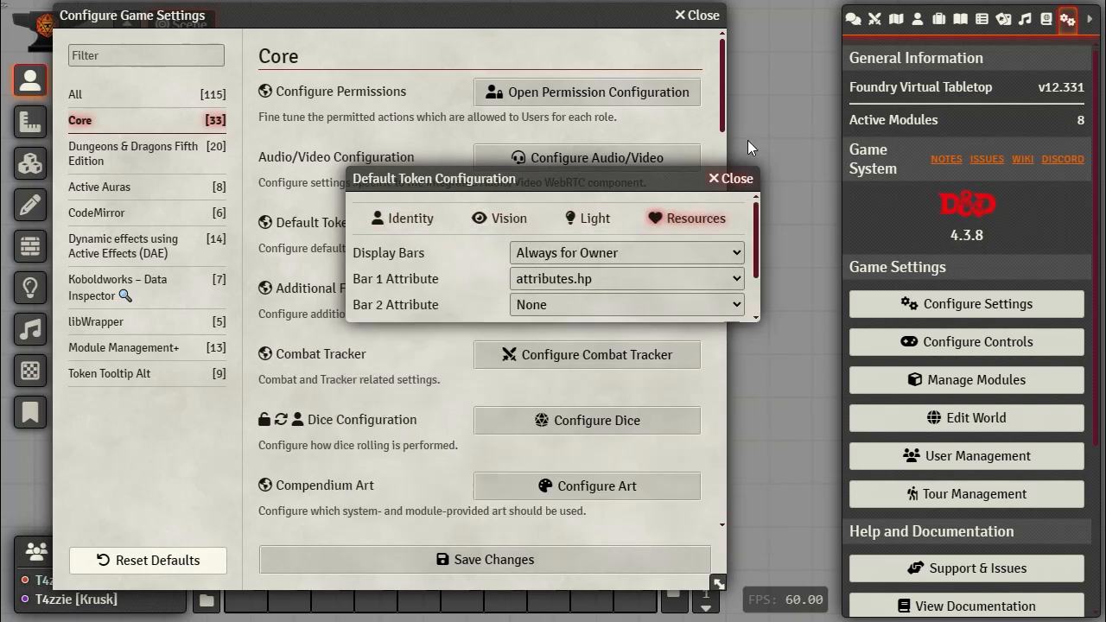
# Step: Close the Configure Game Settings window, returning to the paused, empty scene
pyautogui.click(701, 15)
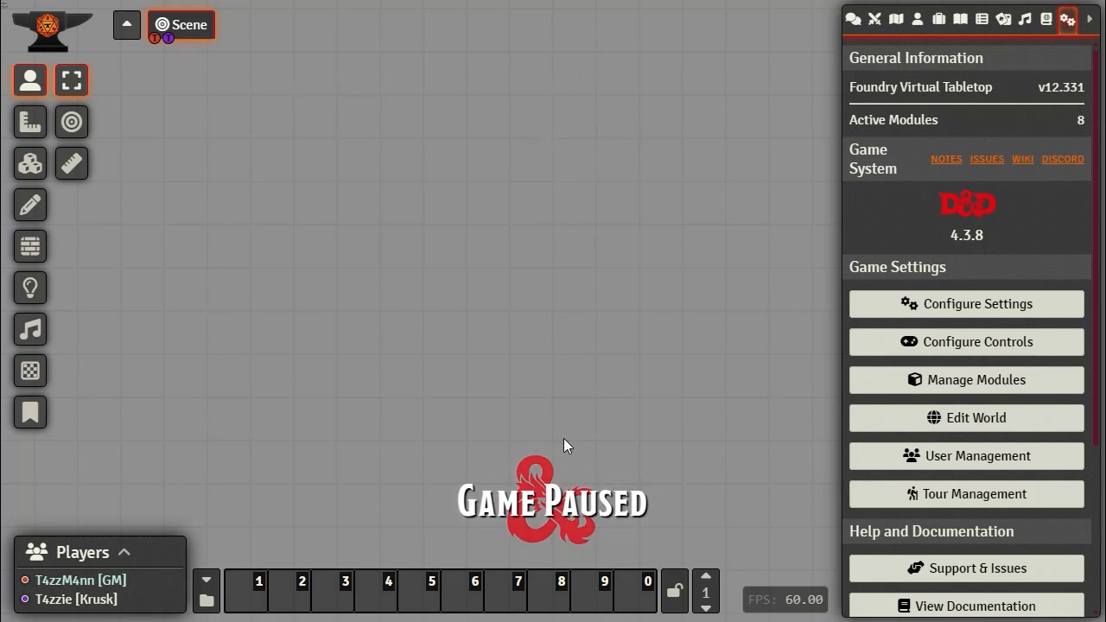
# Step: Enable the Quick Insert - Search Widget module, save module settings and reload the world
pyautogui.click(962, 389)
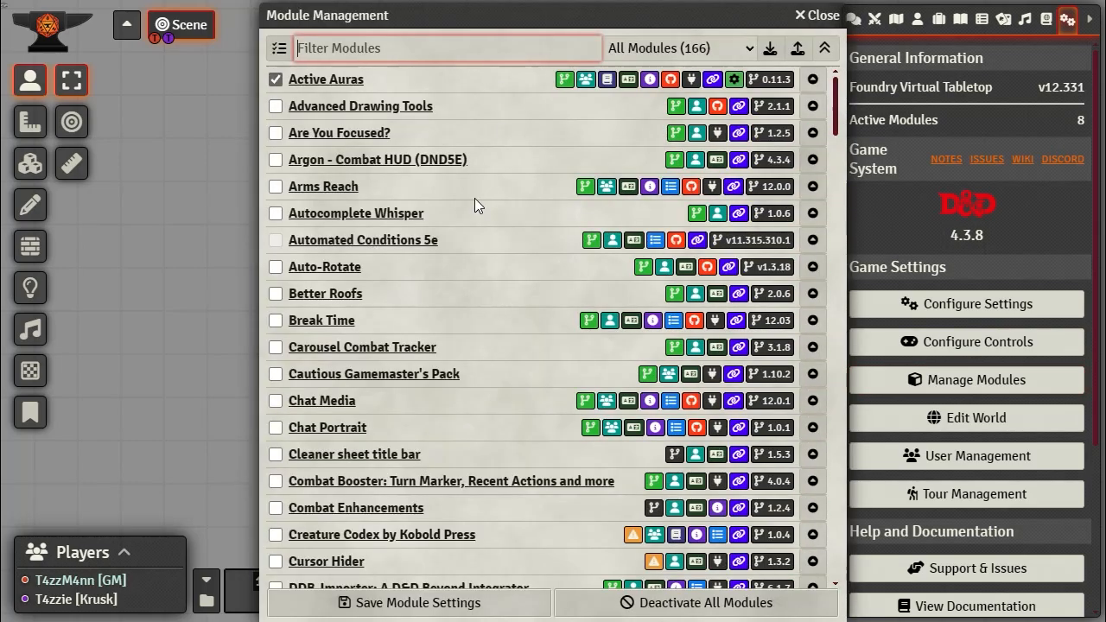
pyautogui.scroll(-20, 423, 210)
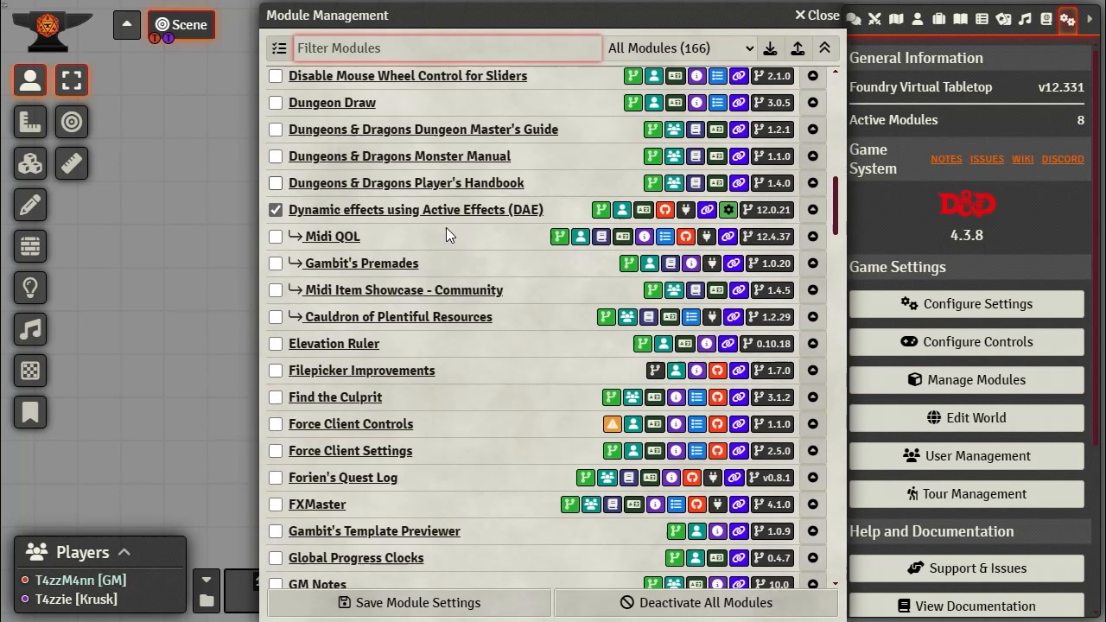
pyautogui.scroll(-20, 457, 244)
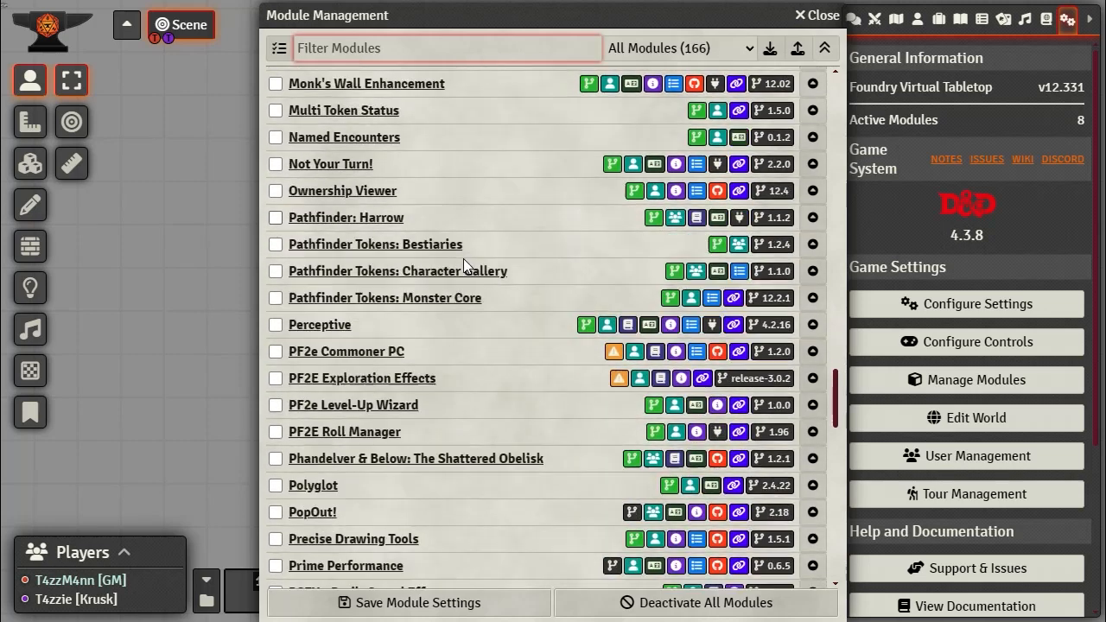
pyautogui.scroll(5, 386, 279)
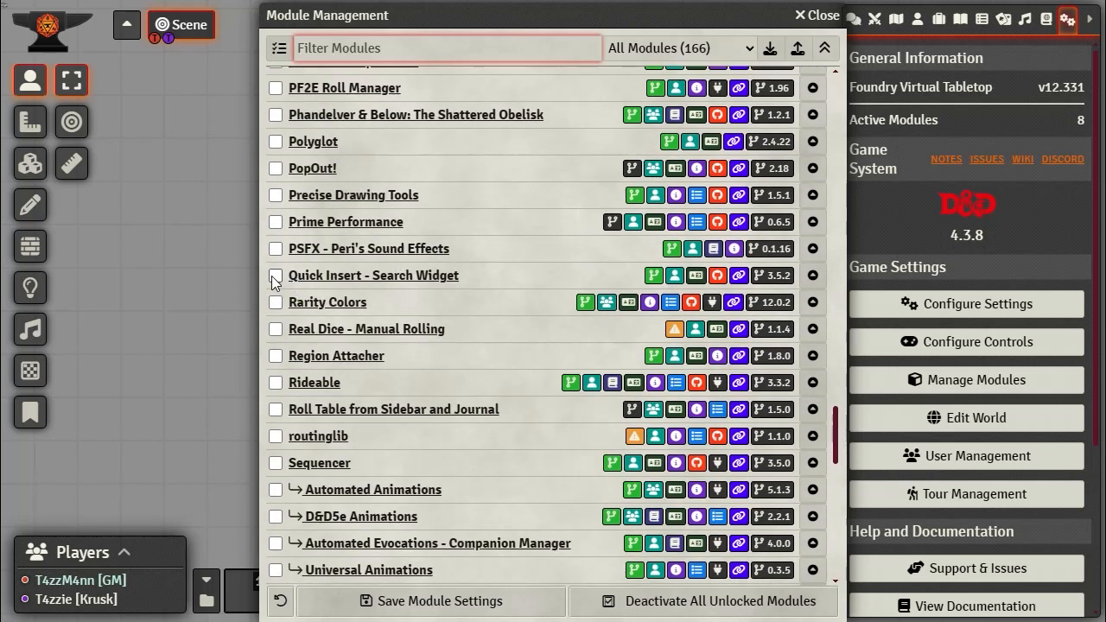
pyautogui.click(275, 277)
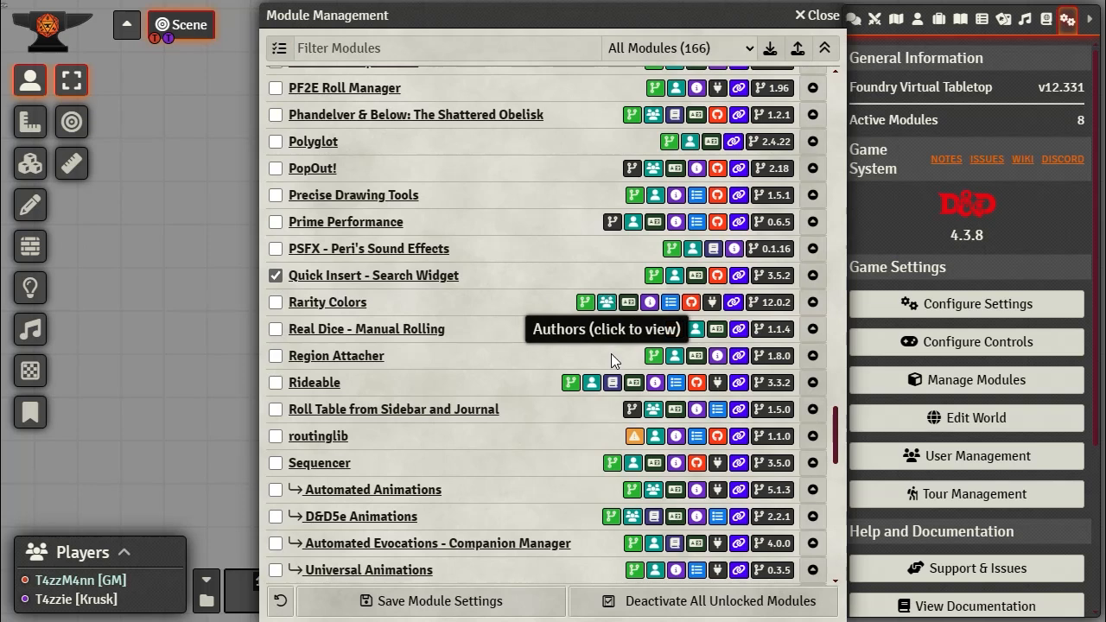
pyautogui.click(432, 608)
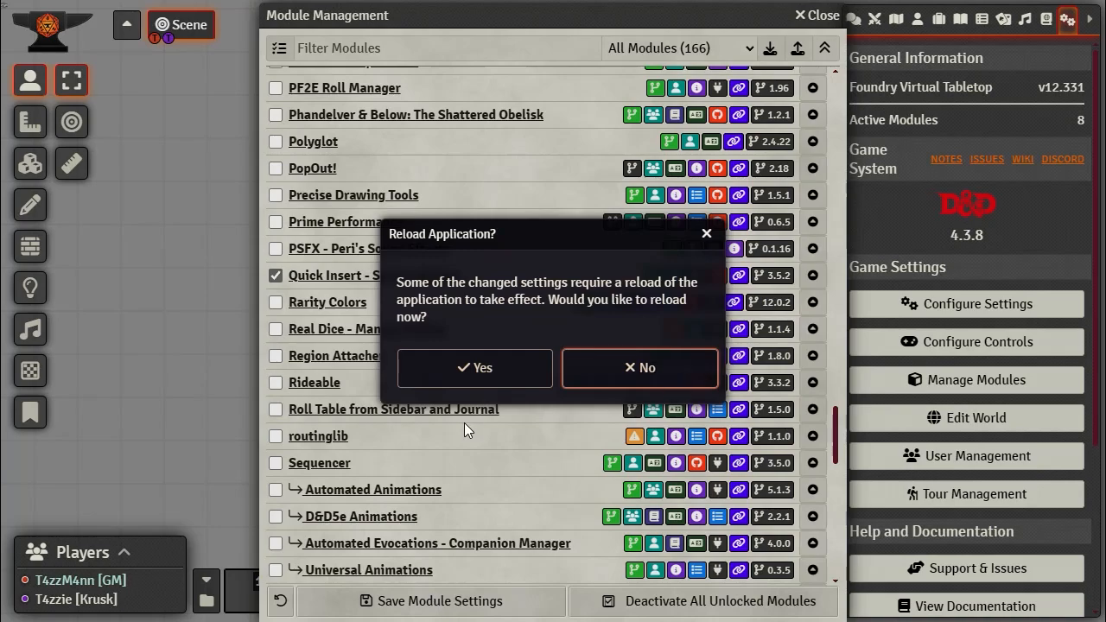
pyautogui.click(487, 376)
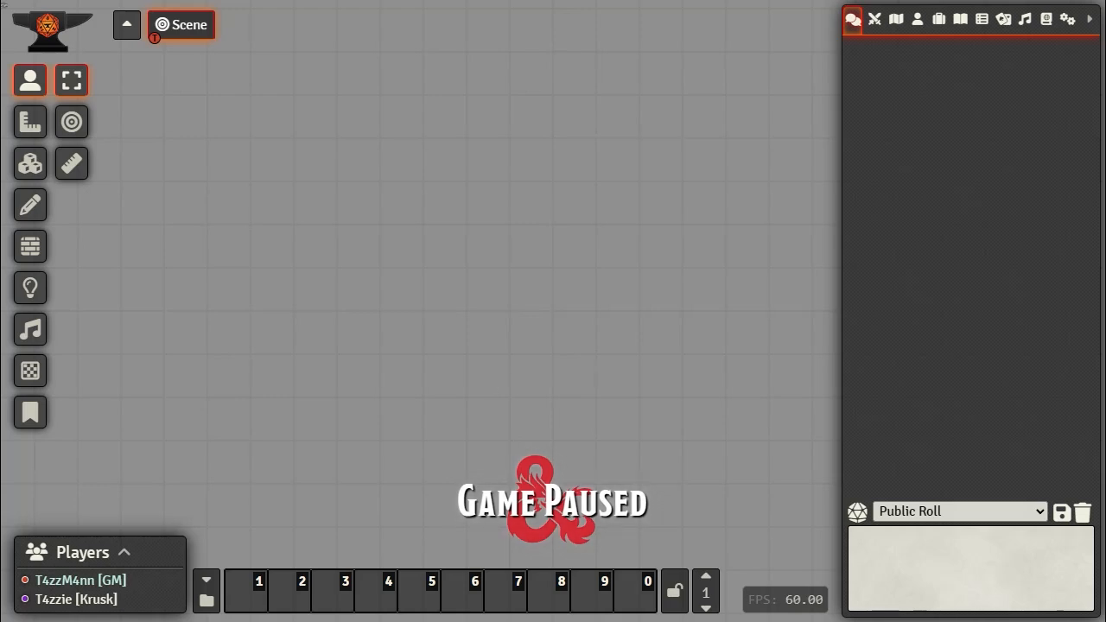
# Step: Open the Quick Insert configuration from the Configure Settings window
pyautogui.click(1070, 23)
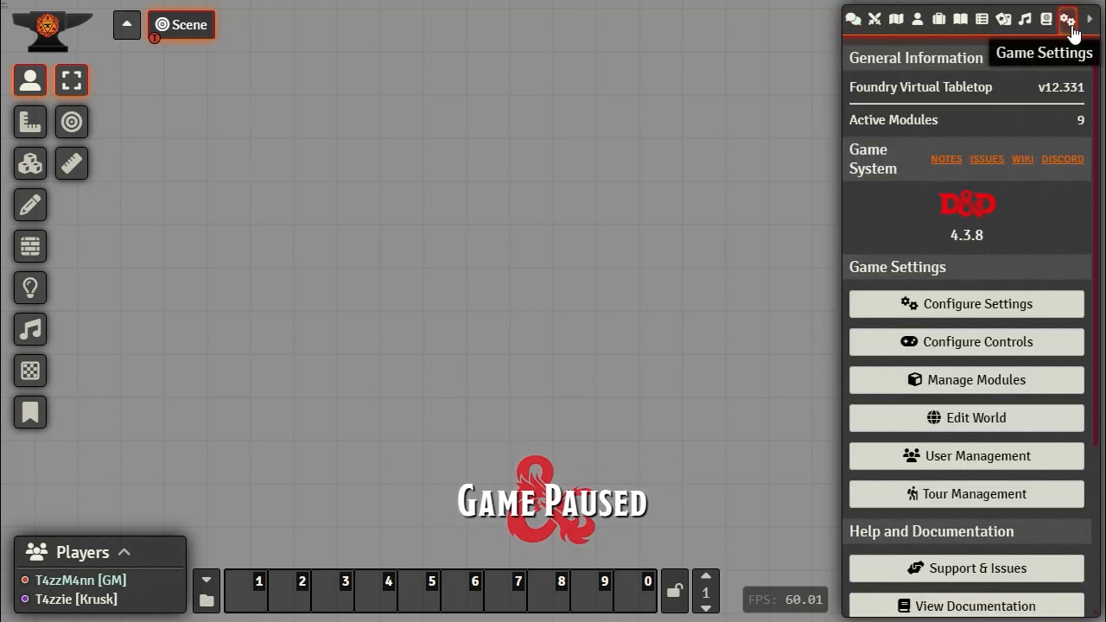
pyautogui.click(953, 309)
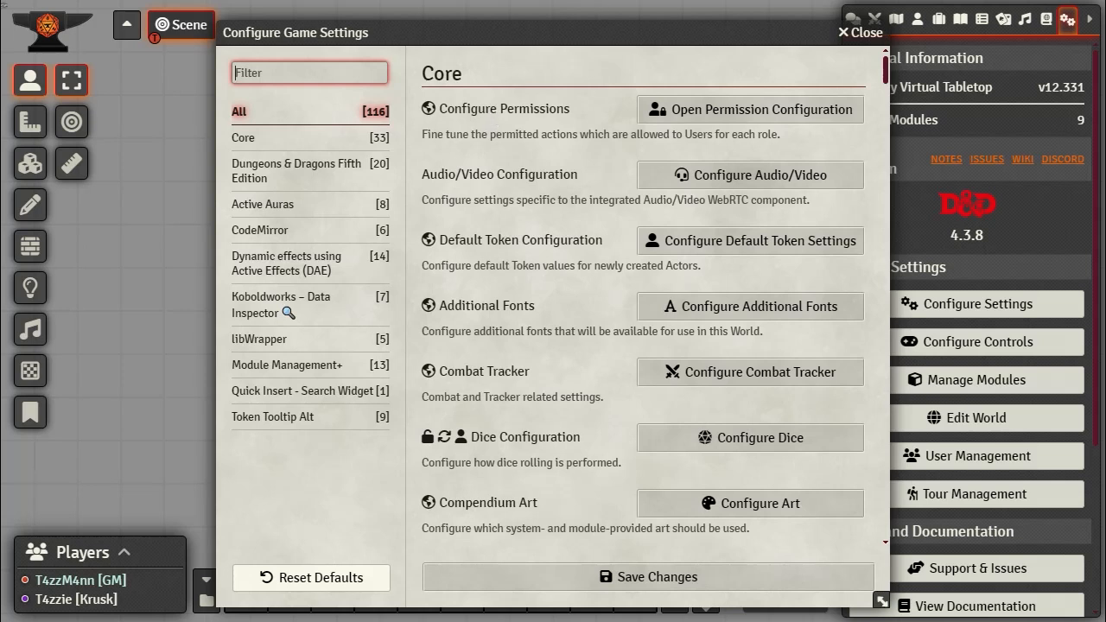
pyautogui.click(291, 393)
pyautogui.click(791, 117)
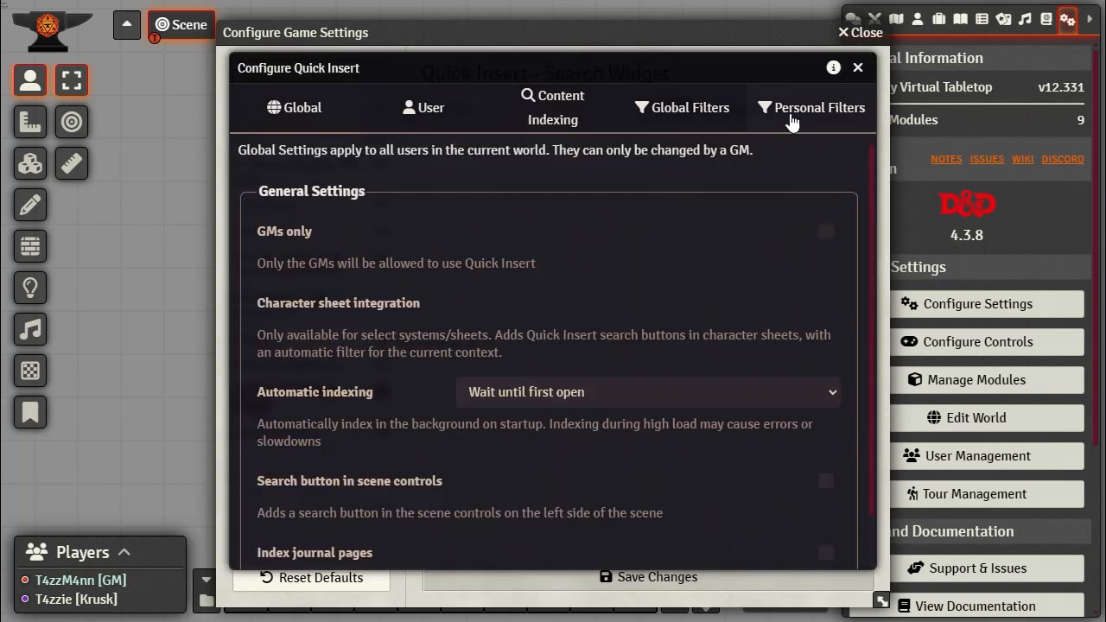
# Step: Review Quick Insert's user, indexing and search filter tabs, then save the game settings
pyautogui.moveTo(445, 67); pyautogui.dragTo(614, 14)
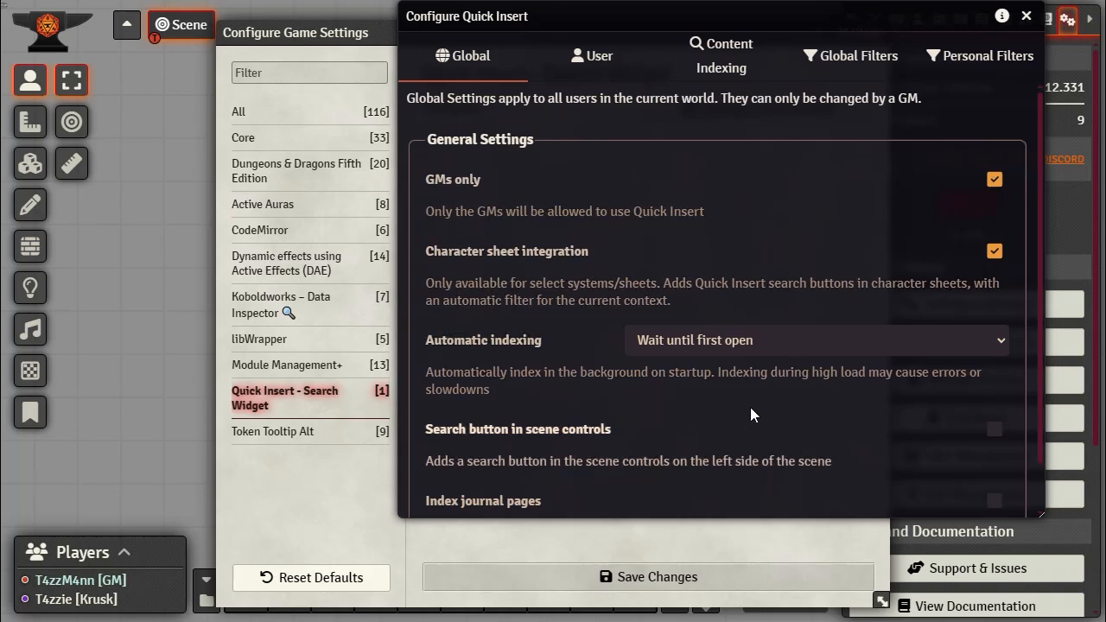
pyautogui.scroll(-1, 752, 405)
pyautogui.scroll(1, 750, 413)
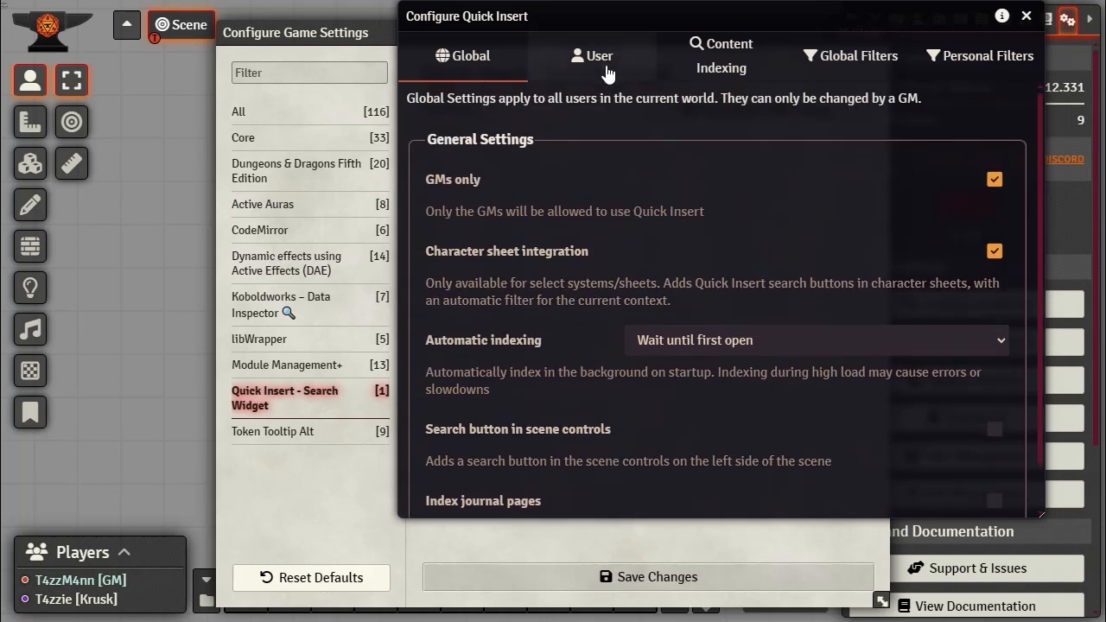
pyautogui.click(602, 65)
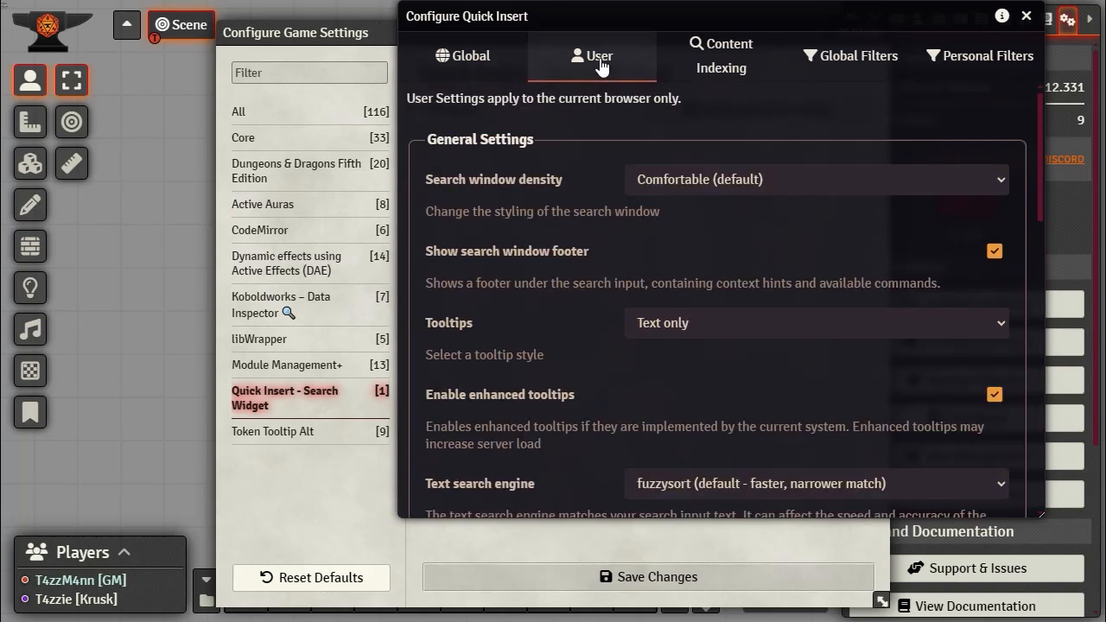
pyautogui.click(722, 69)
pyautogui.click(851, 56)
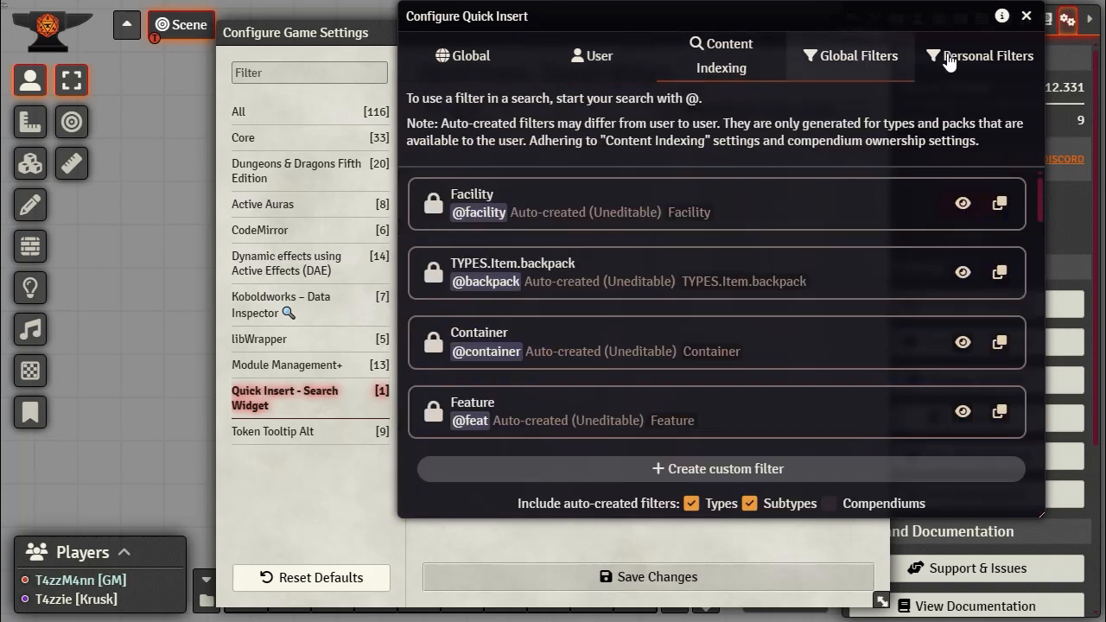
pyautogui.click(989, 61)
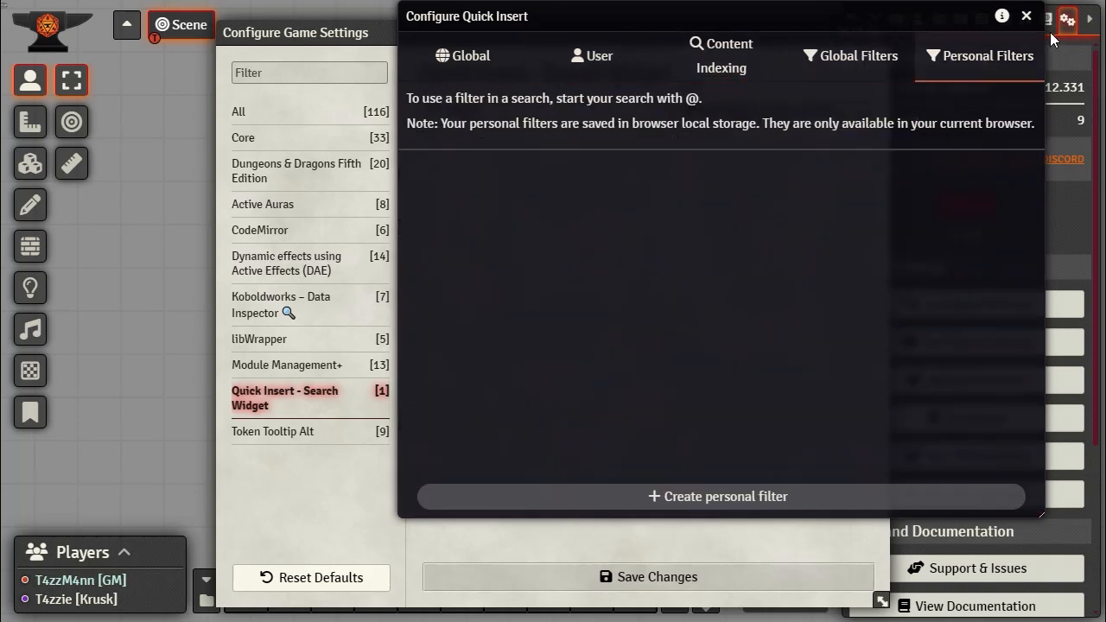
pyautogui.click(1025, 16)
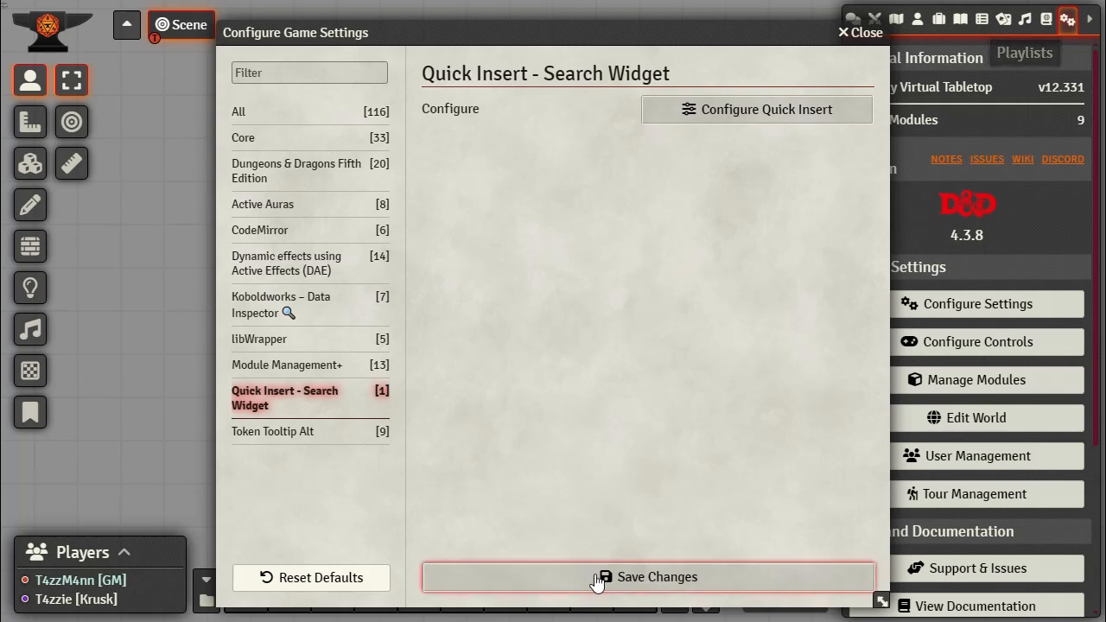
pyautogui.click(596, 577)
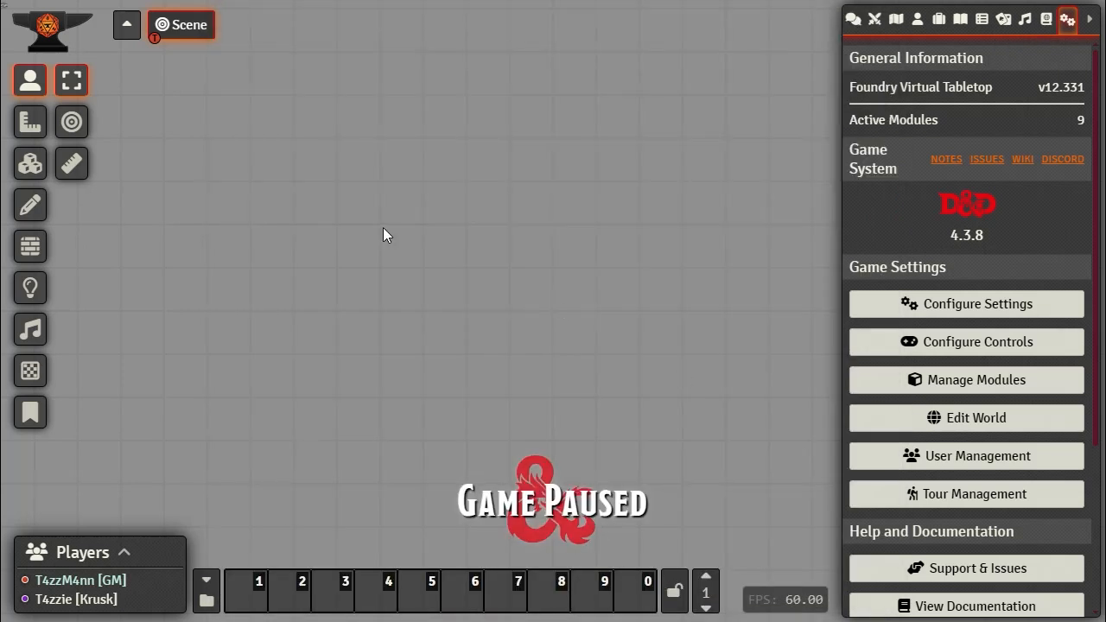
# Step: Search Quick Insert for 'go'
pyautogui.hotkey('ctrl', 'space')
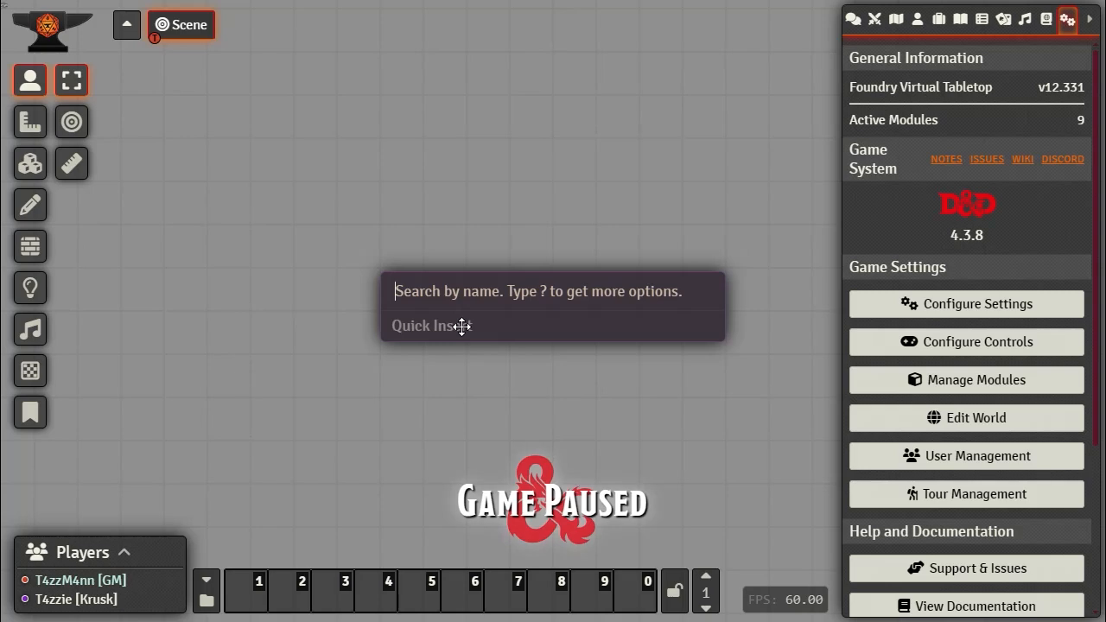
pyautogui.write('go')
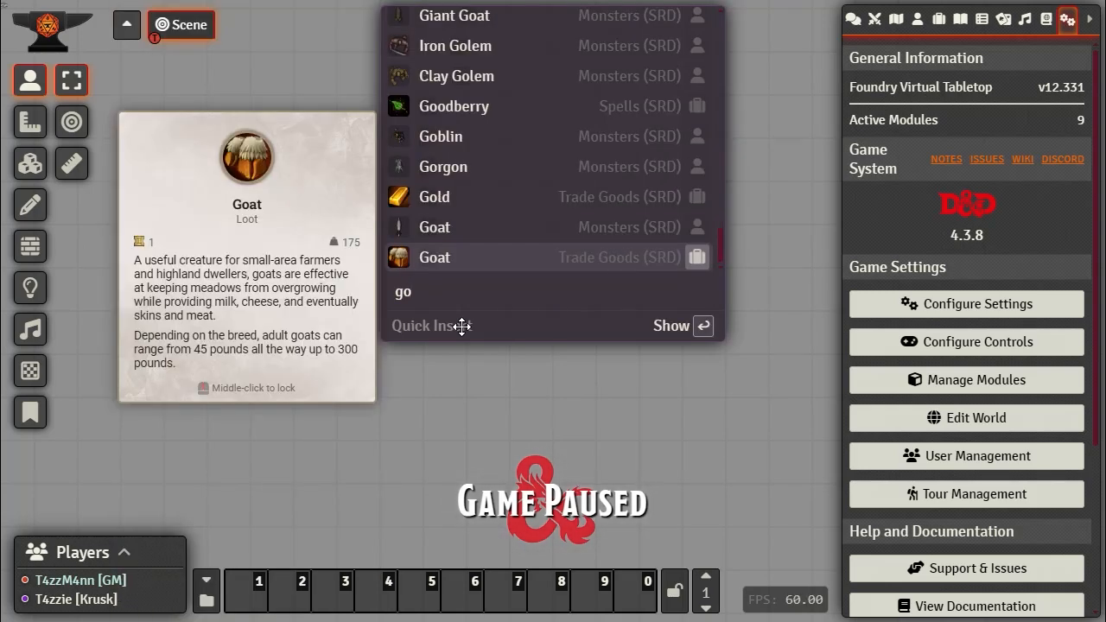
pyautogui.scroll(-10, 588, 222)
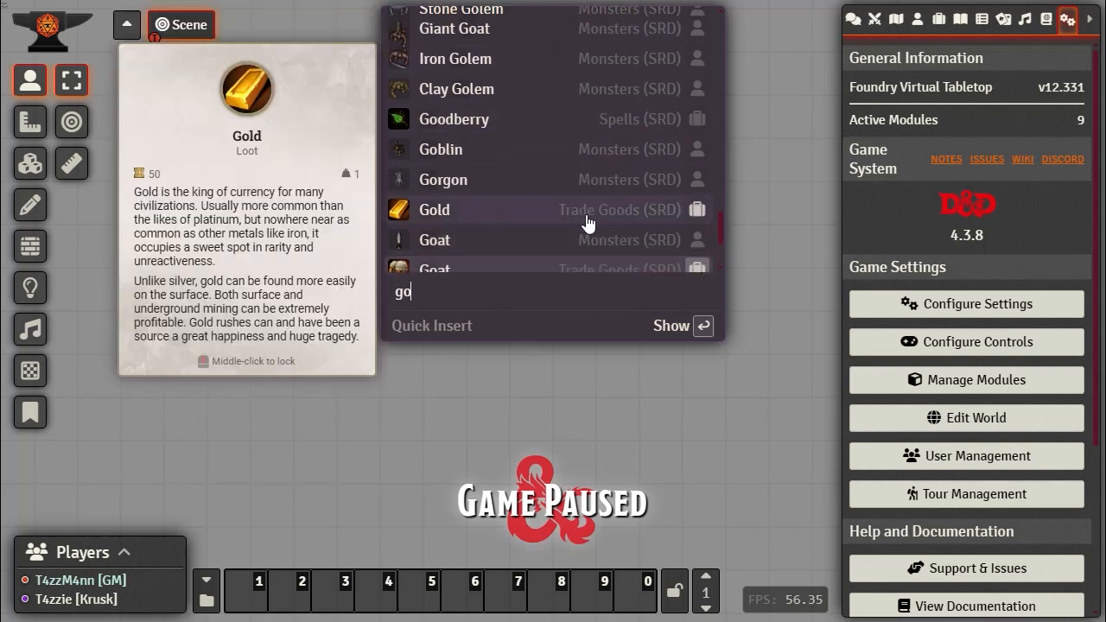
pyautogui.scroll(2, 656, 172)
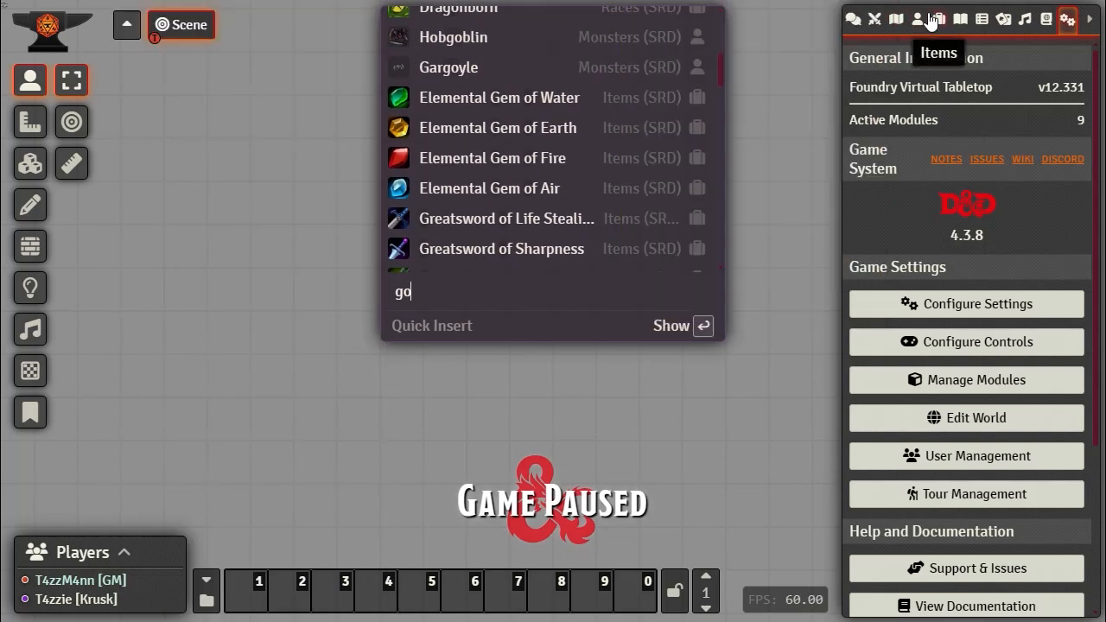
# Step: Show the Actors list and refine the Quick Insert query to 'gho', listing Ghoul and Ghost
pyautogui.click(918, 19)
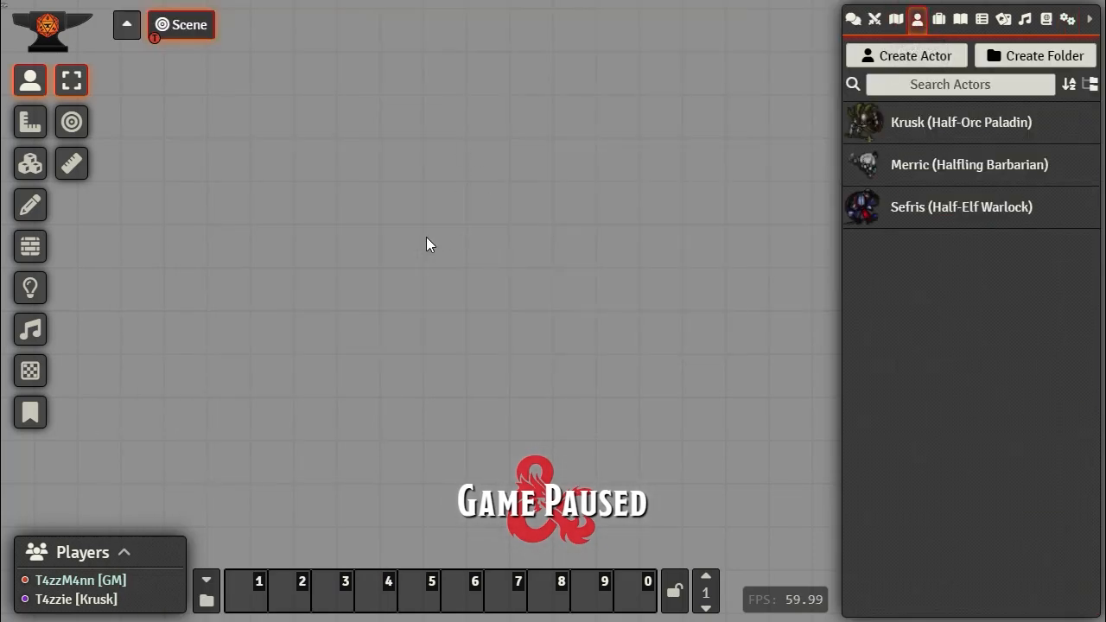
pyautogui.hotkey('ctrl', 'space')
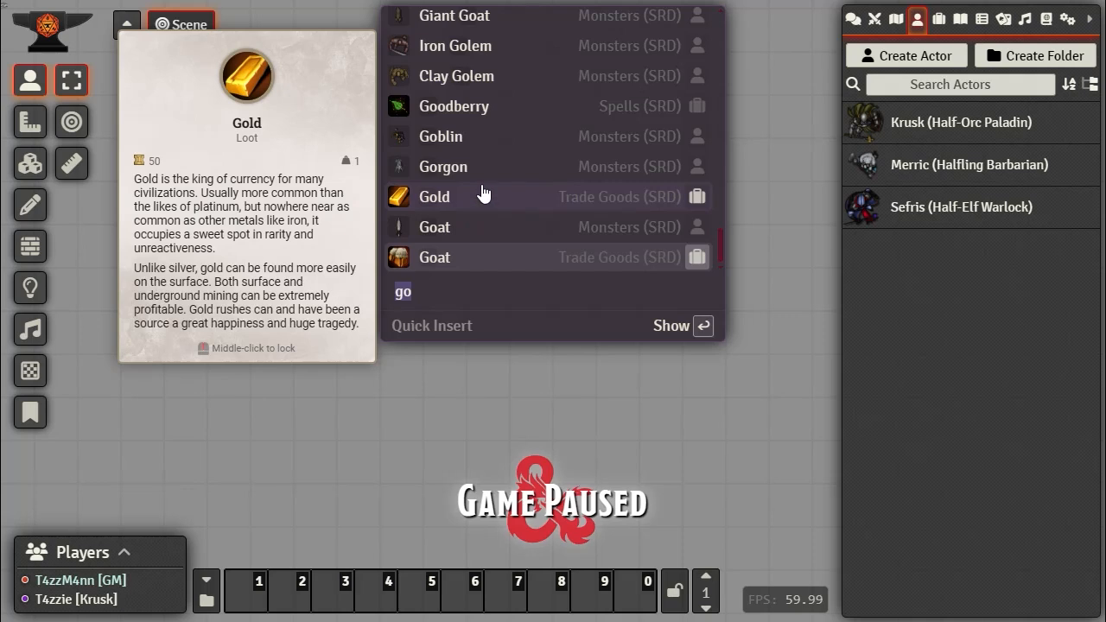
pyautogui.click(429, 295)
pyautogui.write('u')
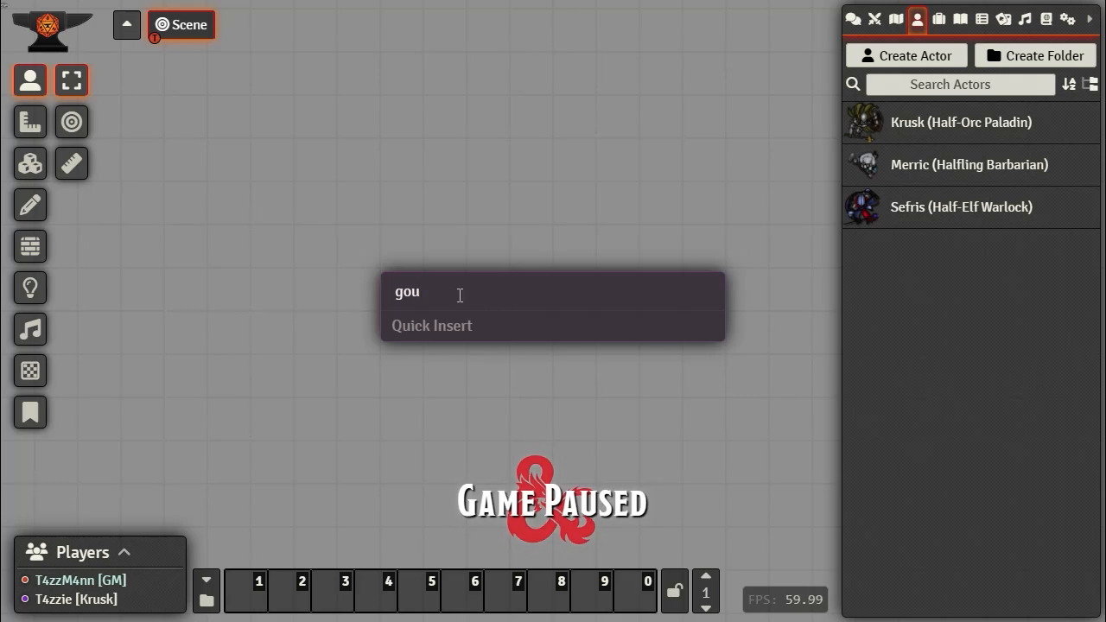
pyautogui.press('BackSpace')
pyautogui.press('BackSpace')
pyautogui.write('ho')
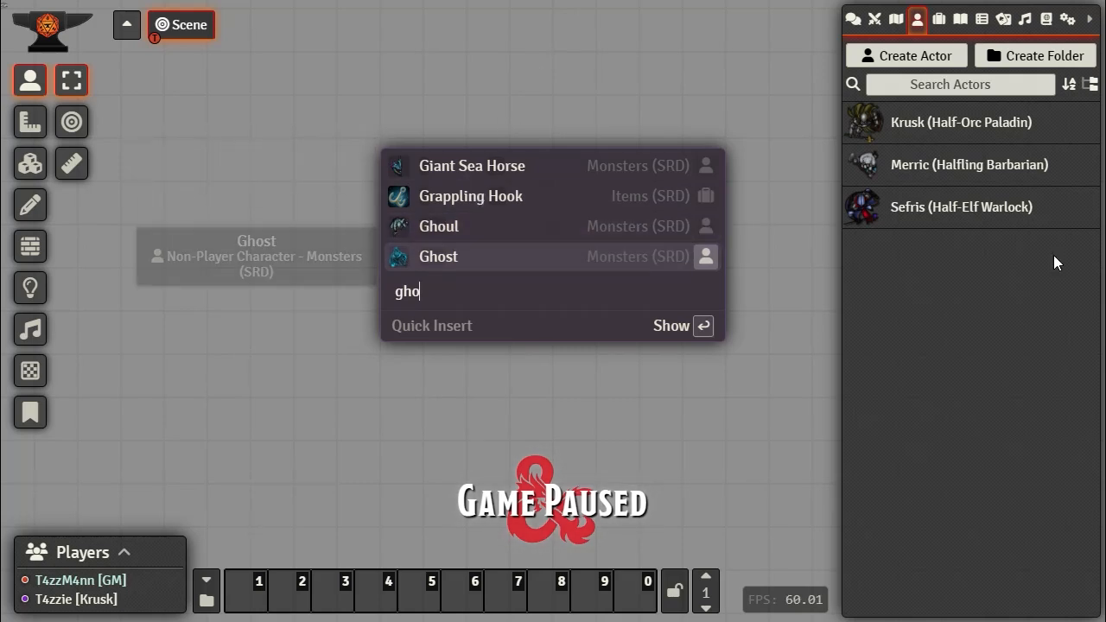
# Step: Import the Ghoul into Actors and set its token name to show Always for Everyone
pyautogui.moveTo(429, 228); pyautogui.dragTo(989, 290)
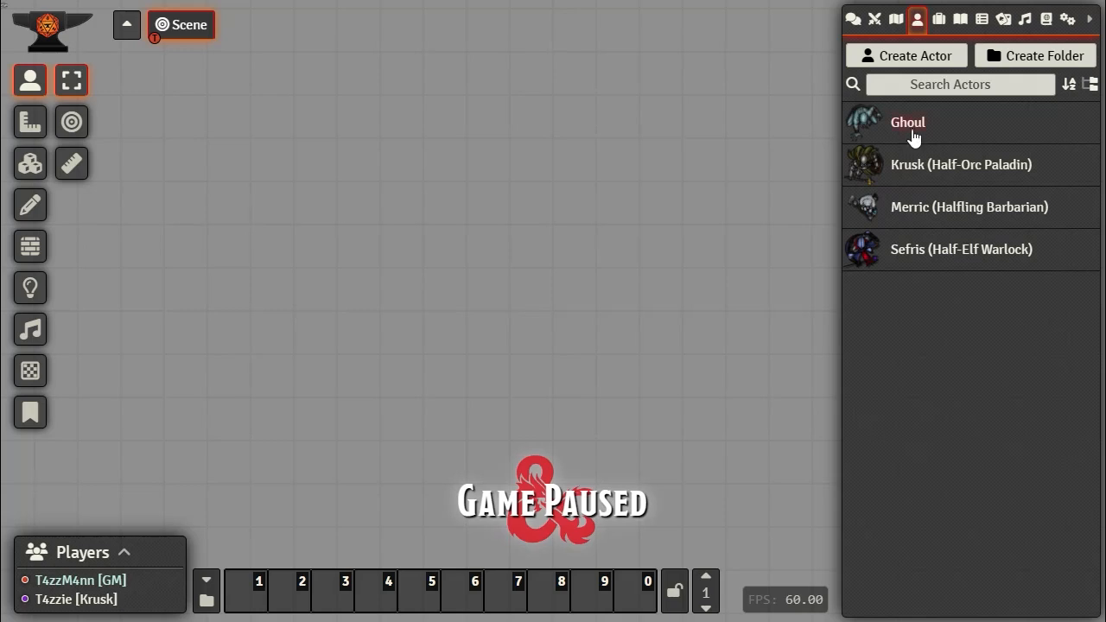
pyautogui.rightClick(913, 138)
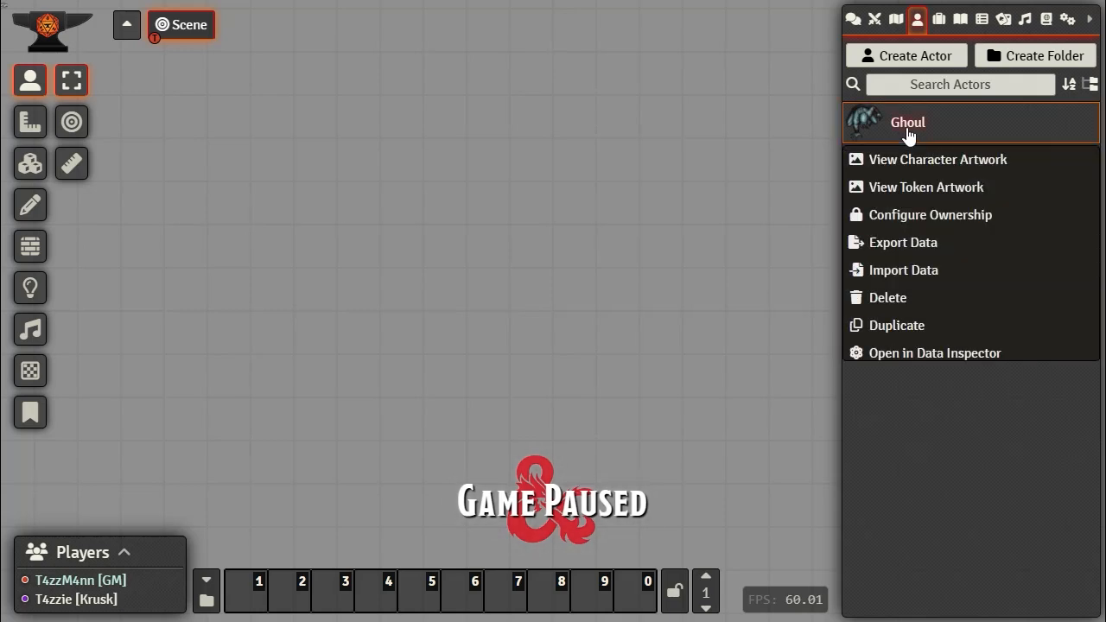
pyautogui.click(907, 129)
pyautogui.click(816, 27)
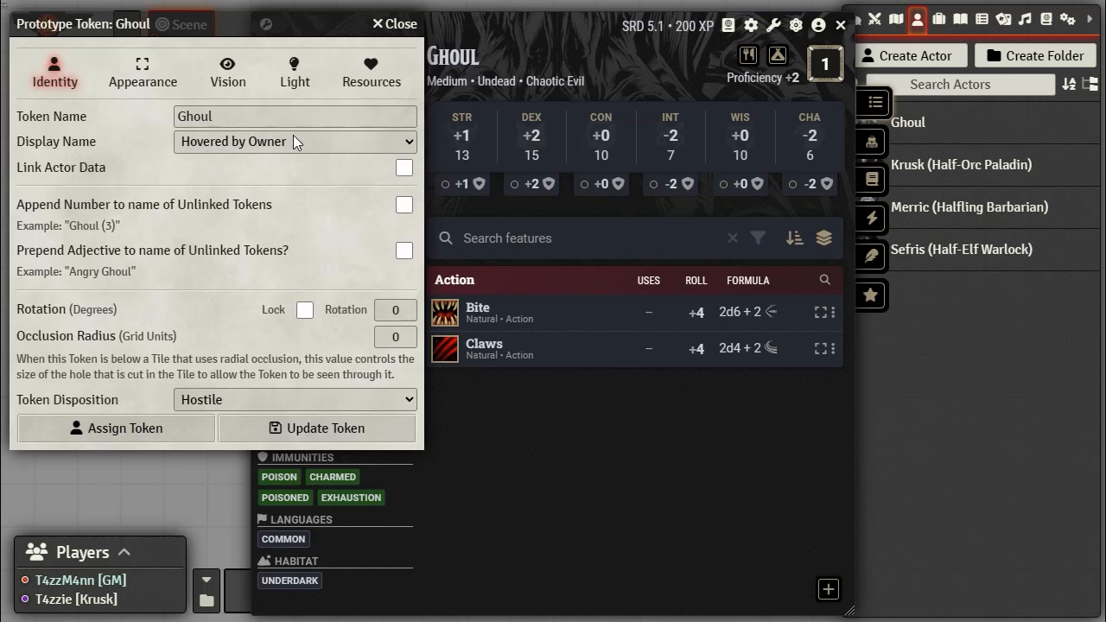
pyautogui.click(354, 140)
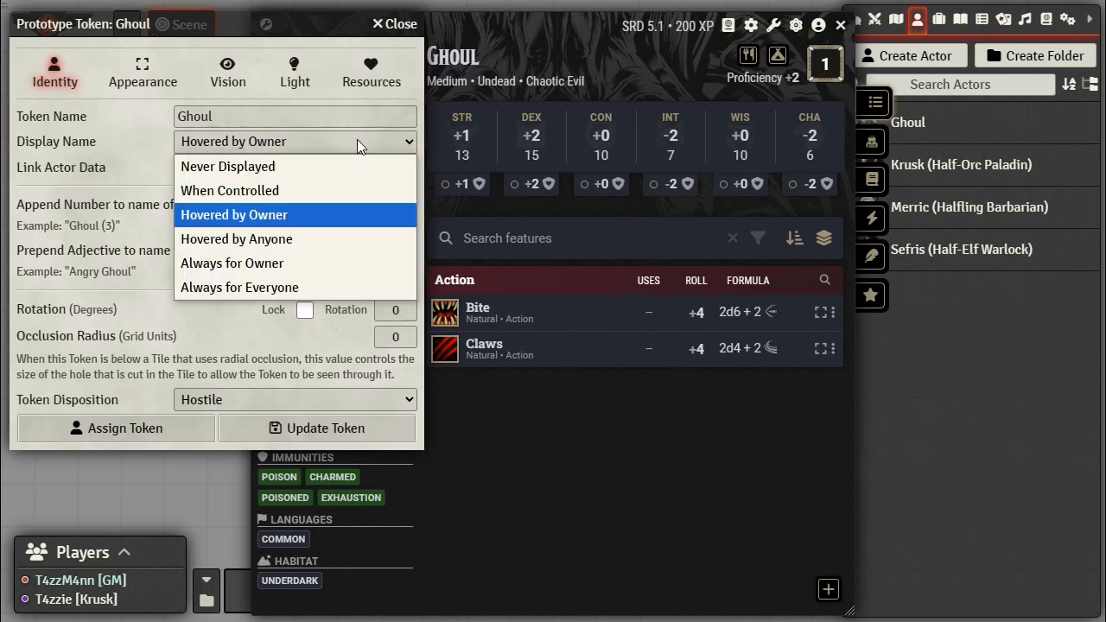
pyautogui.click(294, 286)
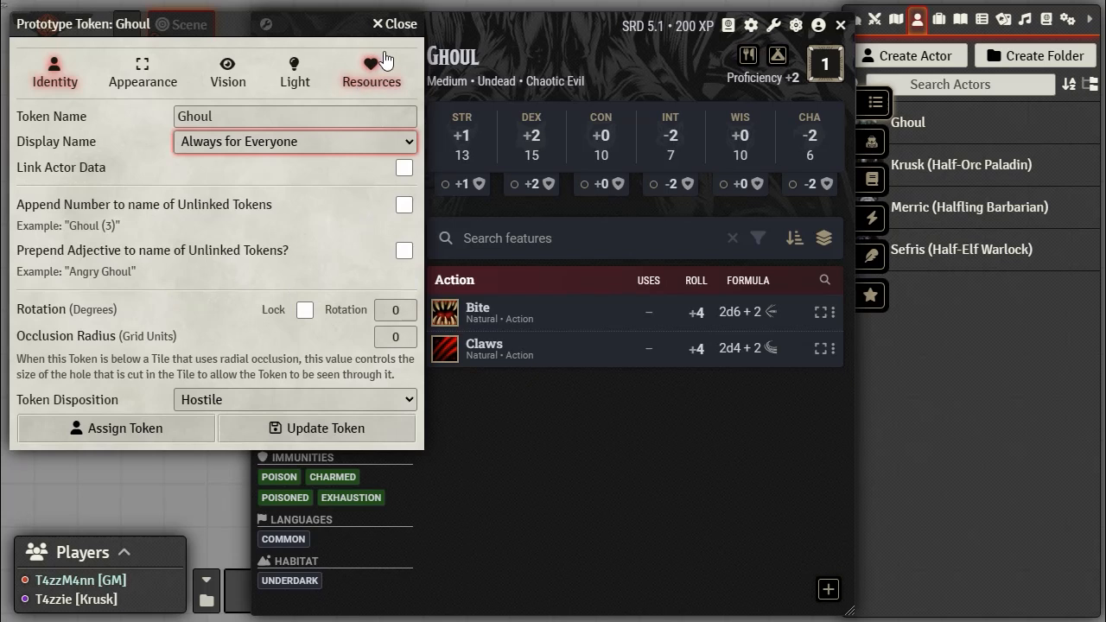
pyautogui.click(395, 24)
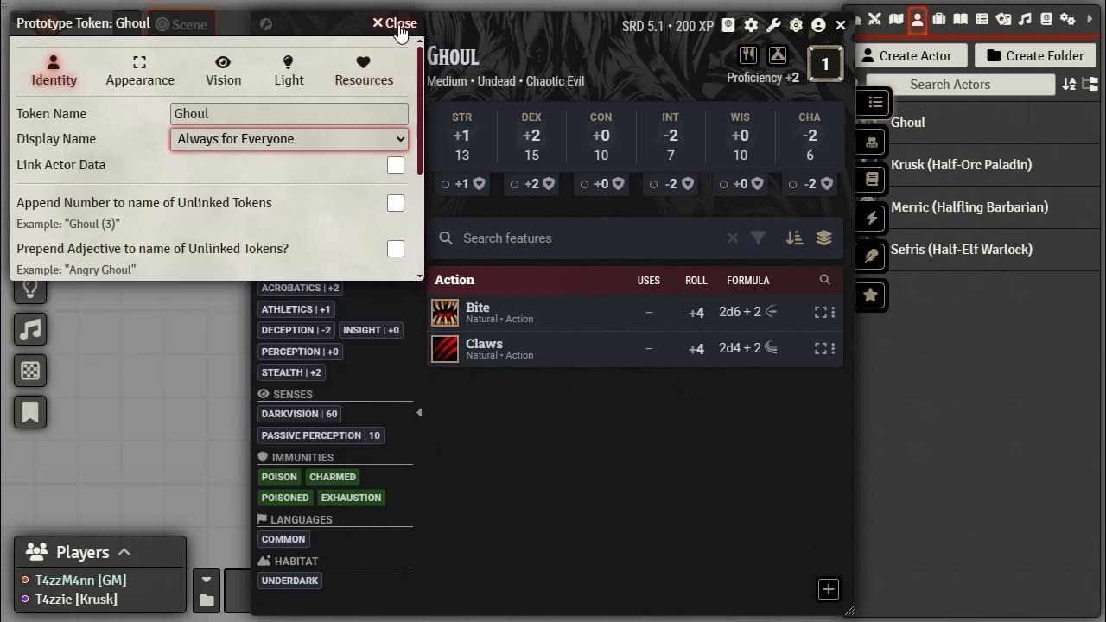
pyautogui.click(839, 27)
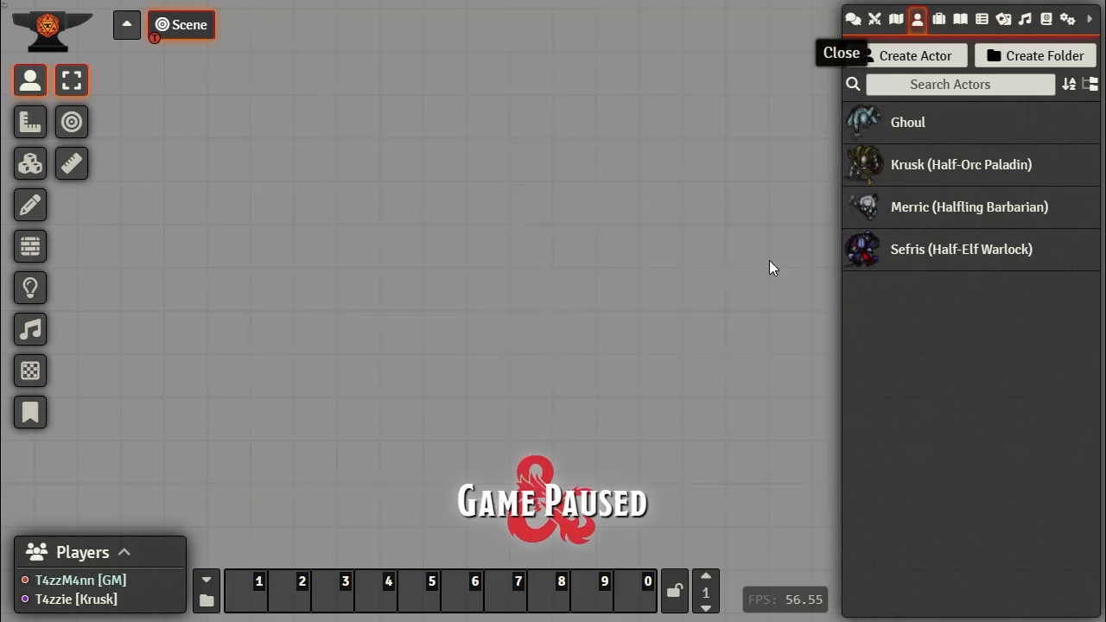
# Step: Place a Ghoul token on the scene and select it
pyautogui.moveTo(907, 128); pyautogui.dragTo(519, 127)
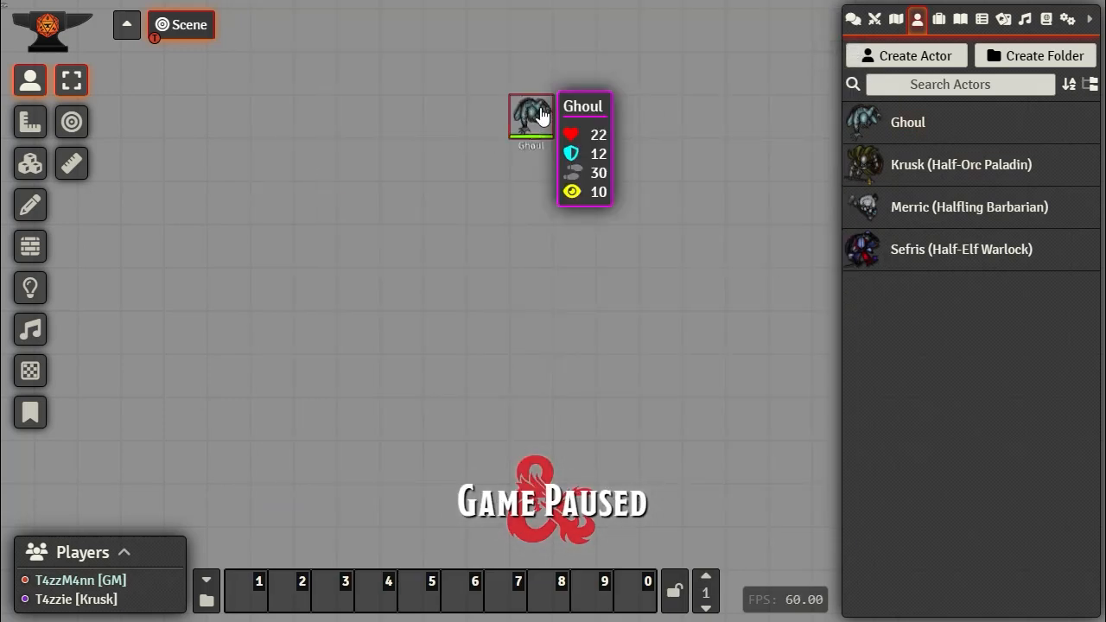
pyautogui.moveTo(527, 116)
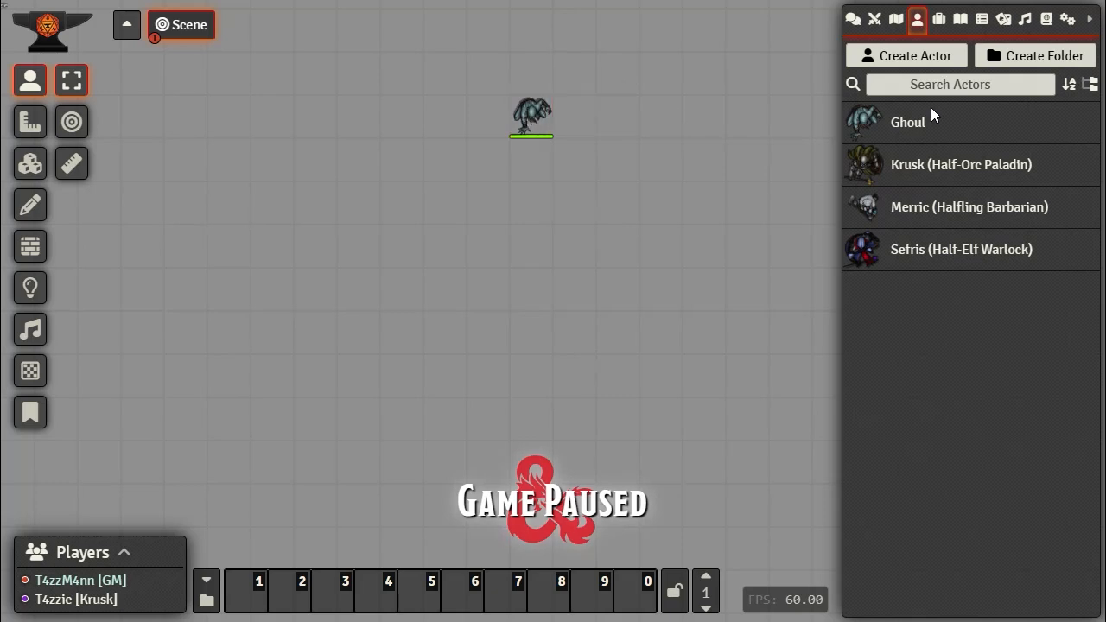
pyautogui.click(545, 126)
# Step: Delete the selected Ghoul token from the scene
pyautogui.press('Delete')
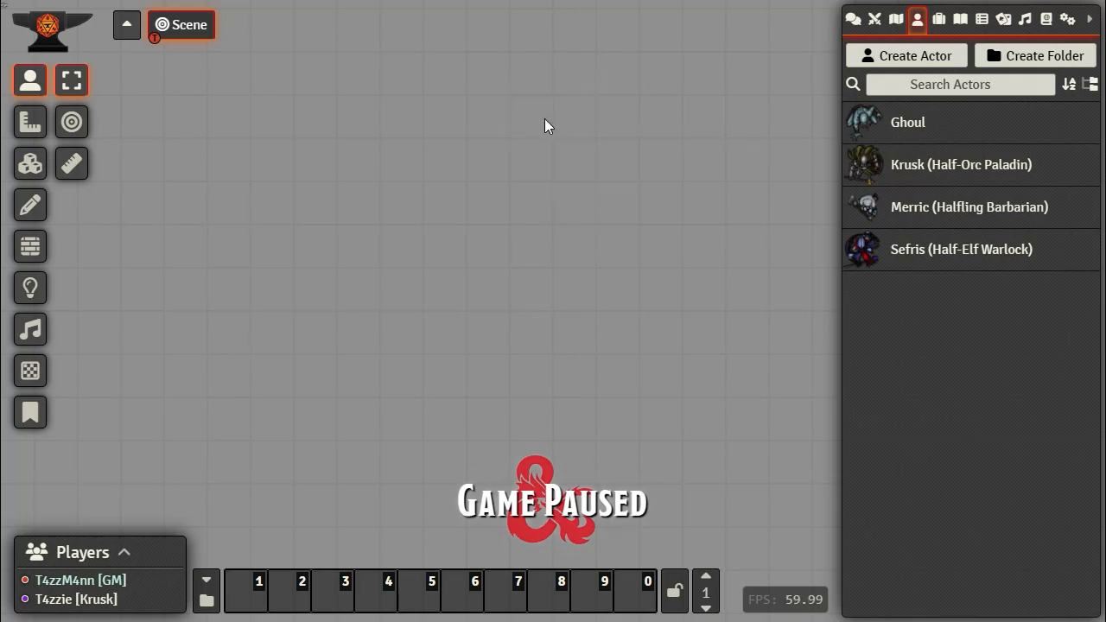
pyautogui.rightClick(859, 123)
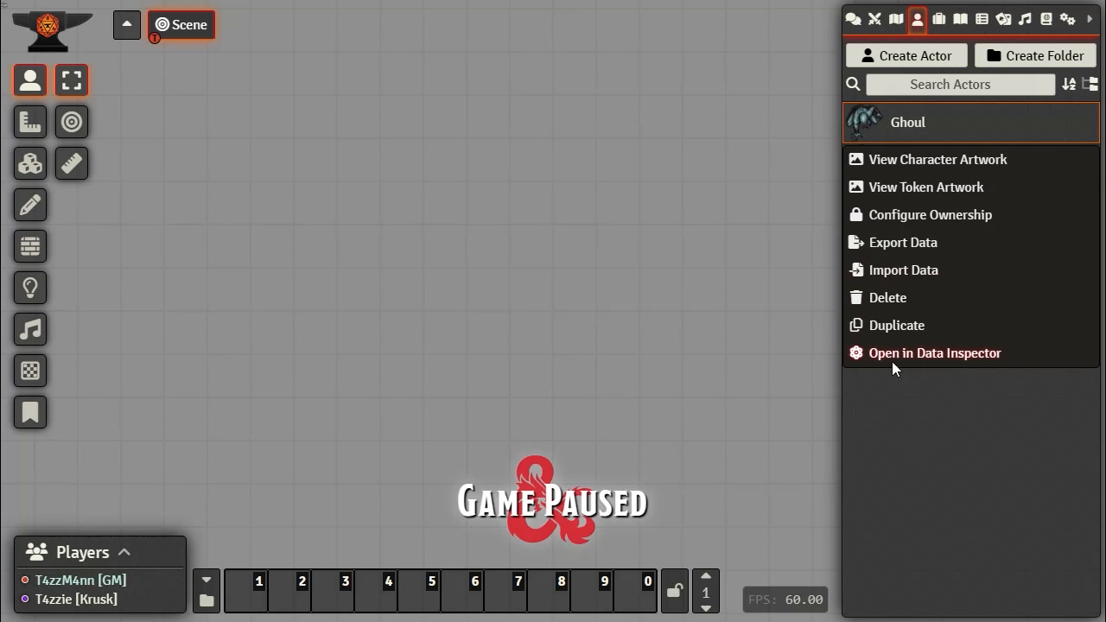
pyautogui.click(860, 423)
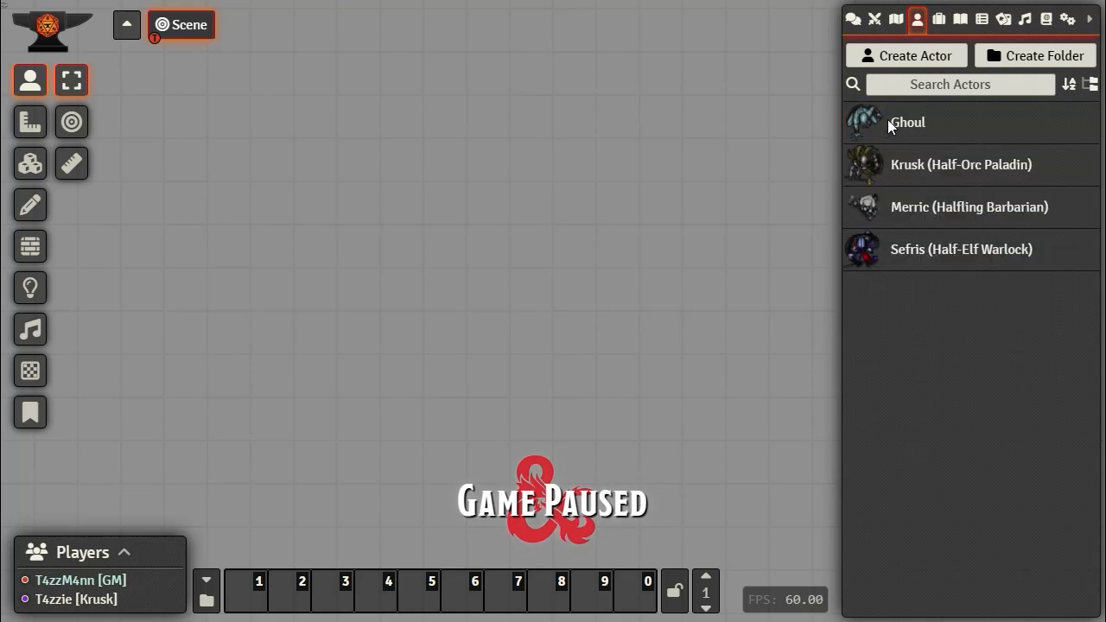
# Step: Set the Ghoul prototype token's Display Name to Always for Everyone and place a new Ghoul token
pyautogui.click(900, 127)
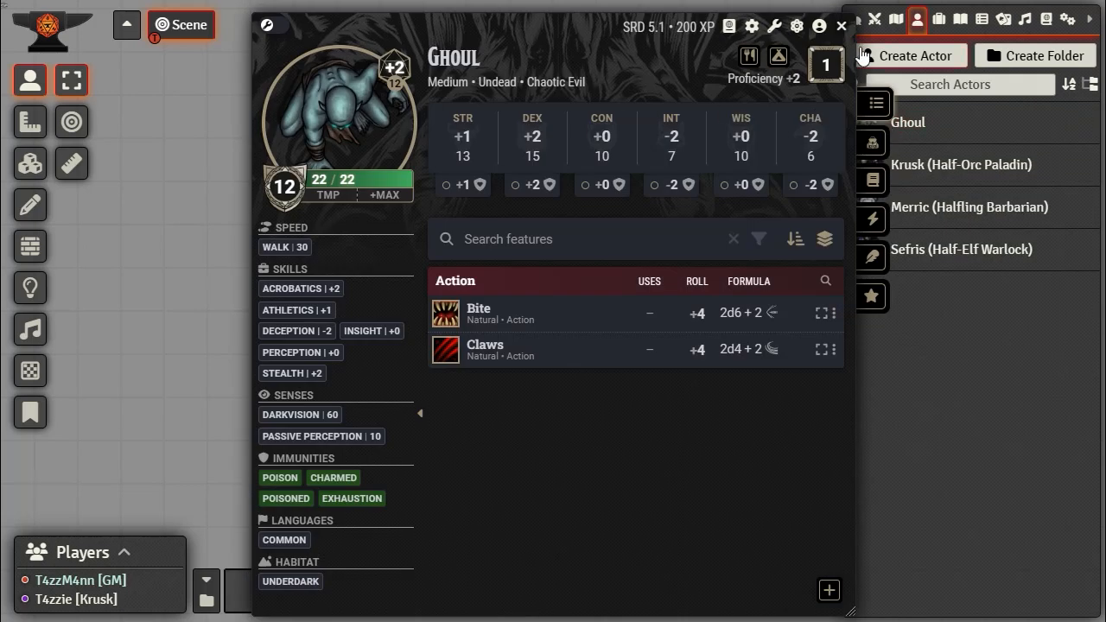
pyautogui.click(819, 25)
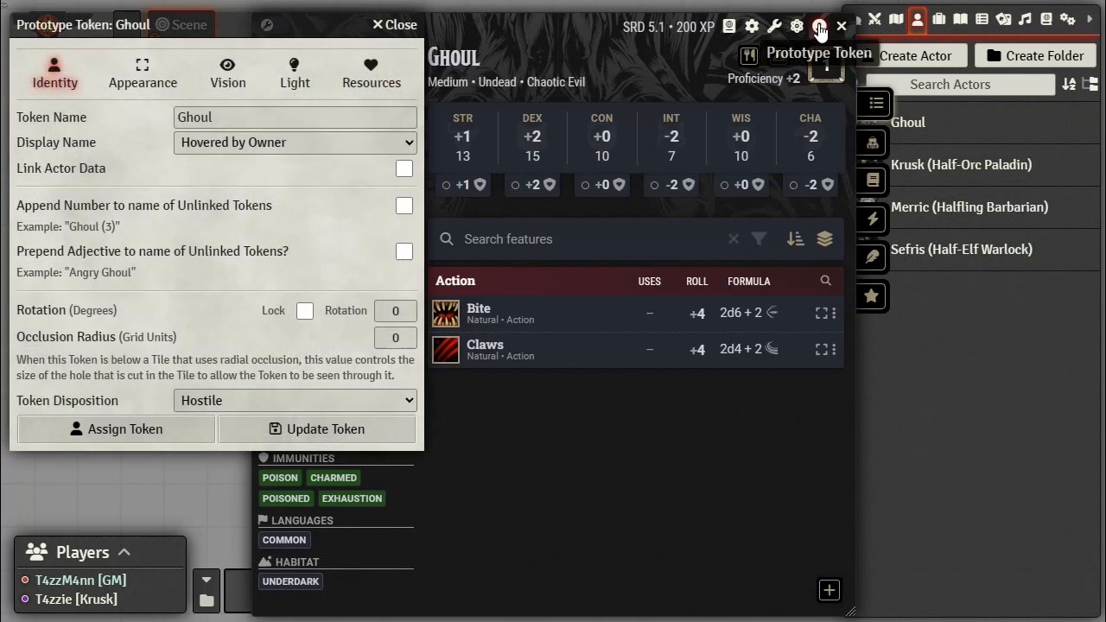
pyautogui.click(232, 144)
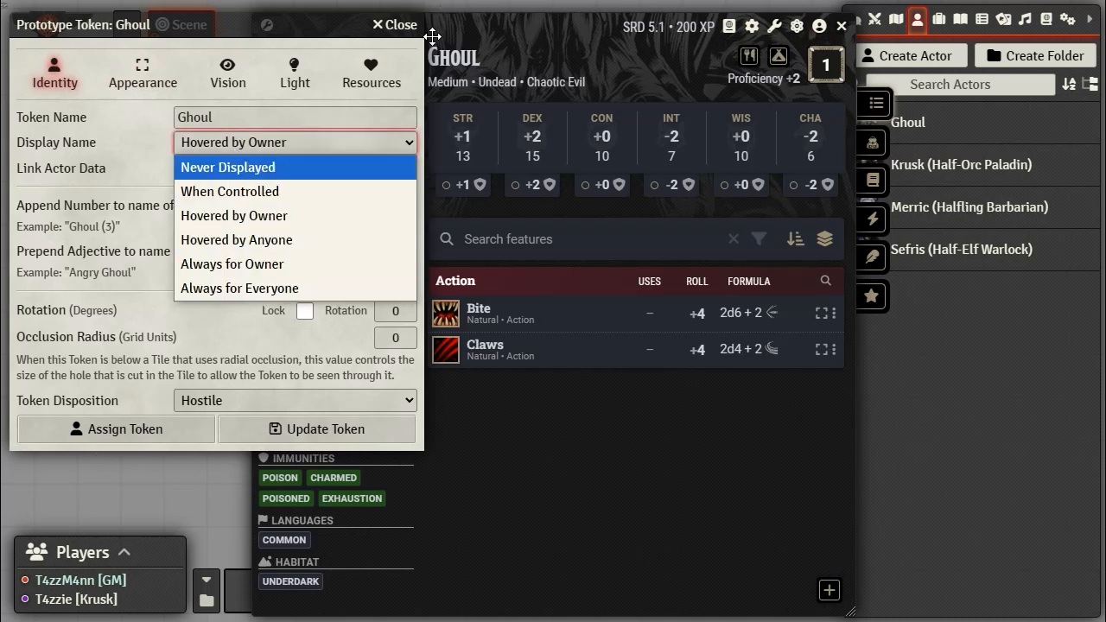
pyautogui.click(211, 288)
pyautogui.click(318, 442)
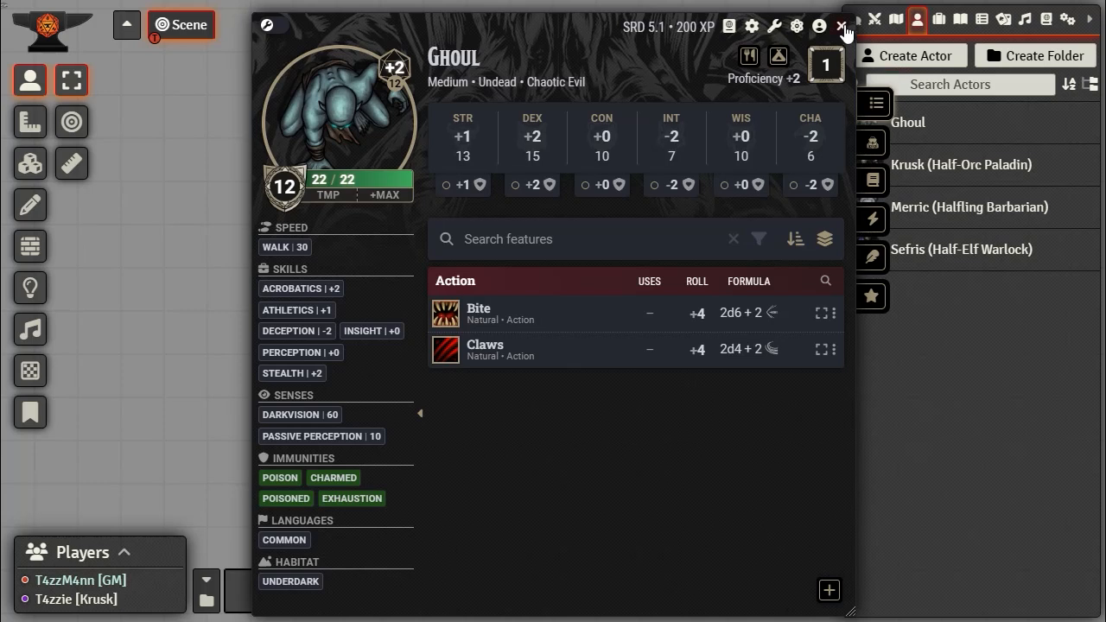
pyautogui.click(842, 27)
pyautogui.moveTo(913, 126); pyautogui.dragTo(536, 211)
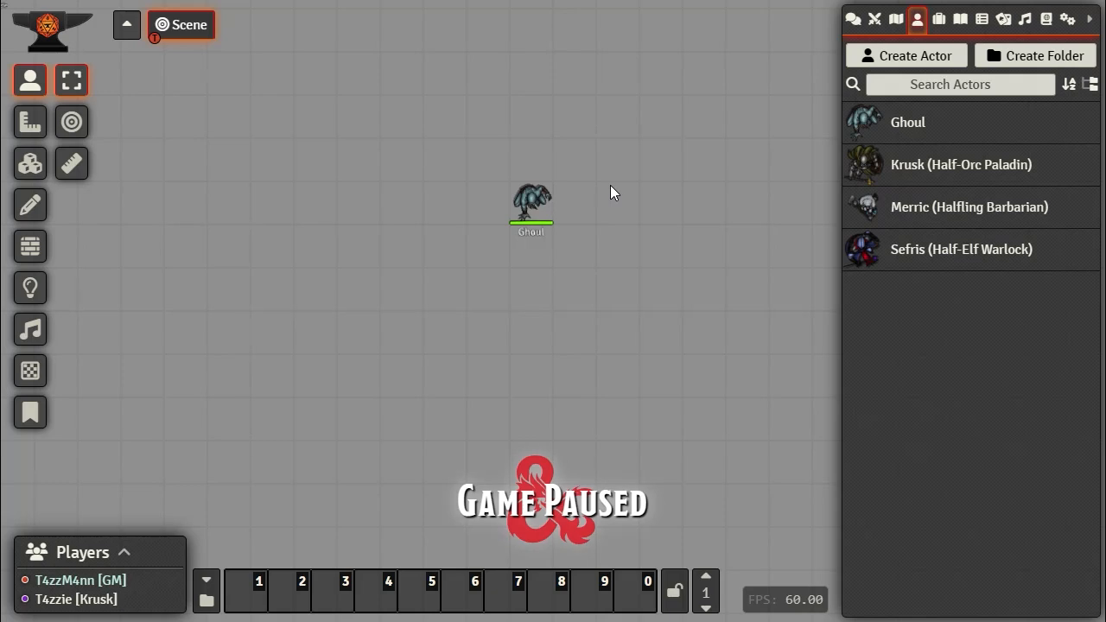
# Step: Set Krusk's prototype token name display to Always for Everyone
pyautogui.rightClick(866, 169)
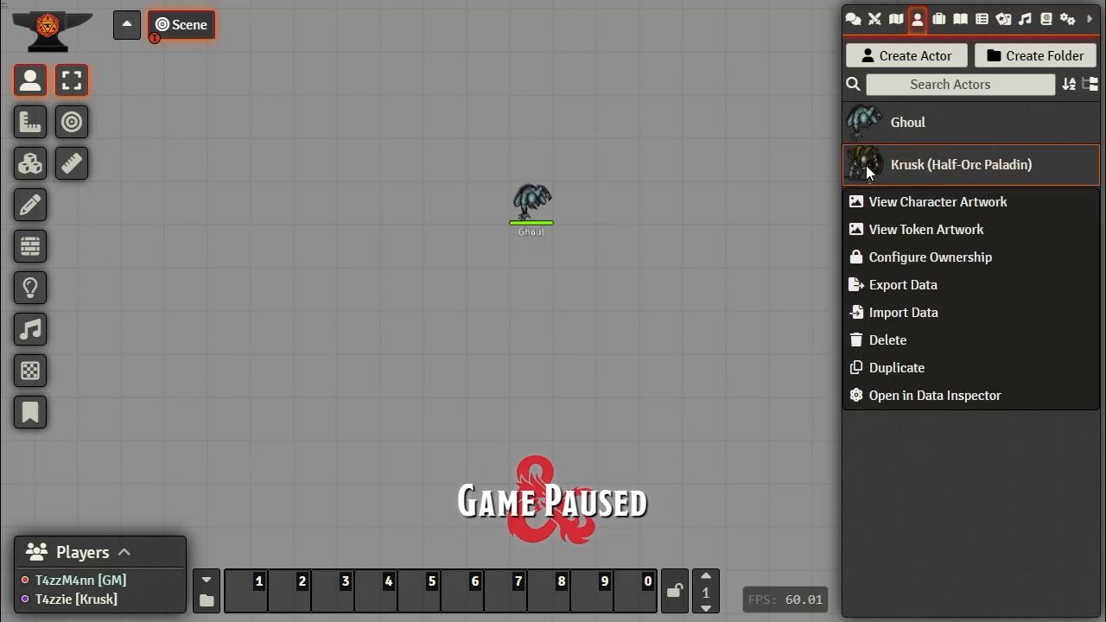
pyautogui.click(866, 169)
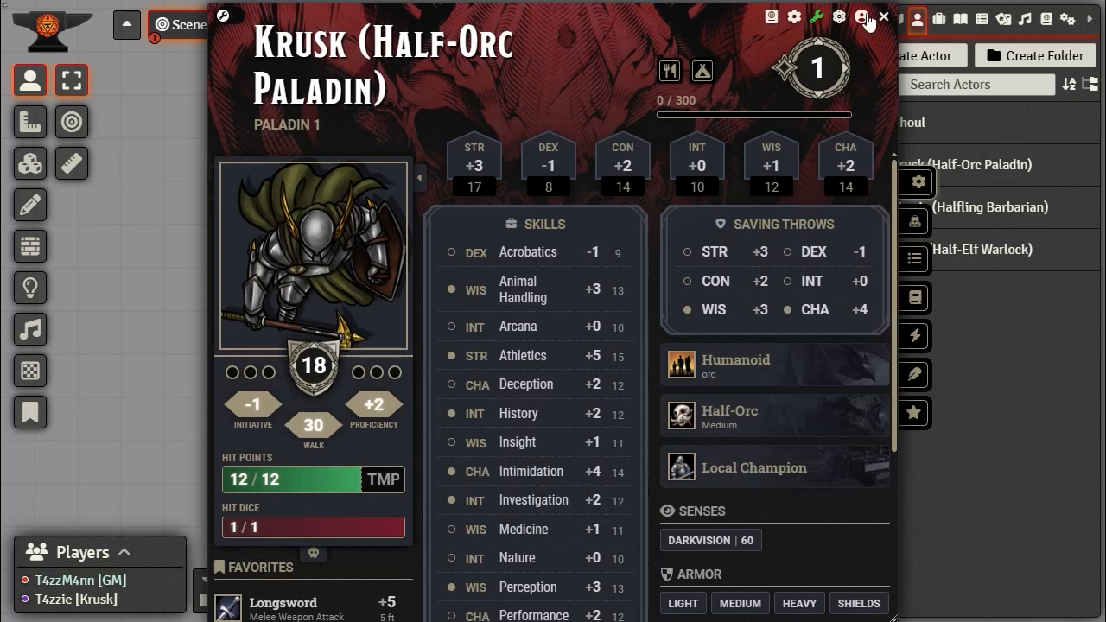
pyautogui.click(861, 15)
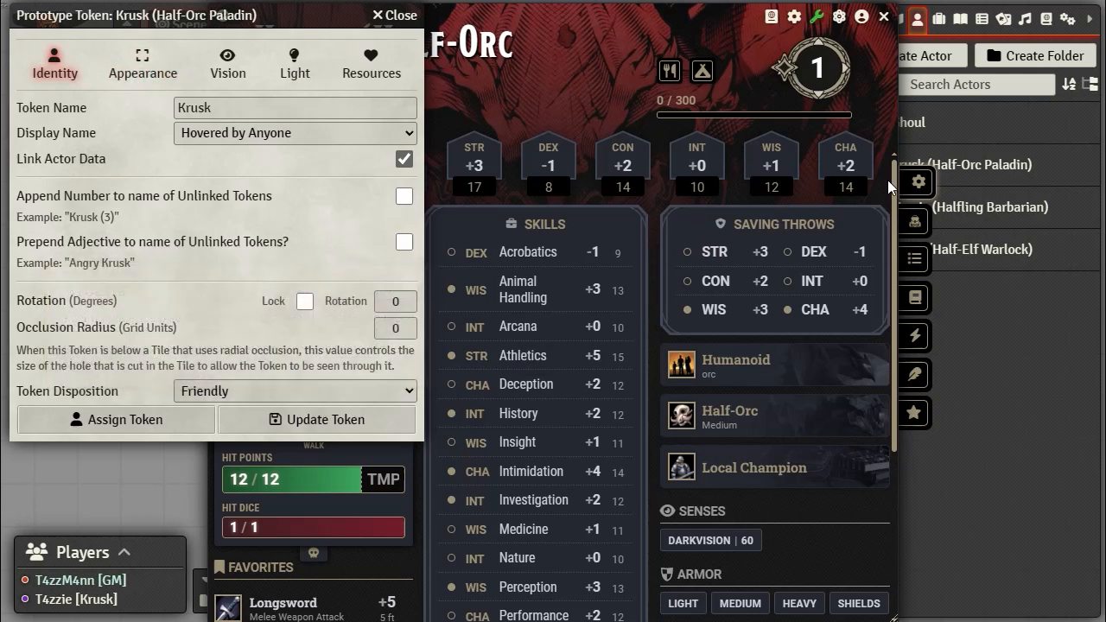
pyautogui.click(260, 135)
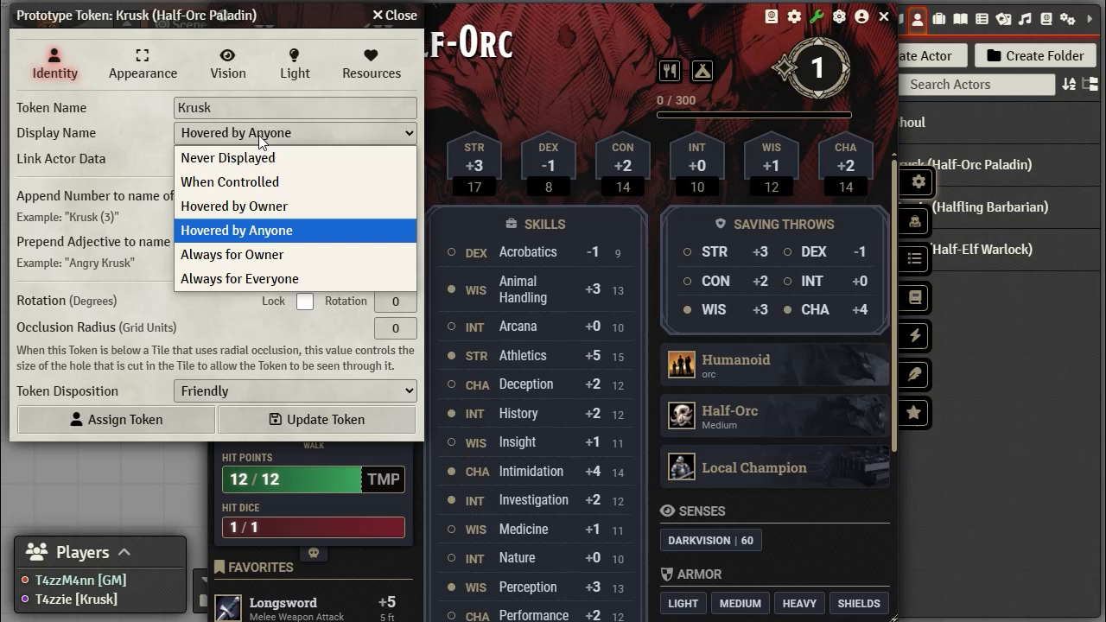
pyautogui.click(250, 279)
pyautogui.click(356, 69)
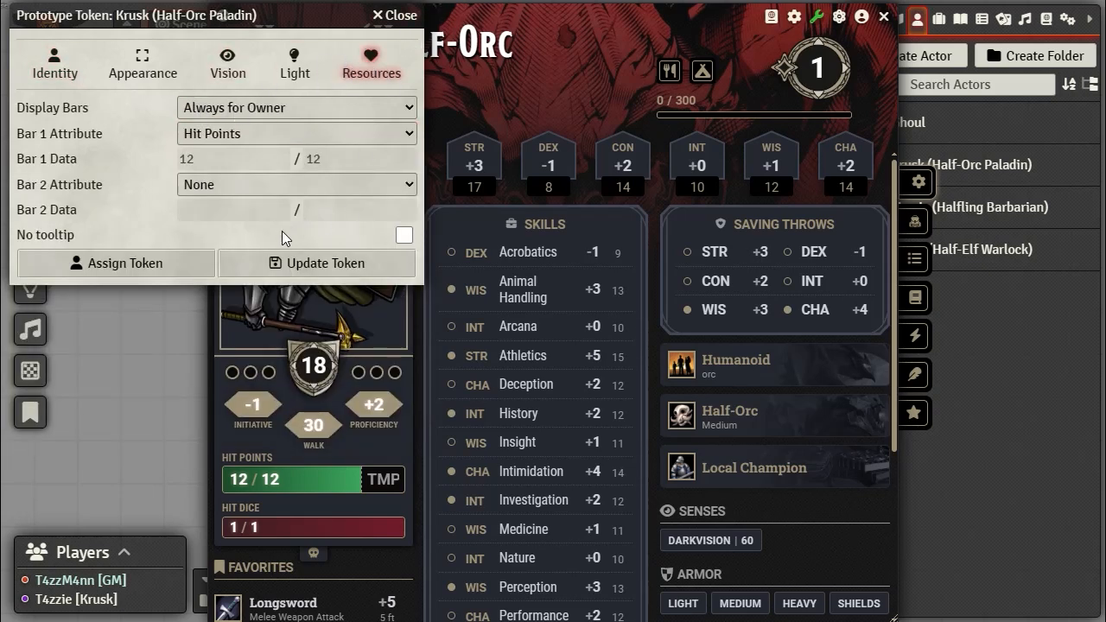
pyautogui.click(294, 264)
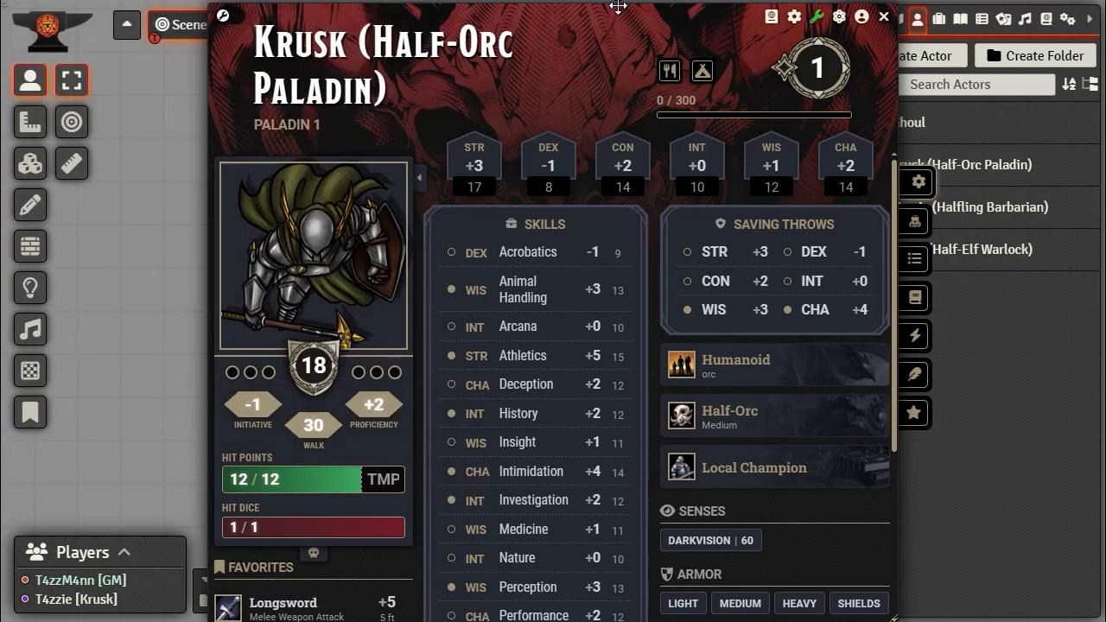
pyautogui.click(884, 24)
# Step: Set Merric's prototype token name display to Always for Everyone
pyautogui.click(928, 211)
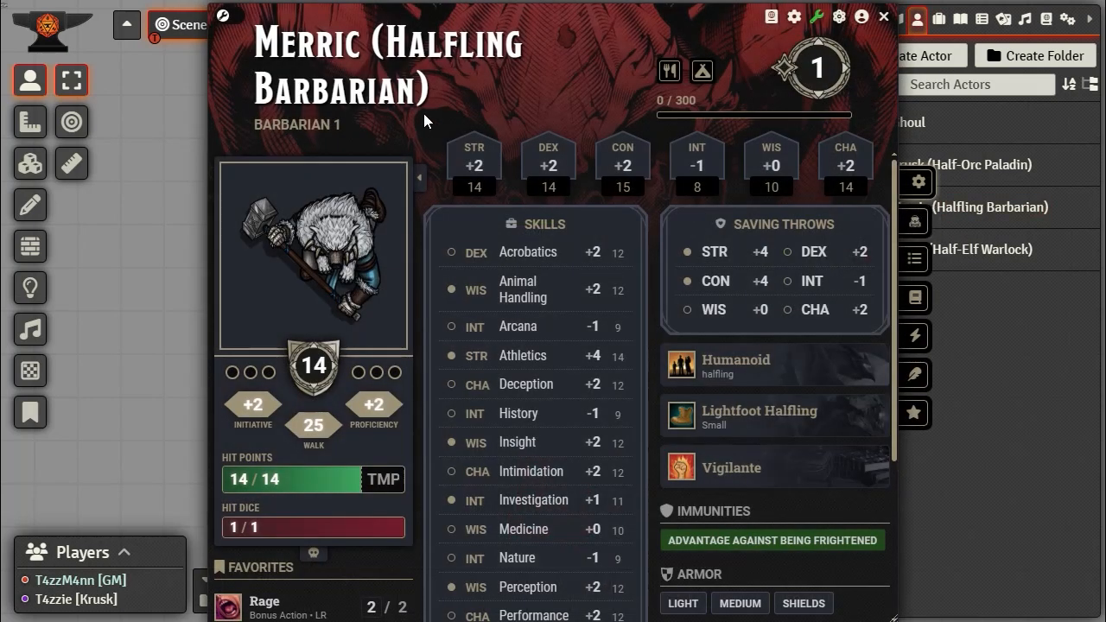
pyautogui.click(860, 19)
pyautogui.click(263, 134)
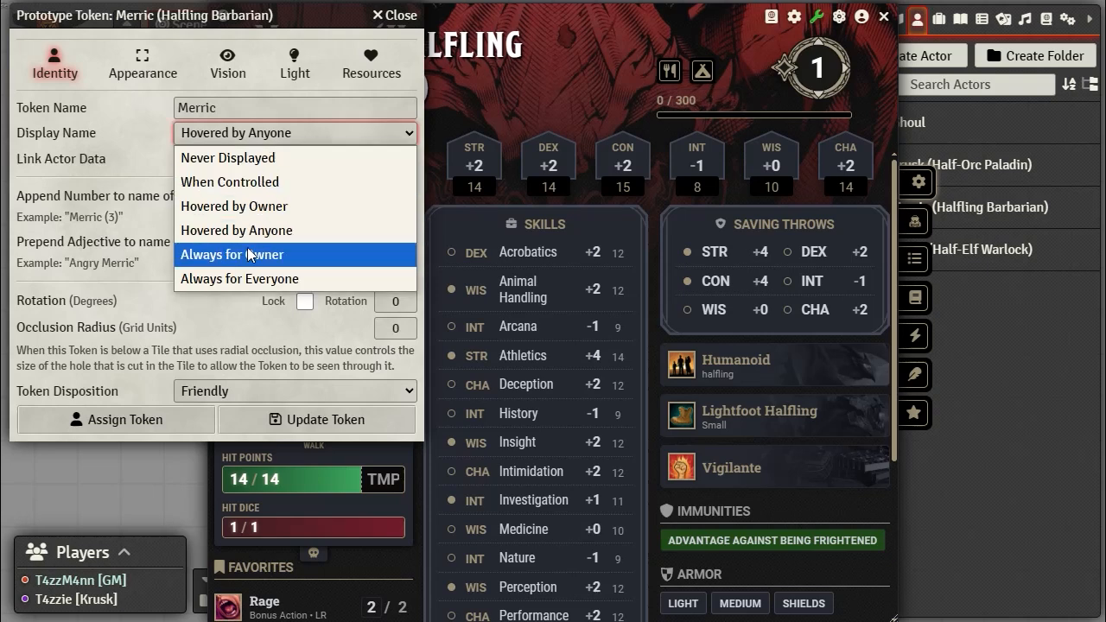
pyautogui.click(240, 278)
pyautogui.click(371, 62)
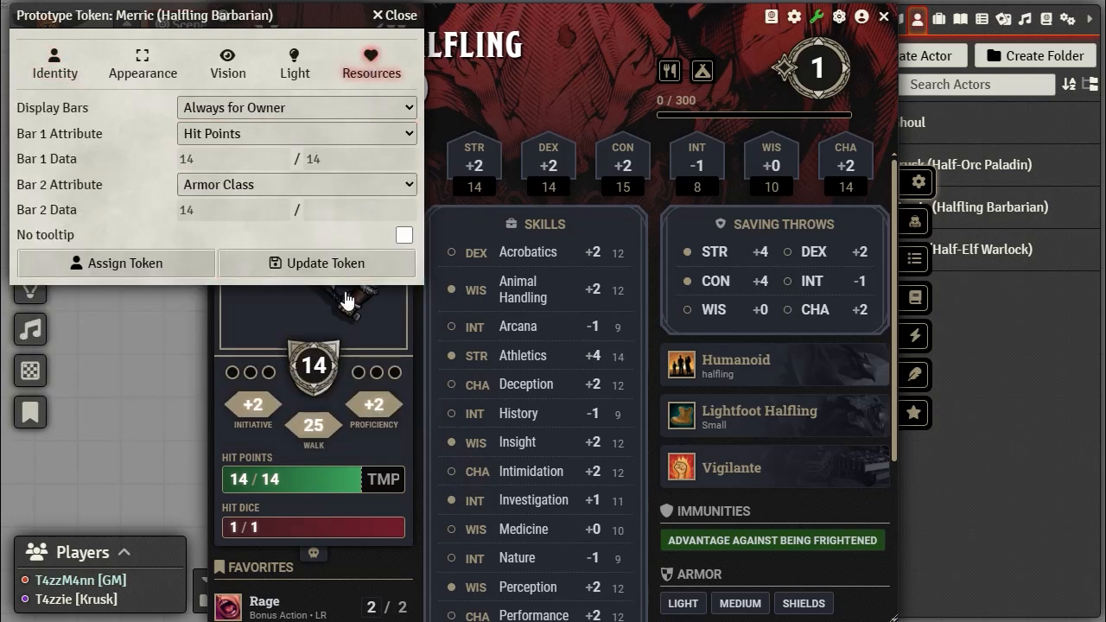
pyautogui.click(296, 259)
pyautogui.click(883, 16)
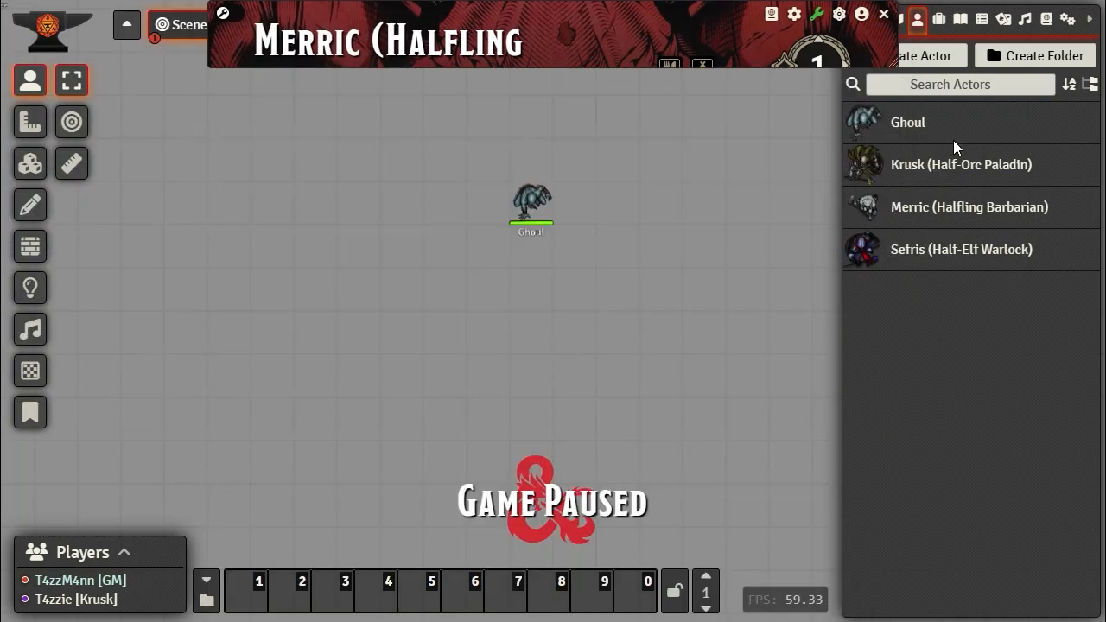
# Step: Set Sefris's prototype token name and bars to display Always for Everyone
pyautogui.click(950, 258)
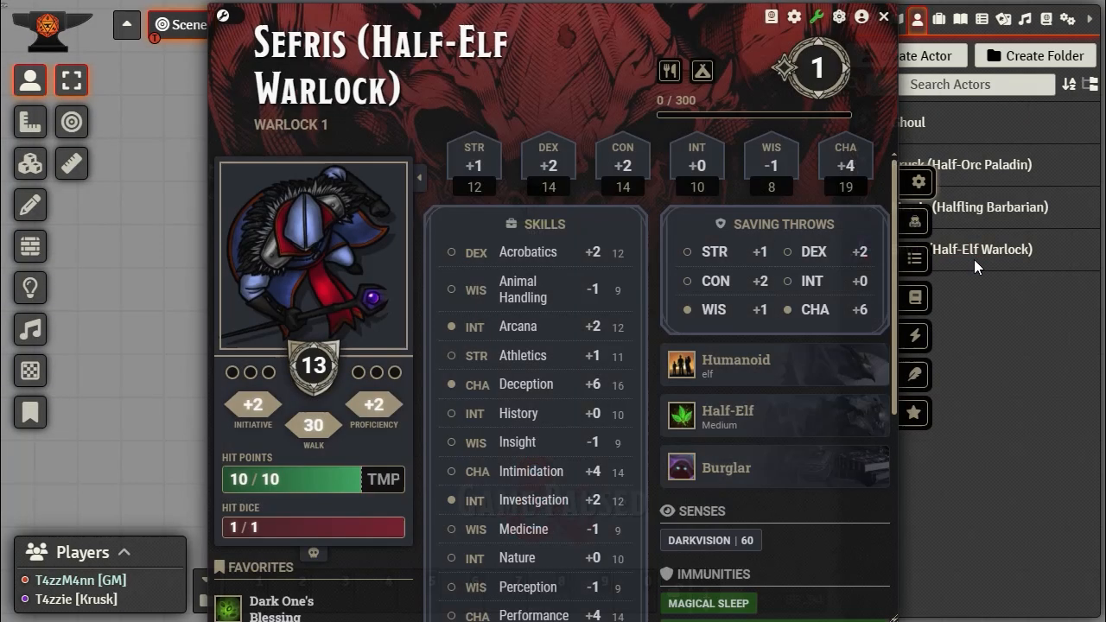
pyautogui.click(861, 17)
pyautogui.click(303, 140)
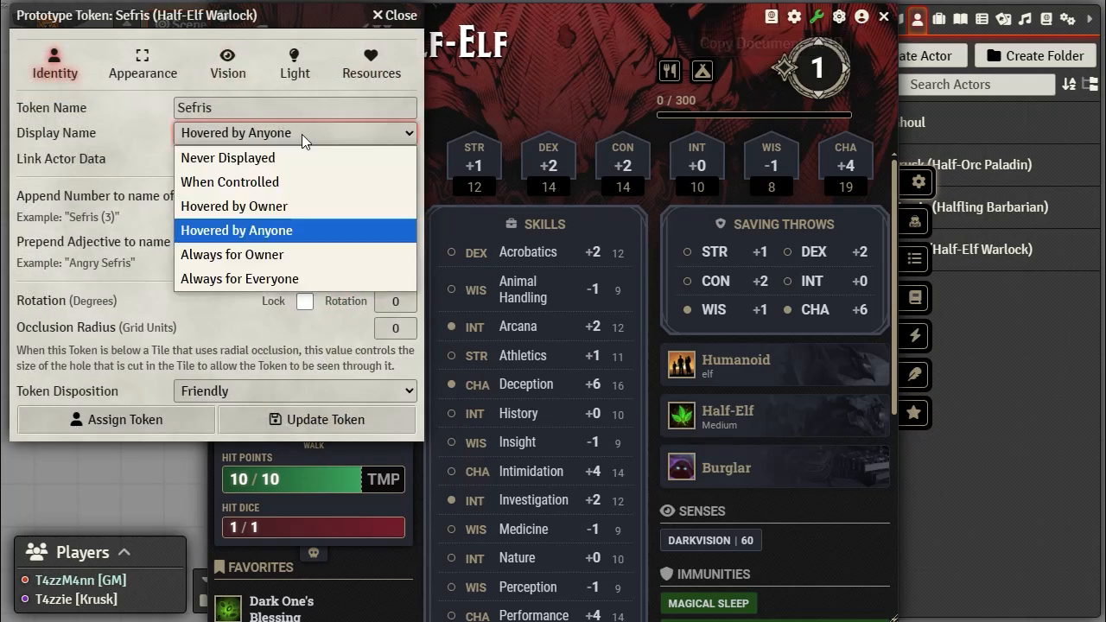
pyautogui.click(275, 280)
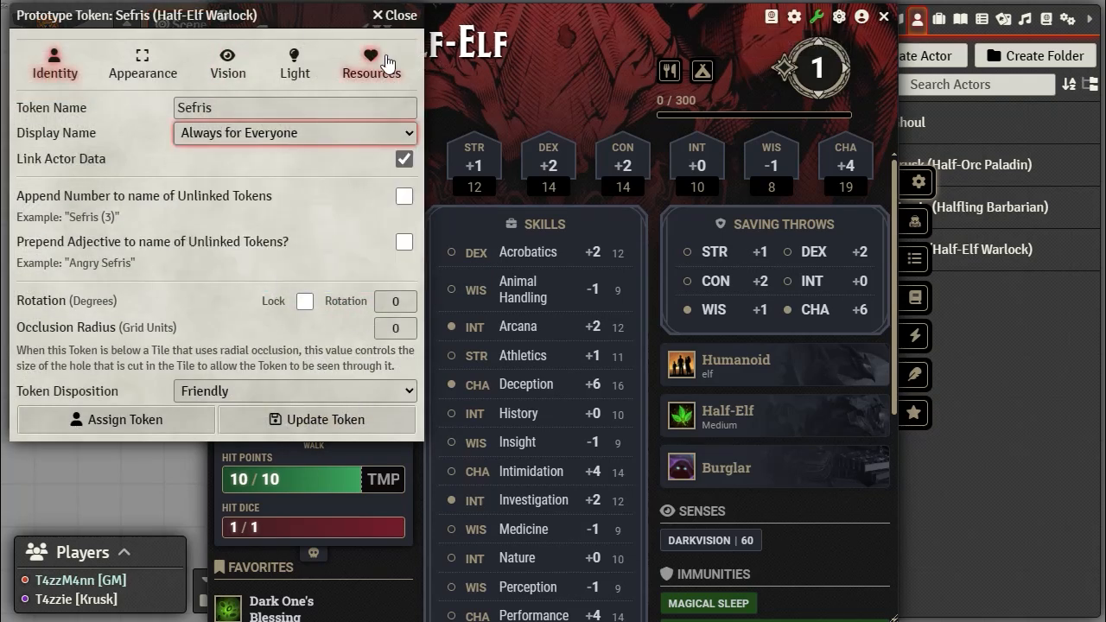
pyautogui.click(347, 76)
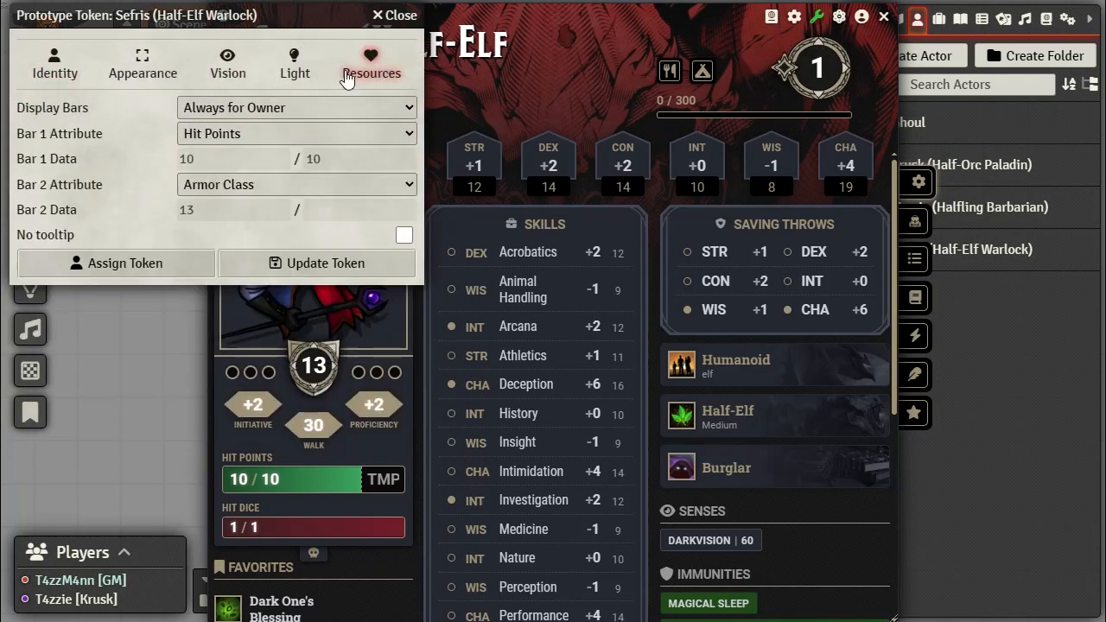
pyautogui.click(284, 105)
pyautogui.click(278, 256)
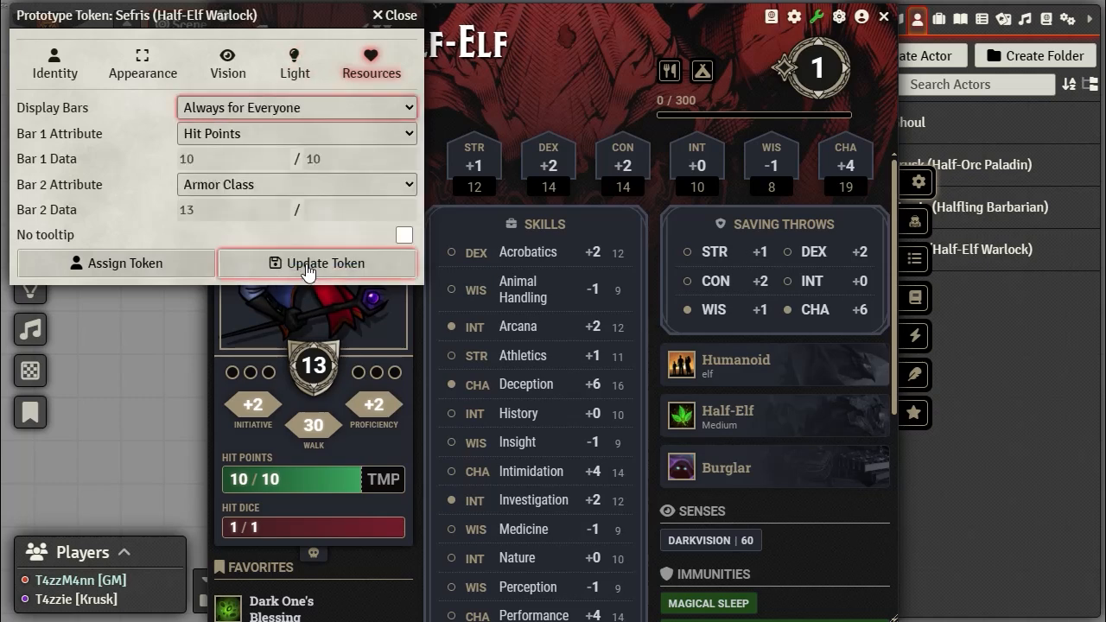
pyautogui.click(308, 268)
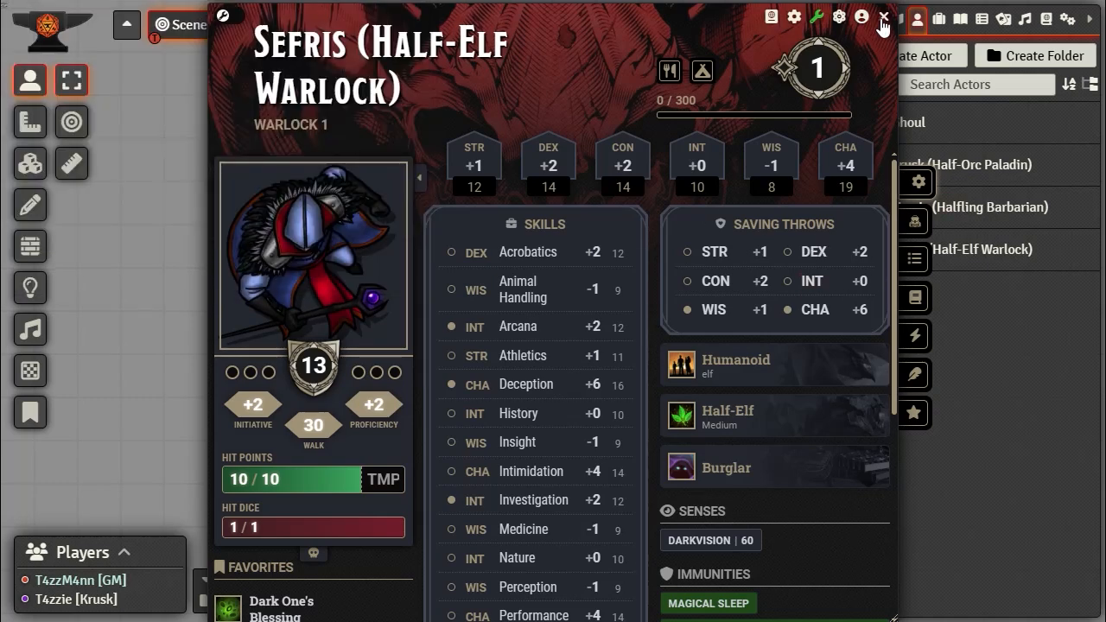
pyautogui.click(882, 17)
# Step: Set Merric's prototype token bars to display Always for Everyone
pyautogui.click(955, 217)
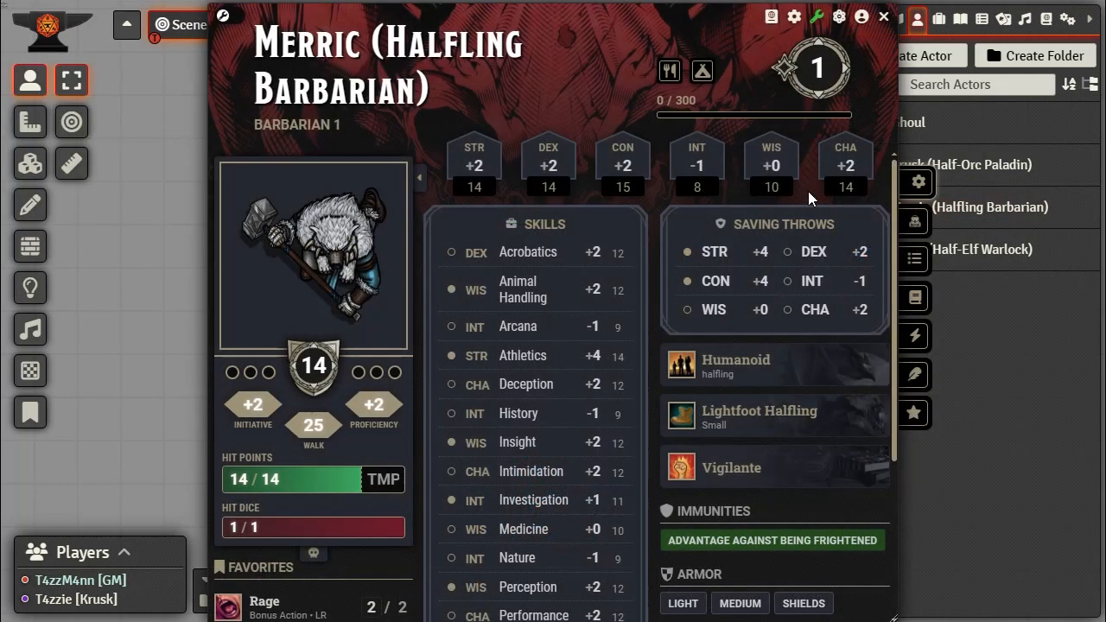
pyautogui.click(860, 16)
pyautogui.click(356, 82)
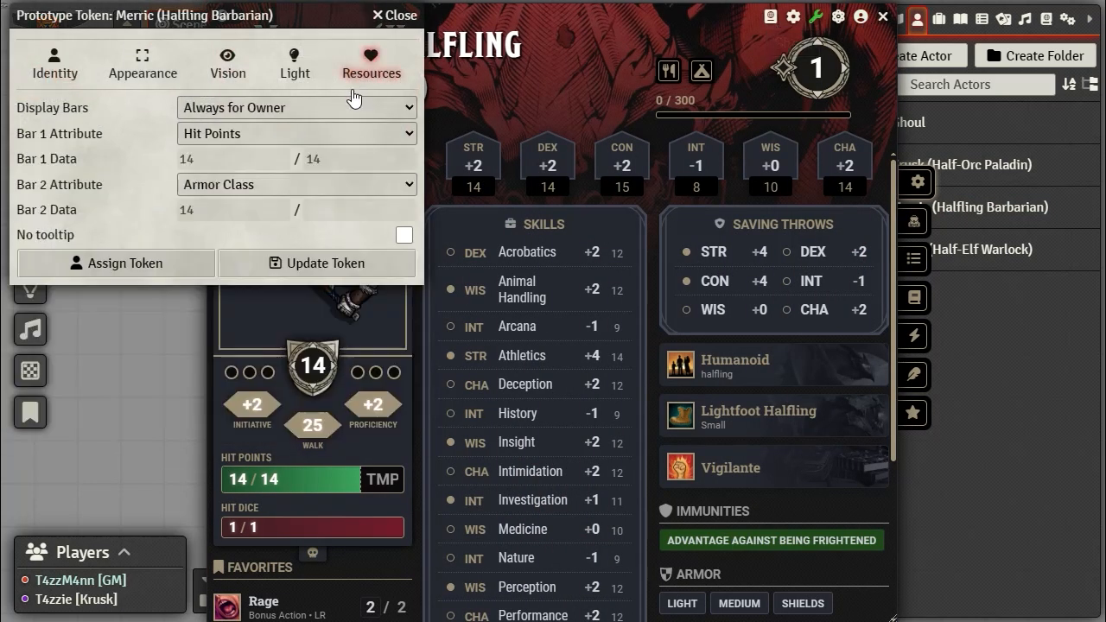
pyautogui.click(308, 106)
pyautogui.click(250, 252)
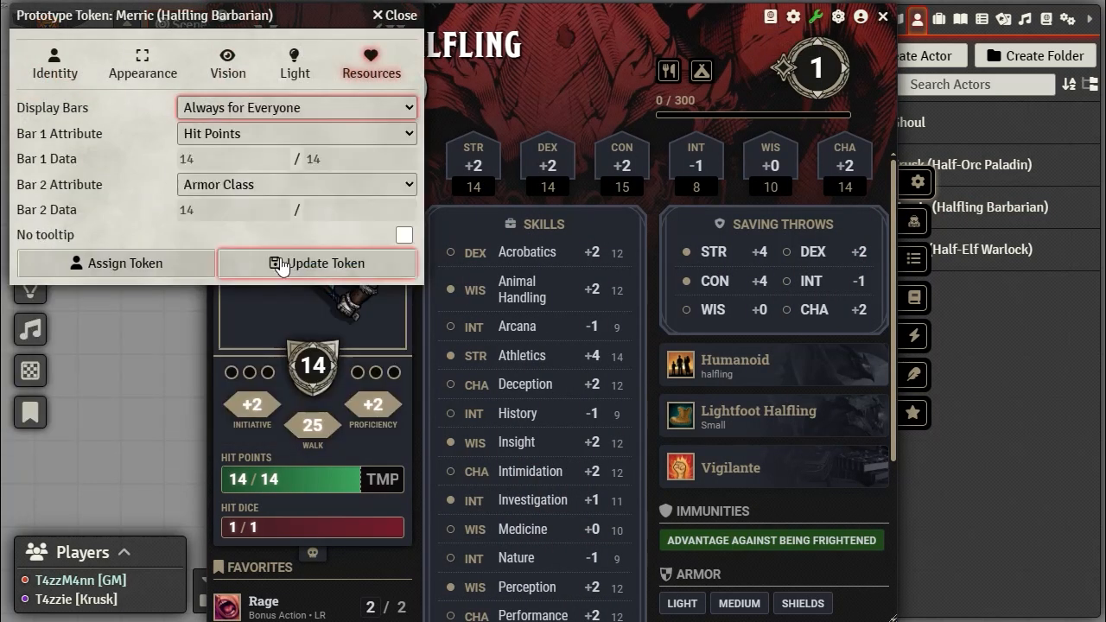
pyautogui.click(327, 266)
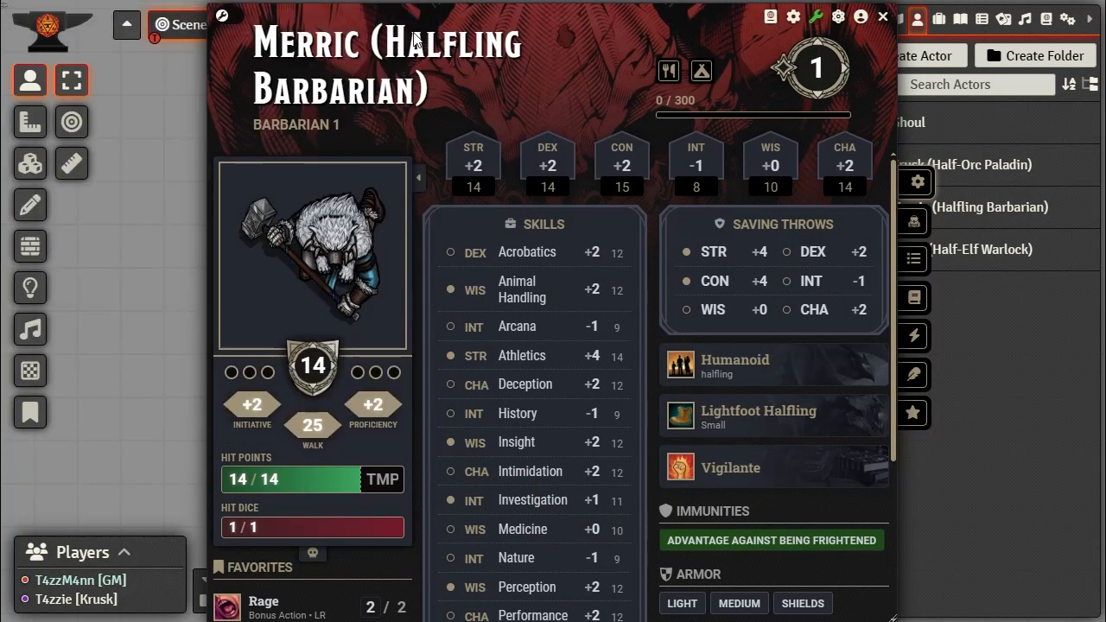
pyautogui.click(886, 23)
# Step: Set Krusk's prototype token bars to display Always for Everyone
pyautogui.click(938, 169)
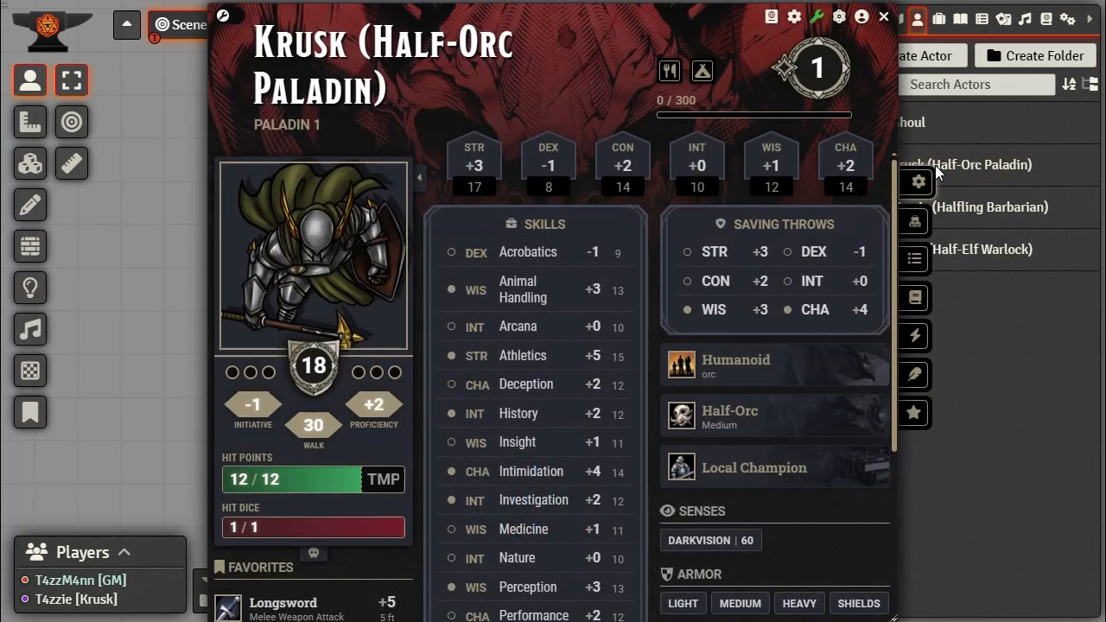
pyautogui.click(863, 21)
pyautogui.click(377, 67)
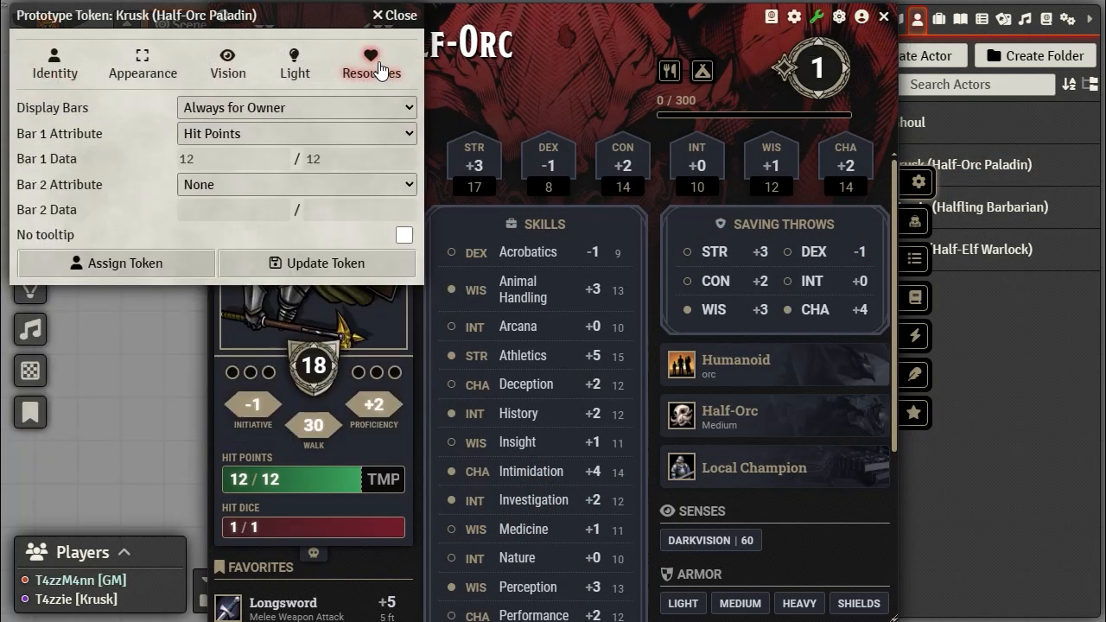
pyautogui.click(404, 108)
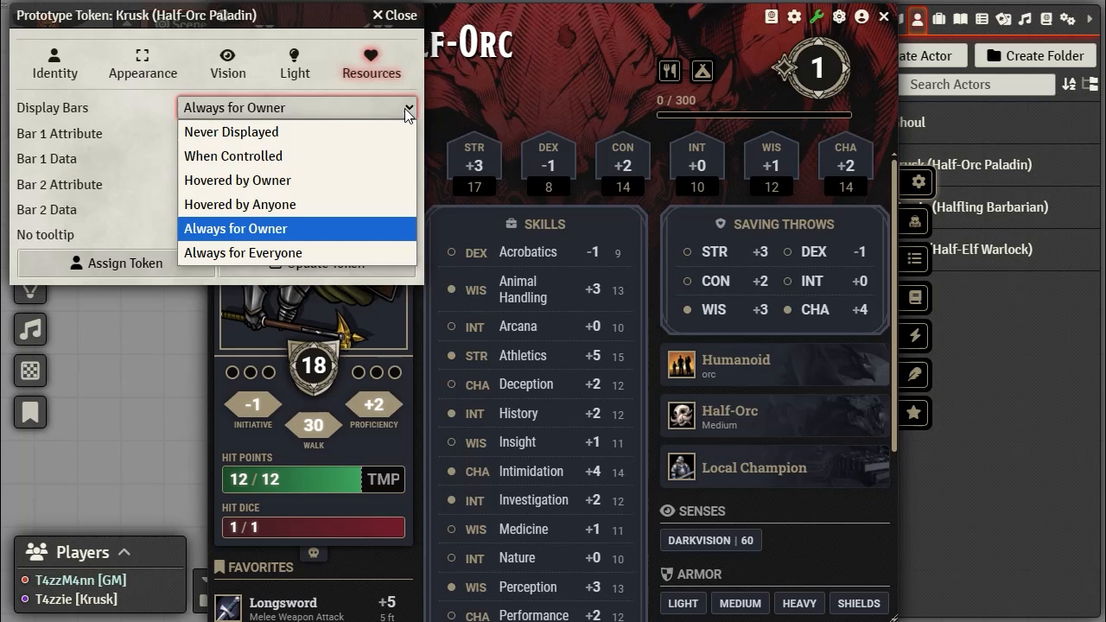
pyautogui.click(321, 246)
pyautogui.click(335, 270)
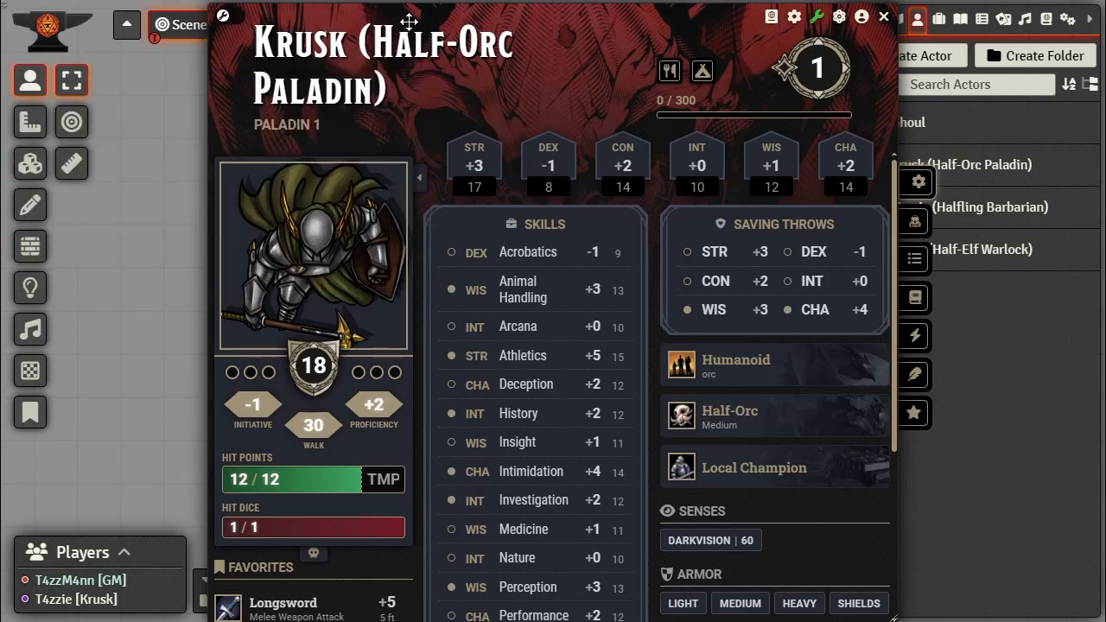
pyautogui.click(883, 18)
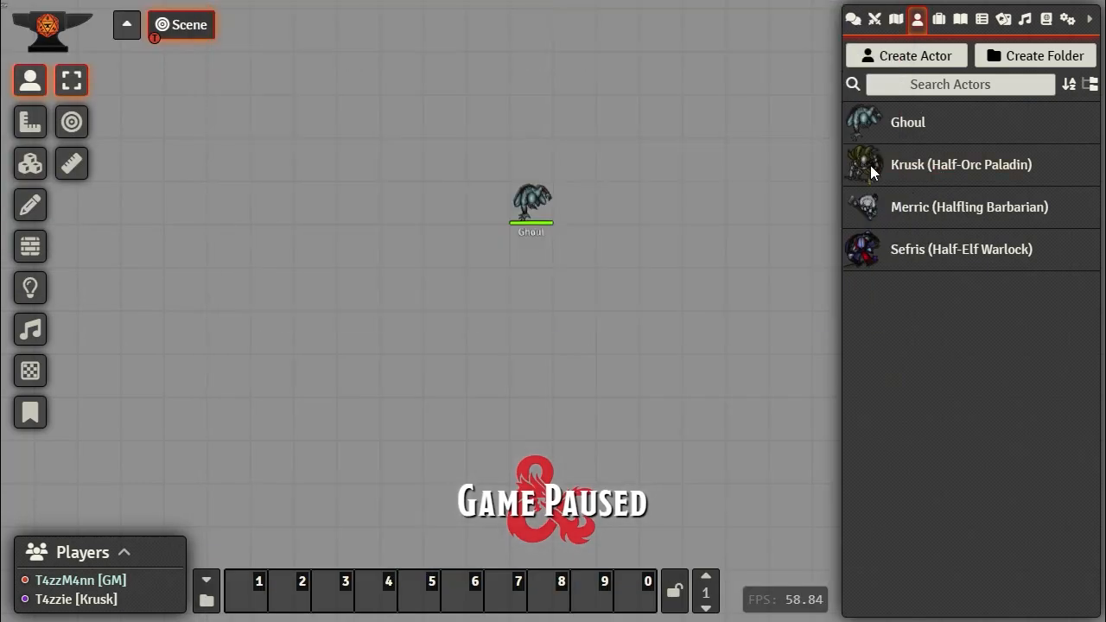
# Step: Place Krusk, Merric and Sefris tokens left of the Ghoul, nudging Merric into position
pyautogui.moveTo(869, 165); pyautogui.dragTo(274, 171)
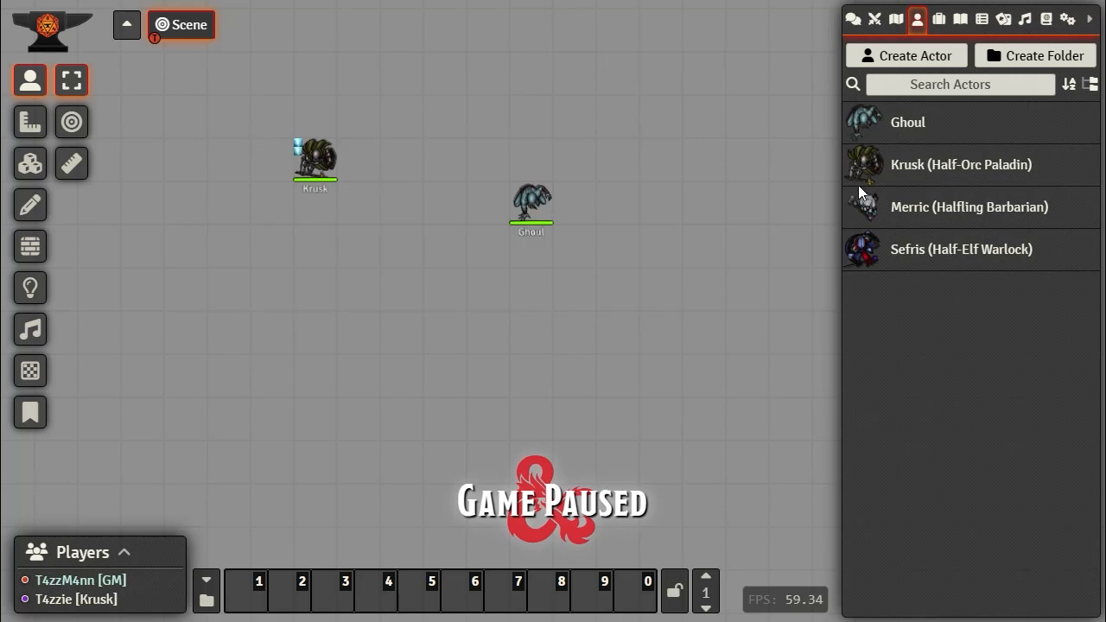
pyautogui.moveTo(871, 202); pyautogui.dragTo(309, 233)
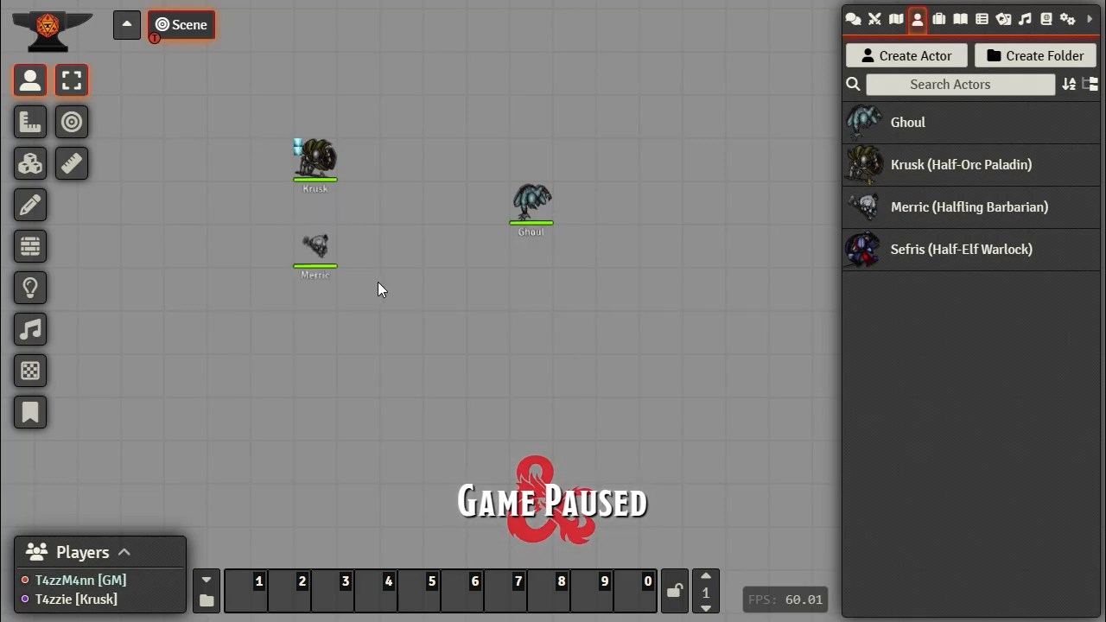
pyautogui.click(323, 269)
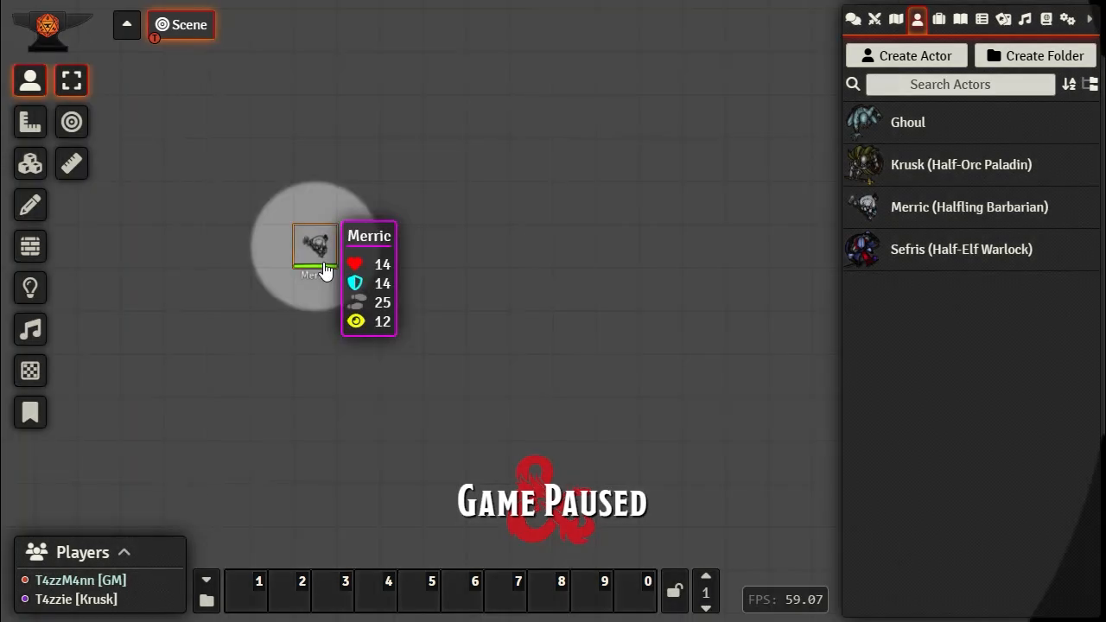
pyautogui.press('Up')
pyautogui.press('Down')
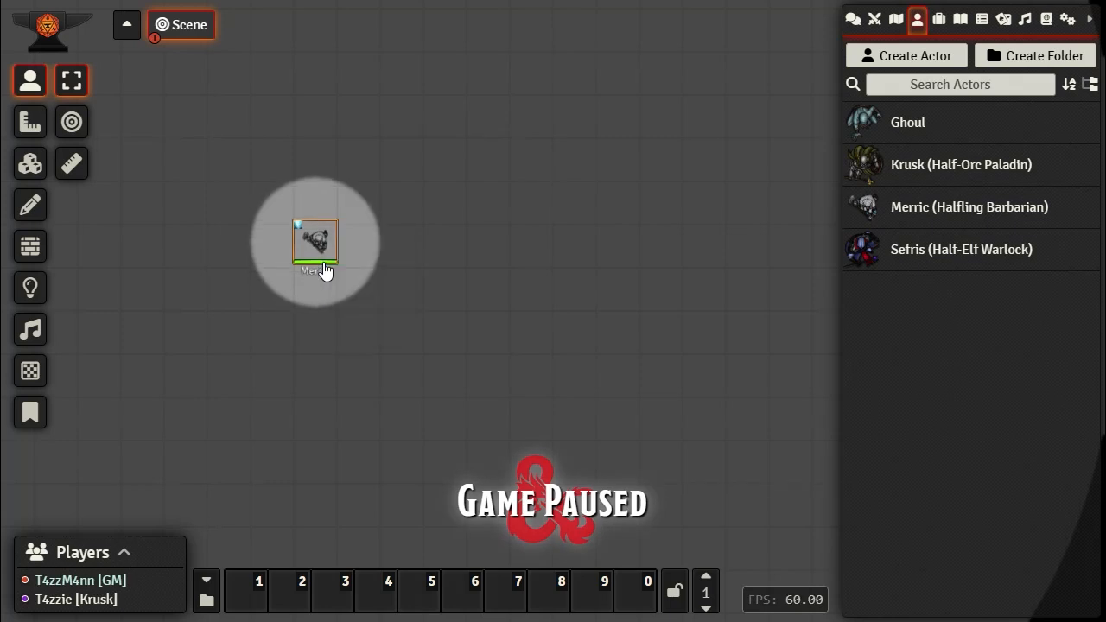
pyautogui.press('Up')
pyautogui.press('Down')
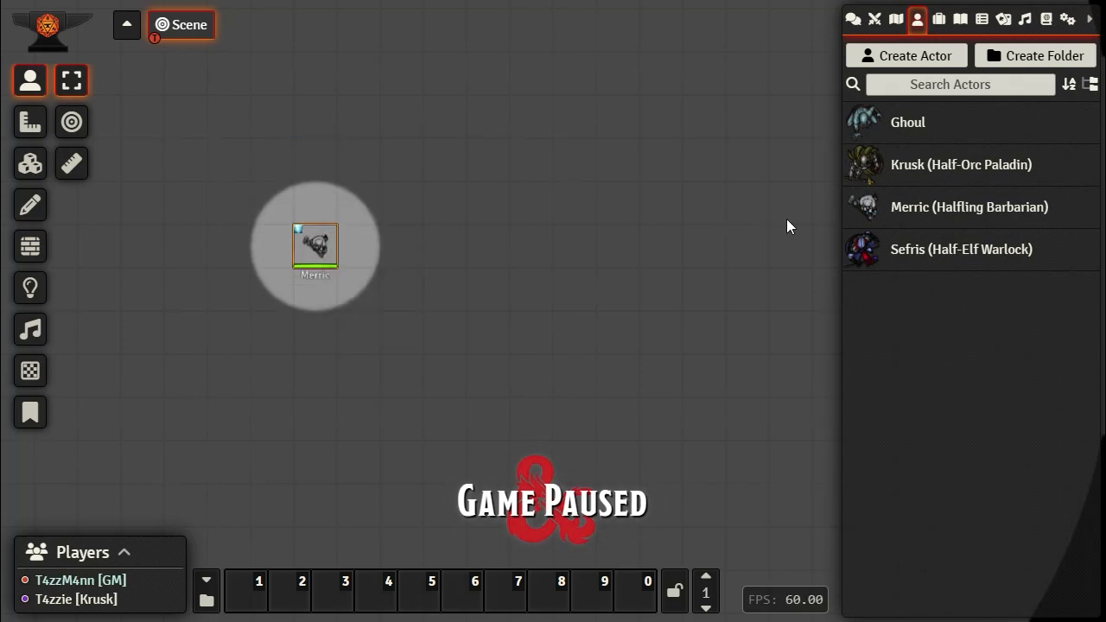
pyautogui.moveTo(945, 254); pyautogui.dragTo(406, 164)
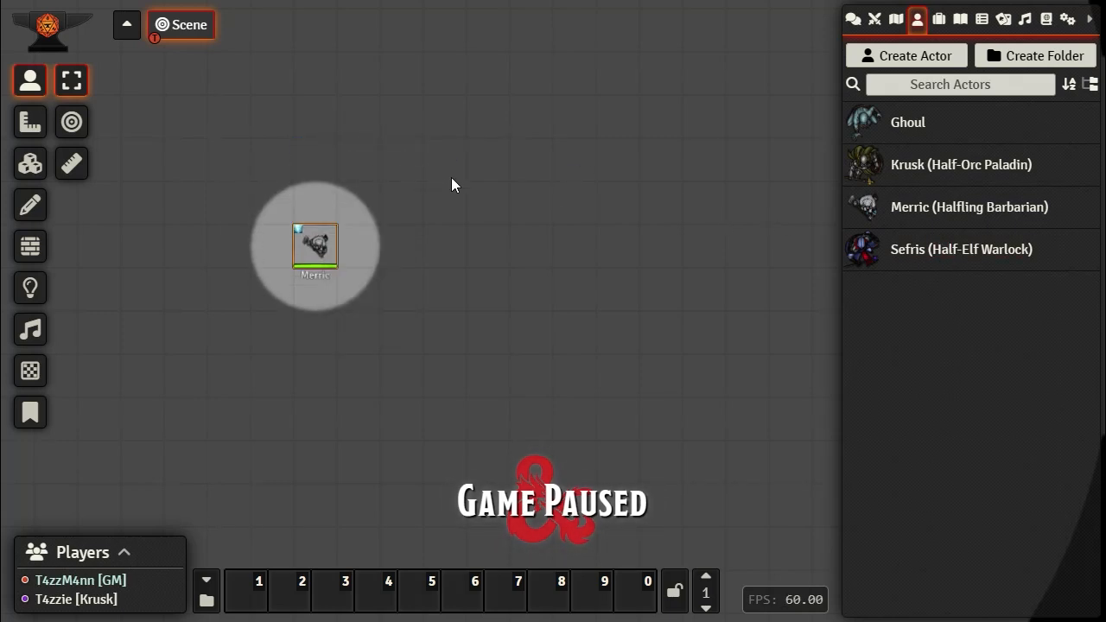
pyautogui.click(536, 368)
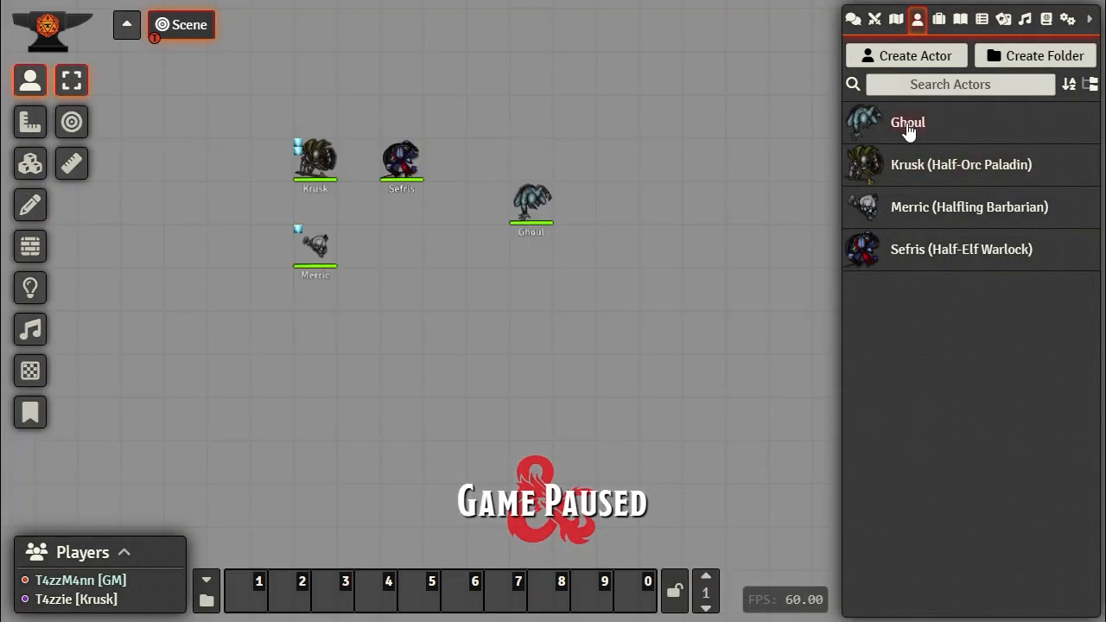
pyautogui.click(1066, 19)
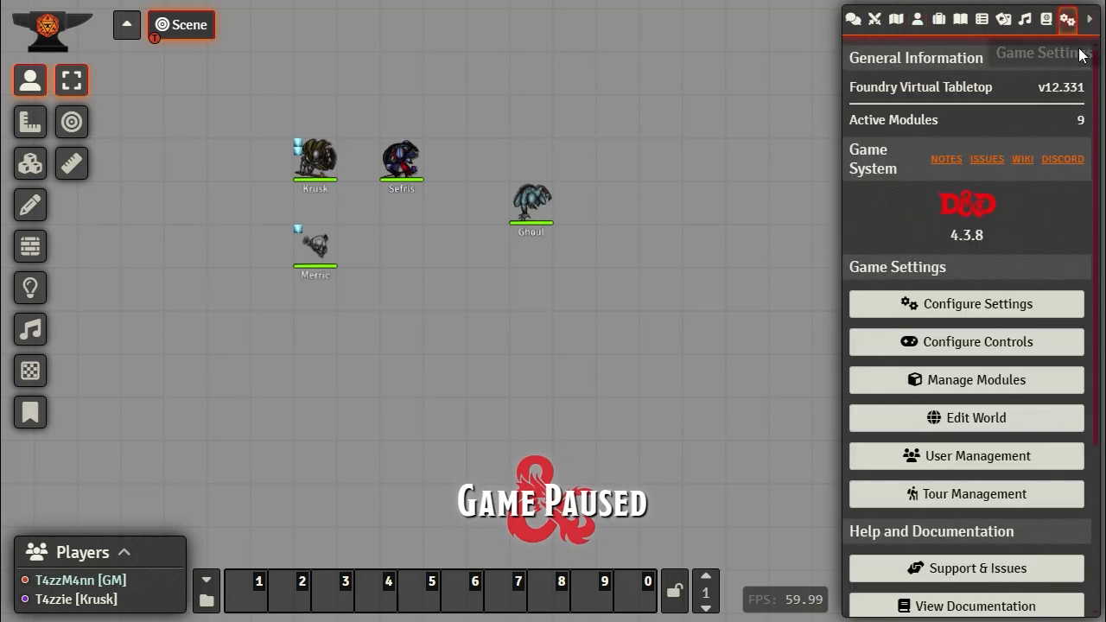
pyautogui.click(966, 317)
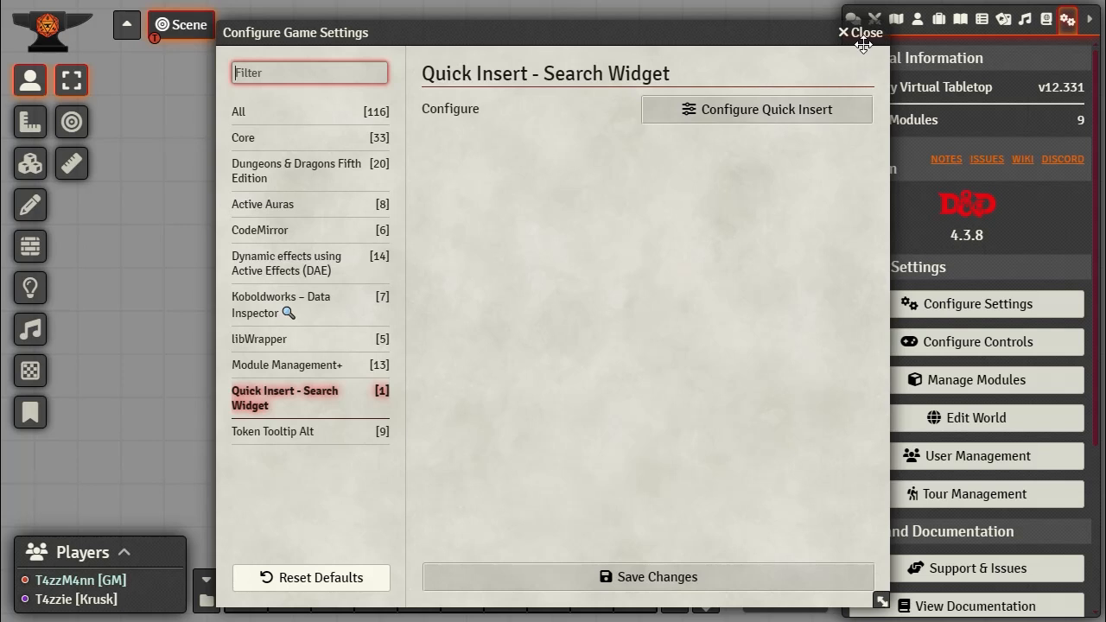
pyautogui.click(871, 38)
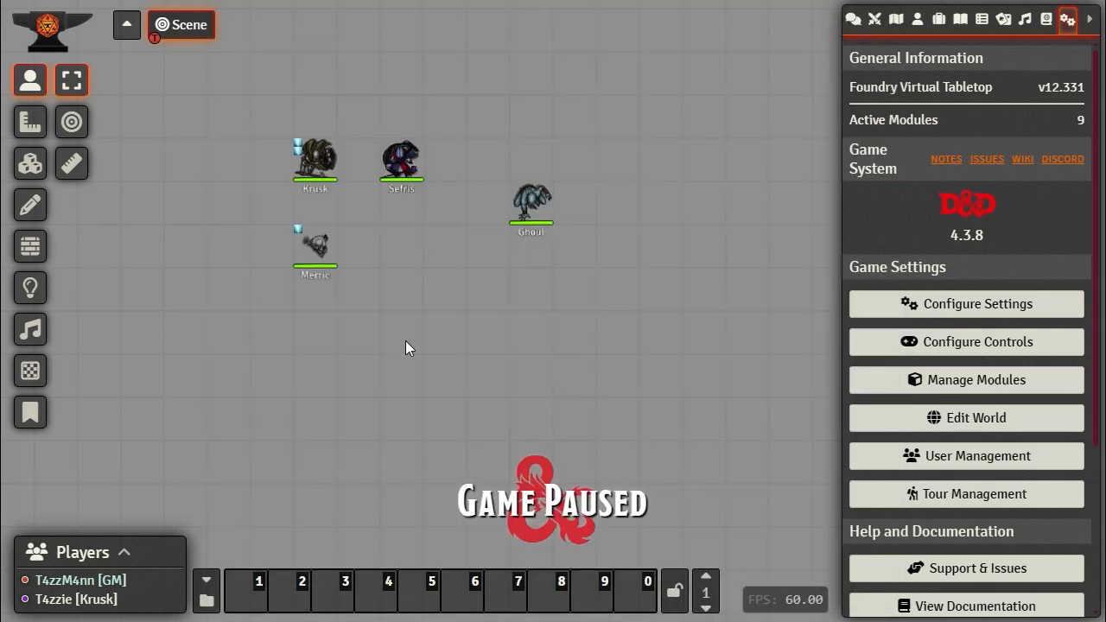
pyautogui.click(917, 19)
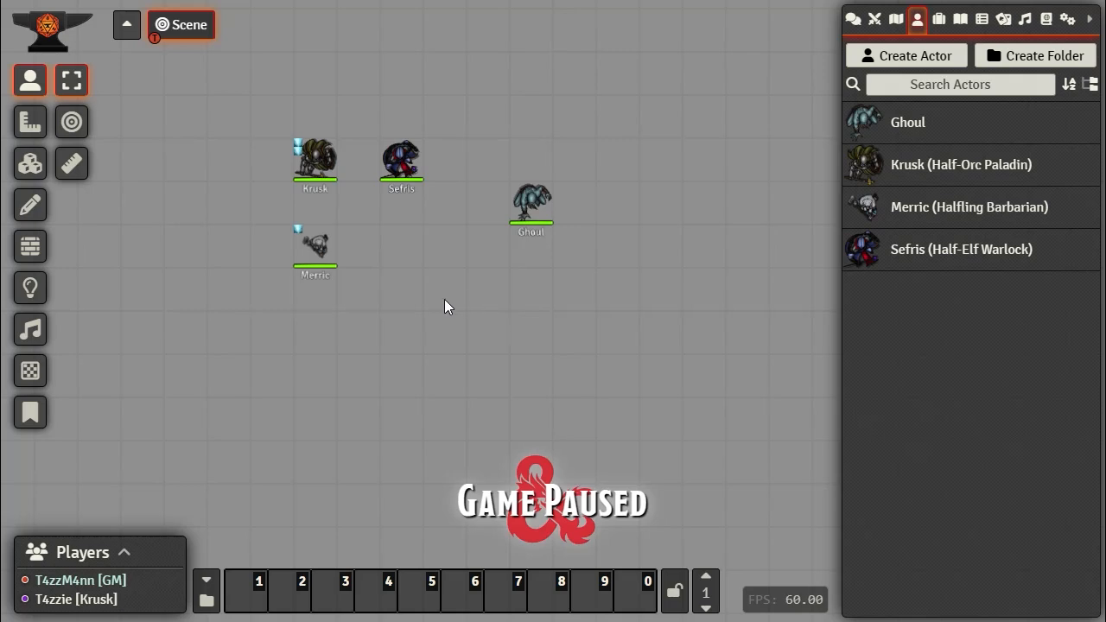
# Step: Search Quick Insert for 'skel' and drag the SRD Skeleton into the Actors list
pyautogui.hotkey('ctrl', 'space')
pyautogui.write('w')
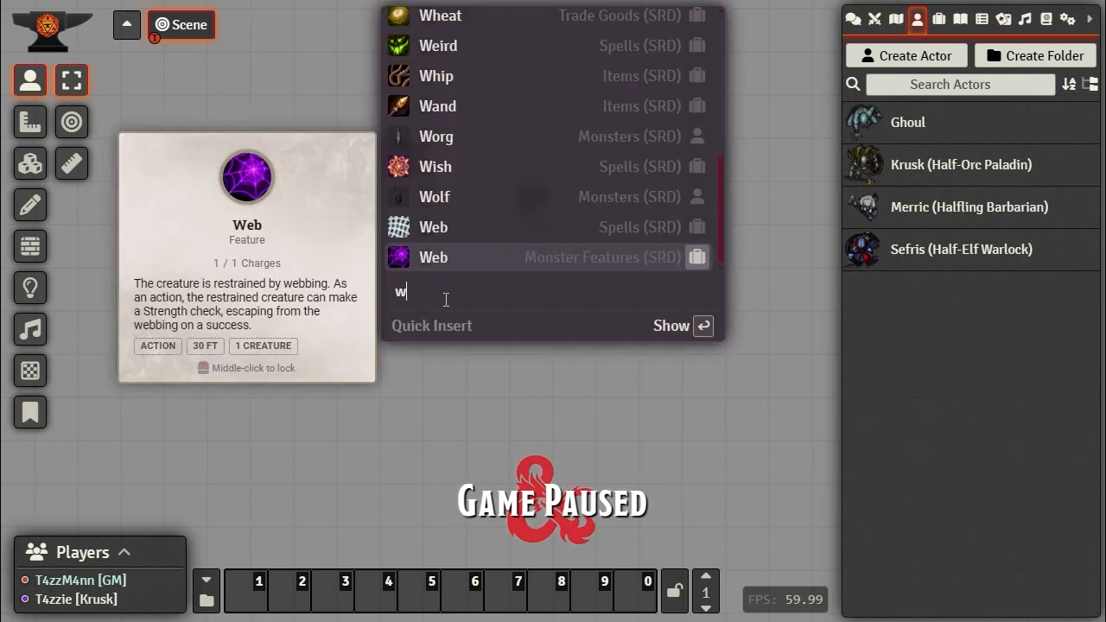
pyautogui.press('BackSpace')
pyautogui.write('skel')
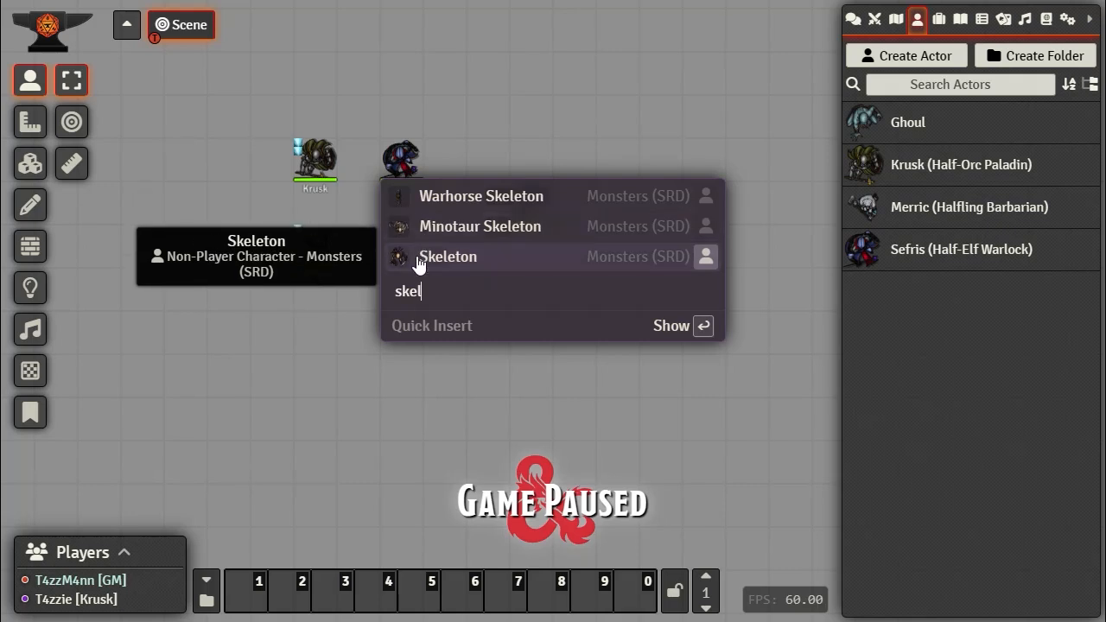
pyautogui.moveTo(429, 261); pyautogui.dragTo(990, 327)
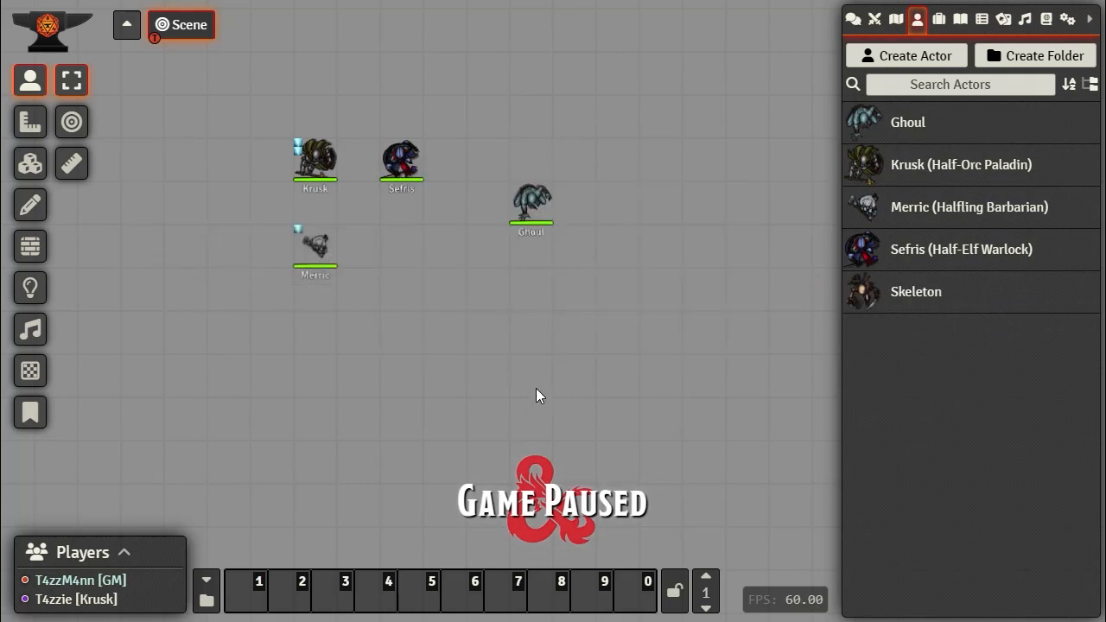
pyautogui.hotkey('ctrl', 'space')
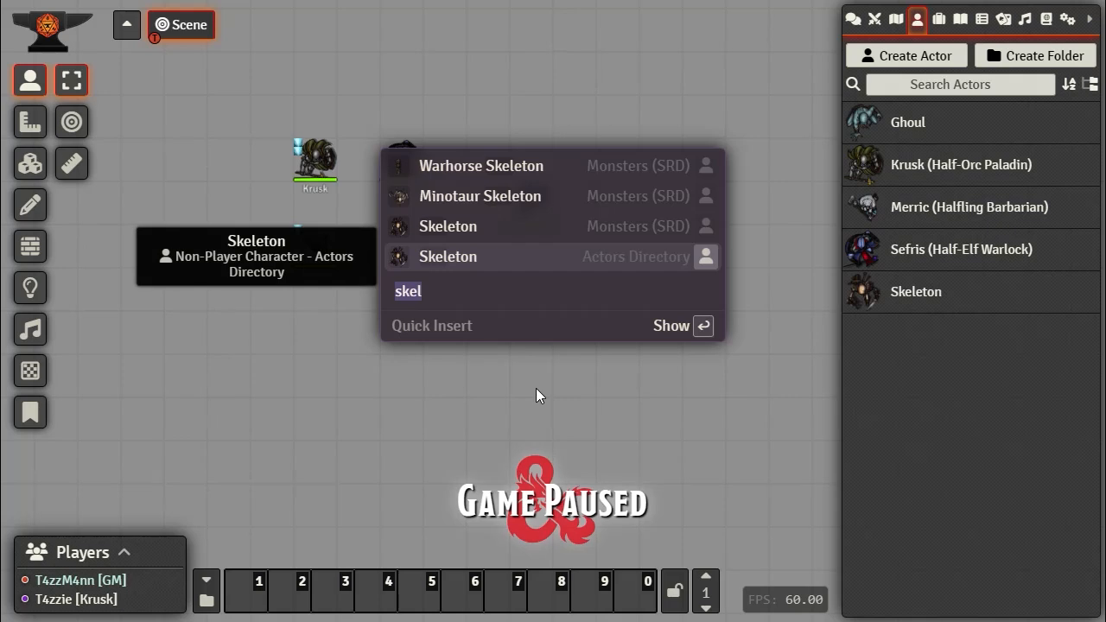
pyautogui.write('@')
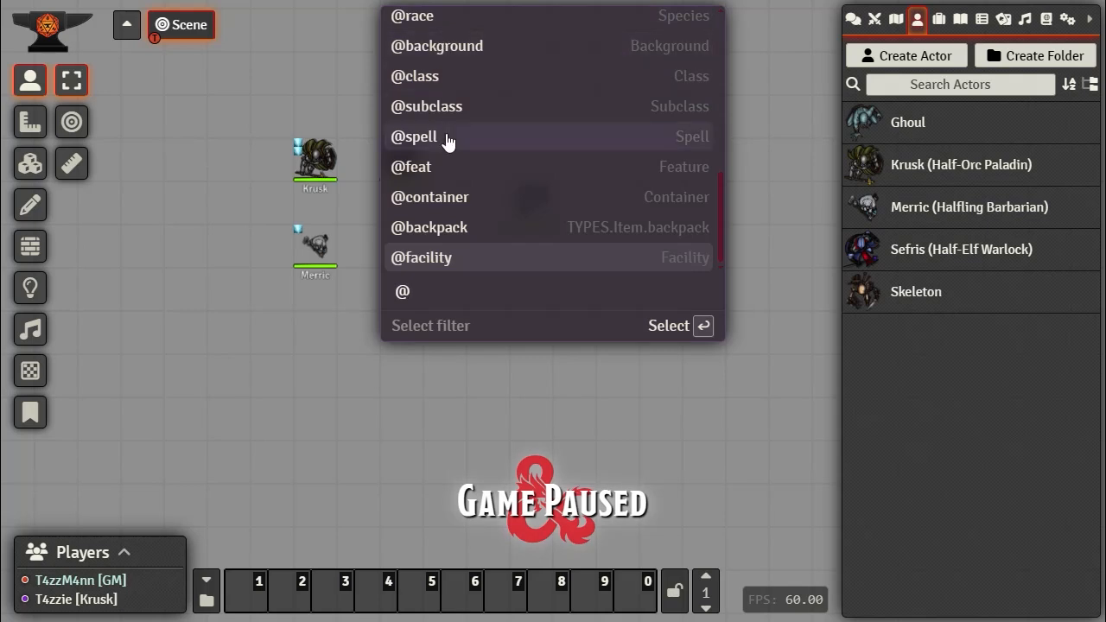
pyautogui.scroll(5, 451, 156)
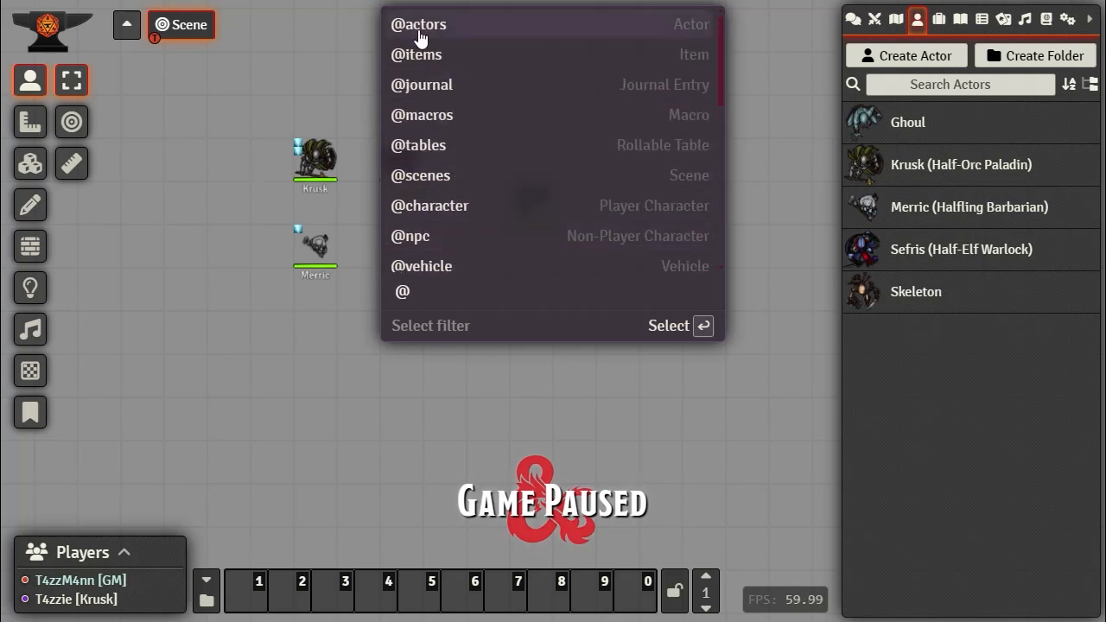
pyautogui.write('ac')
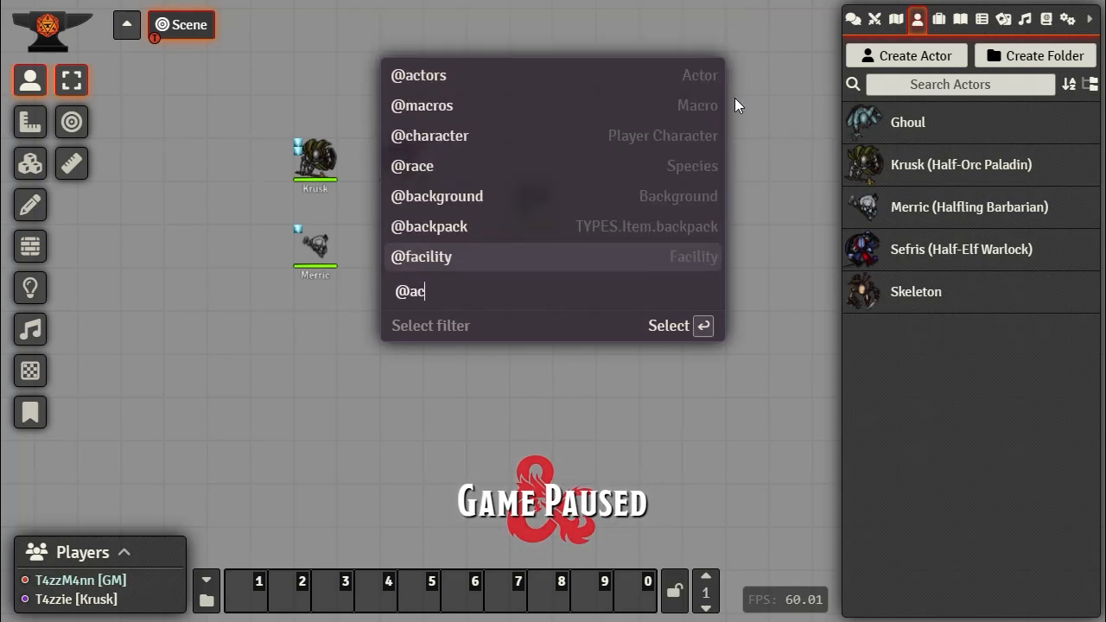
pyautogui.write('t')
pyautogui.press('Return')
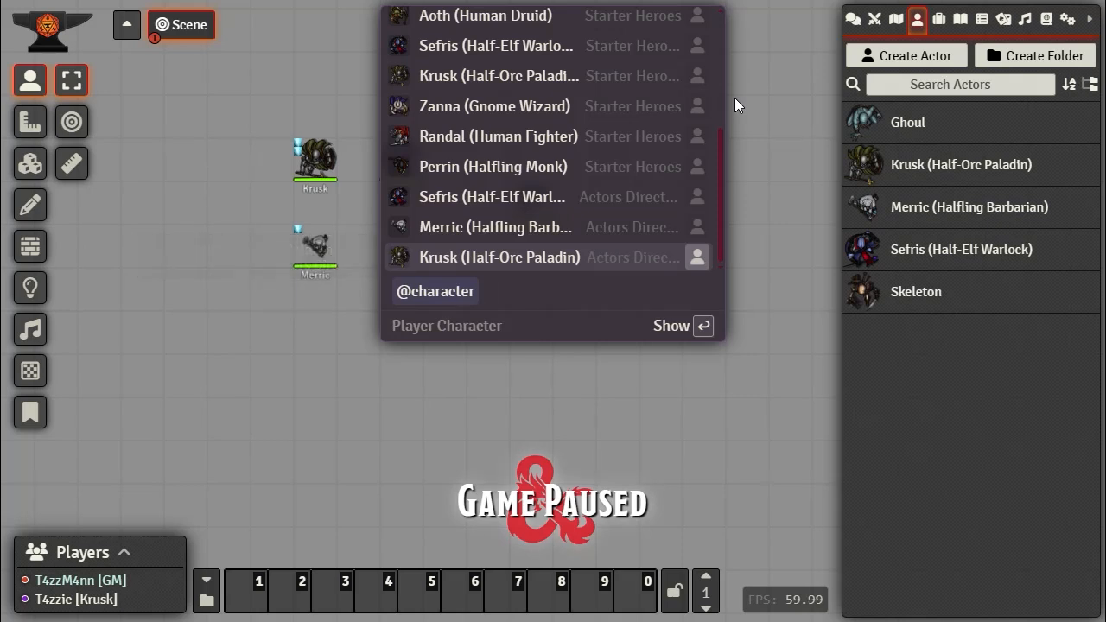
pyautogui.scroll(3, 557, 151)
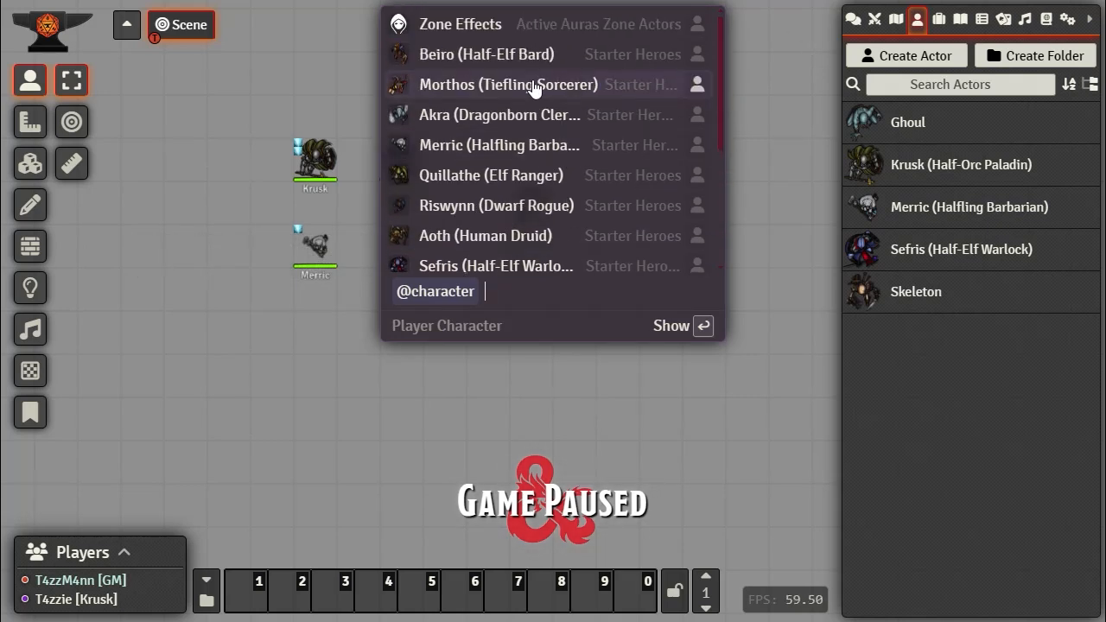
pyautogui.scroll(-3, 527, 91)
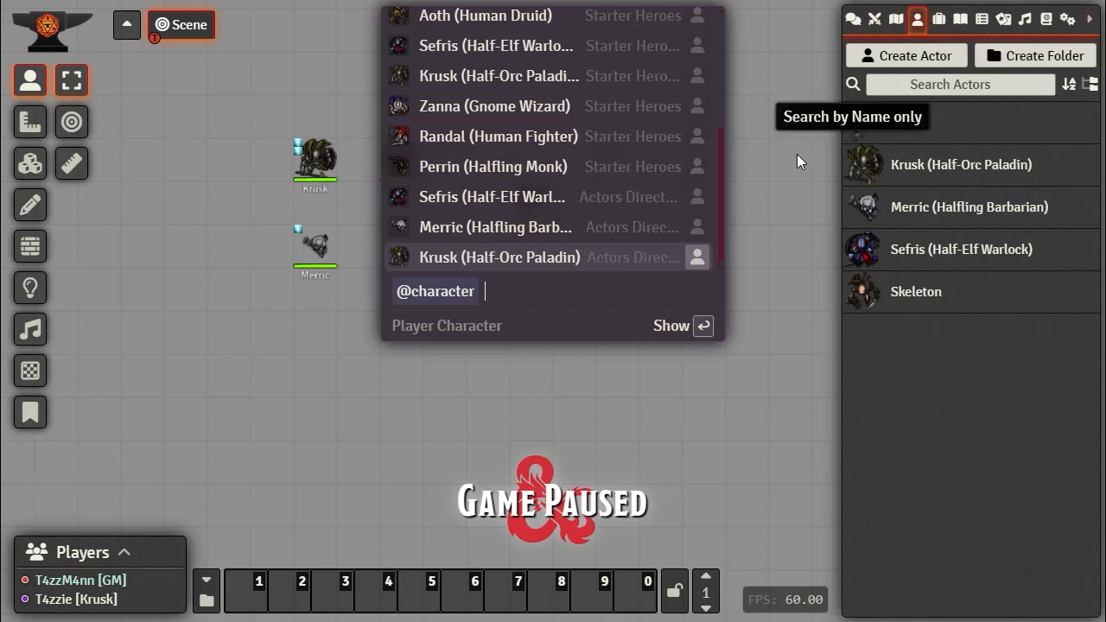
pyautogui.press('BackSpace')
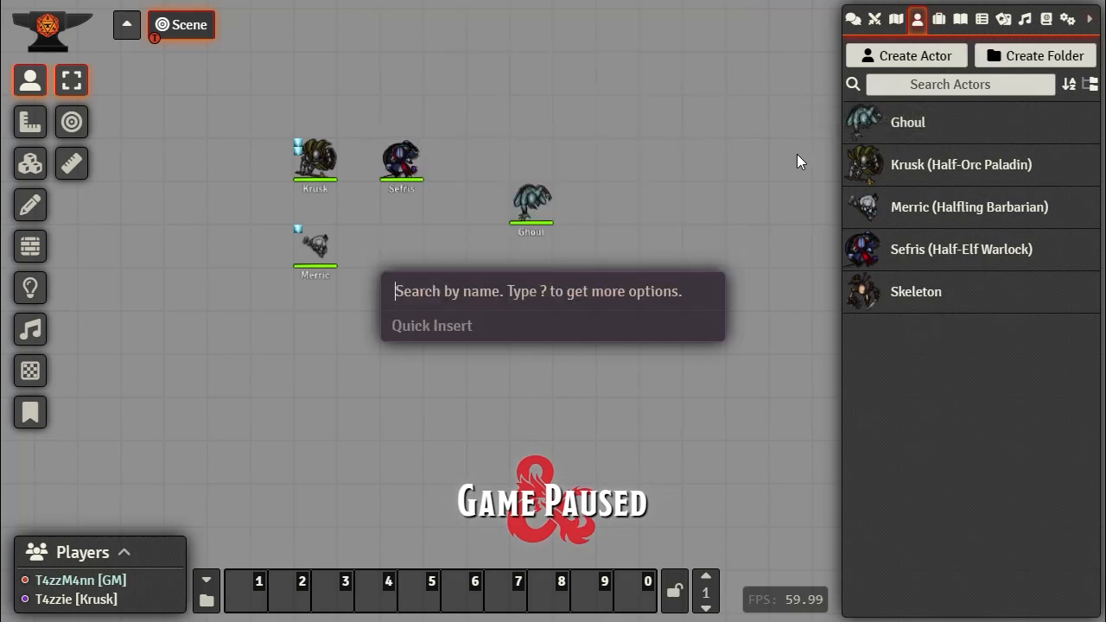
pyautogui.write('@pla')
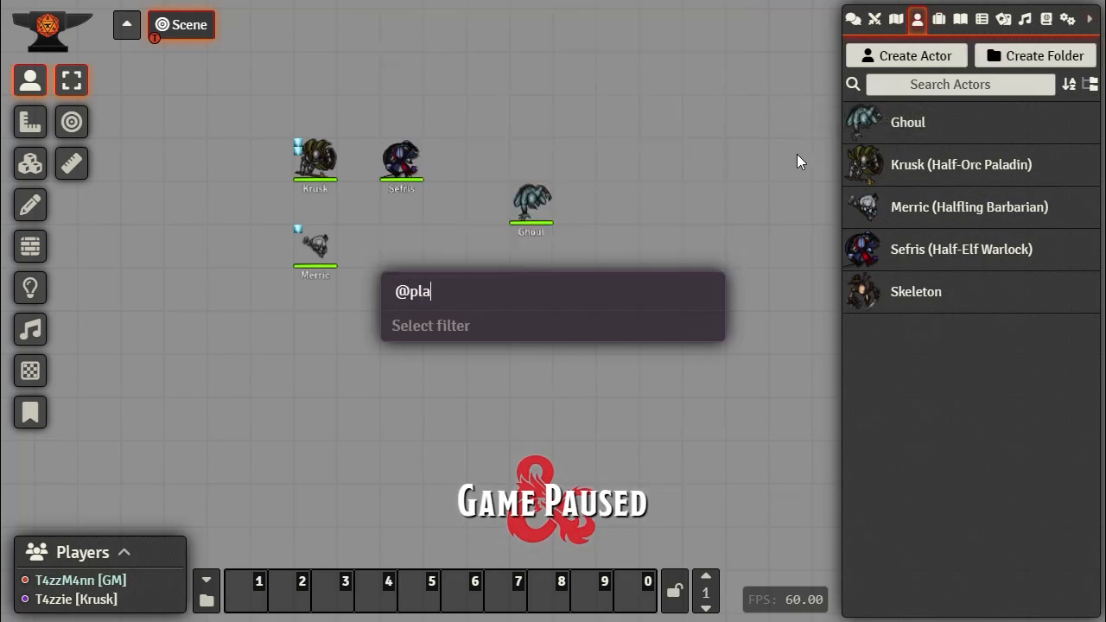
pyautogui.press('BackSpace')
pyautogui.press('BackSpace')
pyautogui.press('BackSpace')
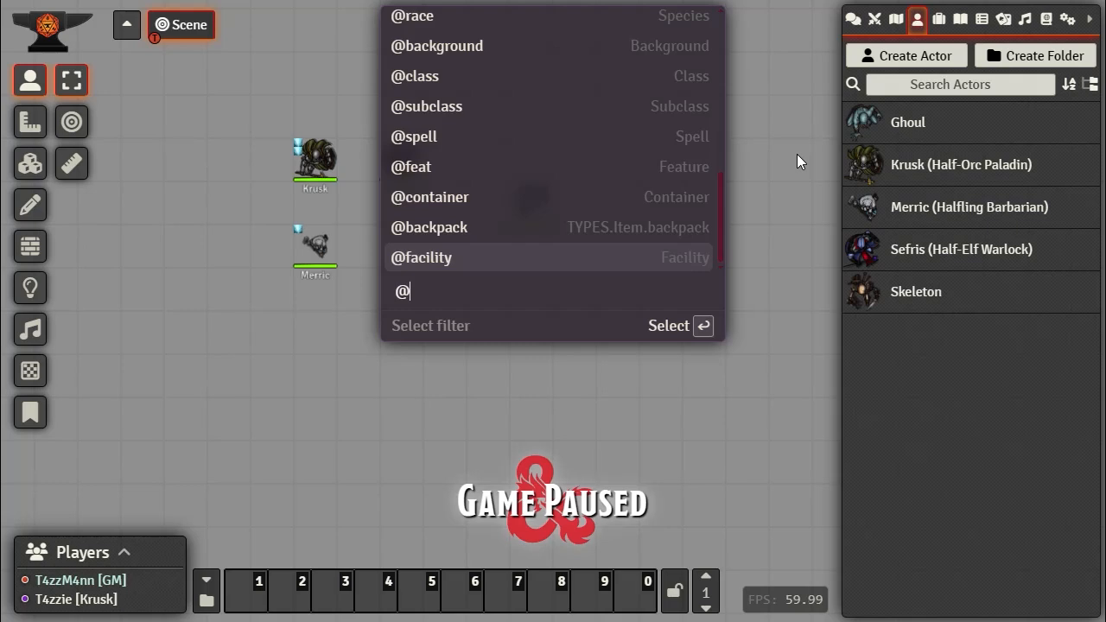
pyautogui.write('p')
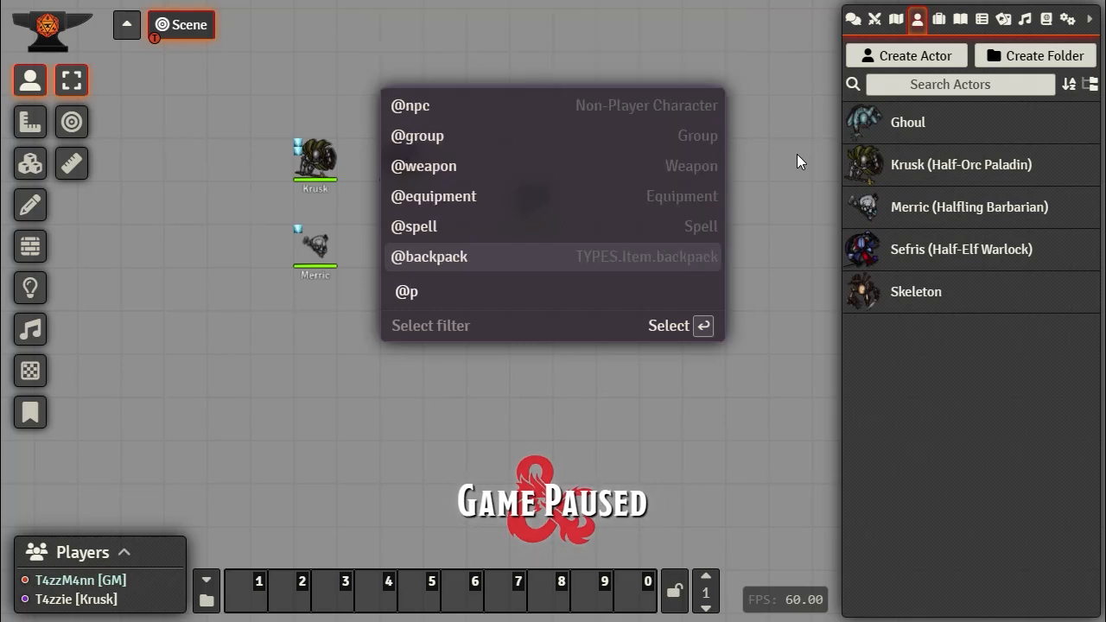
pyautogui.press('BackSpace')
pyautogui.write('m')
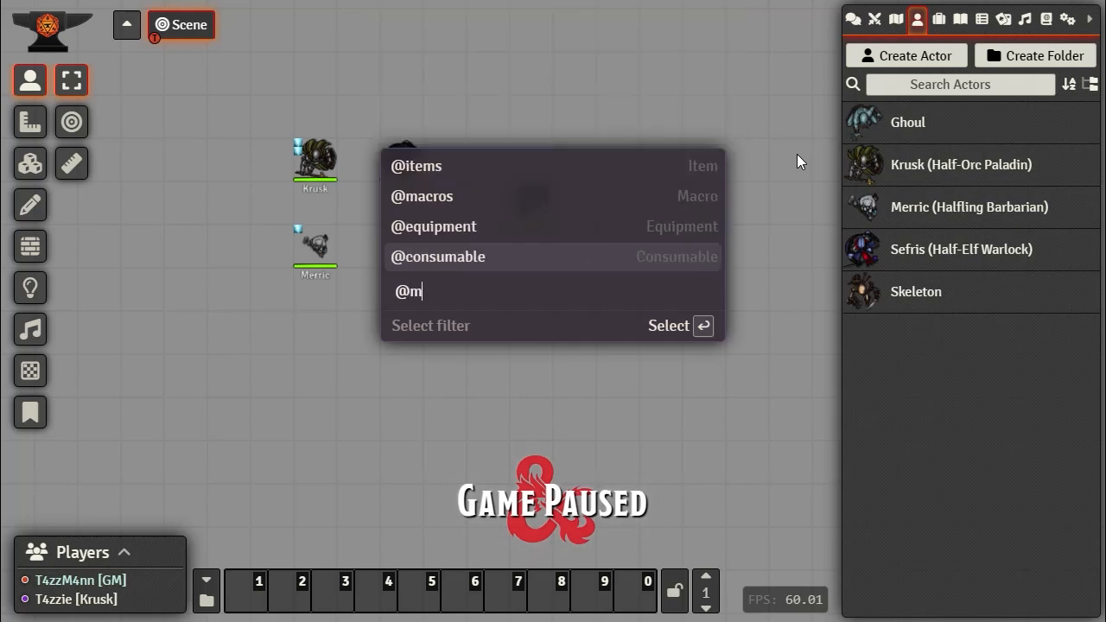
pyautogui.press('BackSpace')
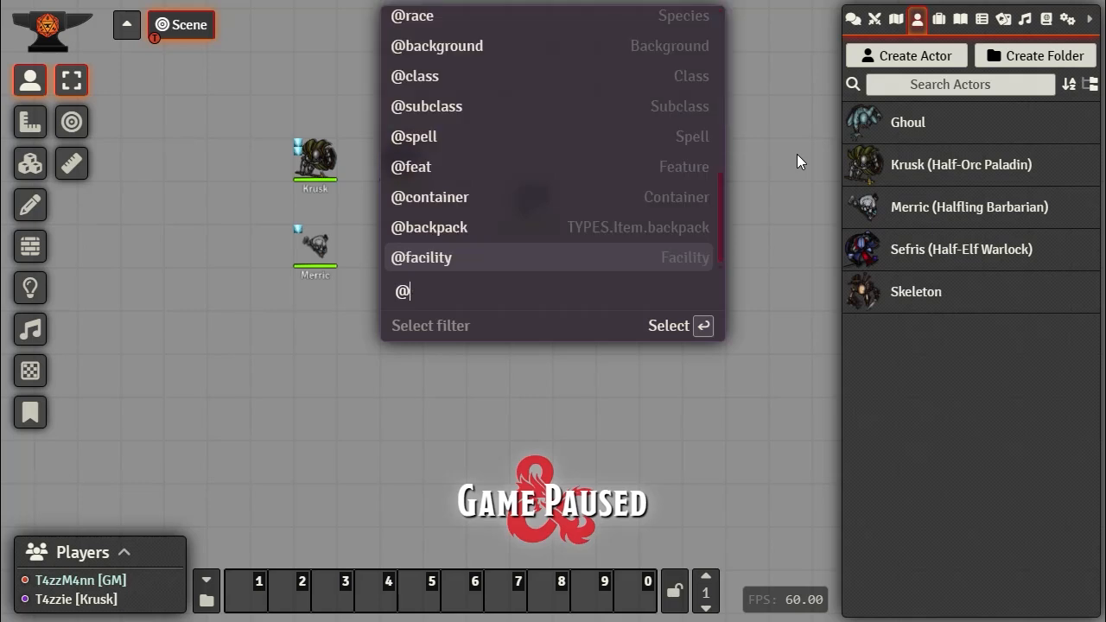
pyautogui.write('a')
pyautogui.press('BackSpace')
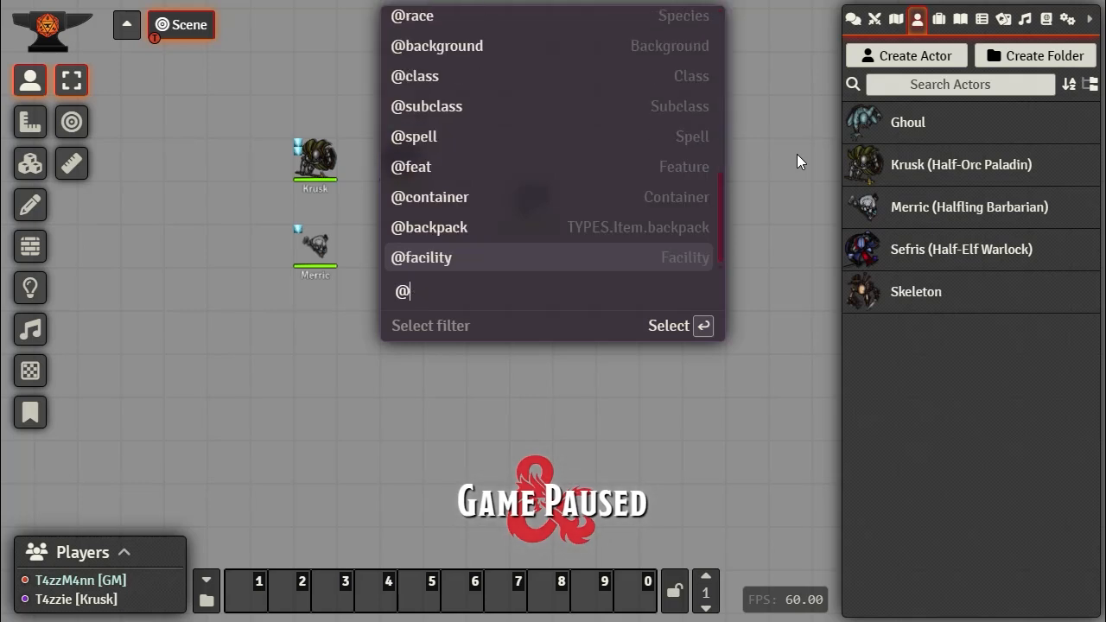
pyautogui.press('BackSpace')
pyautogui.press('Escape')
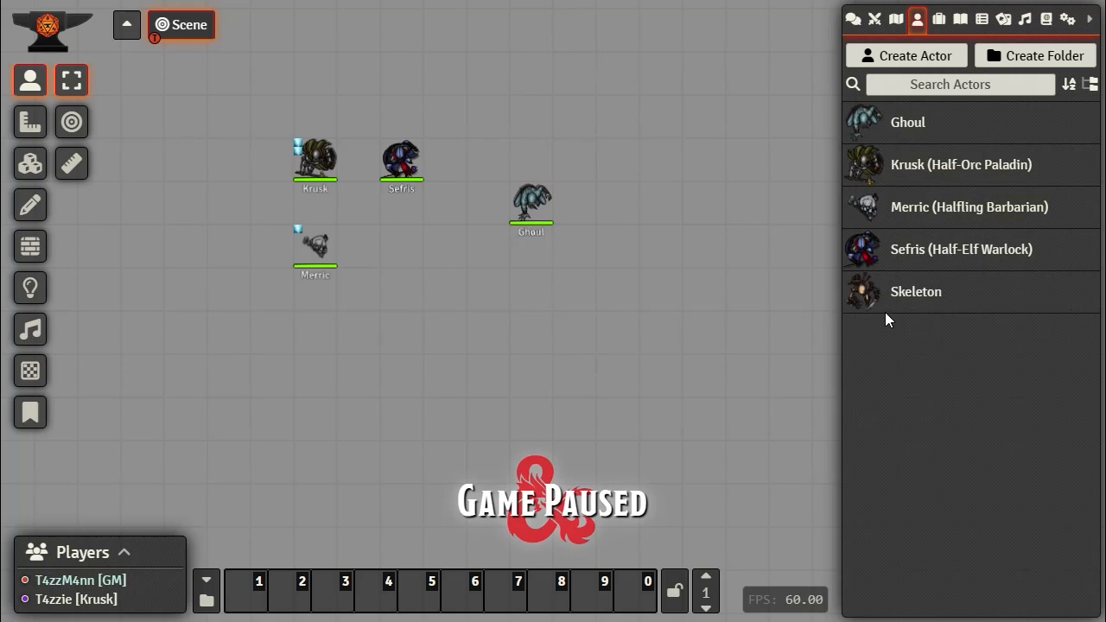
# Step: Import the Zombie monster into Actors via a Quick Insert search for 'zom'
pyautogui.hotkey('ctrl', 'space')
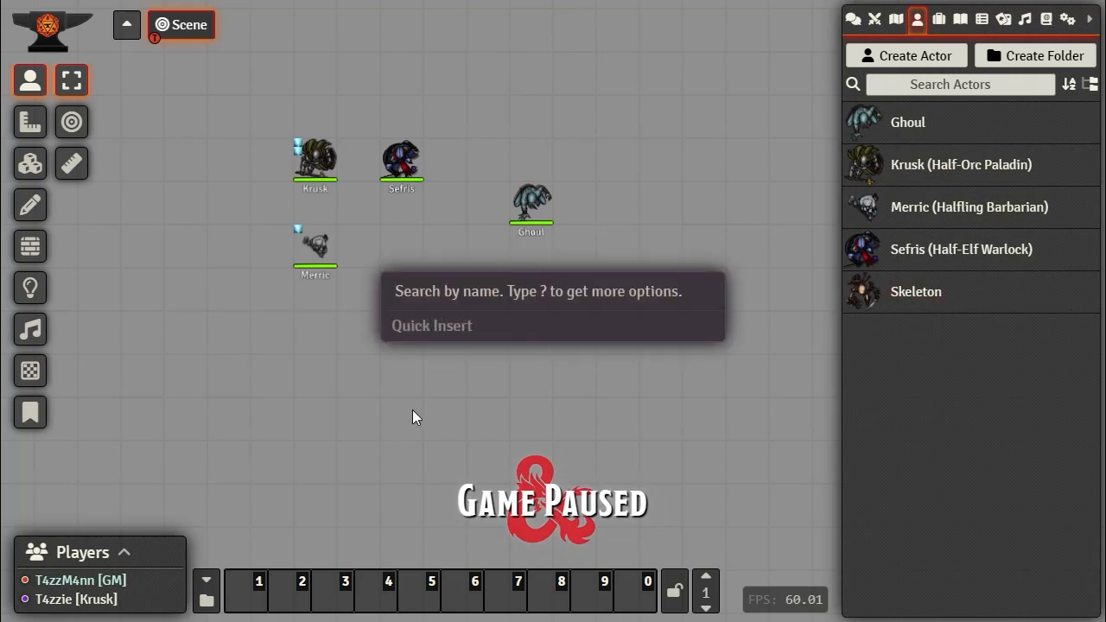
pyautogui.write('zom')
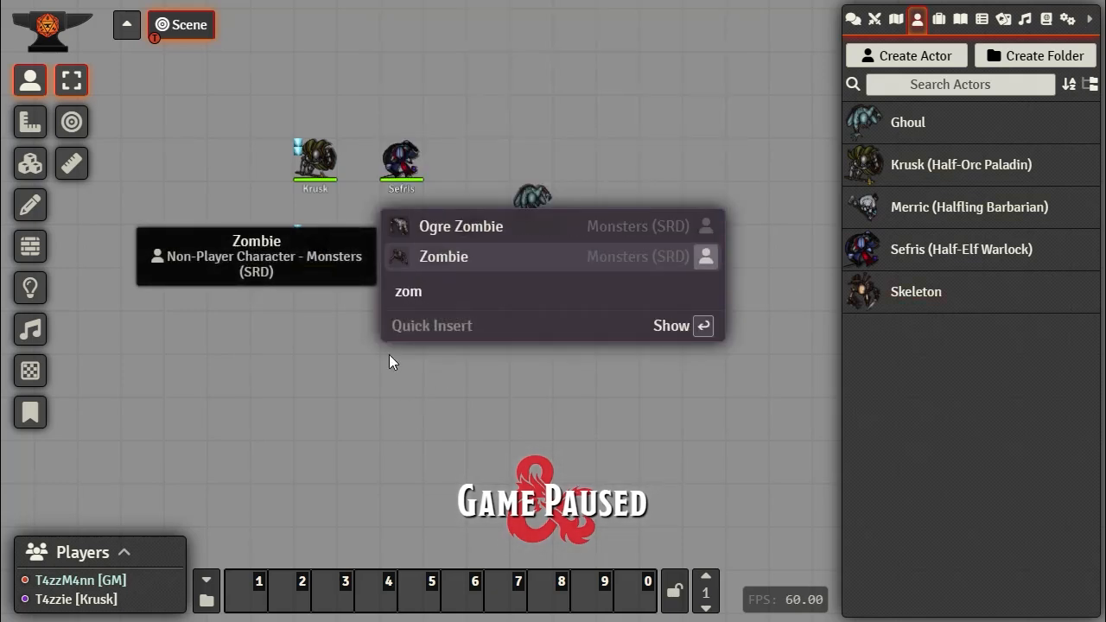
pyautogui.moveTo(437, 256); pyautogui.dragTo(972, 385)
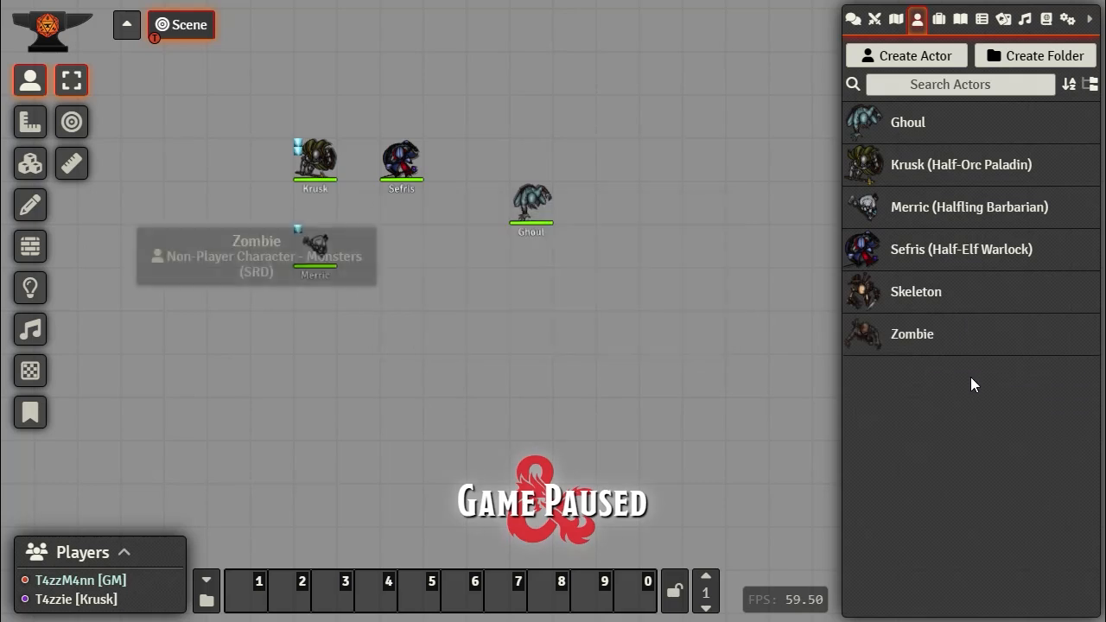
# Step: Import Potion of Healing into the Items list via a Quick Insert search for 'healing'
pyautogui.click(940, 20)
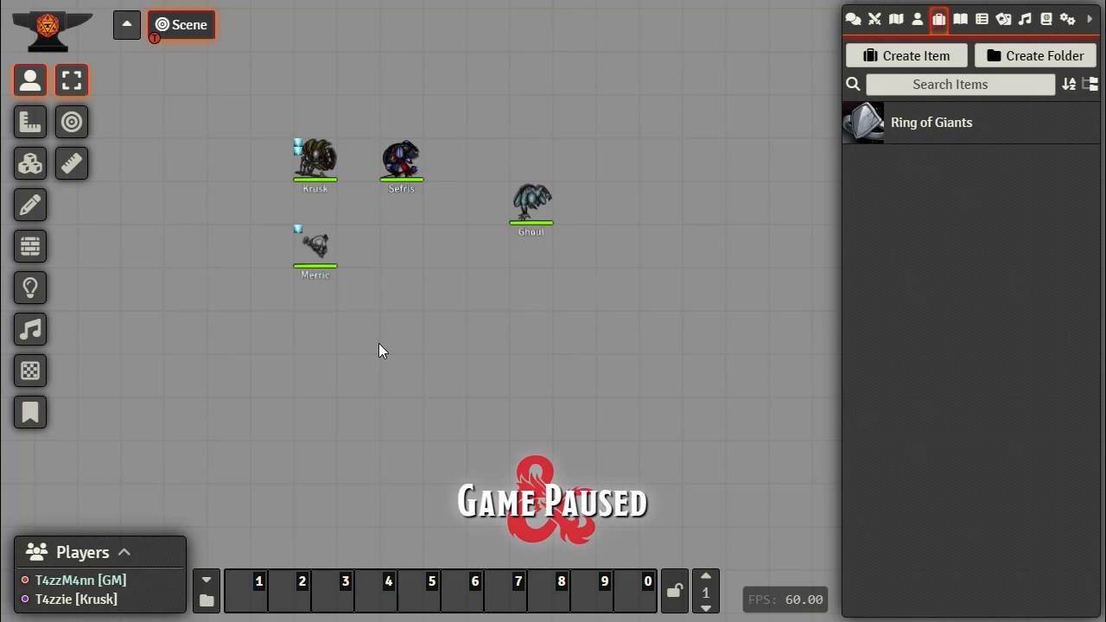
pyautogui.hotkey('ctrl', 'space')
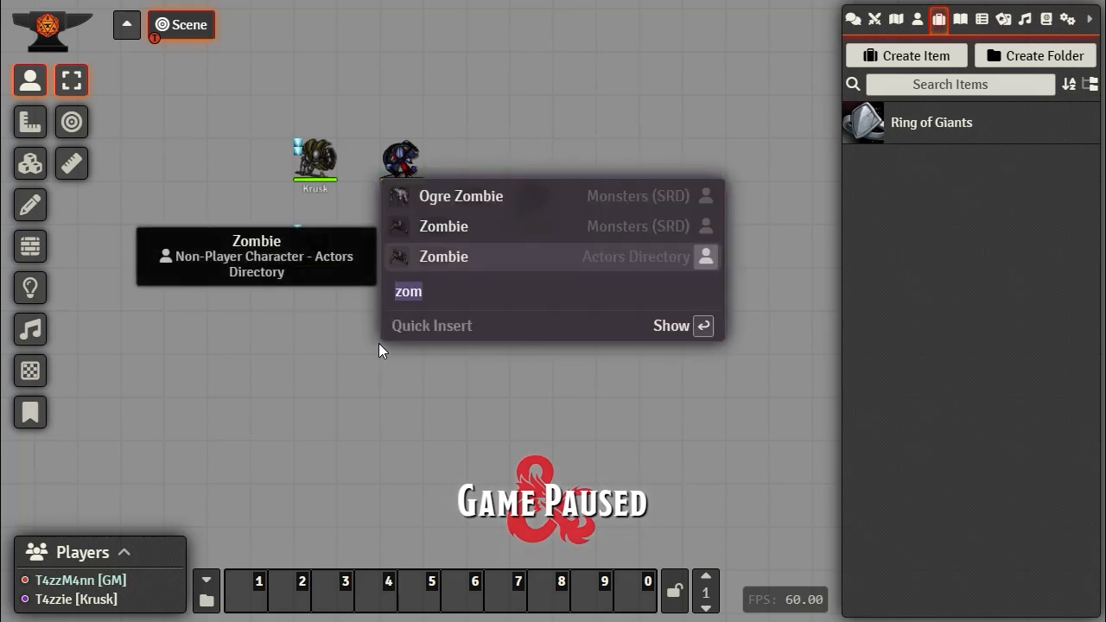
pyautogui.write('healint')
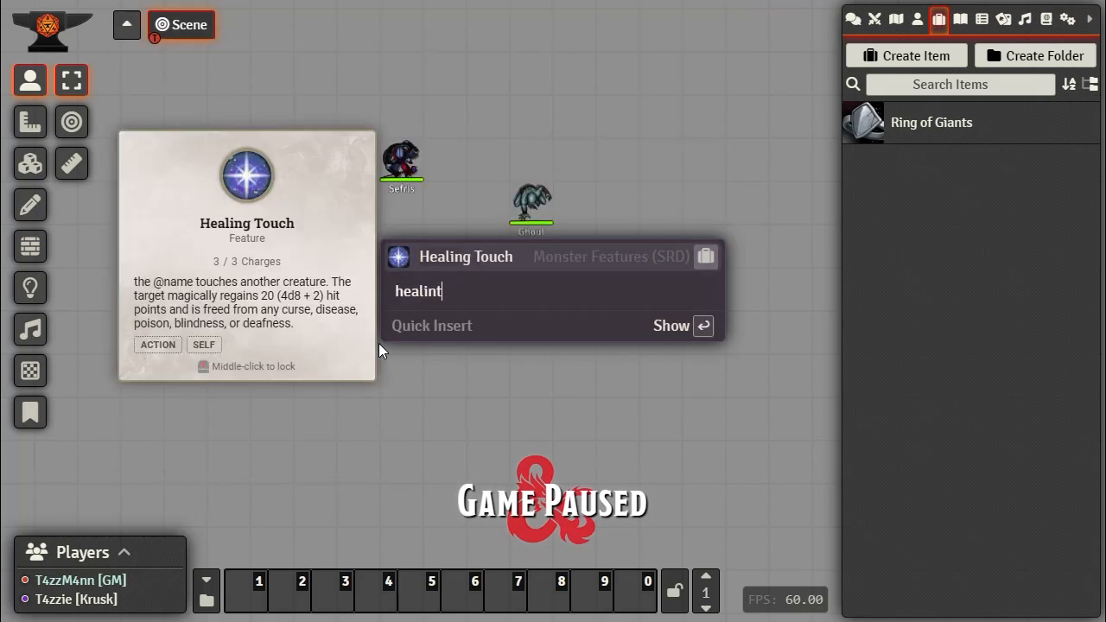
pyautogui.press('BackSpace')
pyautogui.write('g')
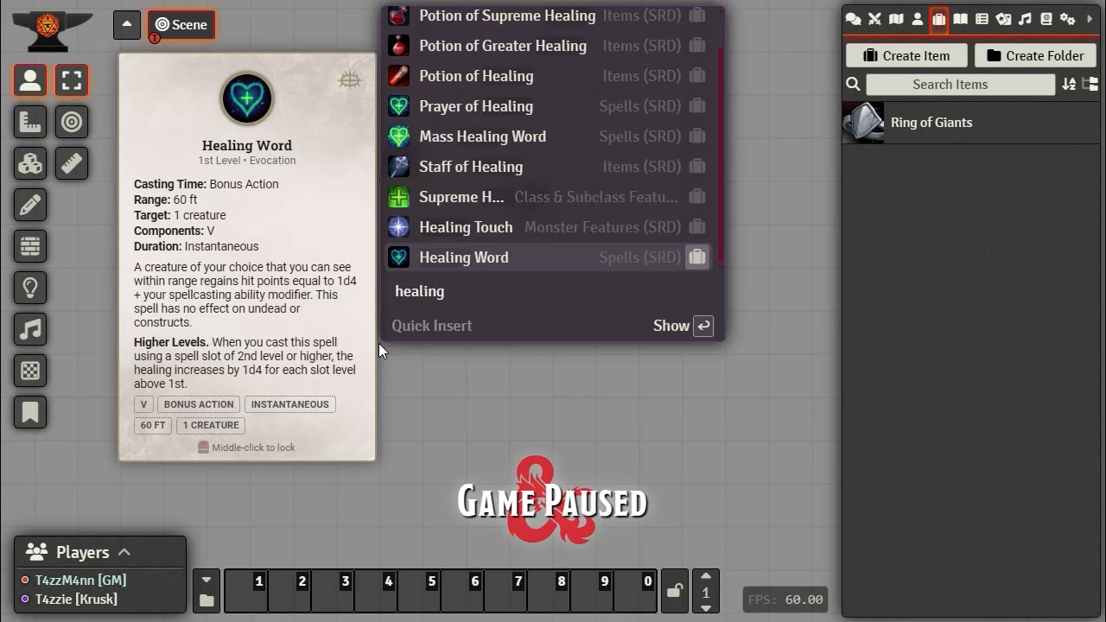
pyautogui.scroll(2, 557, 229)
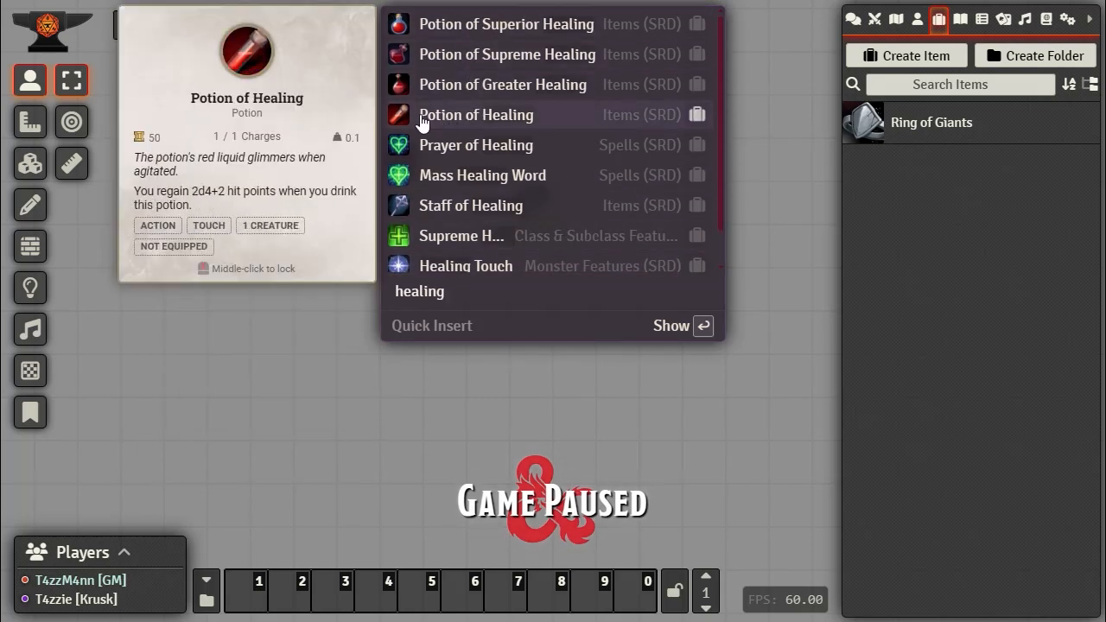
pyautogui.moveTo(436, 121)
pyautogui.mouseDown()
pyautogui.moveTo(855, 250)
pyautogui.moveTo(945, 251)
pyautogui.mouseUp()
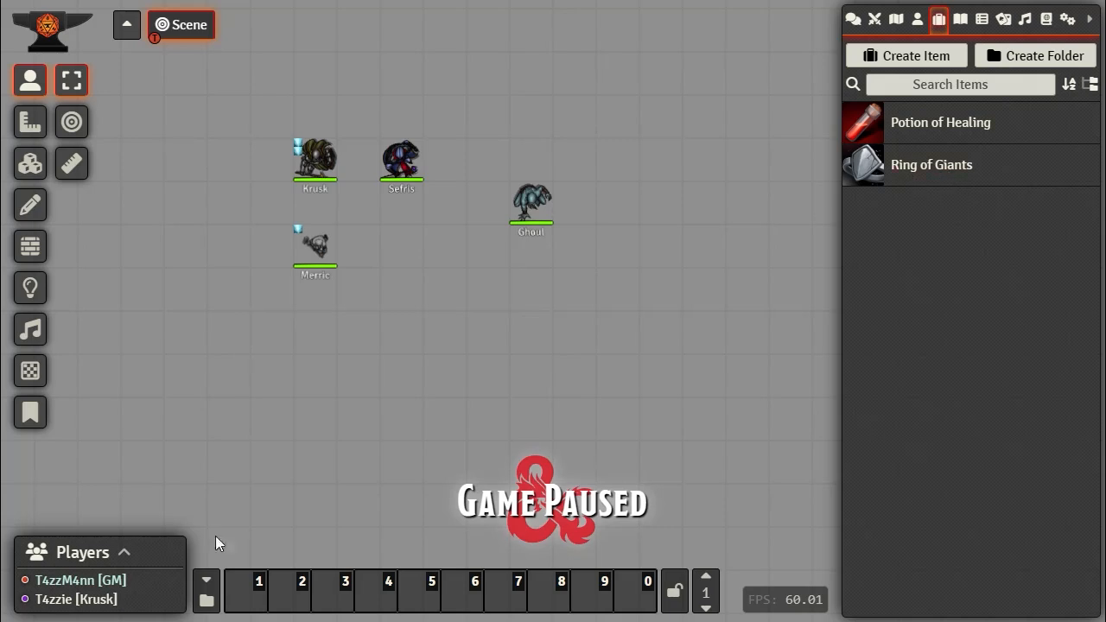
# Step: Search Quick Insert for 'ring of' and view the Ring of Giants item sheet
pyautogui.hotkey('ctrl', 'space')
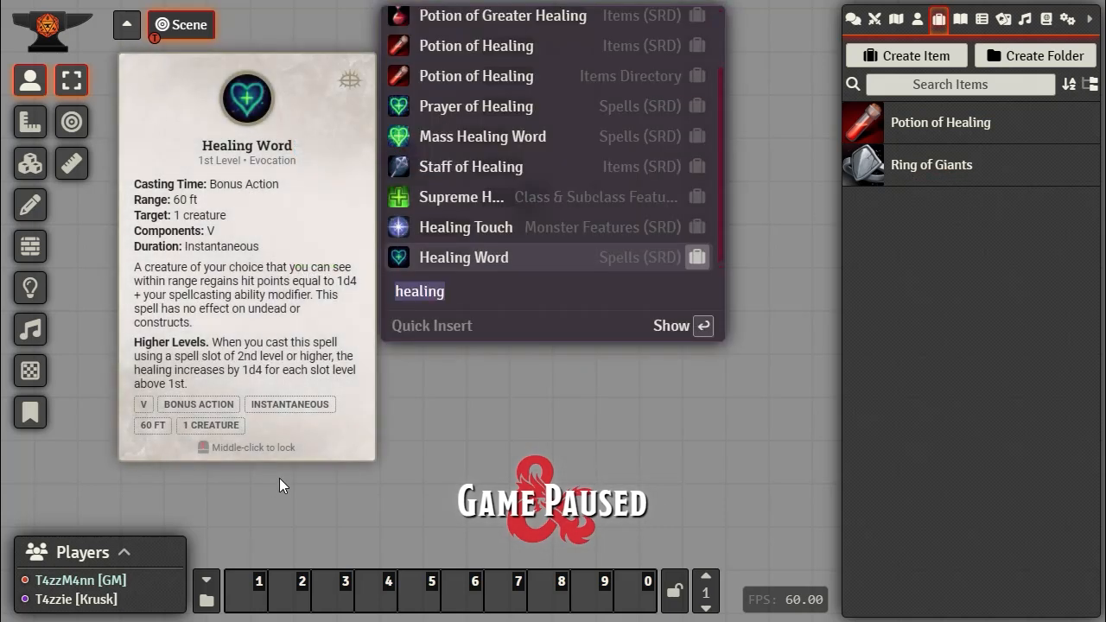
pyautogui.write('ring ')
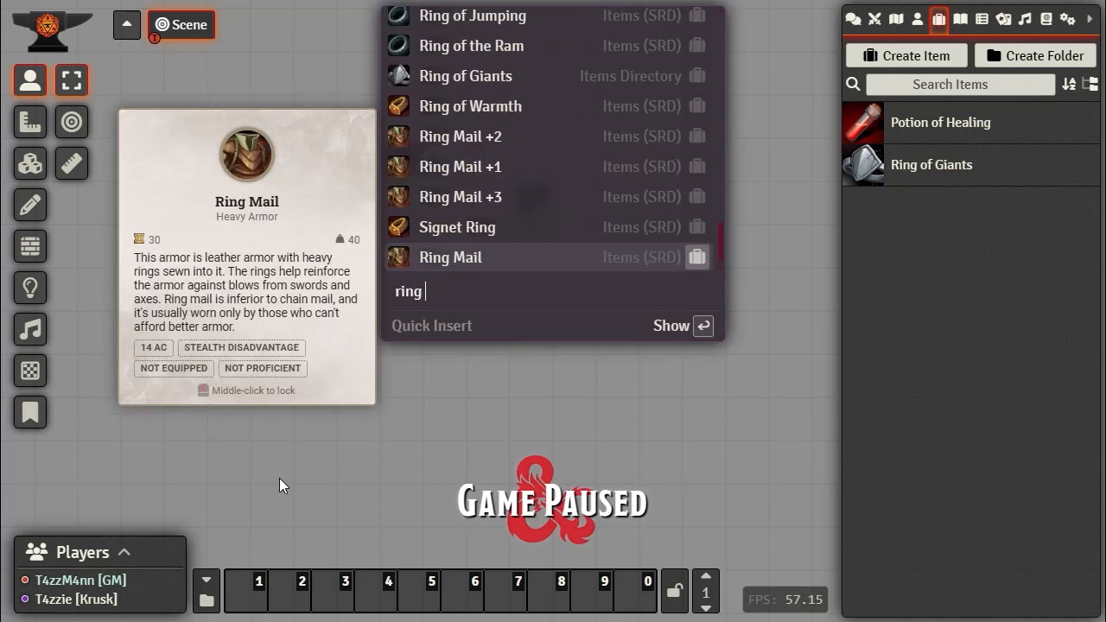
pyautogui.write('of')
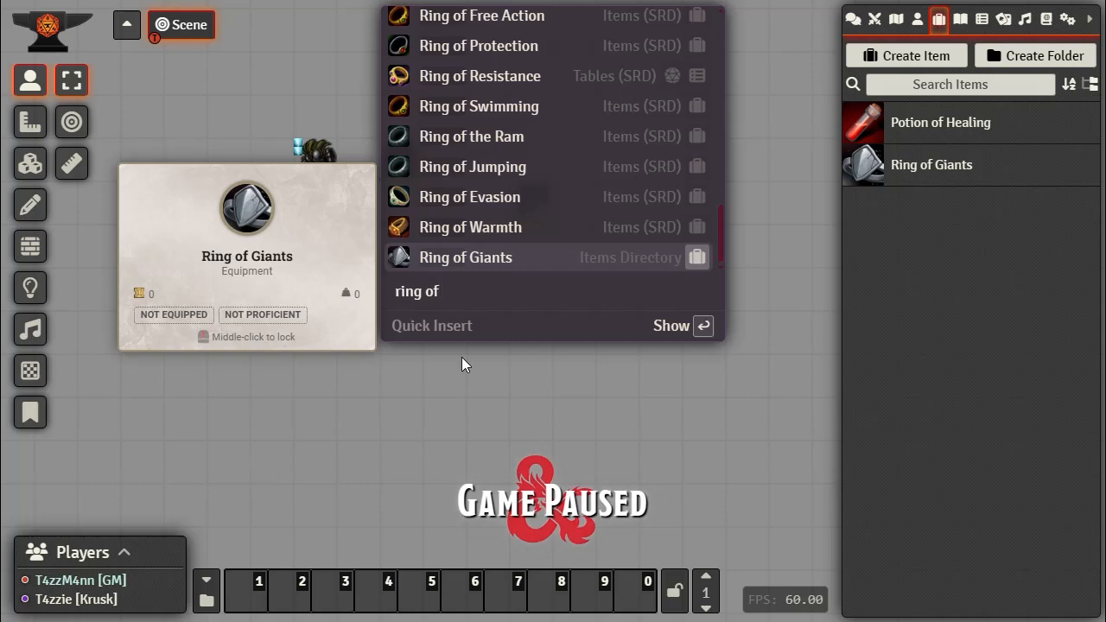
pyautogui.click(699, 258)
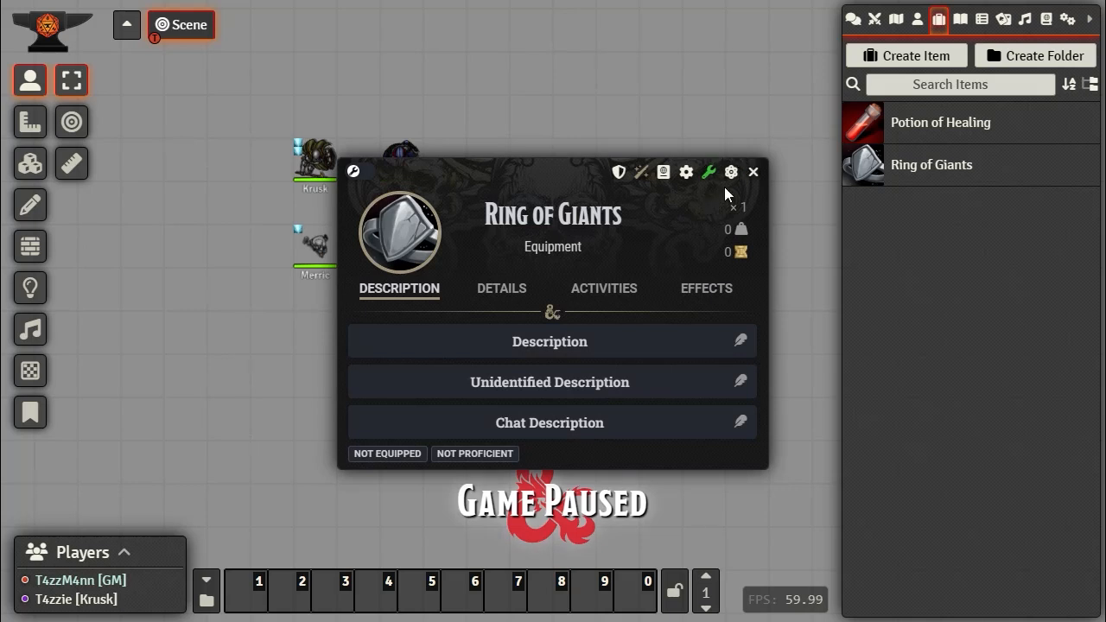
pyautogui.click(753, 173)
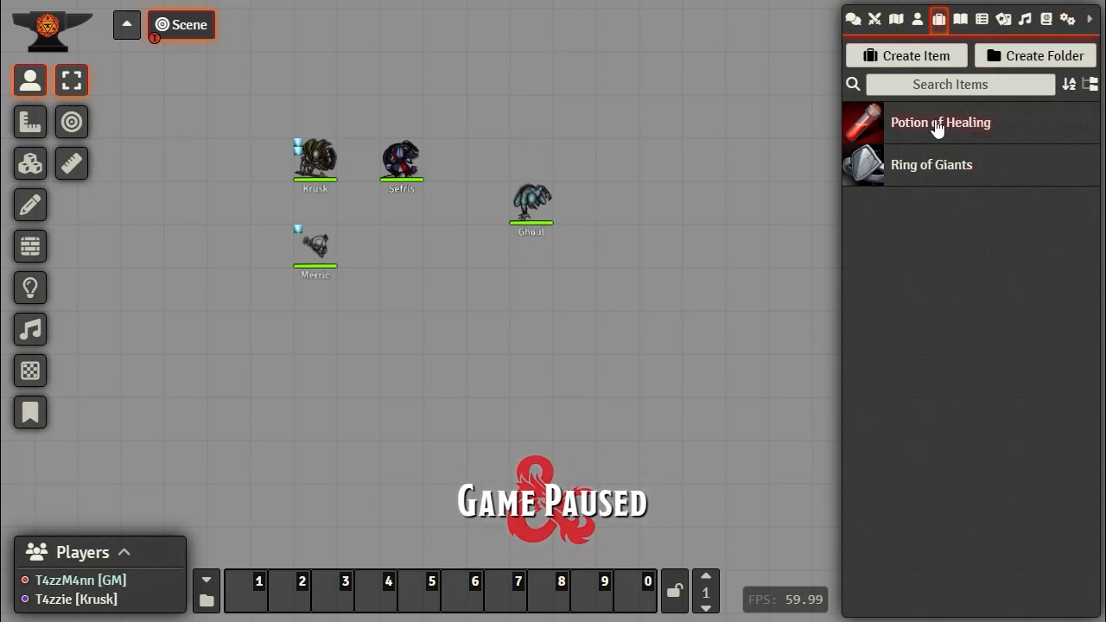
# Step: Drag six more Ghoul tokens from the Actors list onto the scene around the first
pyautogui.click(917, 19)
pyautogui.moveTo(909, 124); pyautogui.dragTo(518, 164)
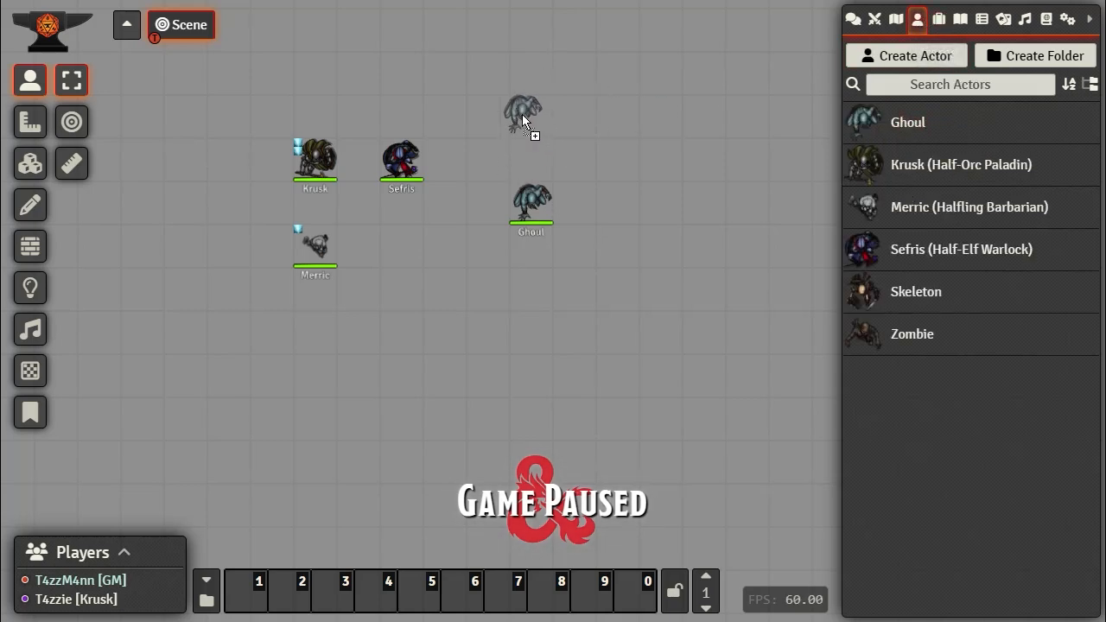
pyautogui.moveTo(521, 114); pyautogui.dragTo(523, 116)
pyautogui.moveTo(602, 122); pyautogui.dragTo(605, 124)
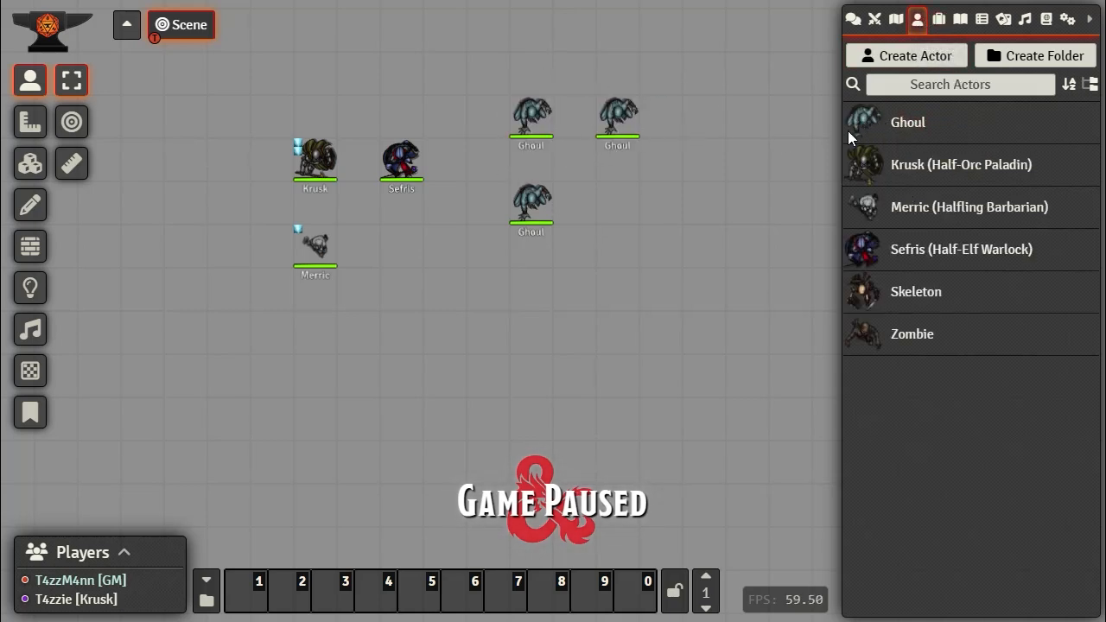
pyautogui.moveTo(627, 236); pyautogui.dragTo(621, 211)
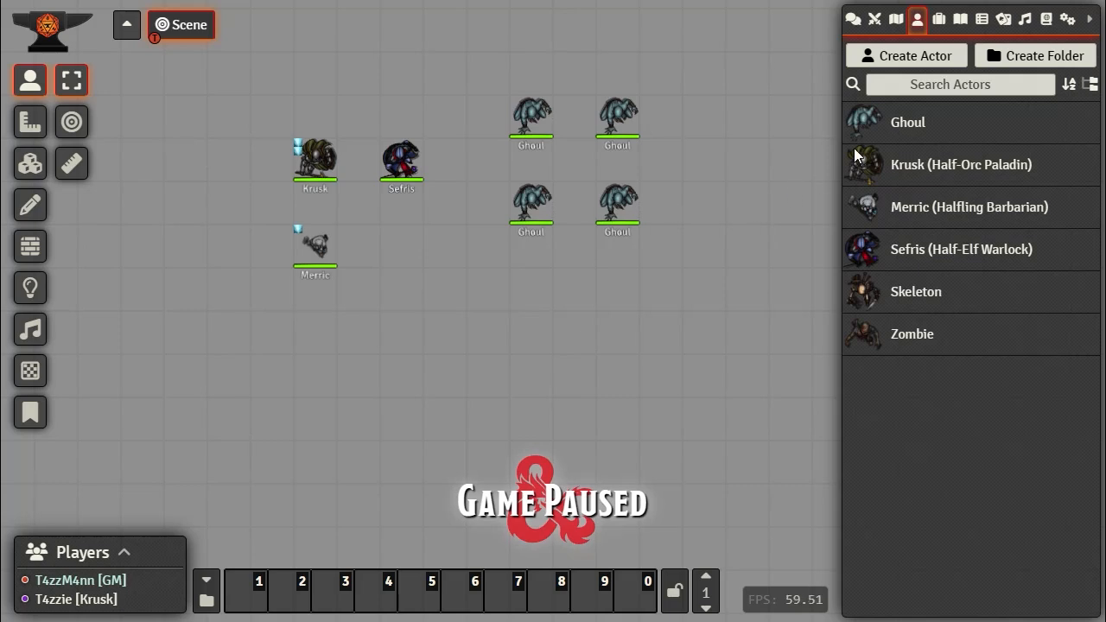
pyautogui.moveTo(862, 126); pyautogui.dragTo(711, 125)
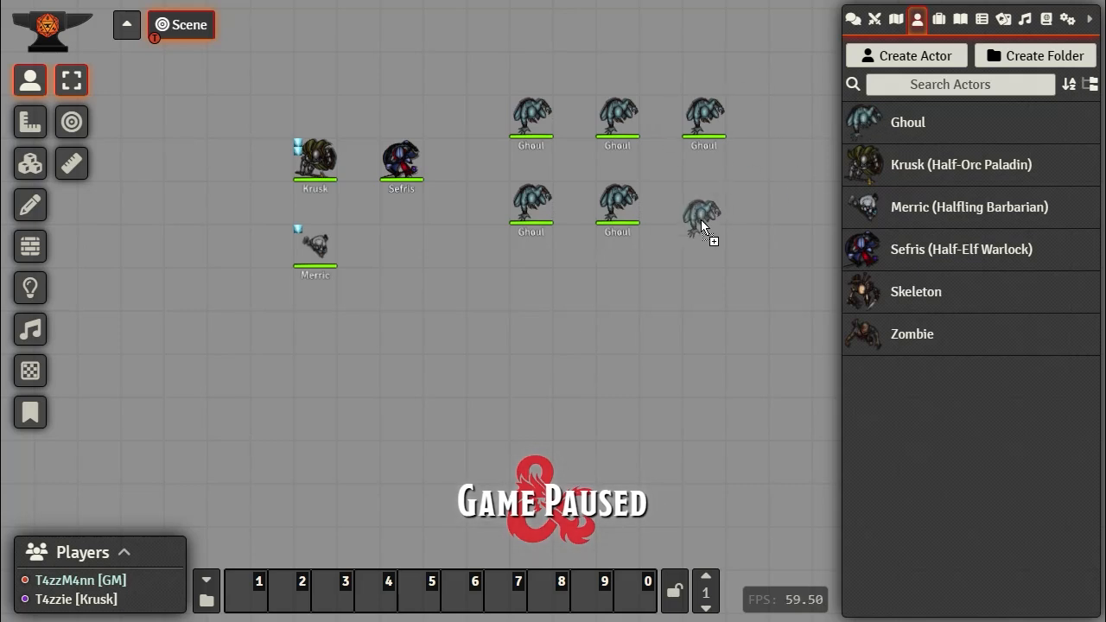
pyautogui.moveTo(701, 219); pyautogui.dragTo(713, 203)
pyautogui.moveTo(860, 120); pyautogui.dragTo(669, 70)
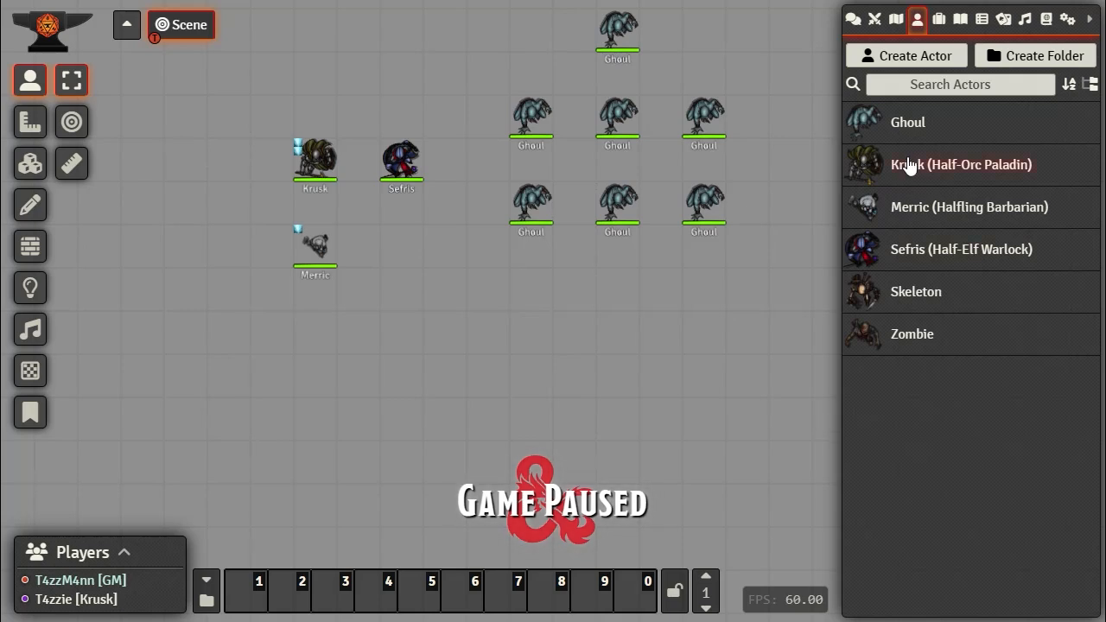
# Step: Check the Skeleton's prototype token bar settings, then place and delete a test Skeleton token
pyautogui.doubleClick(908, 298)
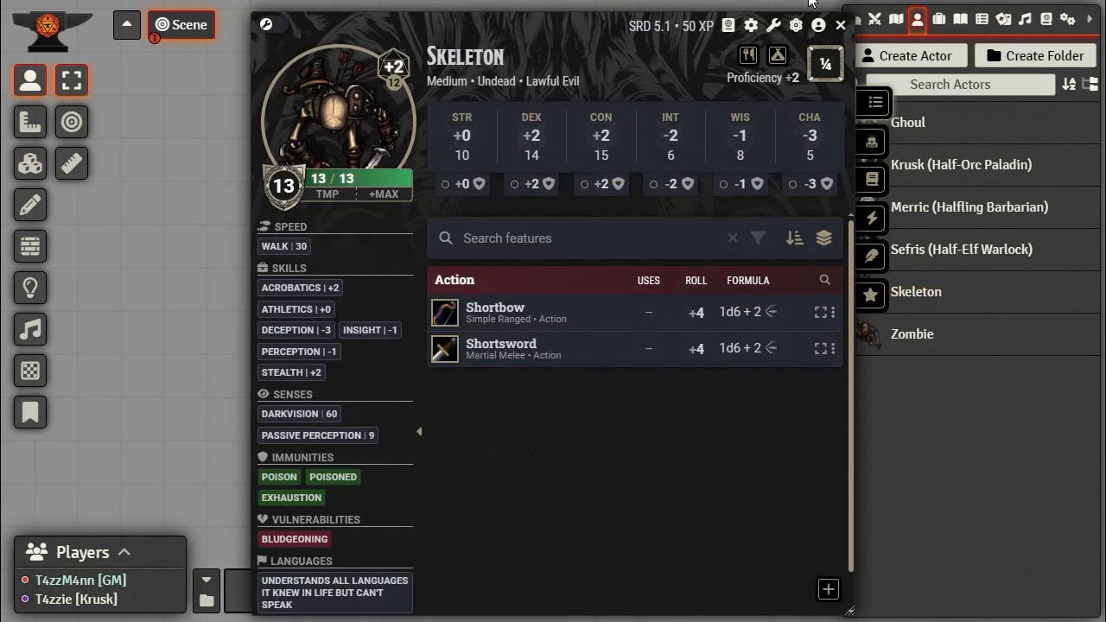
pyautogui.click(818, 25)
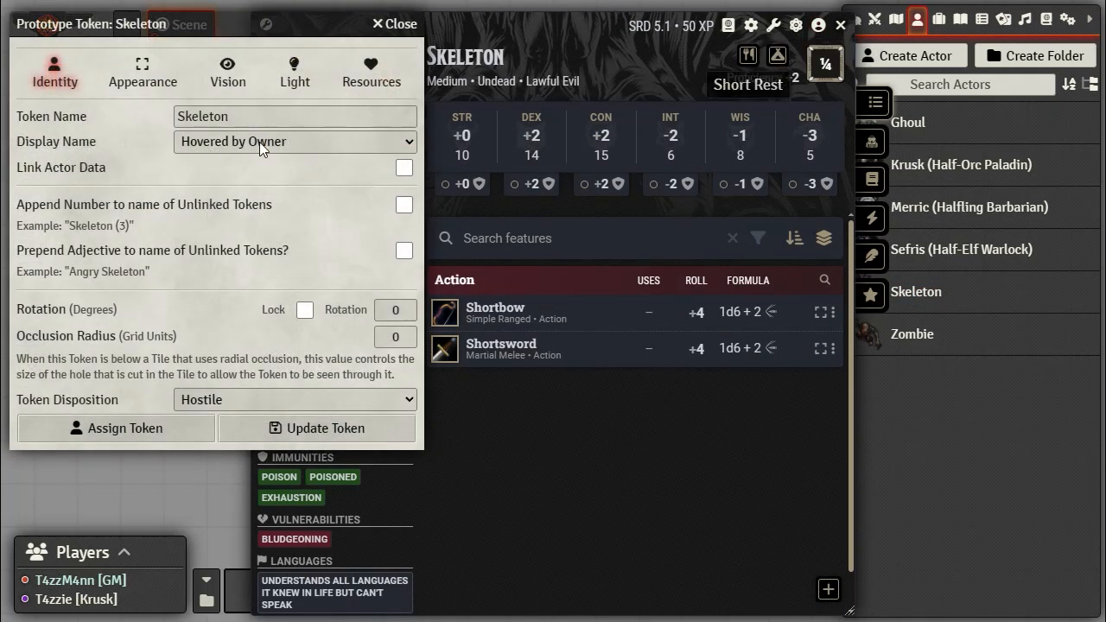
pyautogui.click(374, 75)
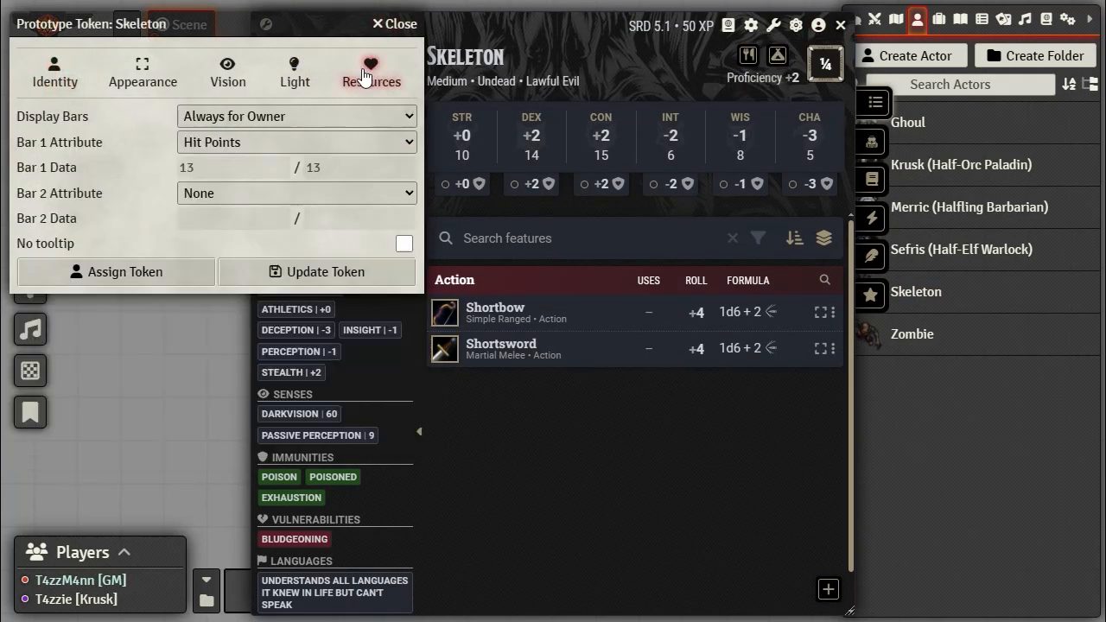
pyautogui.click(403, 26)
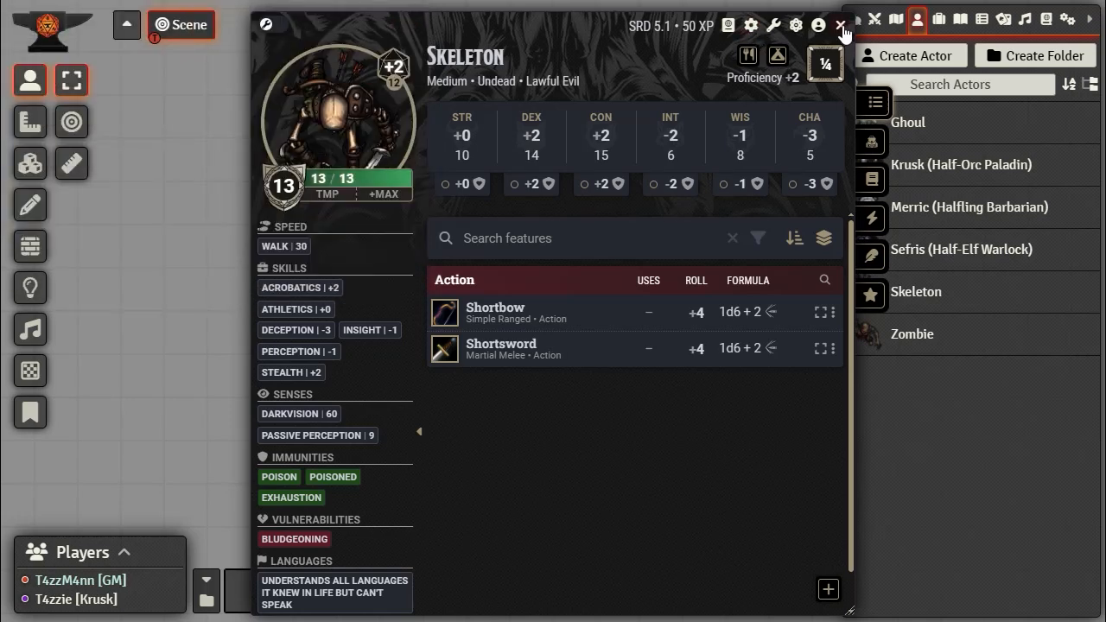
pyautogui.click(840, 26)
pyautogui.moveTo(907, 298); pyautogui.dragTo(488, 335)
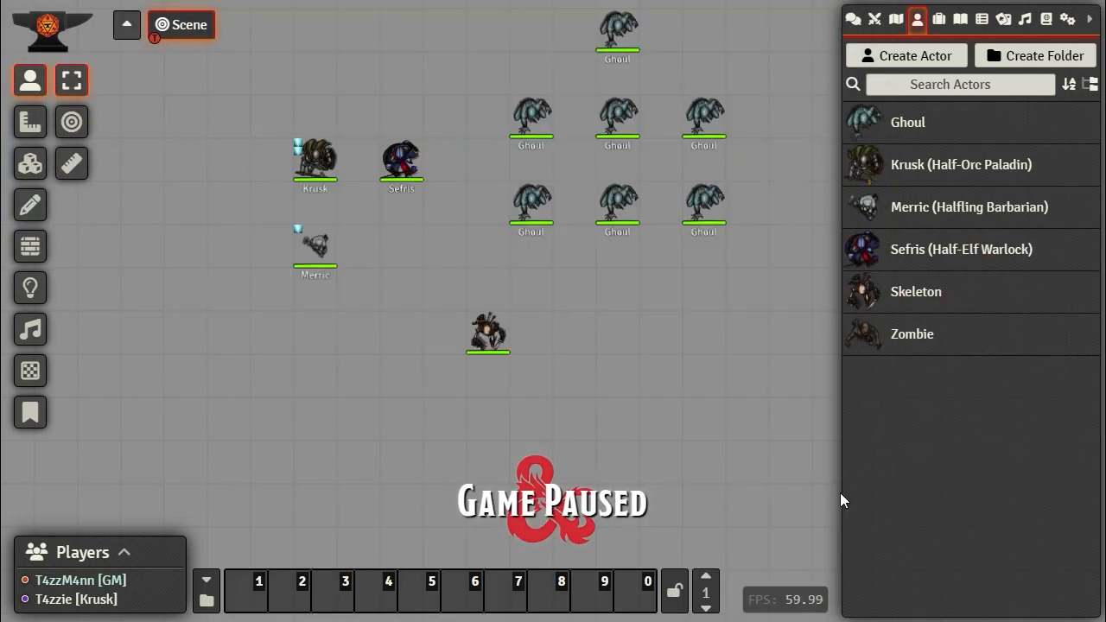
pyautogui.click(471, 333)
pyautogui.press('Delete')
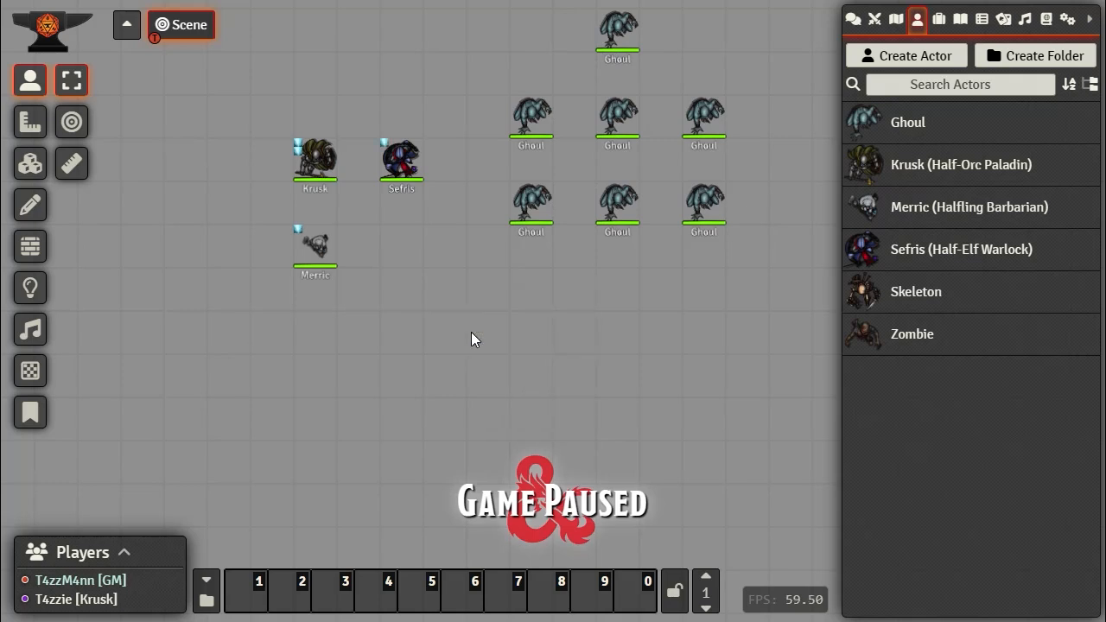
# Step: Set the Skeleton prototype token's Display Name to Always for Everyone and update it
pyautogui.click(929, 298)
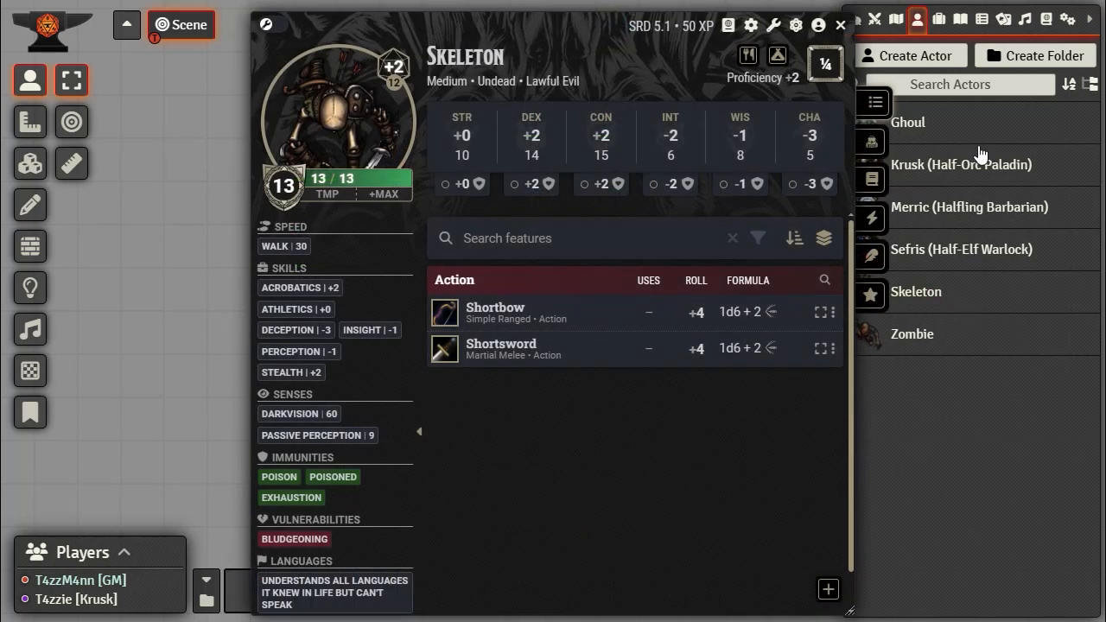
pyautogui.click(817, 28)
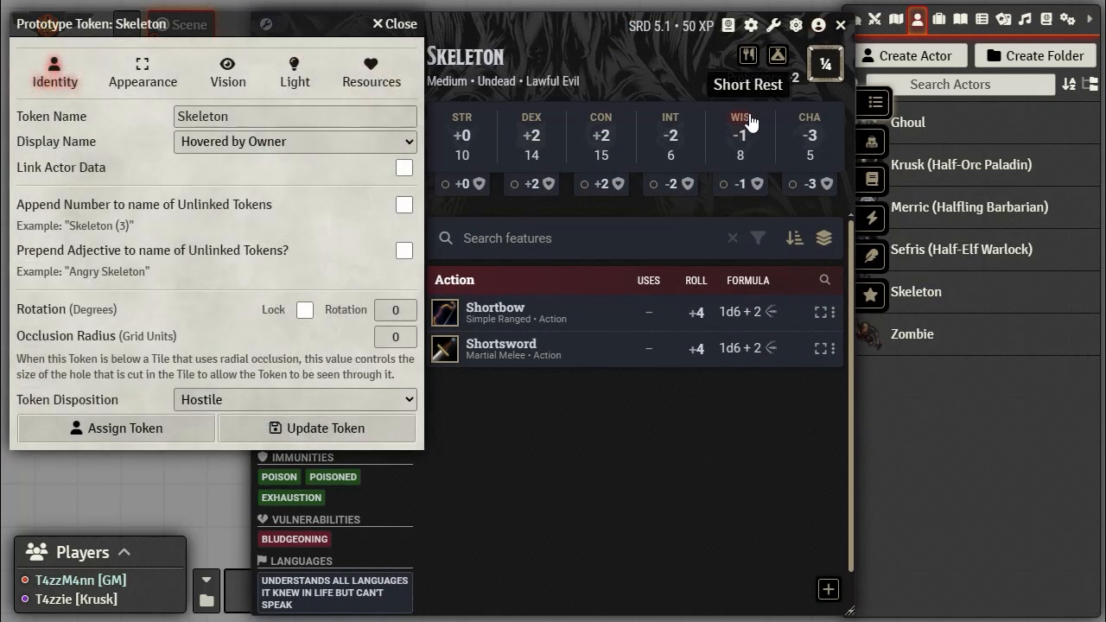
pyautogui.click(328, 143)
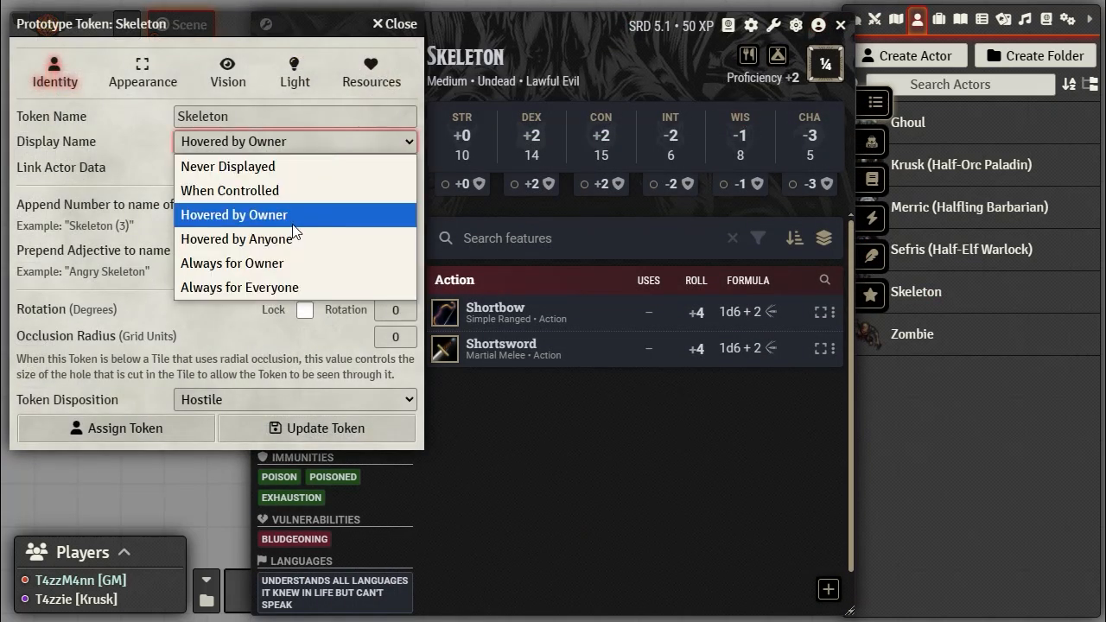
pyautogui.click(294, 290)
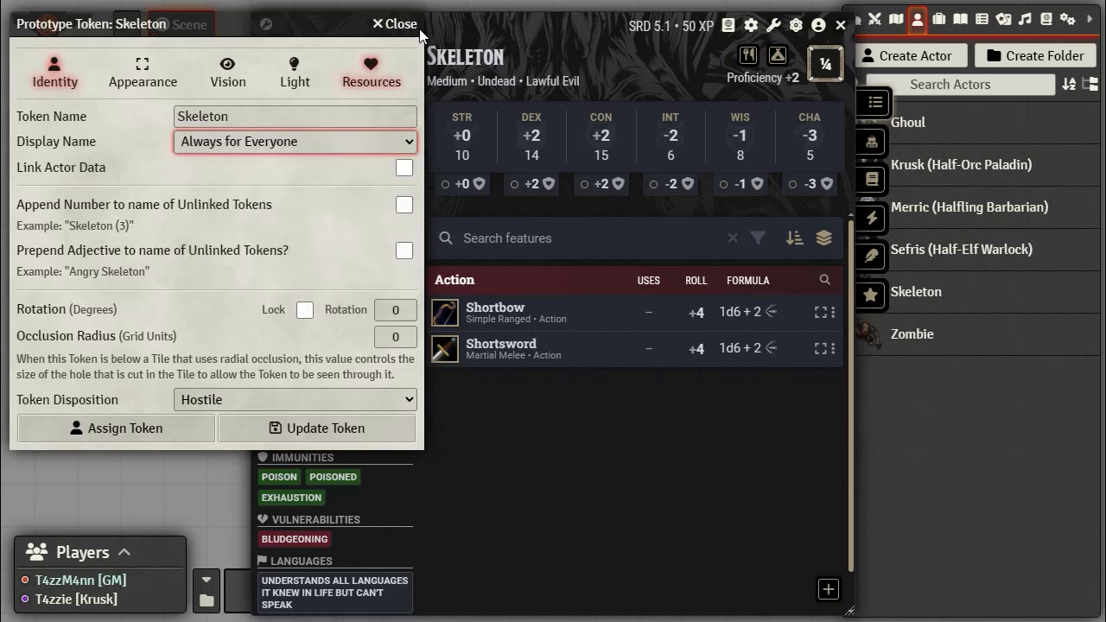
pyautogui.click(327, 427)
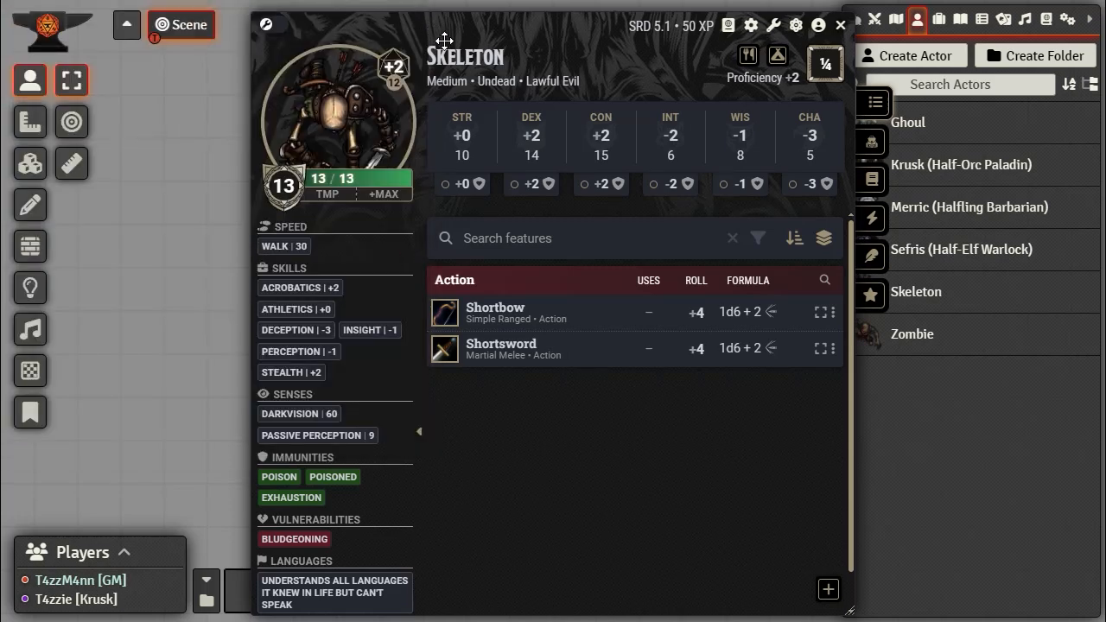
pyautogui.click(841, 28)
# Step: Set the Zombie prototype token's Display Name to Always for Everyone and update it
pyautogui.click(904, 338)
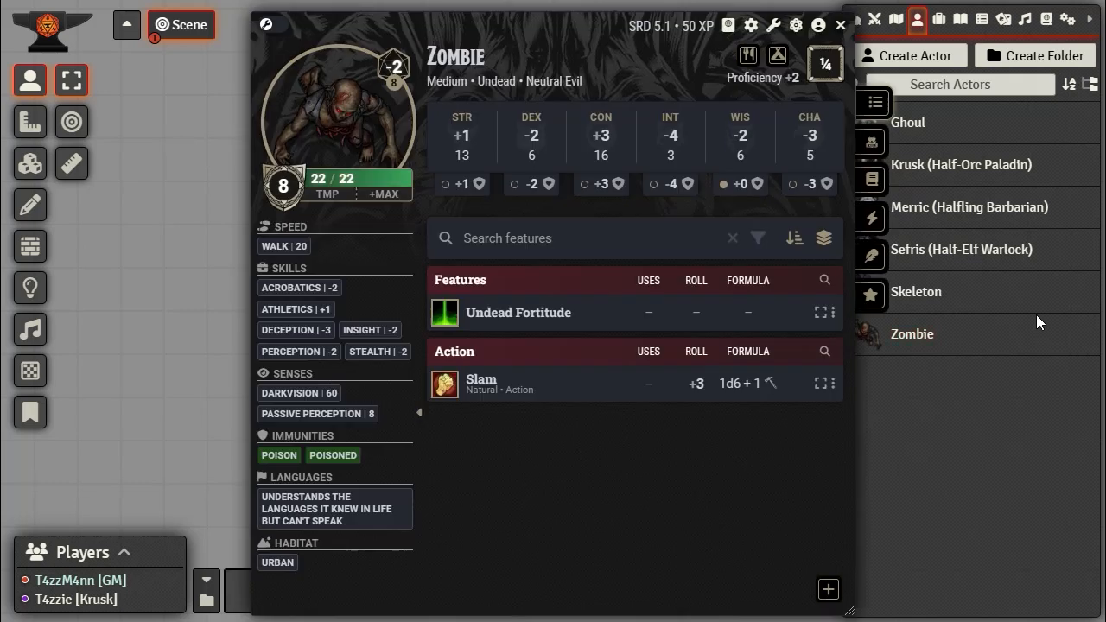
pyautogui.click(818, 25)
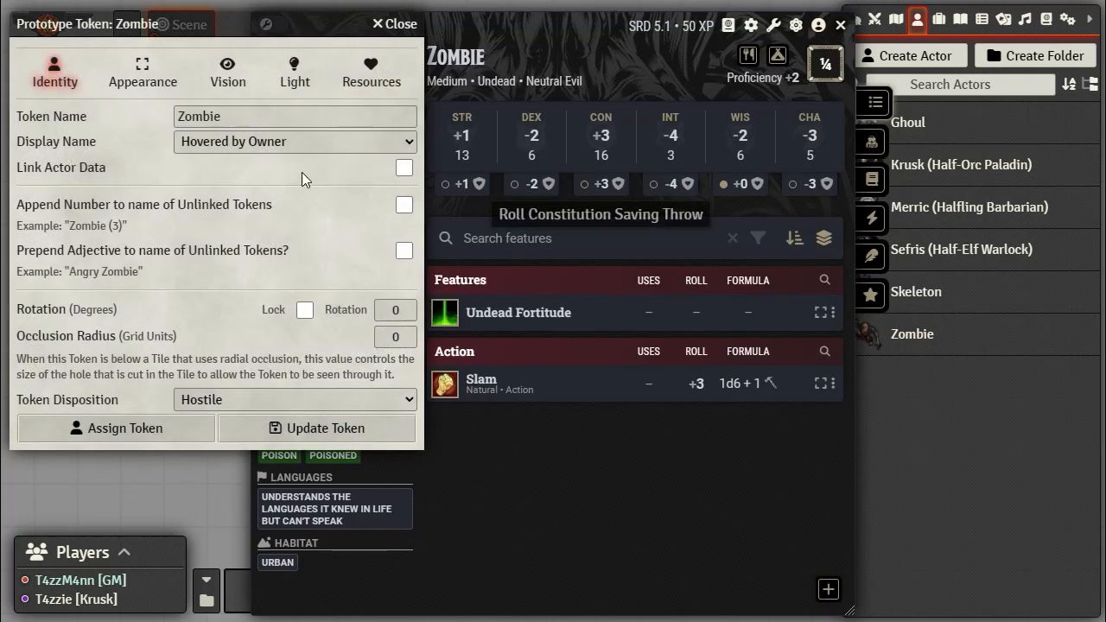
pyautogui.click(253, 147)
pyautogui.click(264, 287)
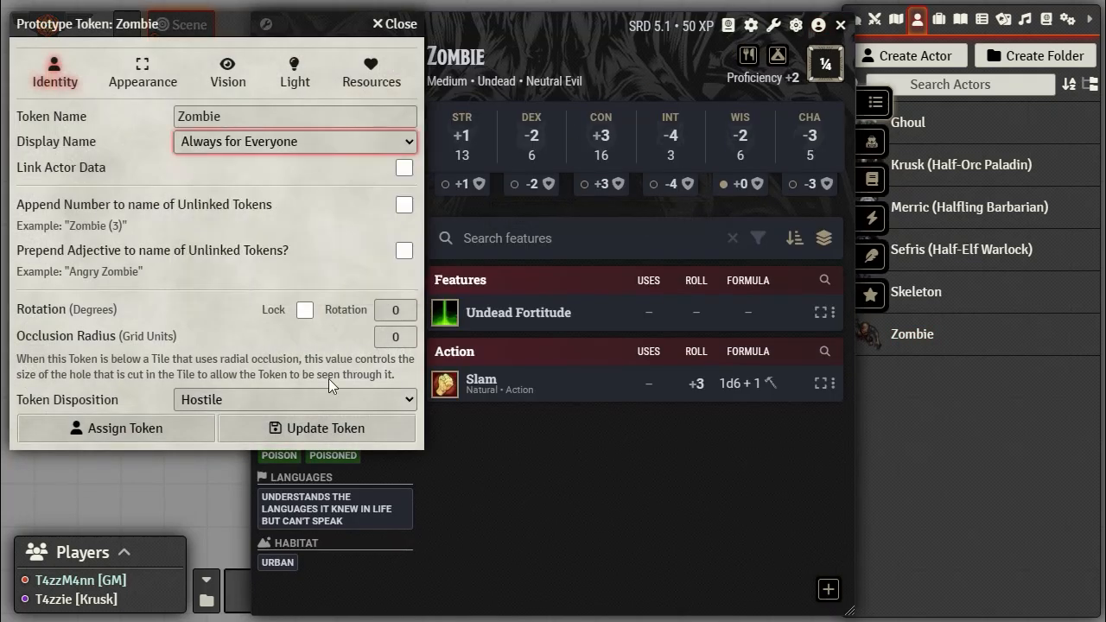
pyautogui.click(372, 72)
pyautogui.click(317, 271)
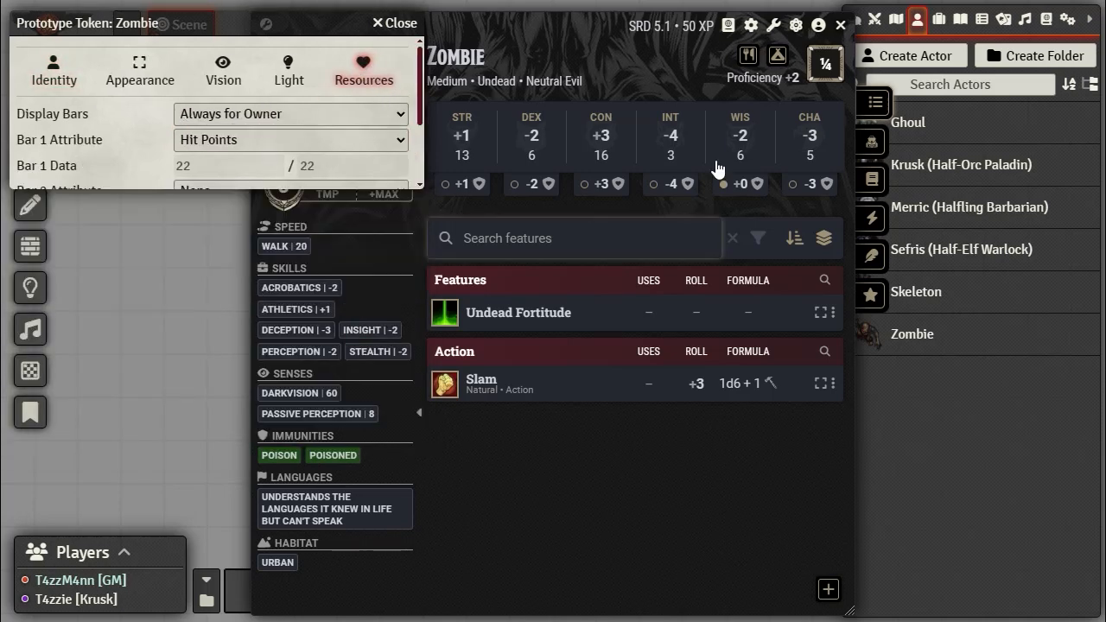
pyautogui.click(839, 25)
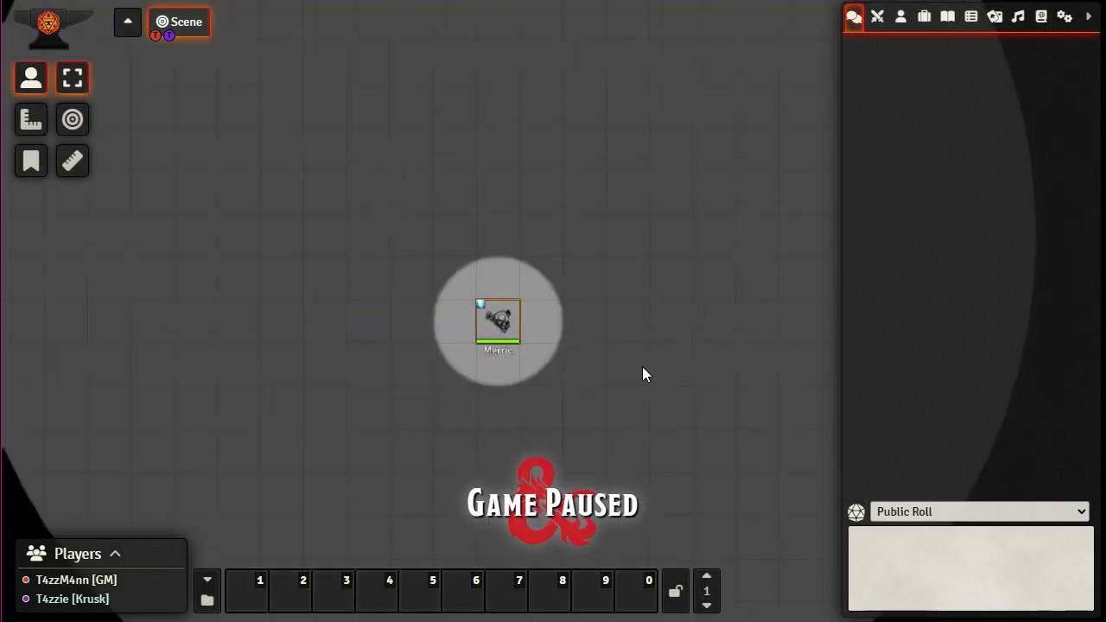
pyautogui.click(395, 338)
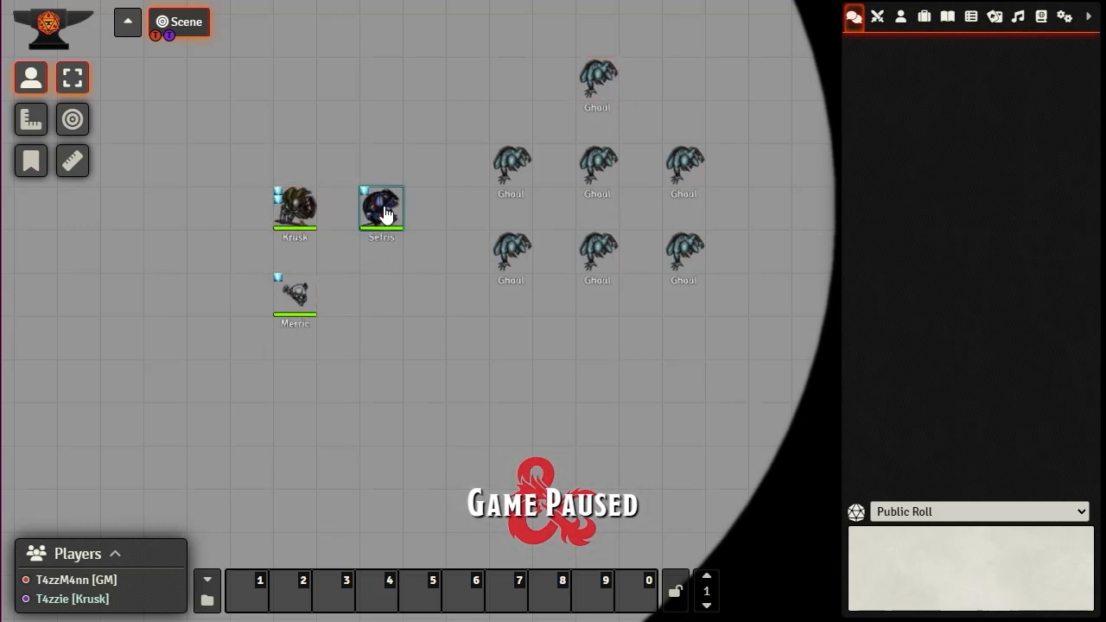
pyautogui.moveTo(295, 218)
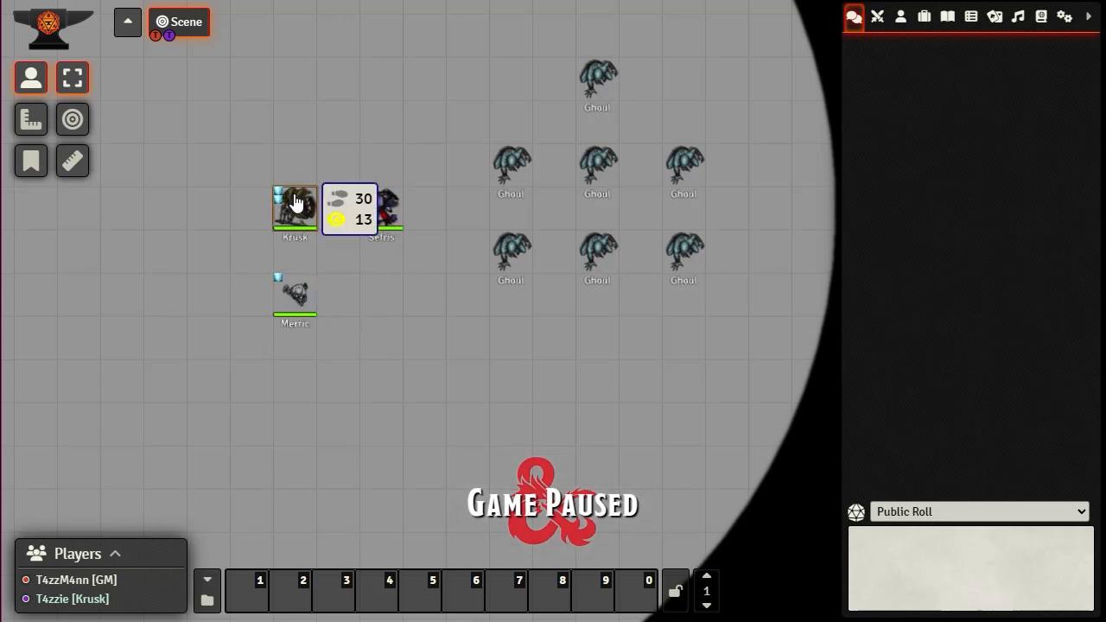
pyautogui.click(901, 15)
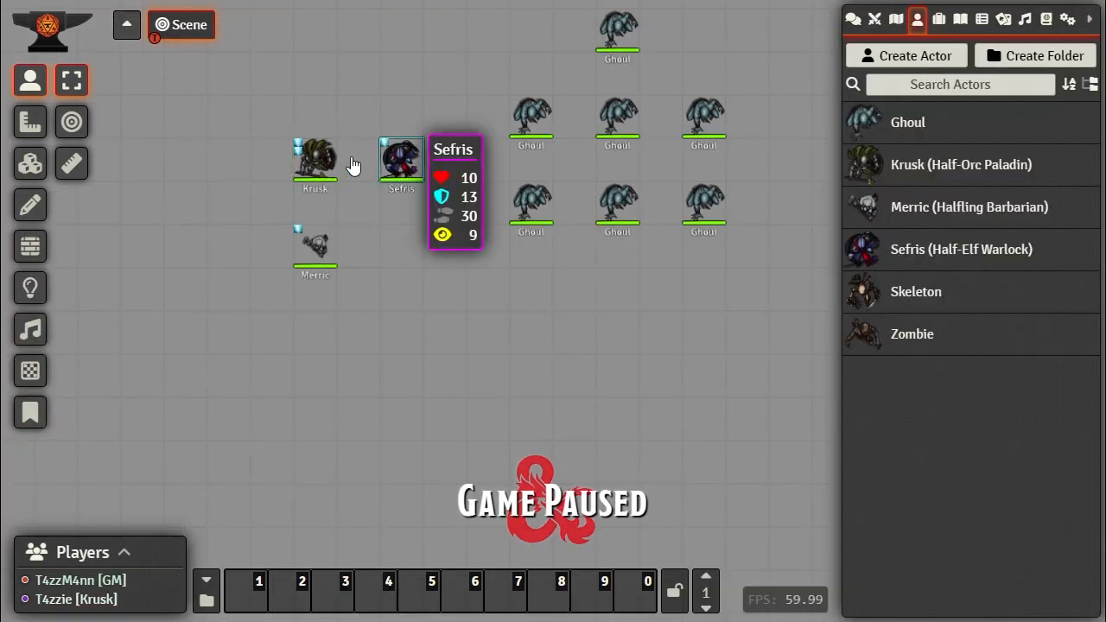
pyautogui.moveTo(312, 155)
pyautogui.moveTo(417, 149)
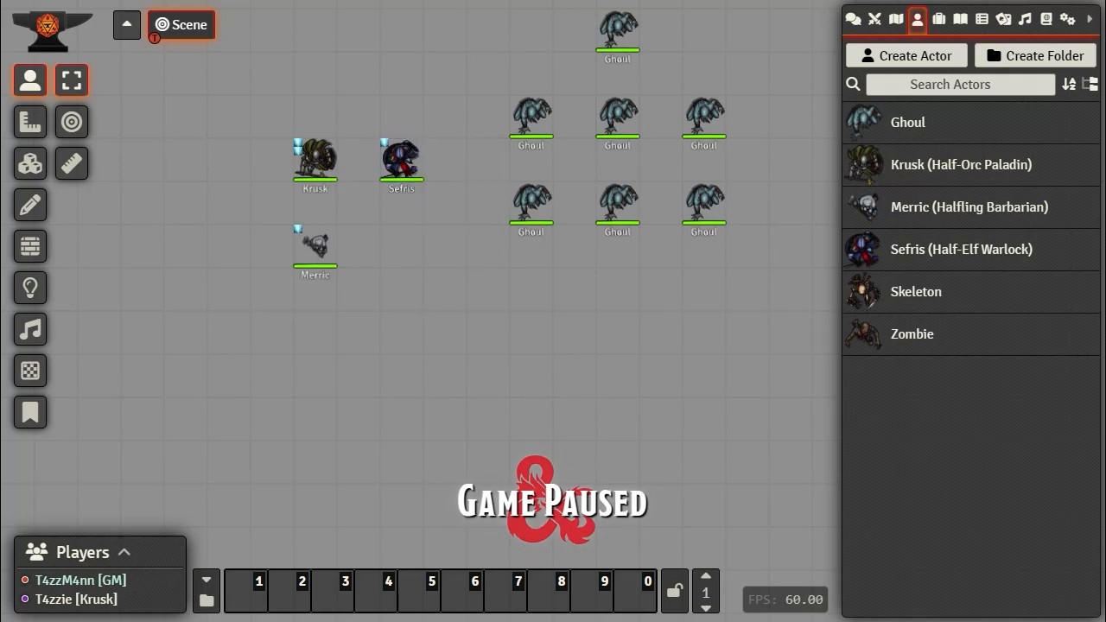
pyautogui.moveTo(632, 338); pyautogui.dragTo(602, 388)
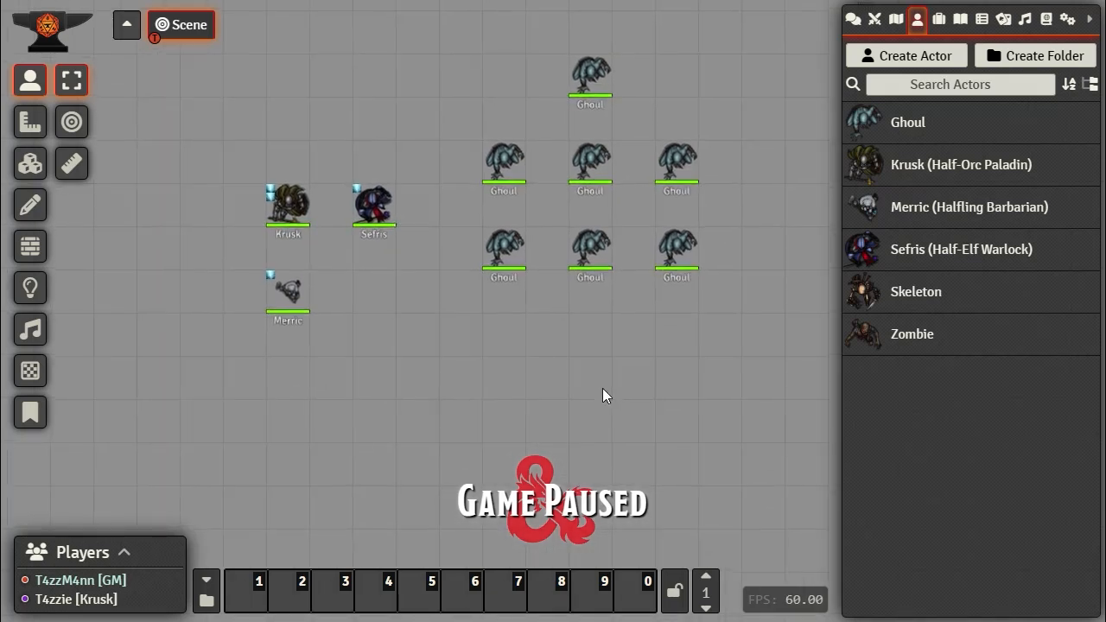
# Step: Tick Token Mold in Manage Modules, save the module settings, and confirm the world reload
pyautogui.click(1067, 19)
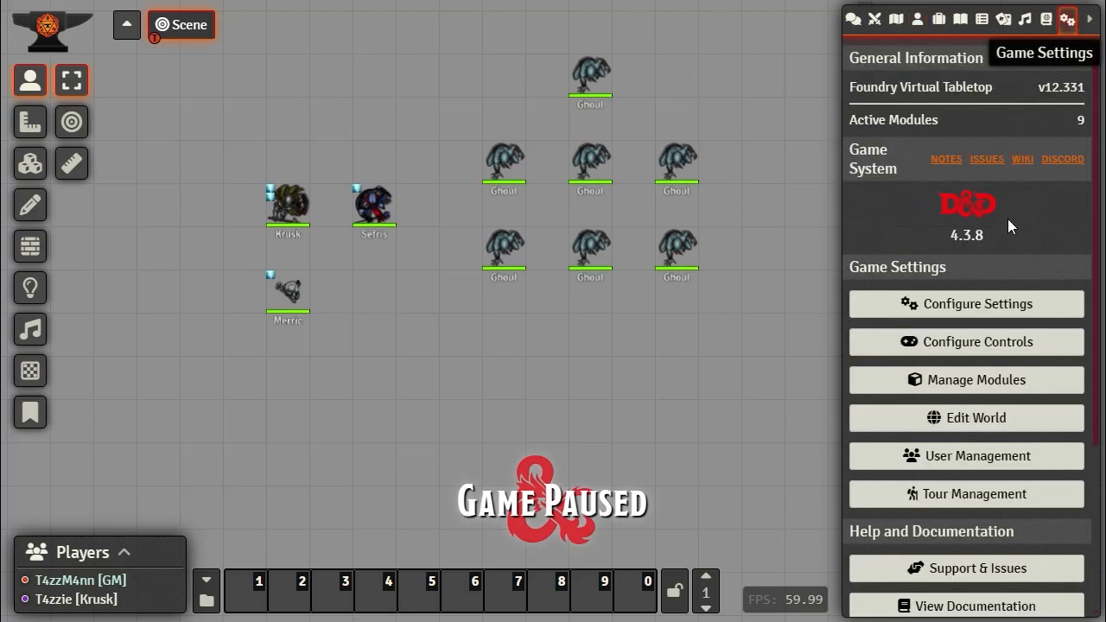
pyautogui.click(976, 382)
pyautogui.scroll(-15, 448, 357)
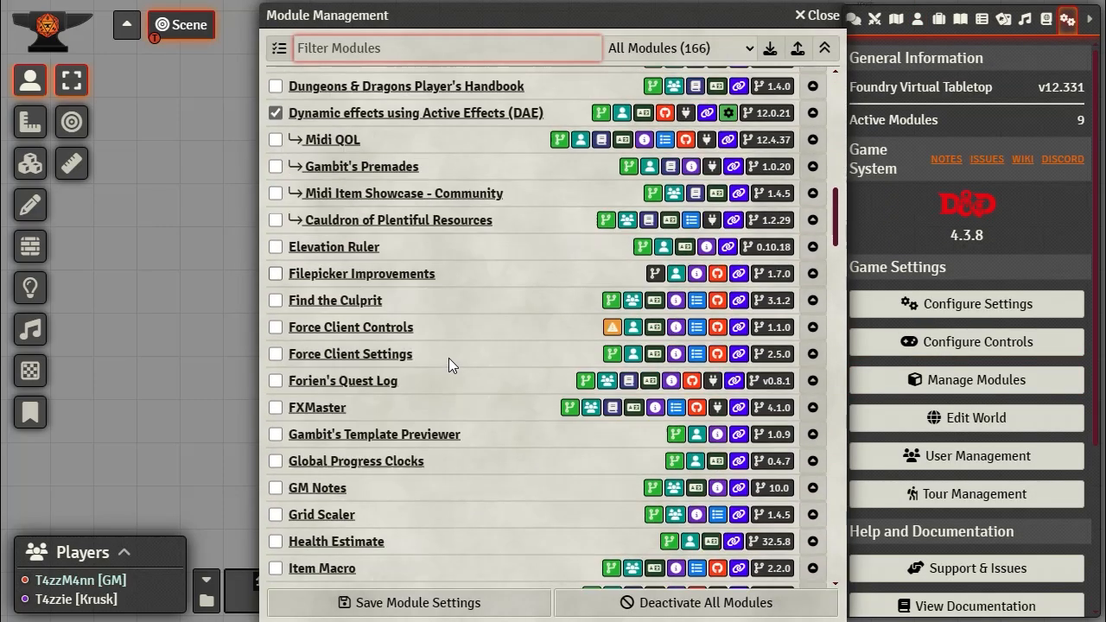
pyautogui.scroll(-14, 448, 357)
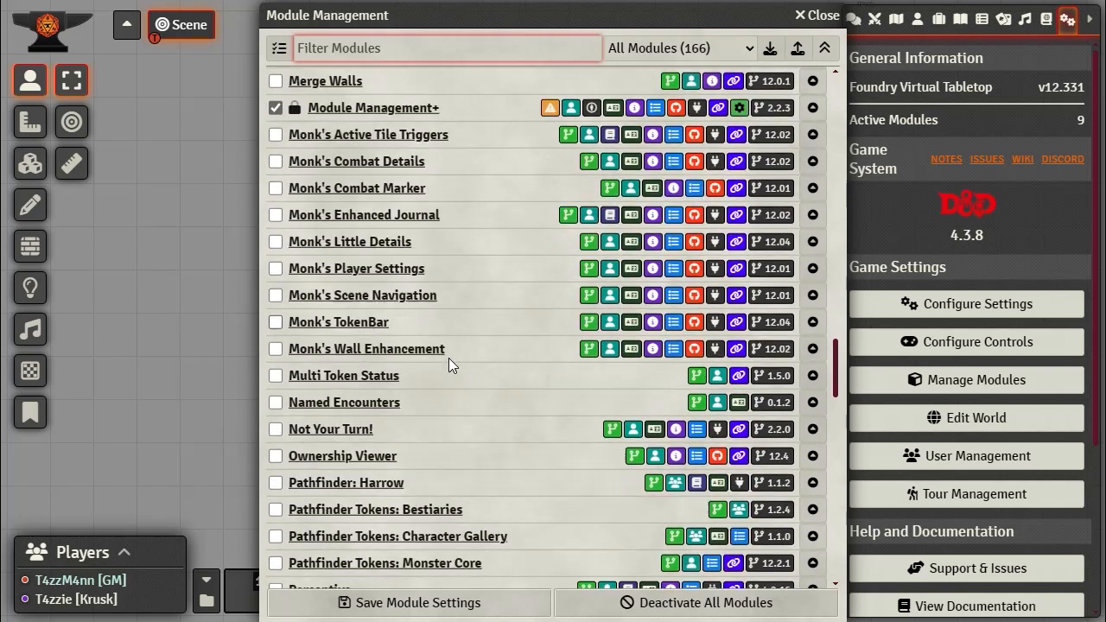
pyautogui.scroll(-10, 448, 357)
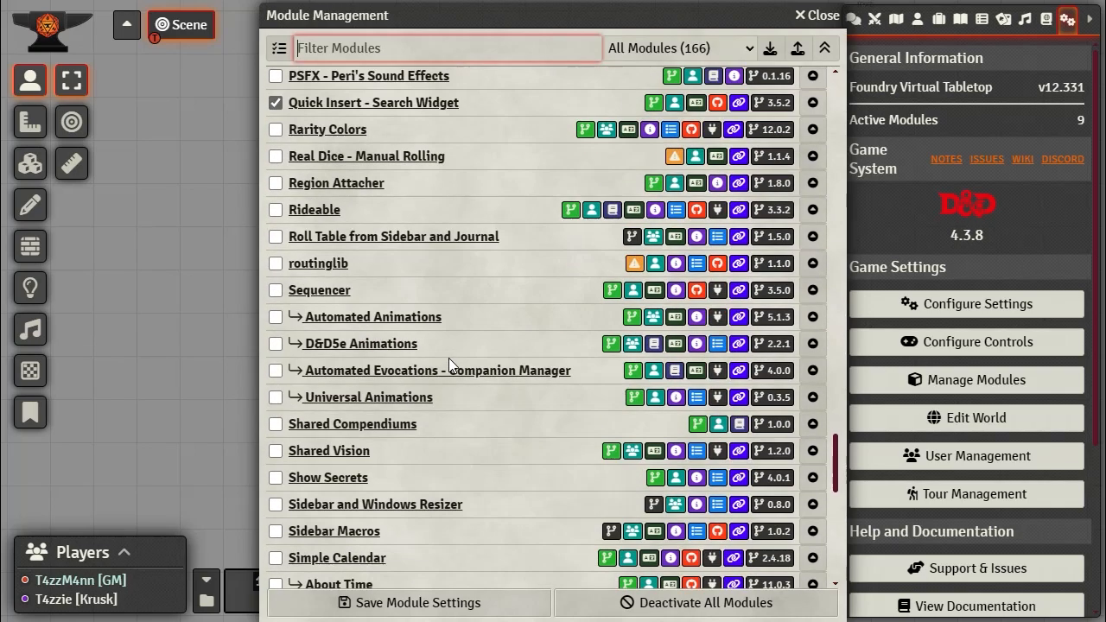
pyautogui.scroll(-4, 449, 358)
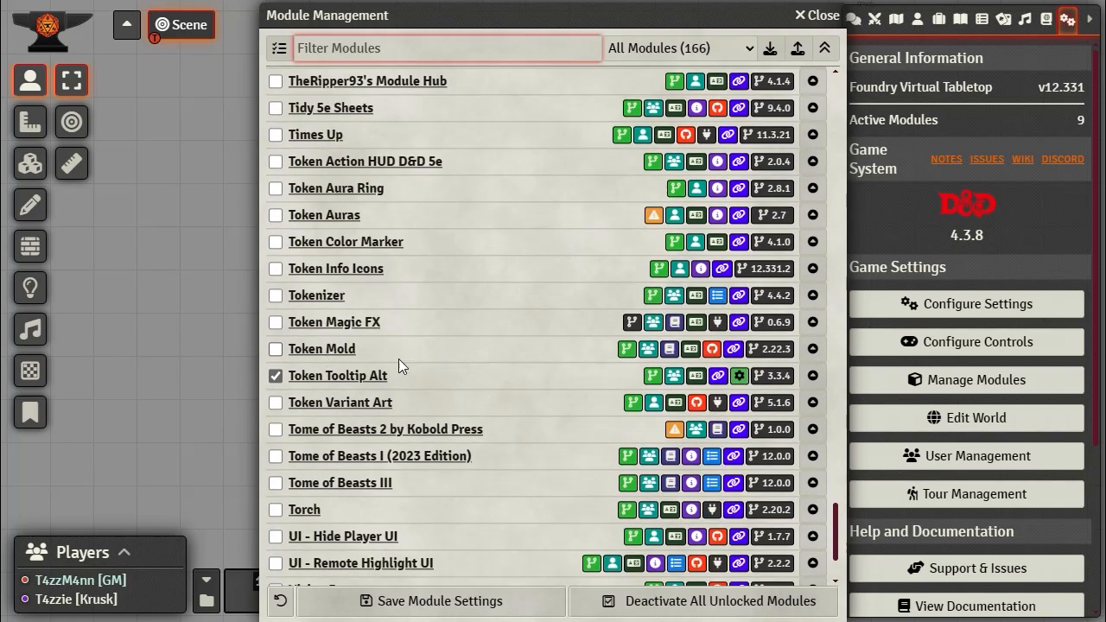
pyautogui.click(276, 348)
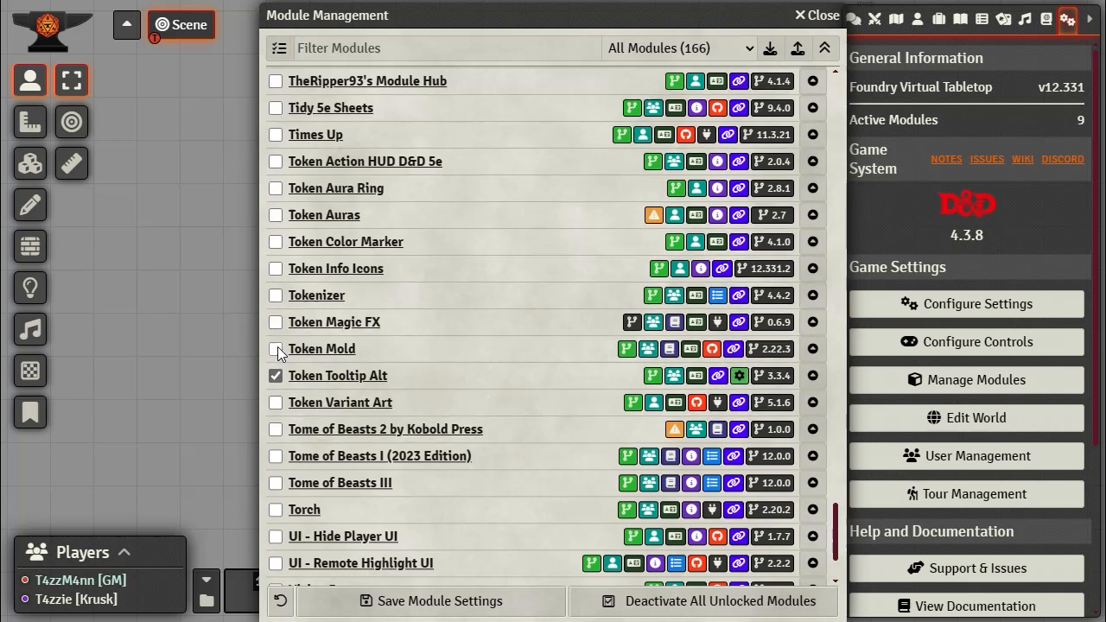
pyautogui.click(432, 604)
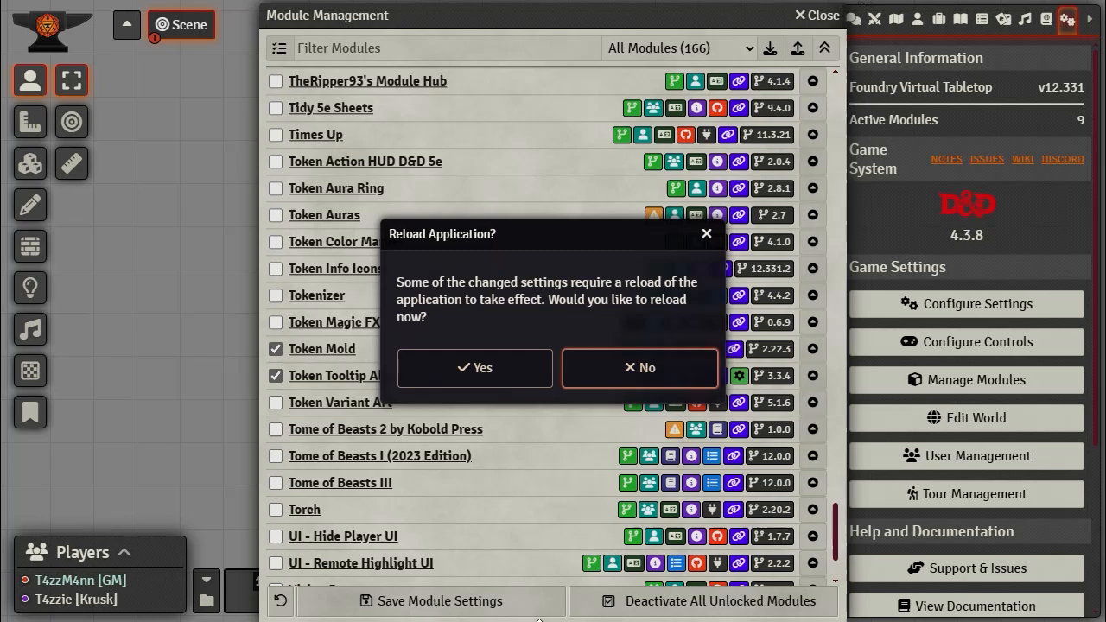
pyautogui.click(479, 376)
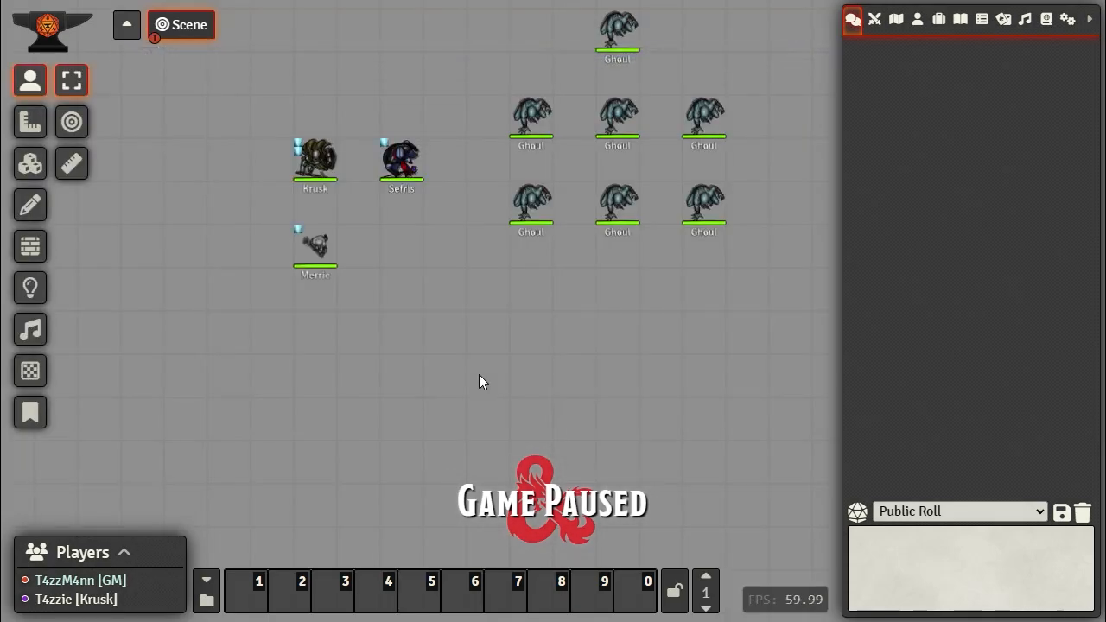
# Step: Pan the scene and switch the sidebar to the Actors directory showing Token Mold's options
pyautogui.moveTo(507, 65); pyautogui.dragTo(488, 193)
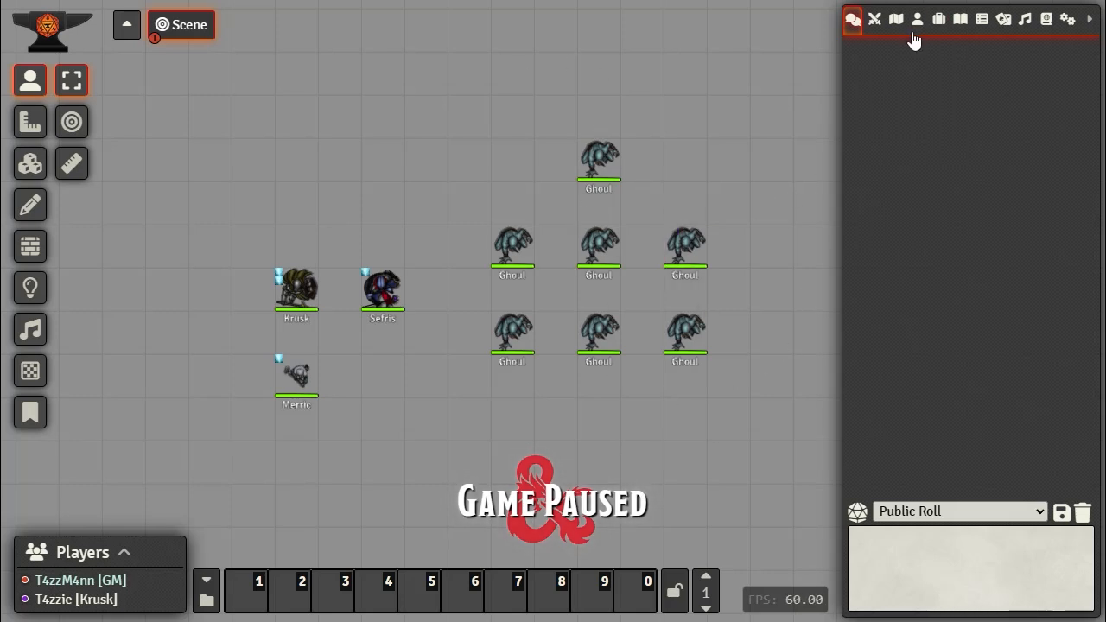
pyautogui.moveTo(749, 210); pyautogui.dragTo(701, 140)
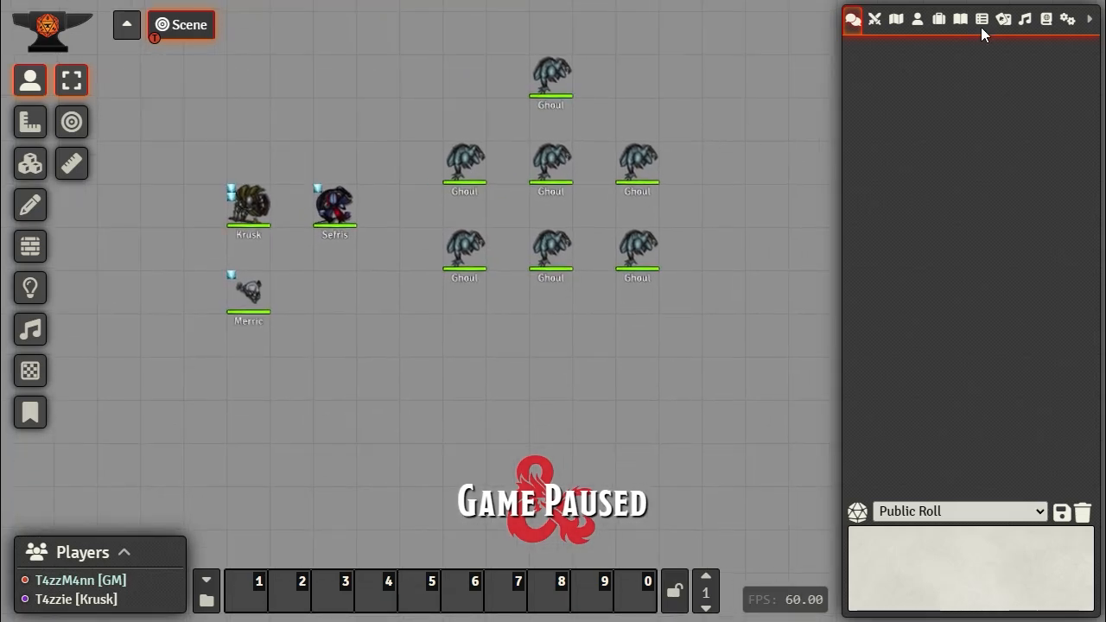
pyautogui.click(917, 26)
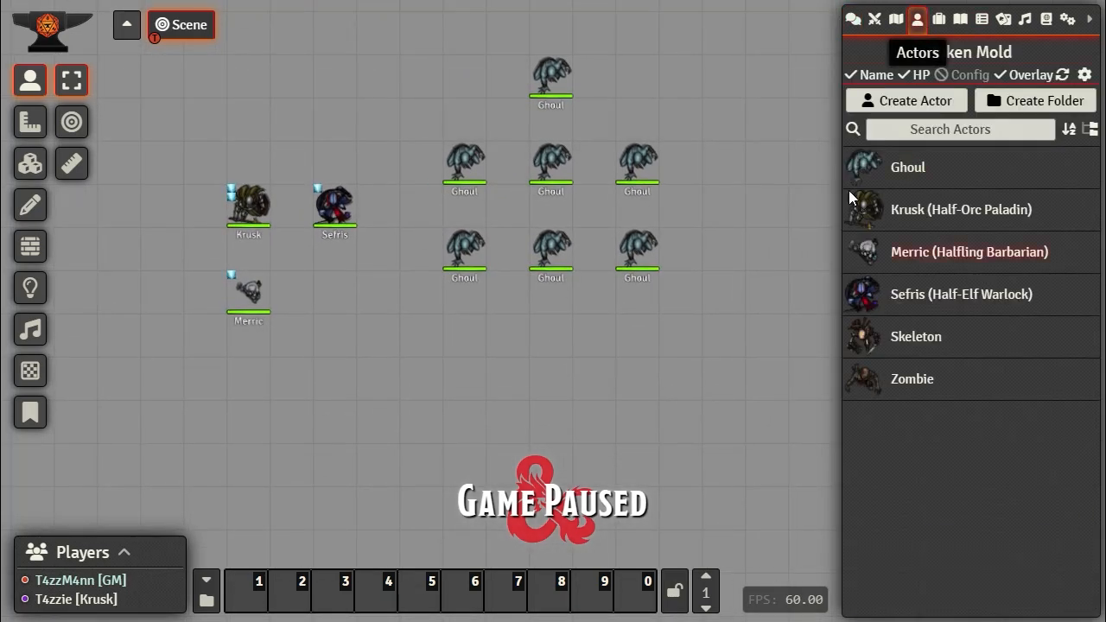
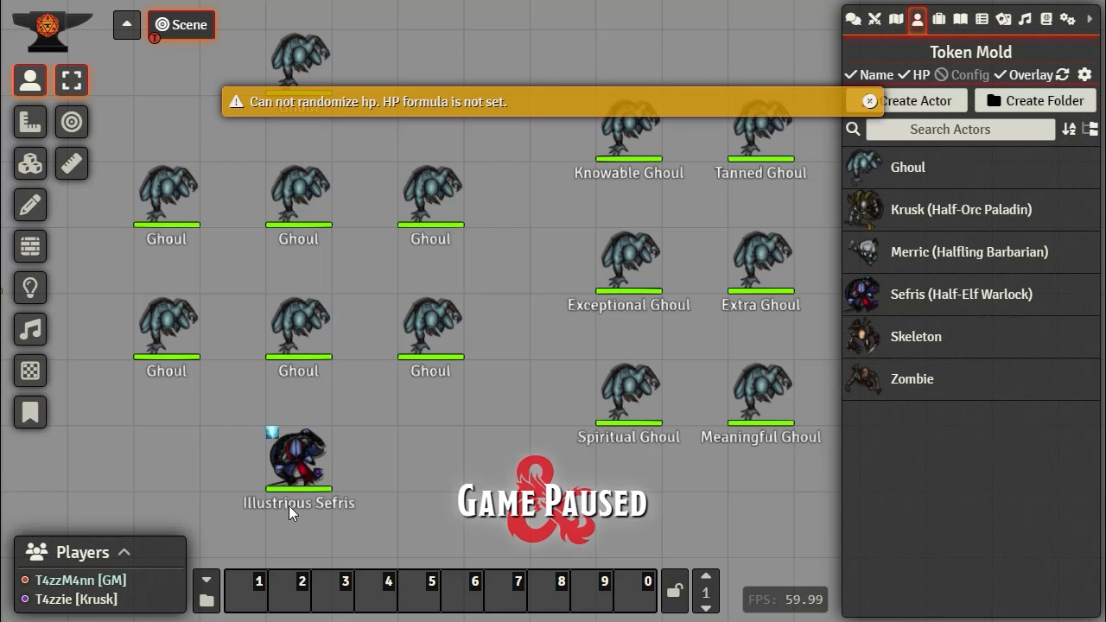
# Step: Drop a second Sefris token on the canvas, then box-select and delete both Sefris test tokens
pyautogui.moveTo(298, 467)
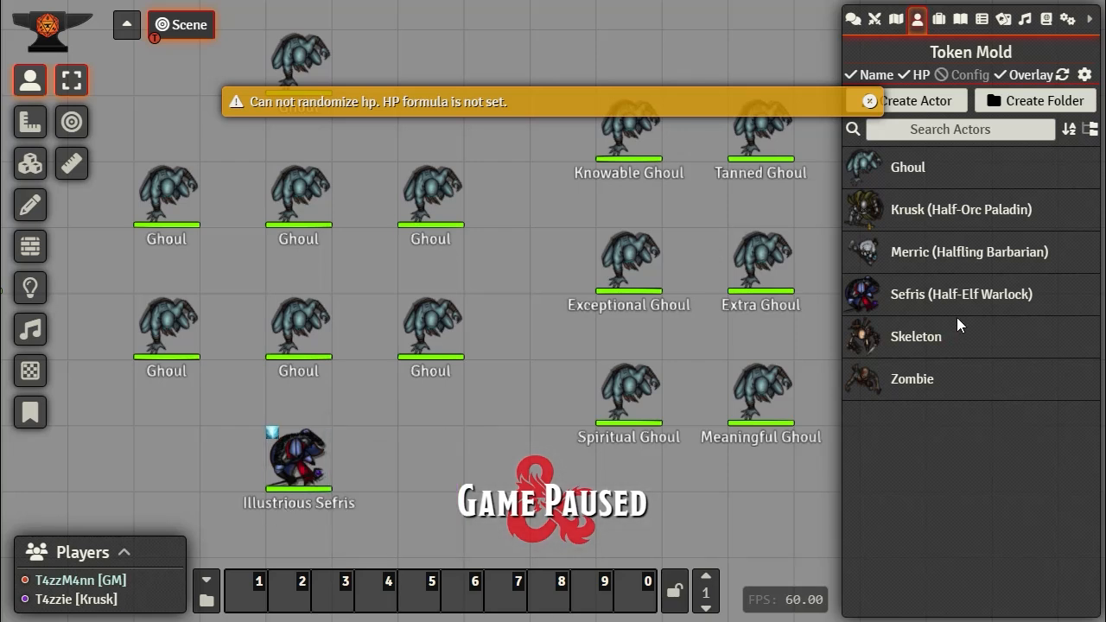
pyautogui.moveTo(908, 308); pyautogui.dragTo(382, 457)
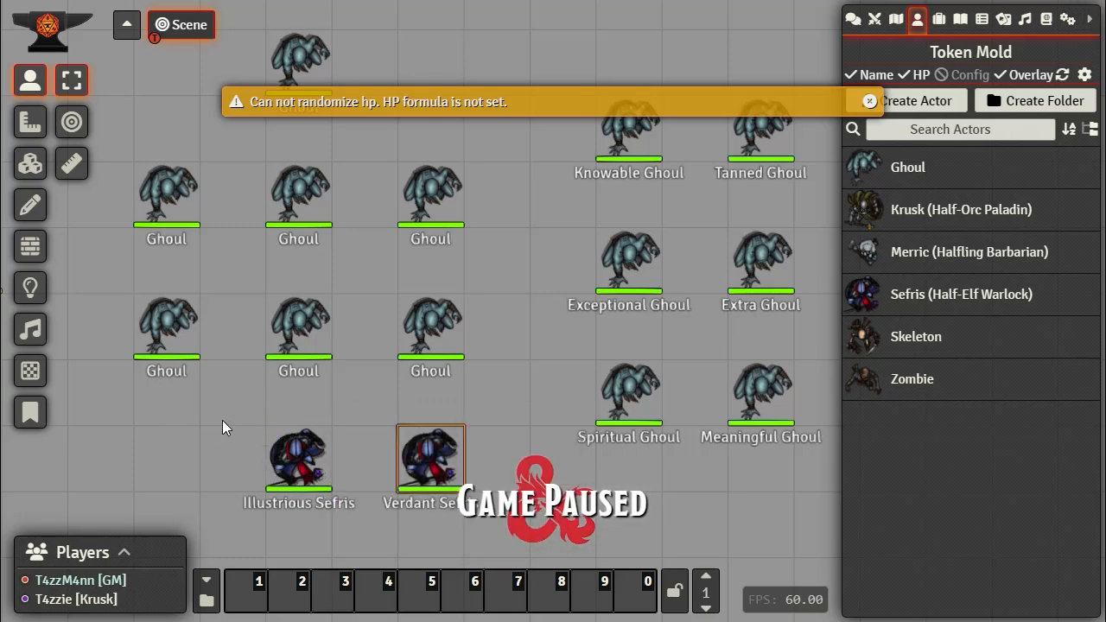
pyautogui.moveTo(222, 421); pyautogui.dragTo(518, 541)
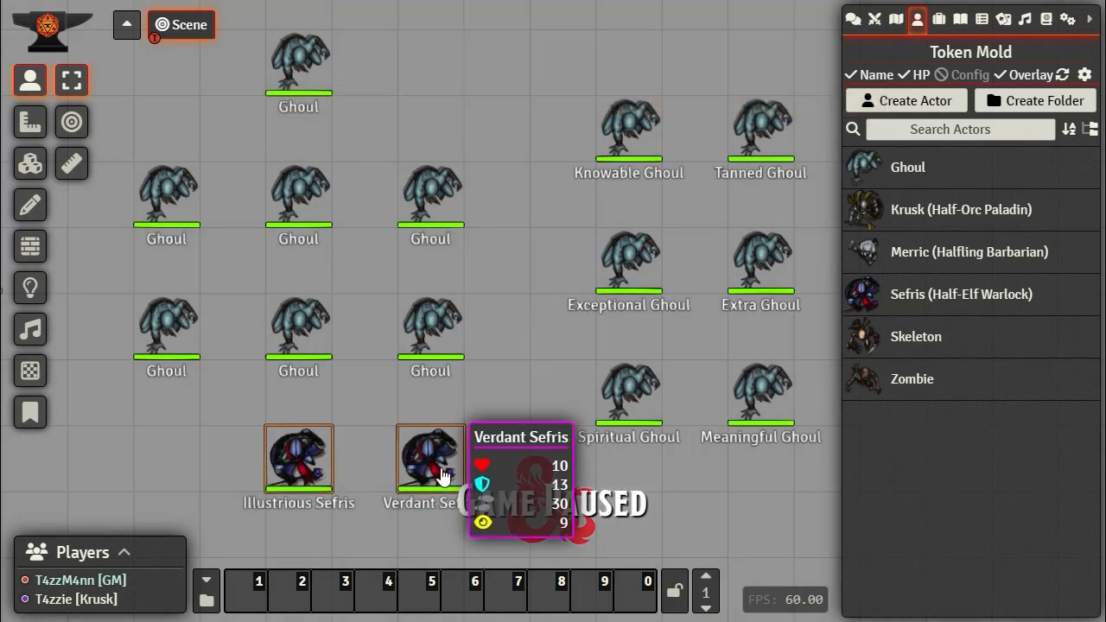
pyautogui.press('Delete')
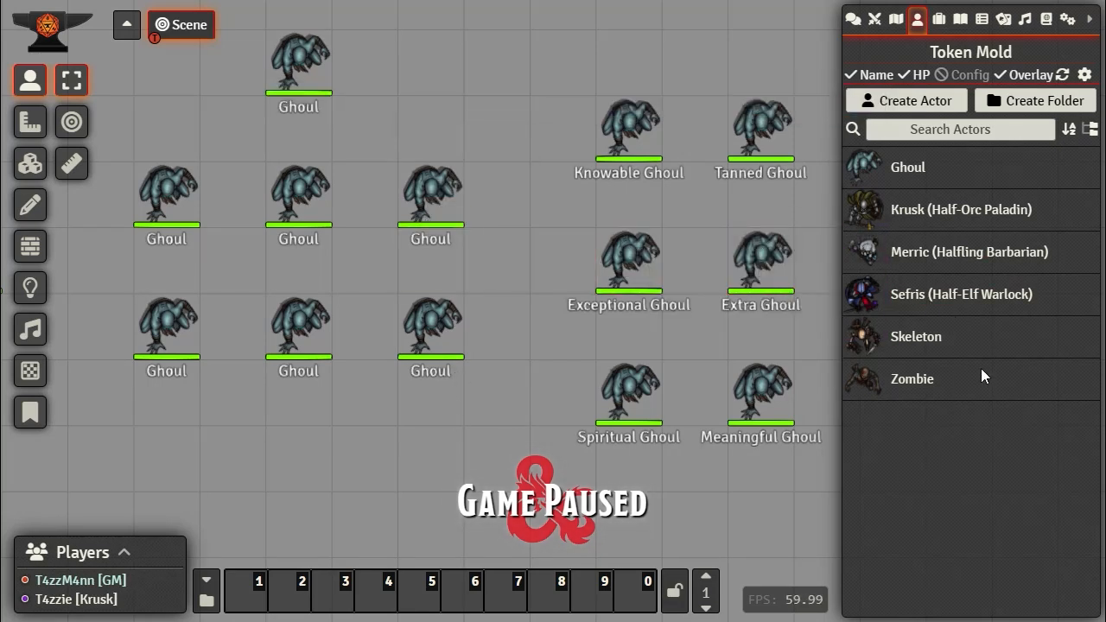
# Step: Restrict Token Mold to unlinked tokens only and bring up its Stat Overlay settings
pyautogui.click(1084, 75)
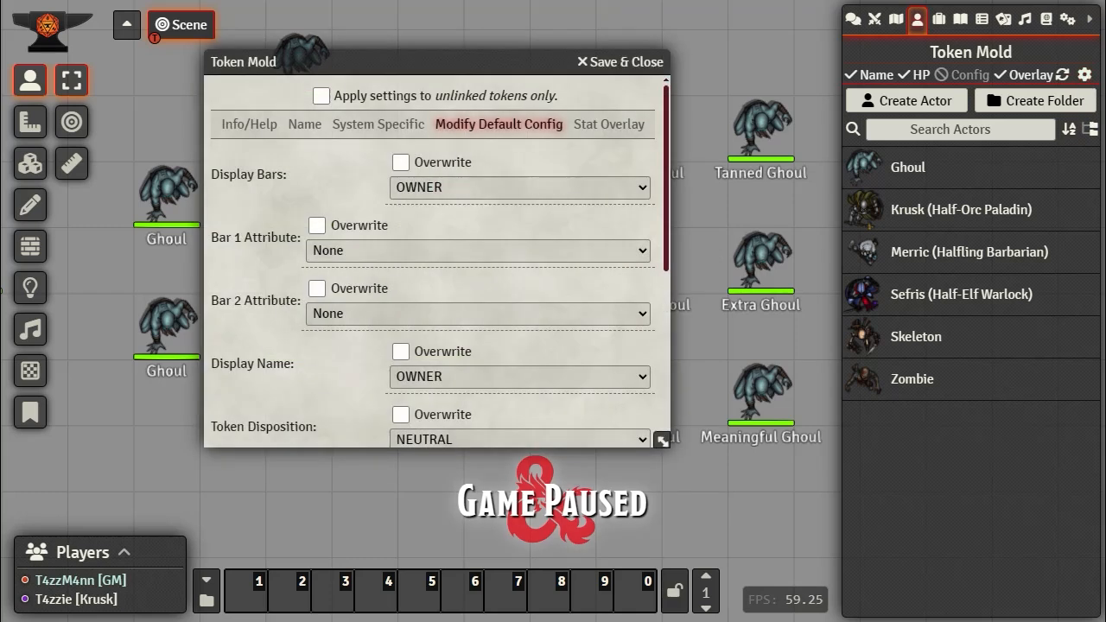
pyautogui.click(321, 96)
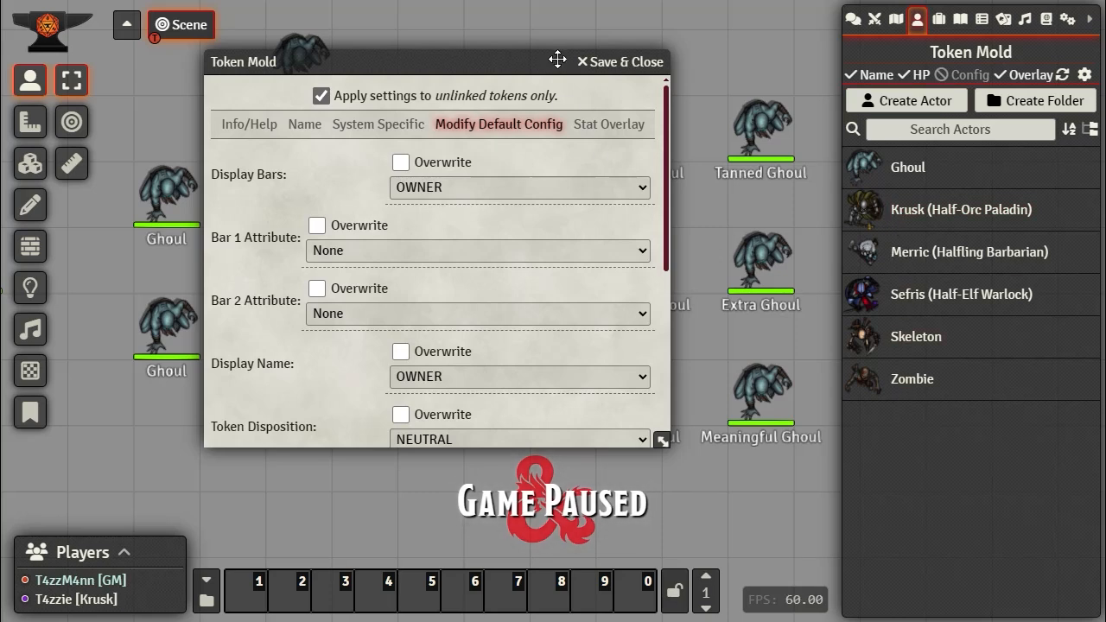
pyautogui.click(607, 128)
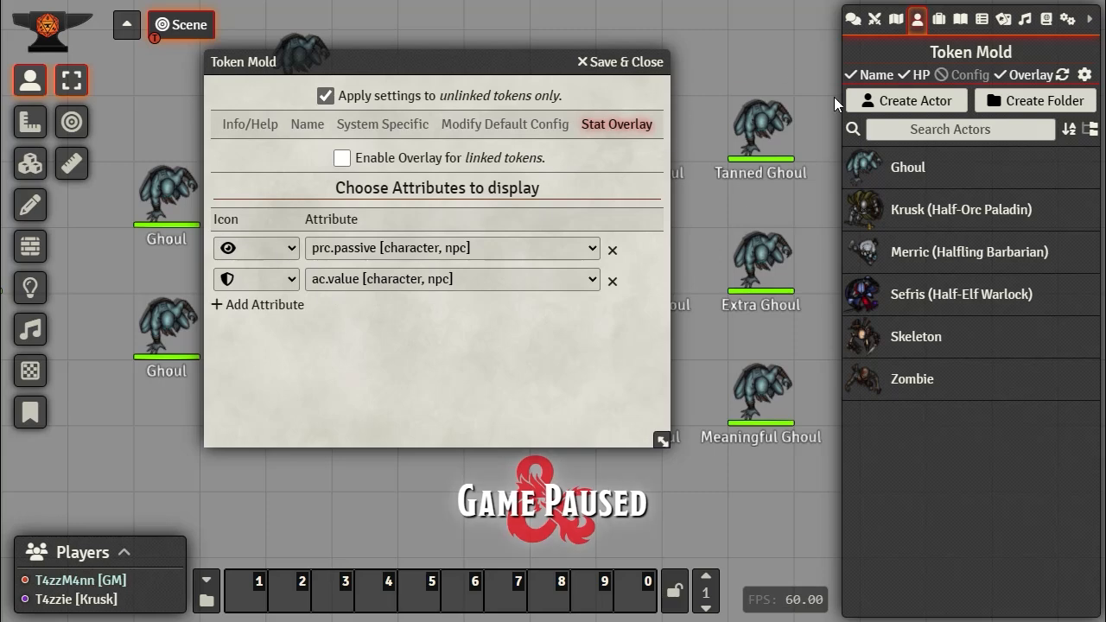
pyautogui.moveTo(515, 56); pyautogui.dragTo(564, 58)
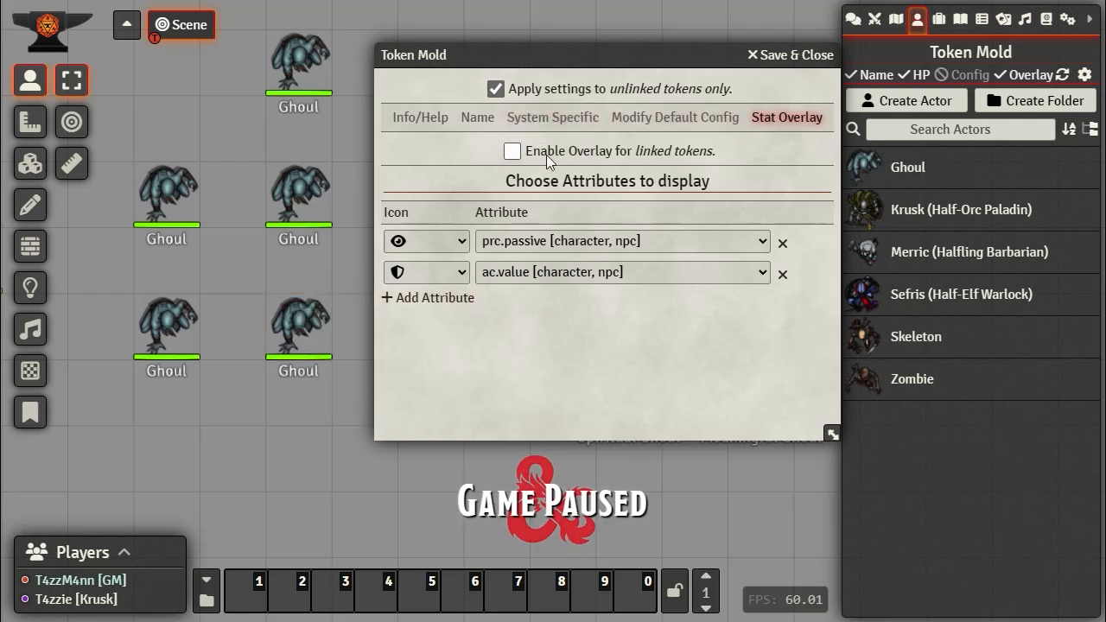
# Step: Remove the prc.passive overlay row and set the remaining overlay attribute to None
pyautogui.click(783, 243)
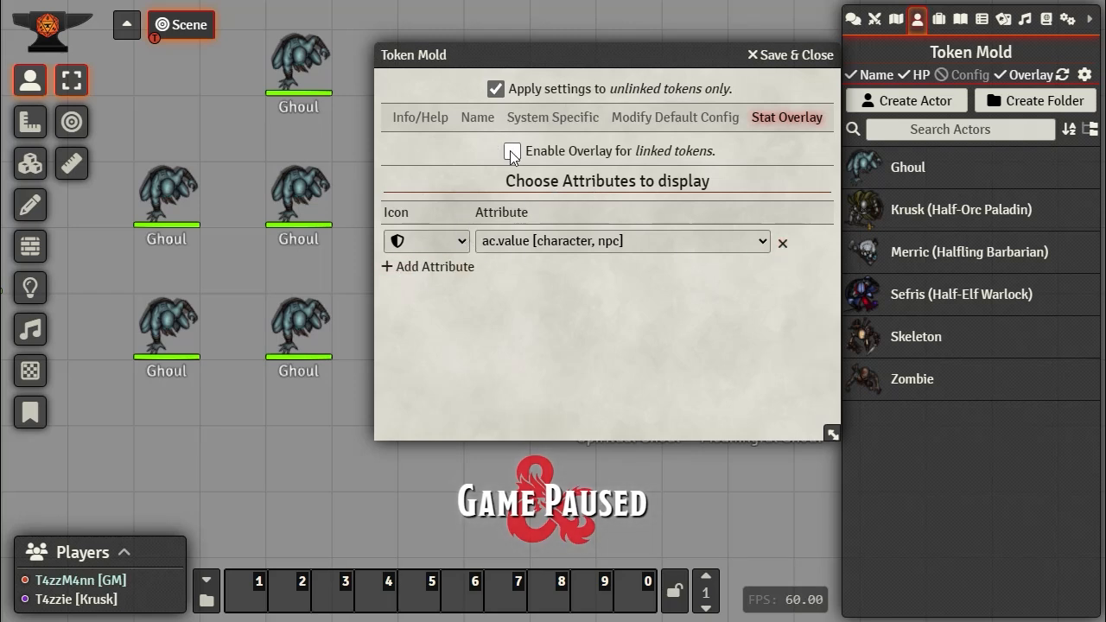
pyautogui.click(461, 241)
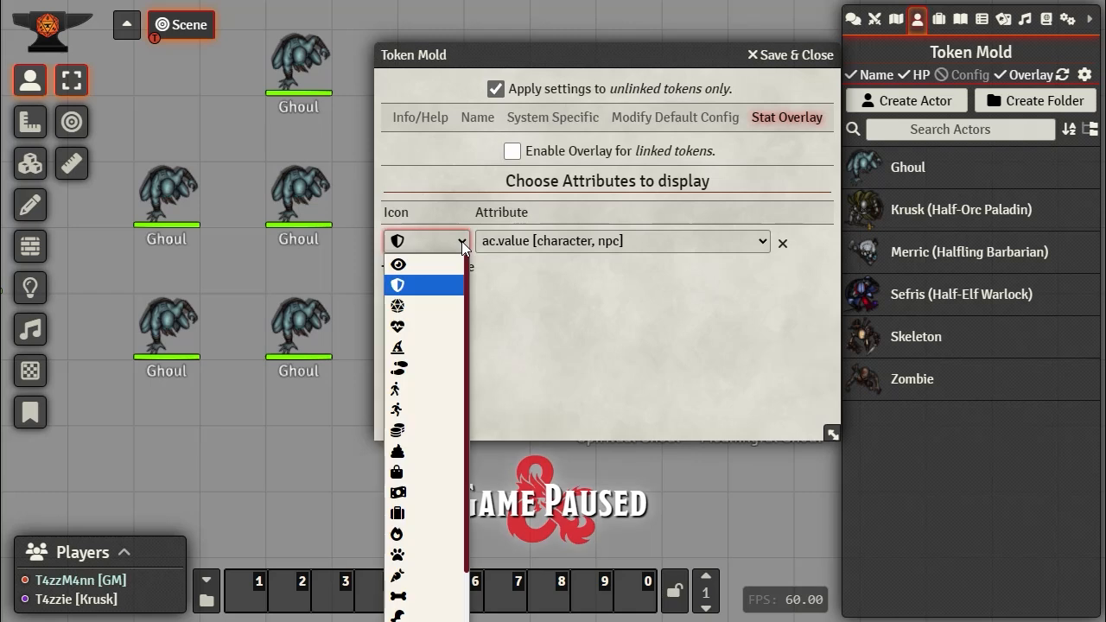
pyautogui.scroll(-2, 434, 340)
pyautogui.scroll(2, 436, 372)
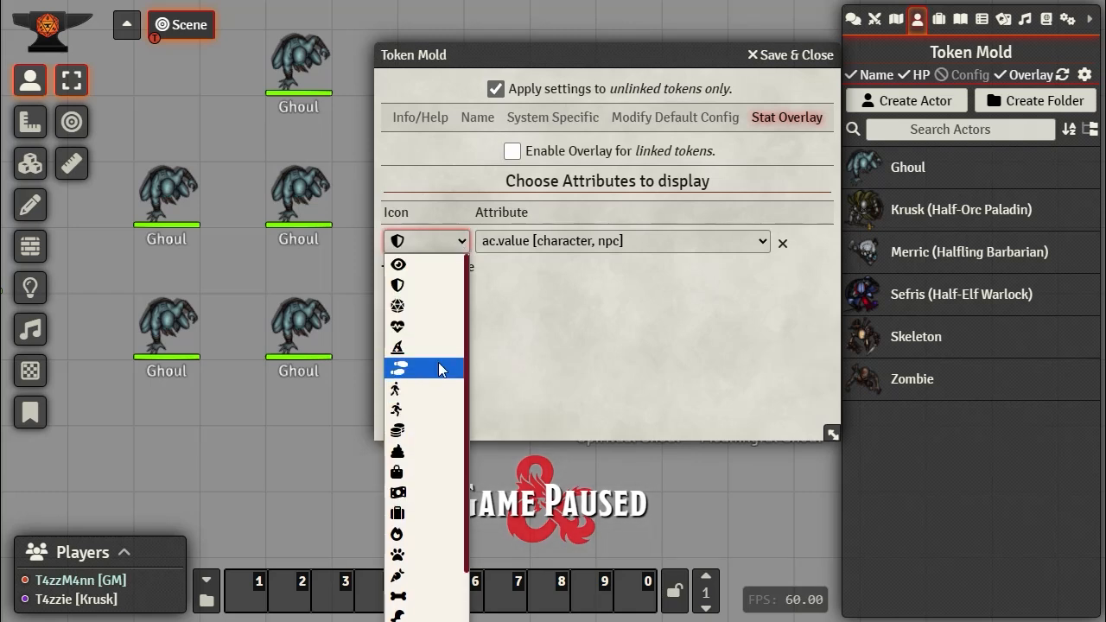
pyautogui.click(615, 278)
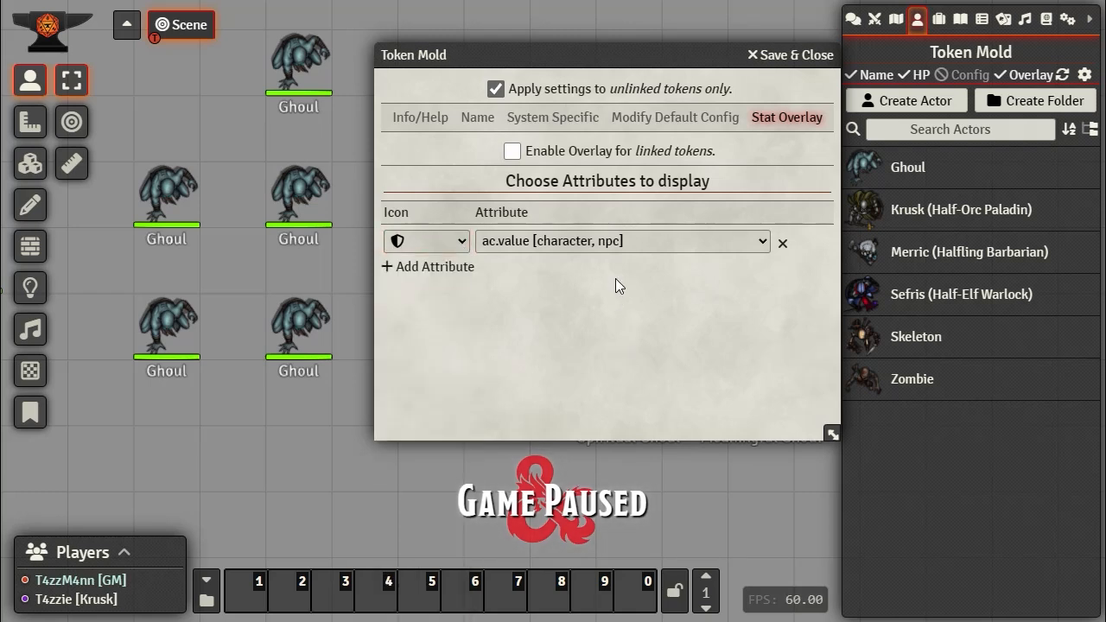
pyautogui.click(647, 243)
pyautogui.scroll(10, 639, 319)
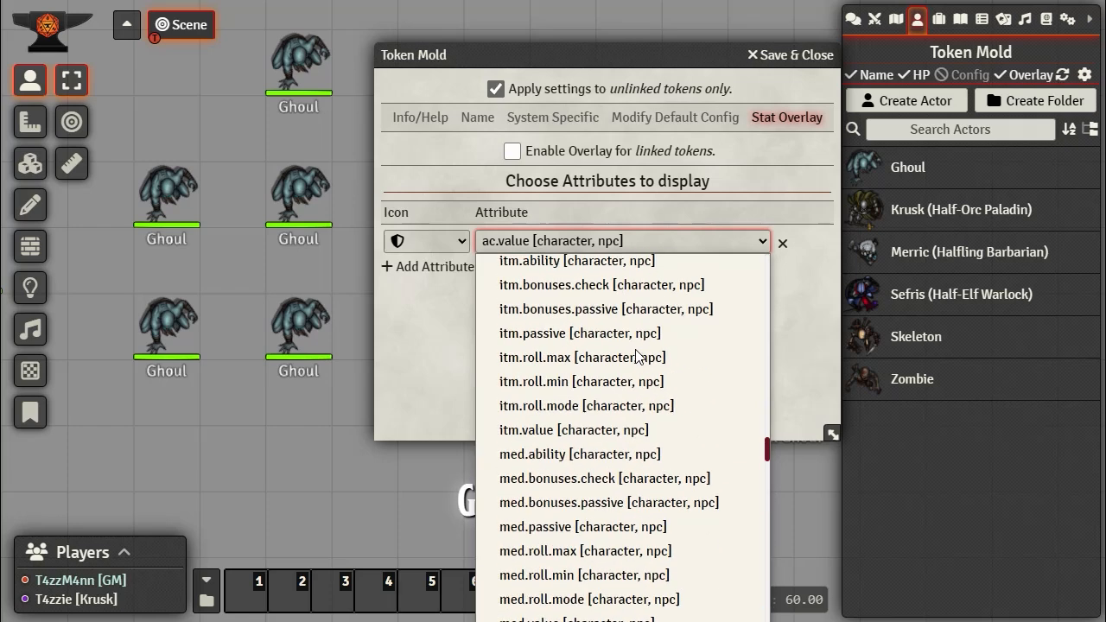
pyautogui.scroll(10, 639, 319)
pyautogui.click(697, 247)
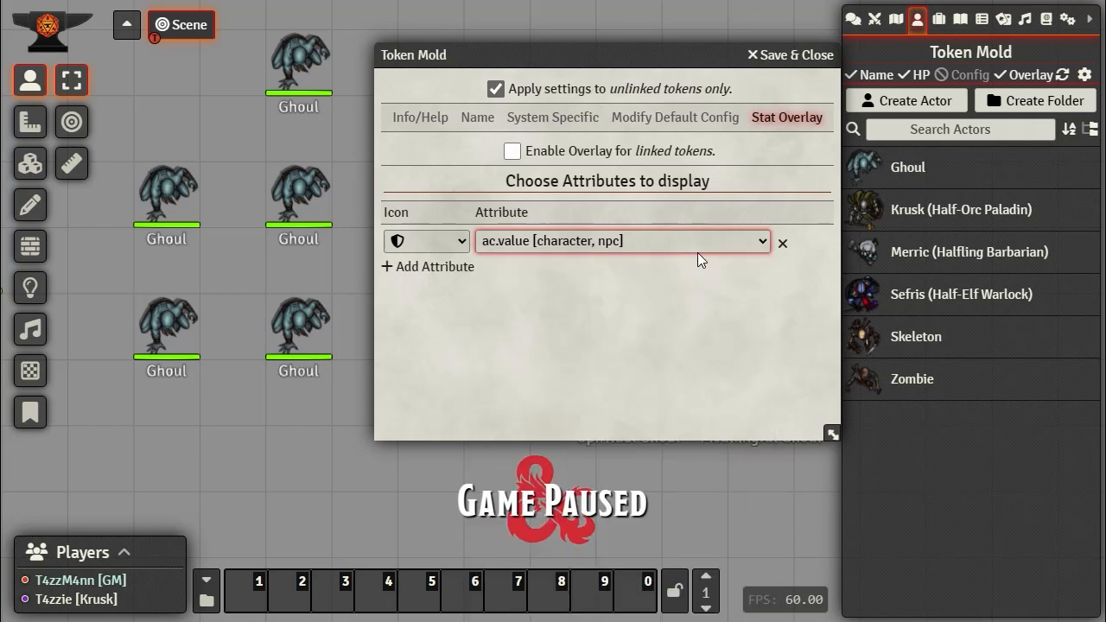
pyautogui.click(624, 239)
pyautogui.scroll(15, 605, 285)
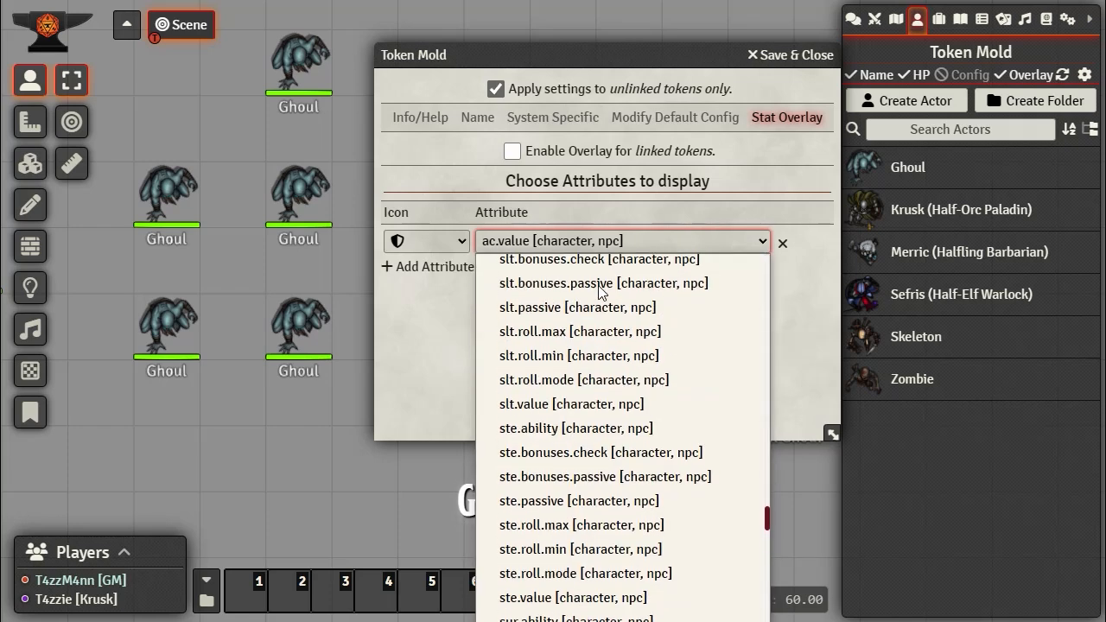
pyautogui.scroll(20, 598, 291)
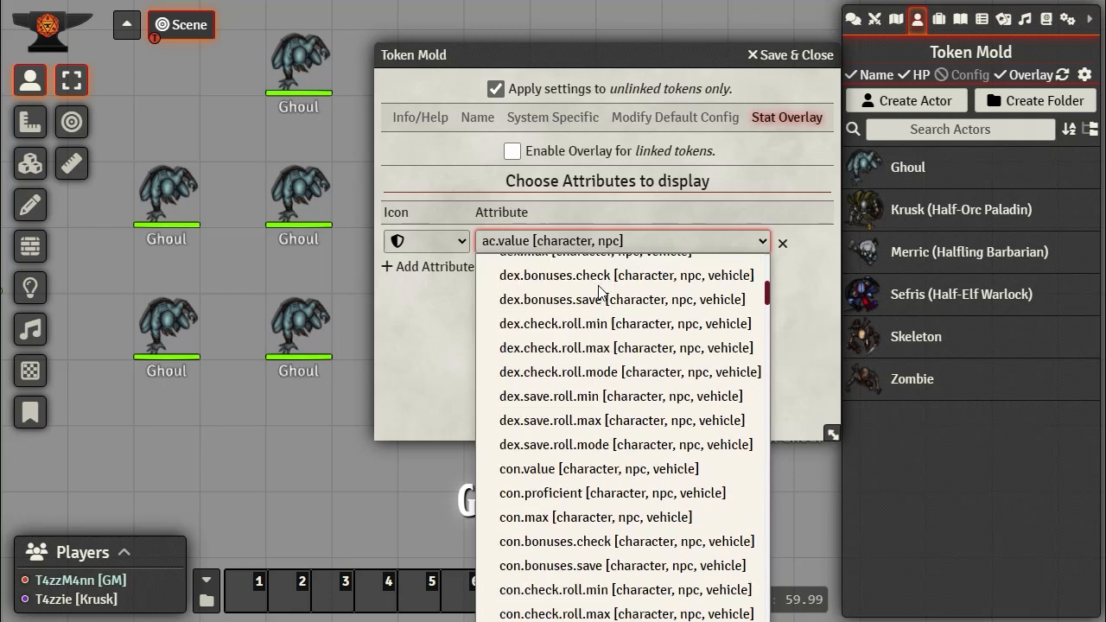
pyautogui.click(532, 268)
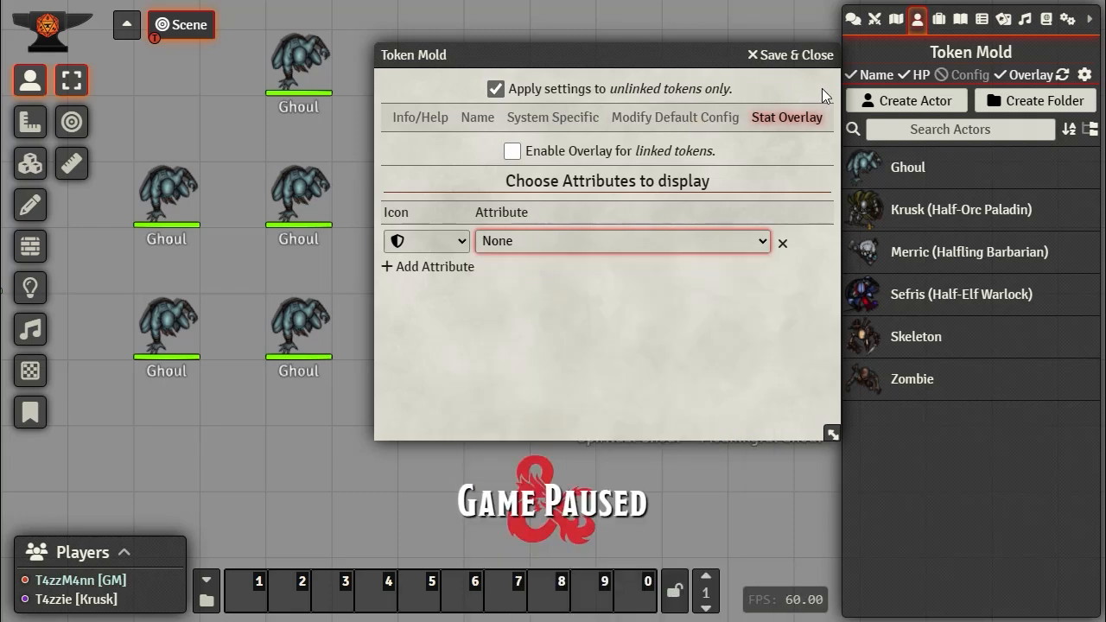
# Step: Save and close the Token Mold settings, then reopen and save them again
pyautogui.click(822, 53)
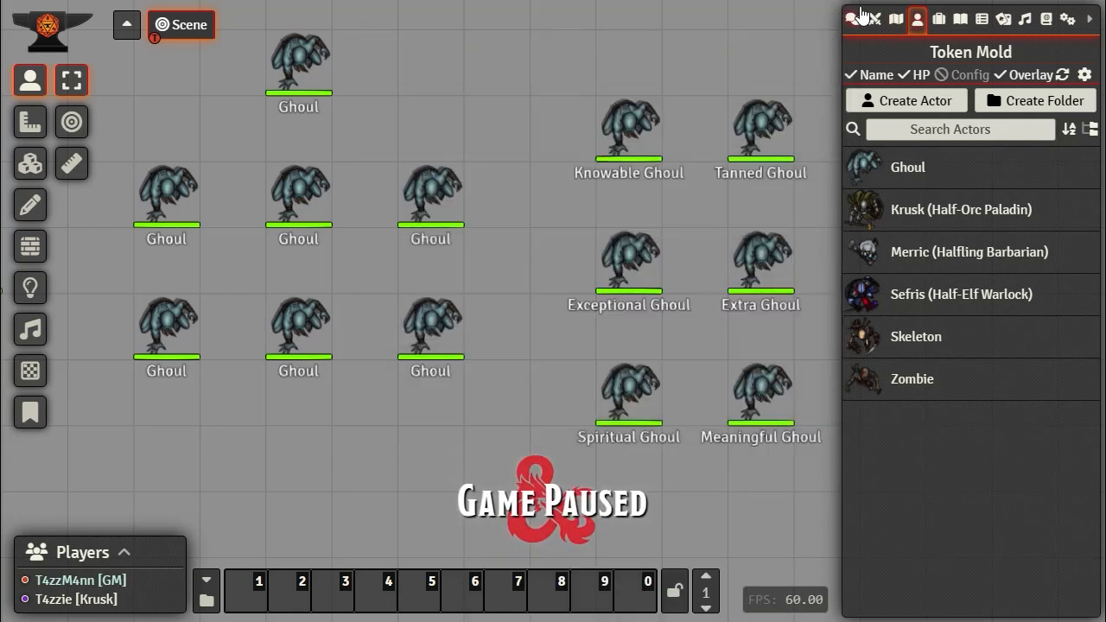
pyautogui.click(1084, 74)
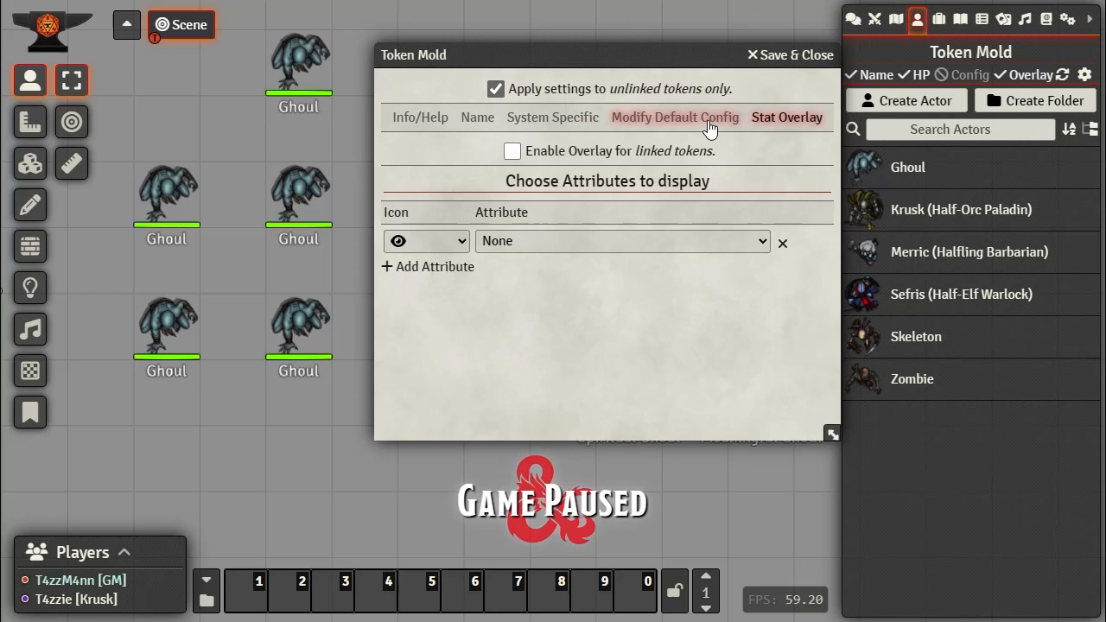
pyautogui.click(811, 55)
pyautogui.moveTo(309, 366)
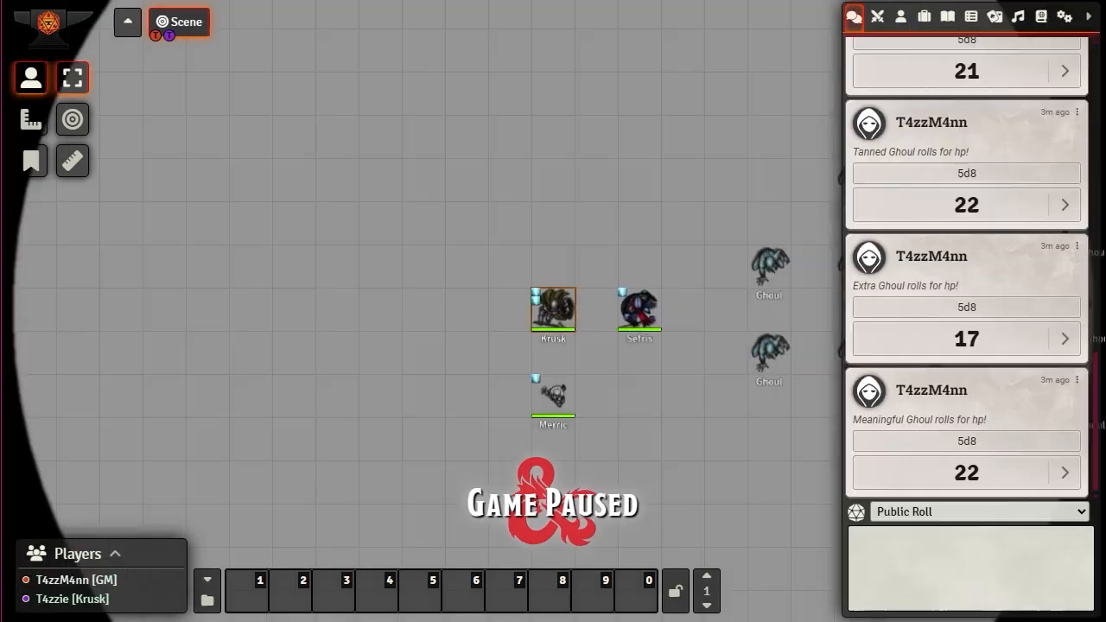
pyautogui.moveTo(745, 427); pyautogui.dragTo(433, 379)
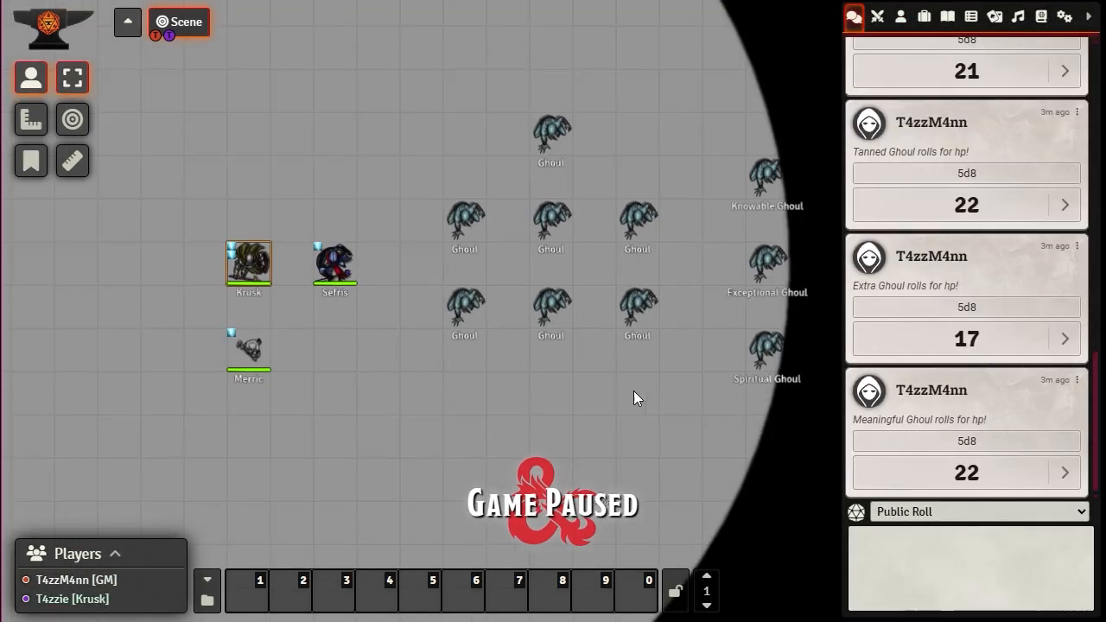
pyautogui.moveTo(633, 390); pyautogui.dragTo(490, 388)
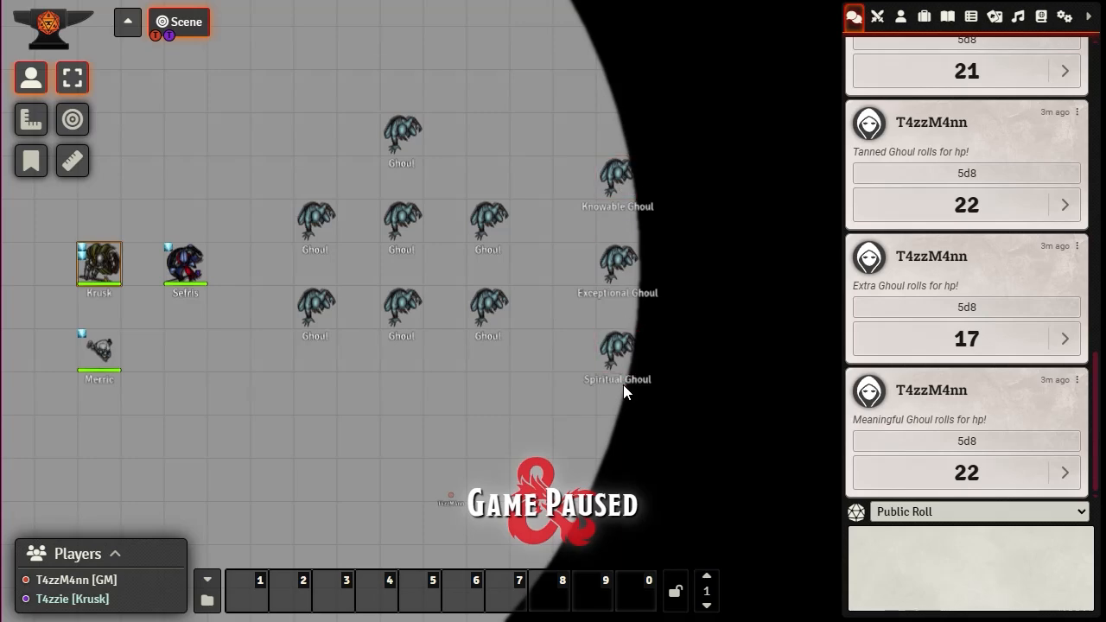
pyautogui.scroll(4, 618, 354)
pyautogui.scroll(3, 620, 356)
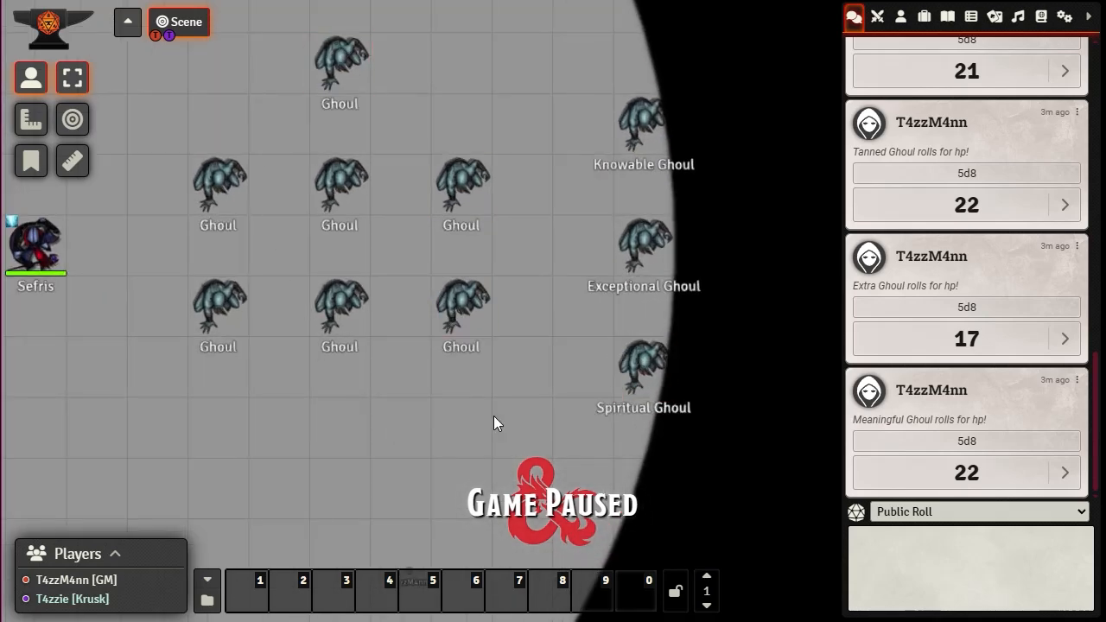
pyautogui.scroll(-6, 475, 400)
pyautogui.moveTo(414, 414)
pyautogui.mouseDown()
pyautogui.moveTo(565, 444)
pyautogui.moveTo(408, 405)
pyautogui.mouseUp()
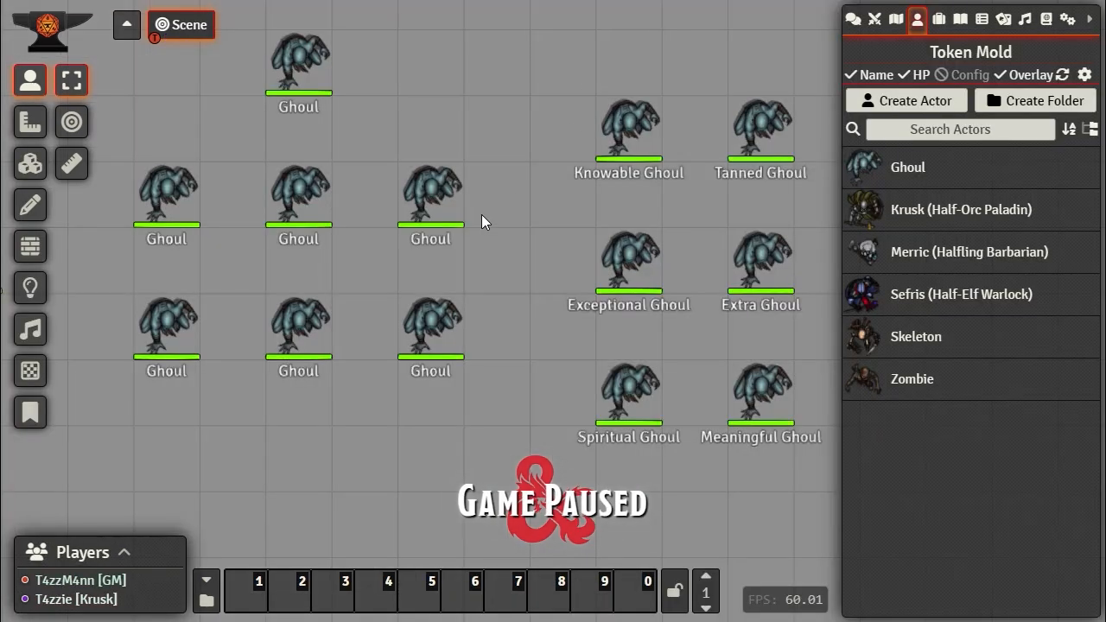
# Step: Drop a new uniquely named Ghoul token onto the map
pyautogui.scroll(-1, 521, 275)
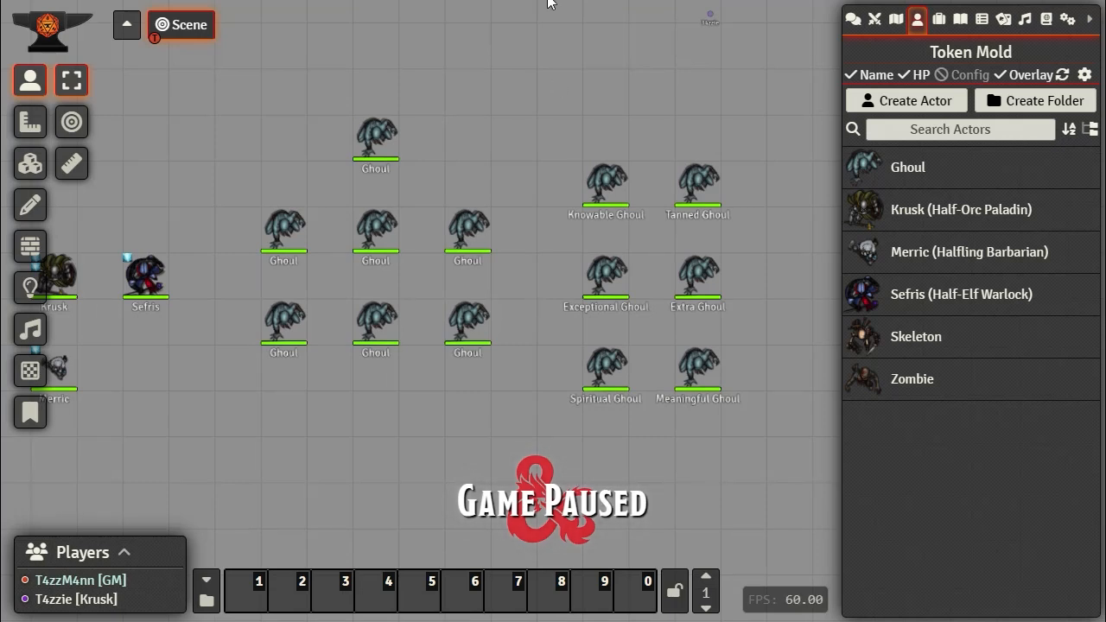
pyautogui.moveTo(468, 143); pyautogui.dragTo(475, 113)
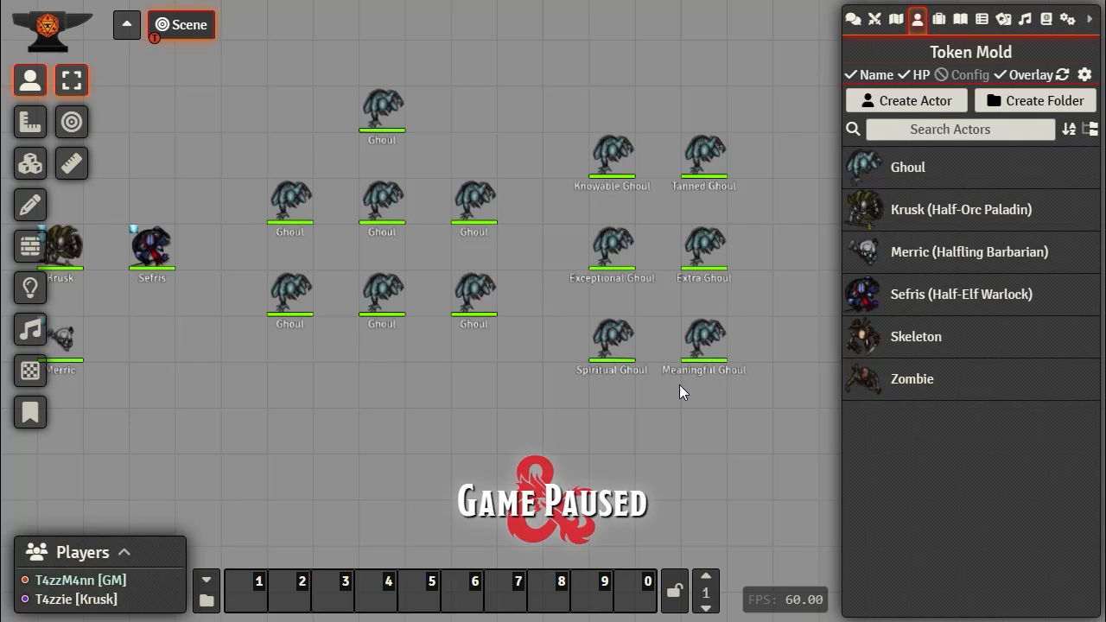
pyautogui.moveTo(475, 208)
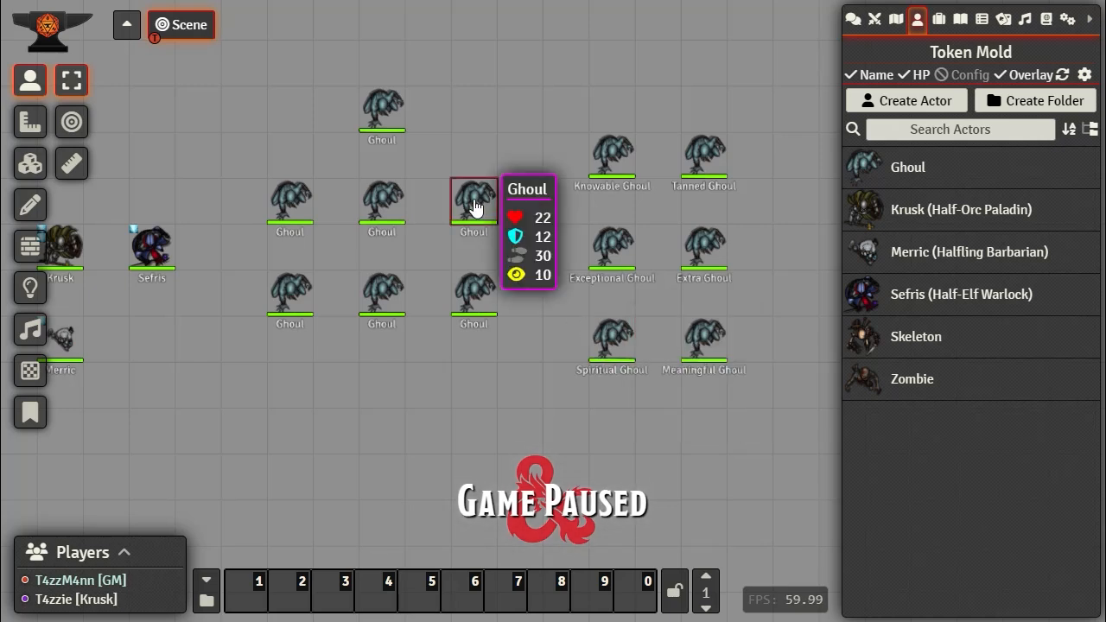
pyautogui.moveTo(908, 177); pyautogui.dragTo(475, 155)
# Step: Delete one plain Ghoul, move another below the group, and select the seven plain Ghouls
pyautogui.moveTo(471, 218)
pyautogui.press('Delete')
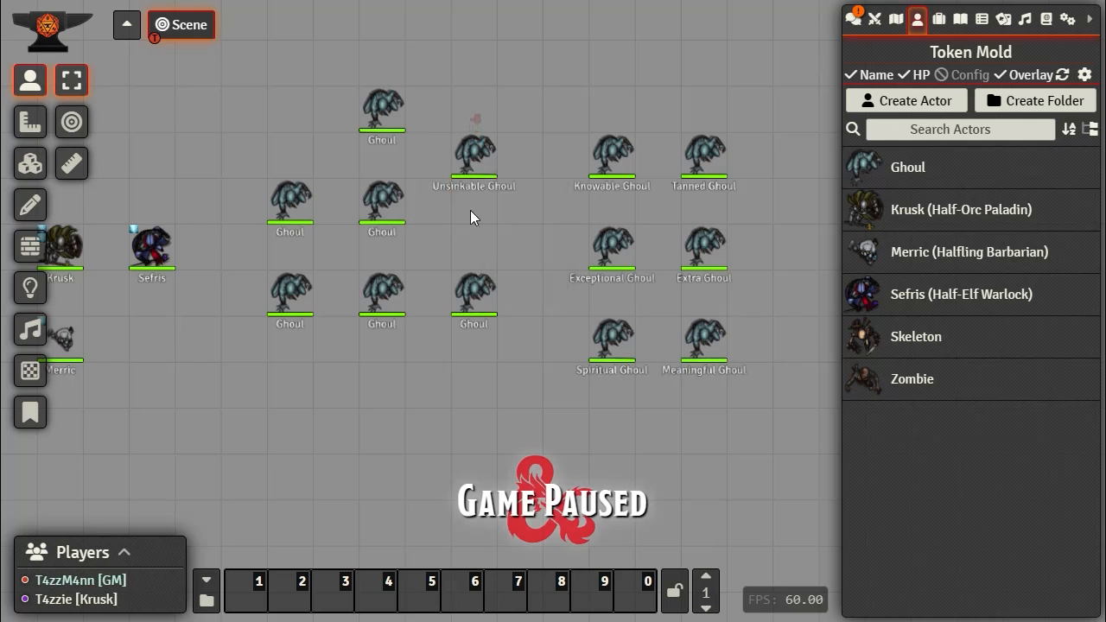
pyautogui.moveTo(471, 304)
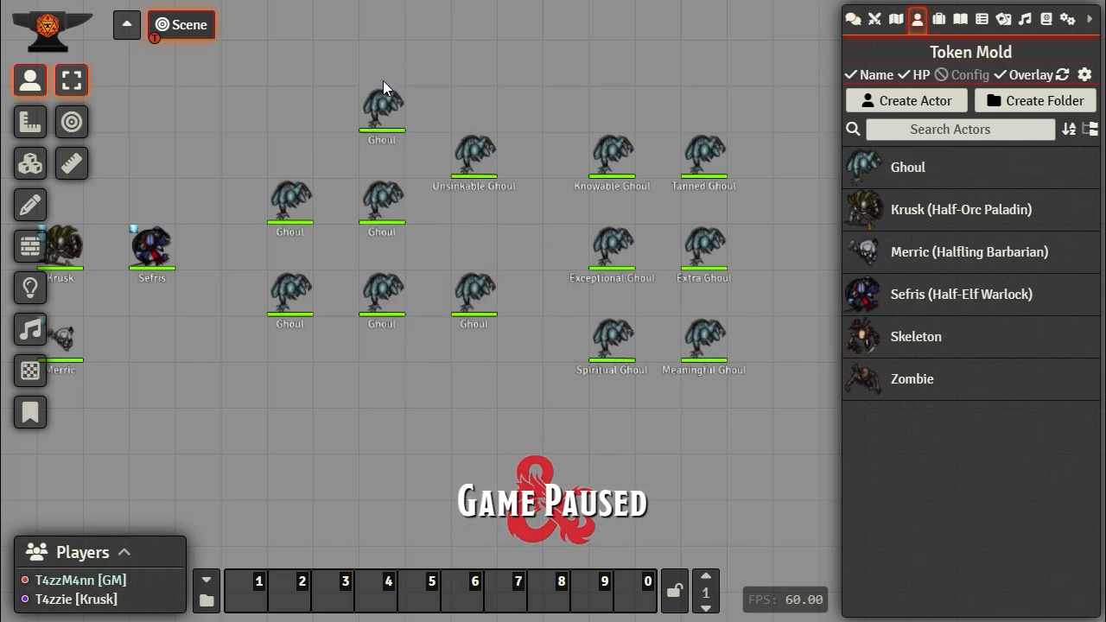
pyautogui.moveTo(471, 300); pyautogui.dragTo(386, 386)
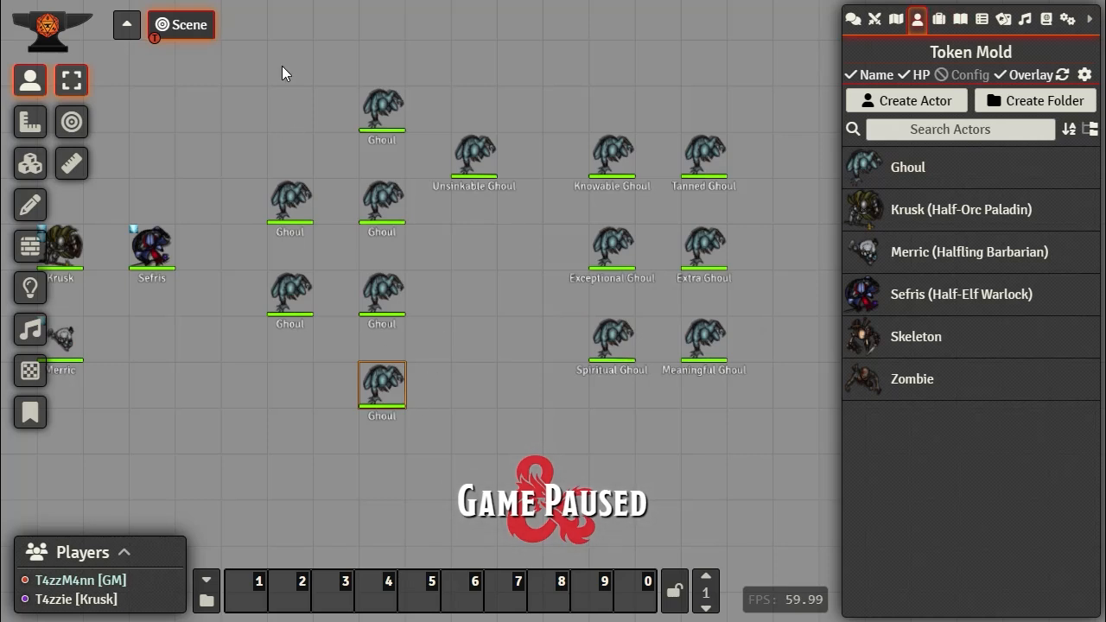
pyautogui.moveTo(259, 53); pyautogui.dragTo(424, 442)
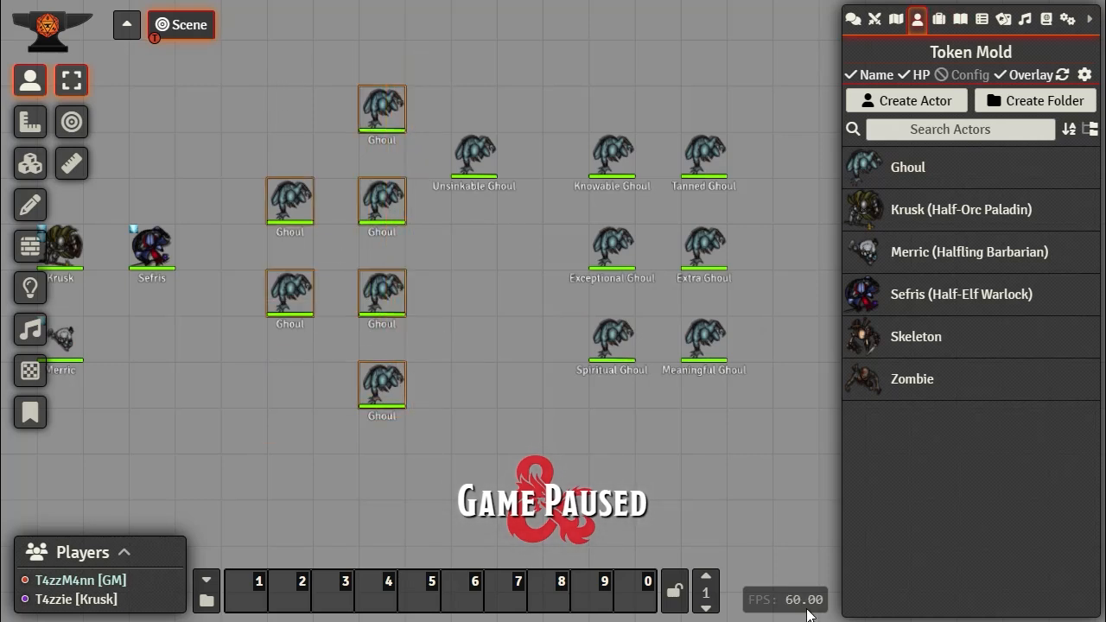
# Step: Reapply Token Mold to the selected Ghouls, renaming them like Dressy Ghoul and rerolling HP
pyautogui.click(1063, 77)
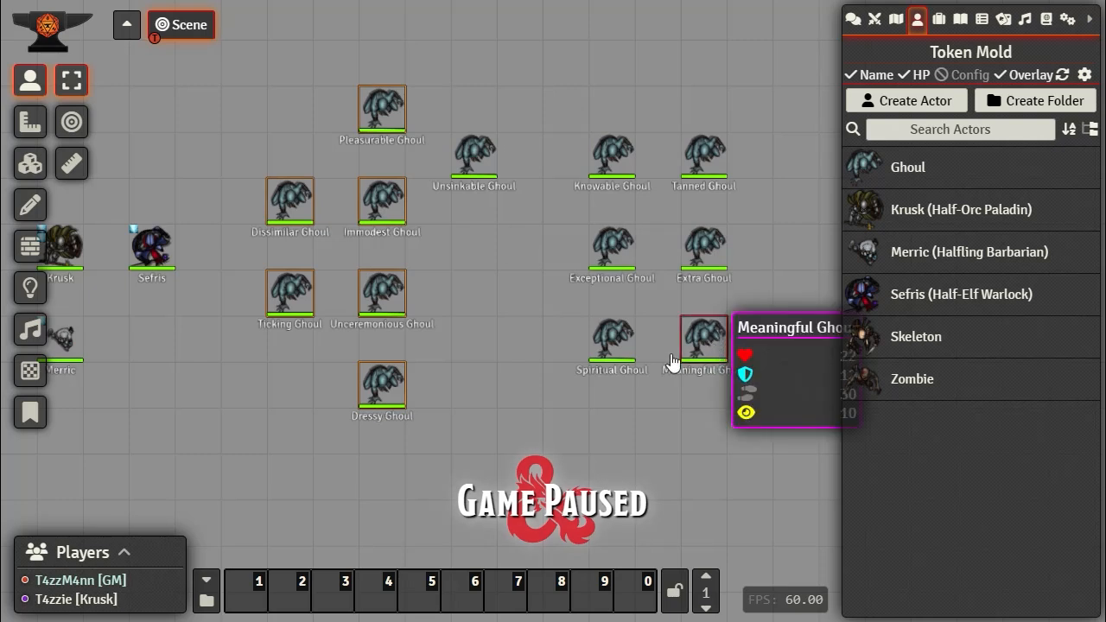
pyautogui.moveTo(383, 404)
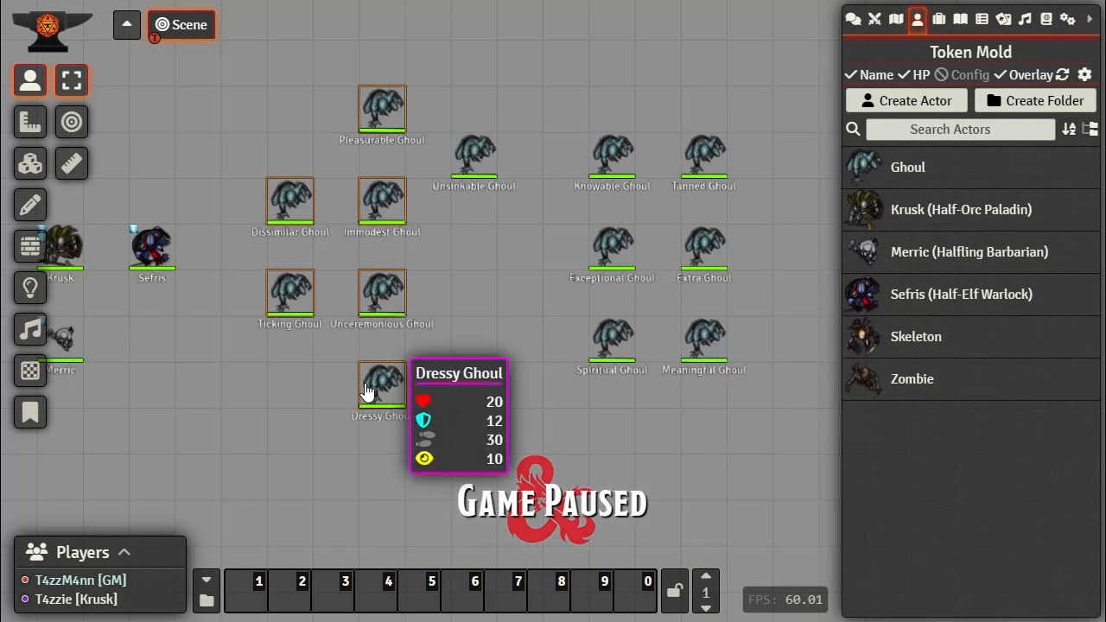
pyautogui.moveTo(381, 115)
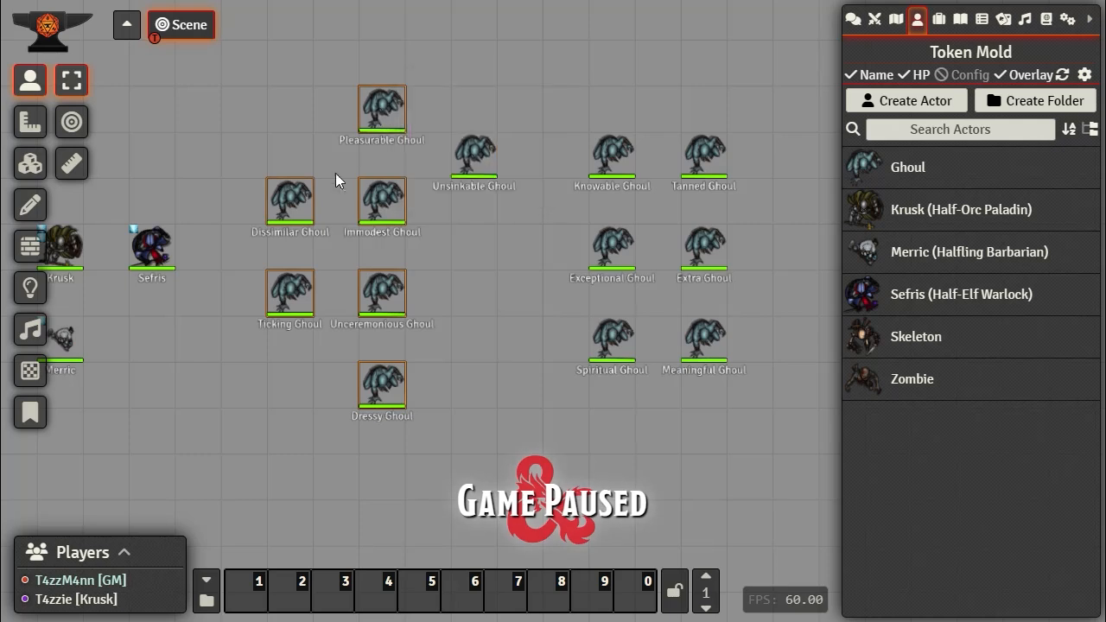
pyautogui.moveTo(245, 57); pyautogui.dragTo(757, 466)
pyautogui.rightClick(702, 340)
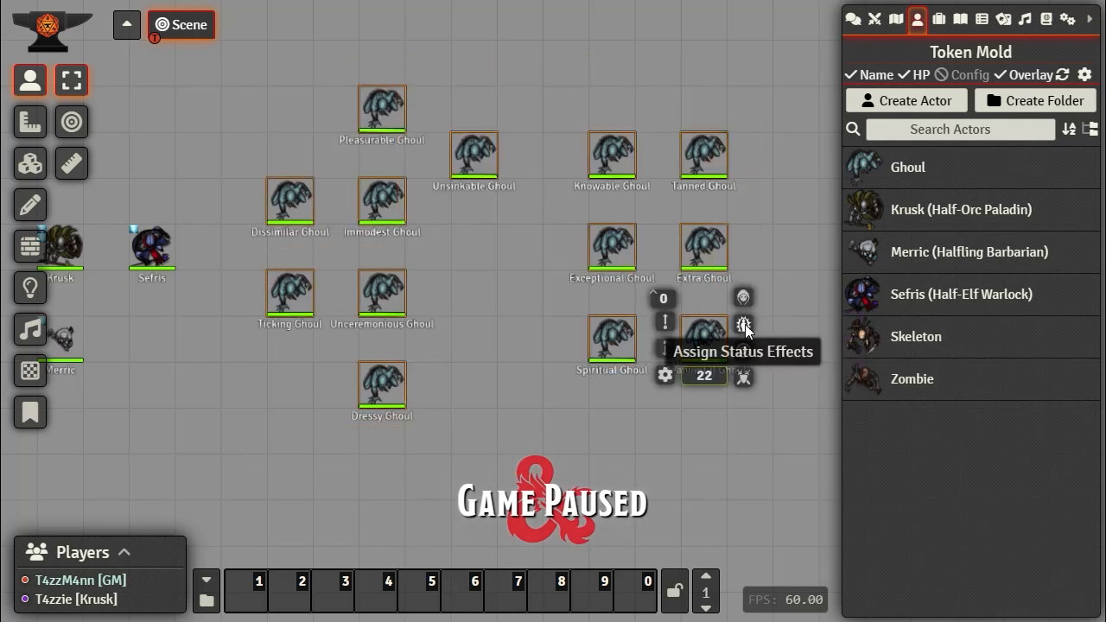
pyautogui.click(746, 322)
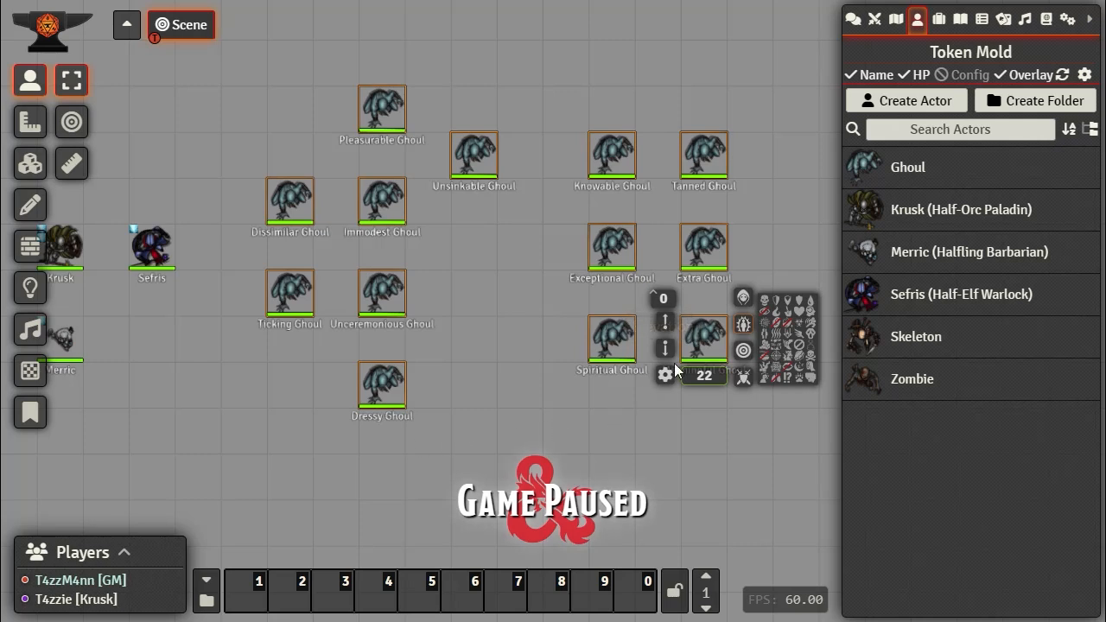
pyautogui.click(742, 326)
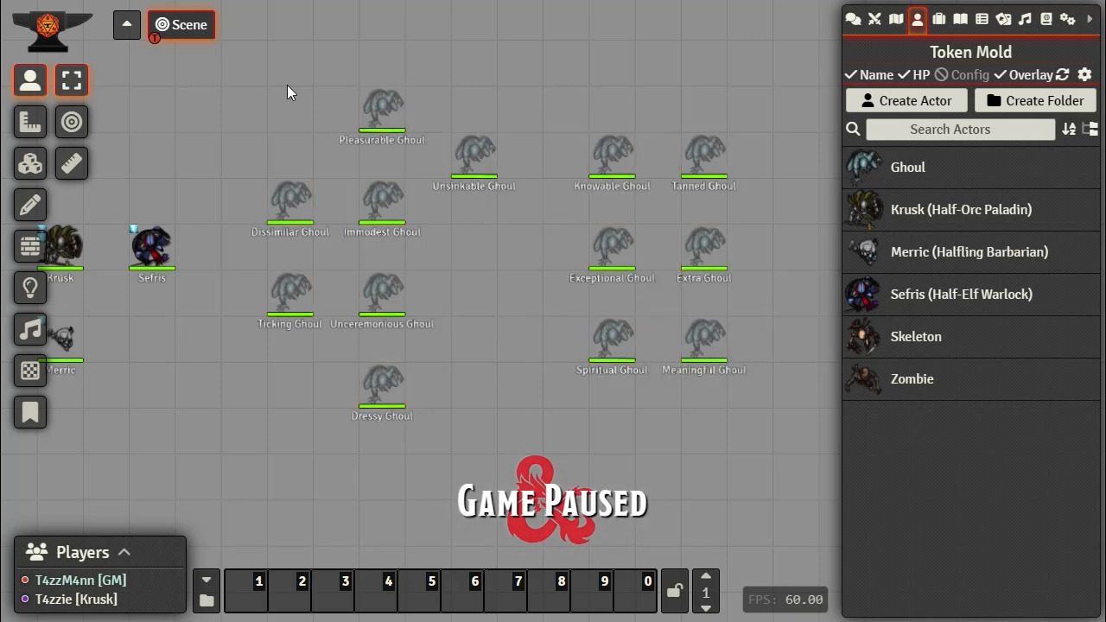
pyautogui.moveTo(245, 65); pyautogui.dragTo(773, 445)
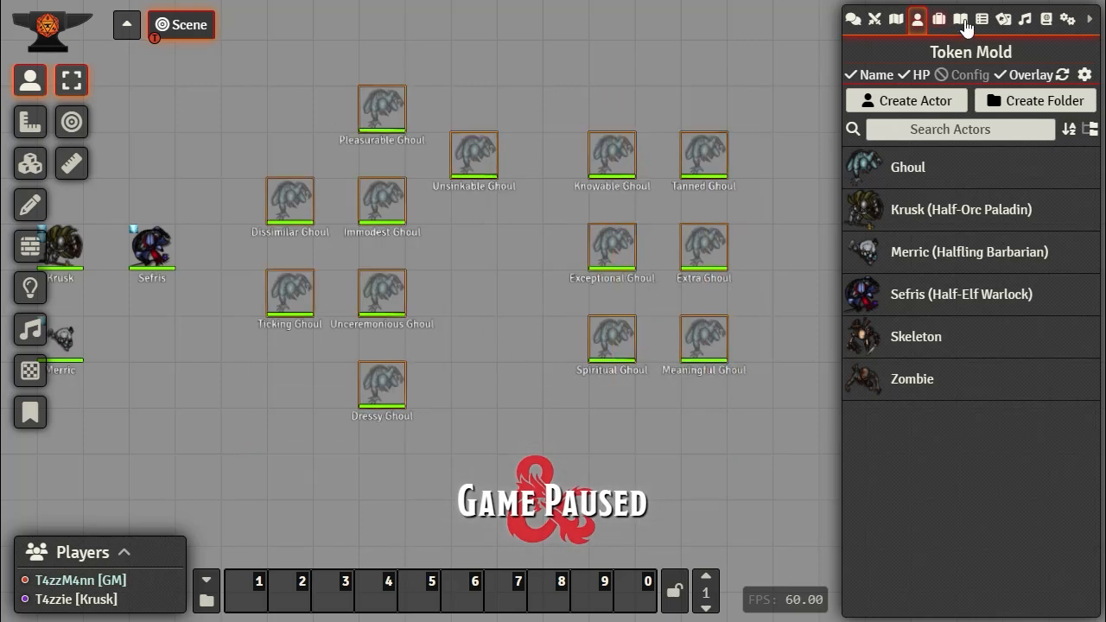
pyautogui.rightClick(380, 211)
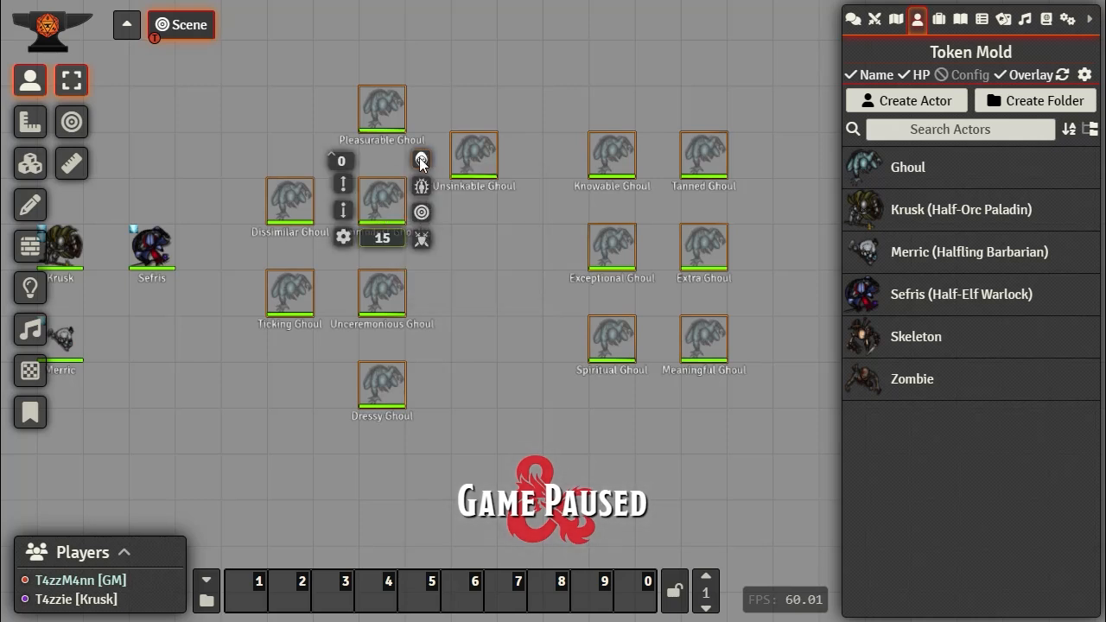
pyautogui.click(507, 326)
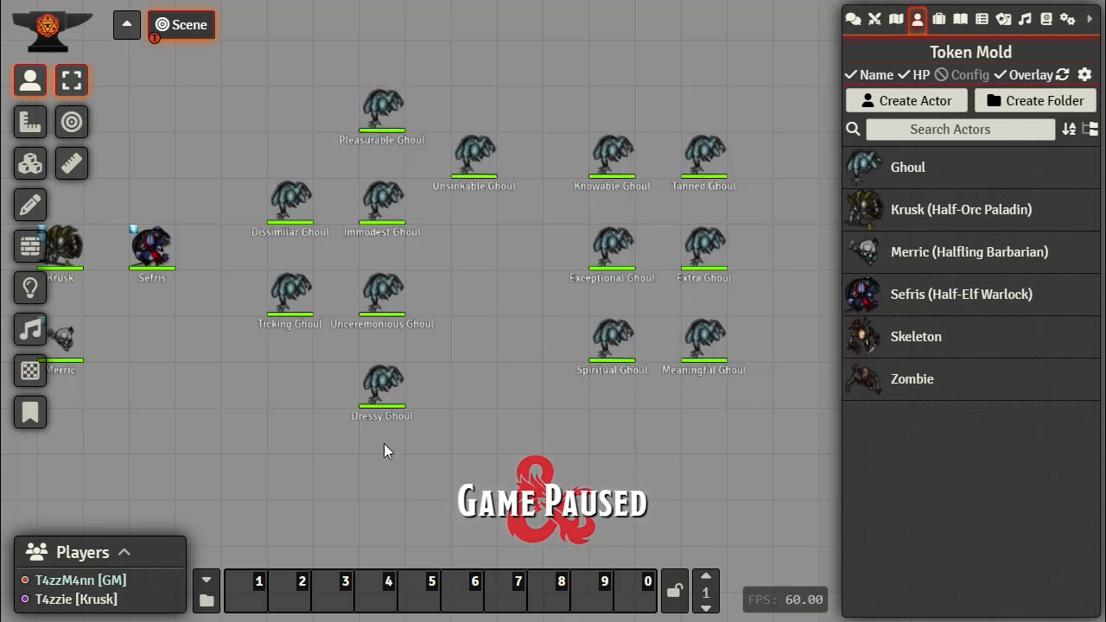
# Step: Place a Sefris token on the scene, then select and delete it
pyautogui.scroll(-4, 524, 358)
pyautogui.moveTo(298, 373); pyautogui.dragTo(419, 338)
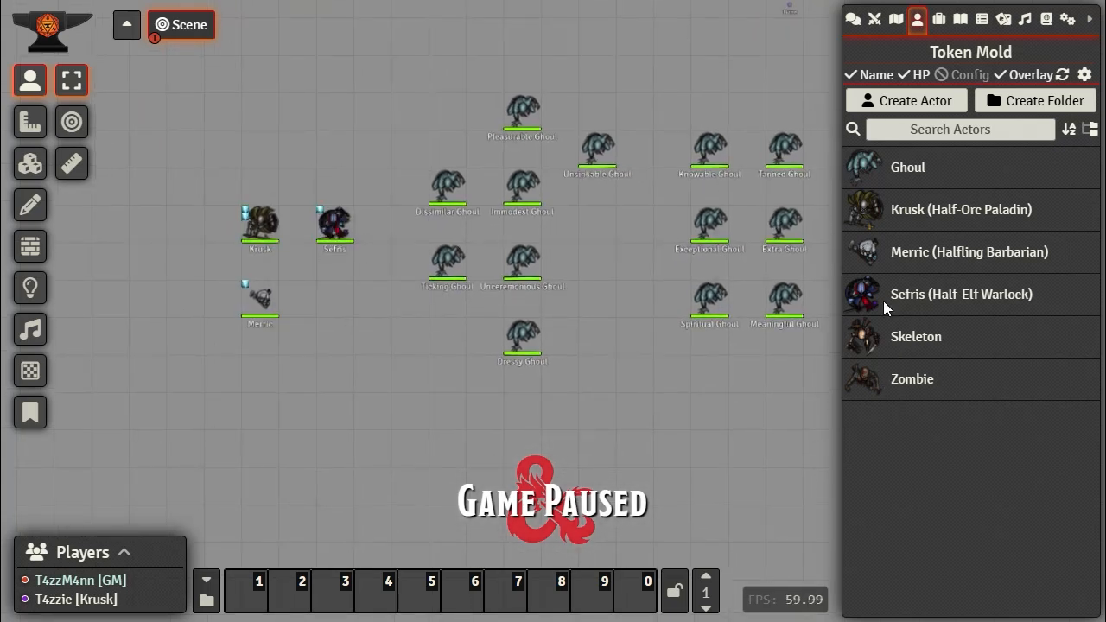
pyautogui.moveTo(881, 306); pyautogui.dragTo(342, 375)
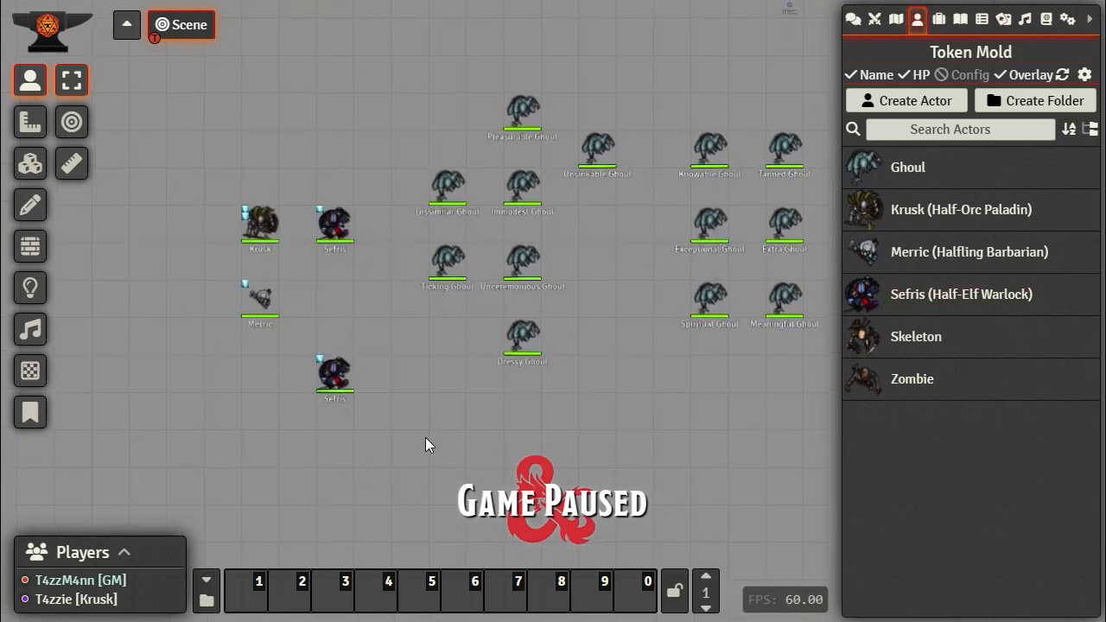
pyautogui.moveTo(415, 445); pyautogui.dragTo(308, 331)
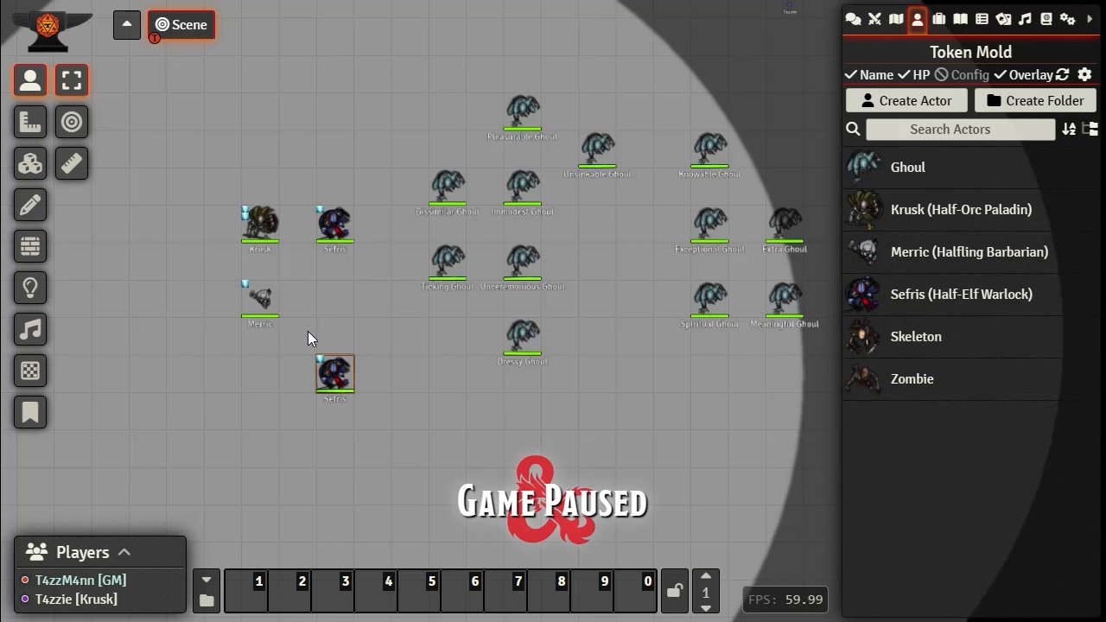
pyautogui.press('Delete')
pyautogui.moveTo(659, 317); pyautogui.dragTo(581, 360)
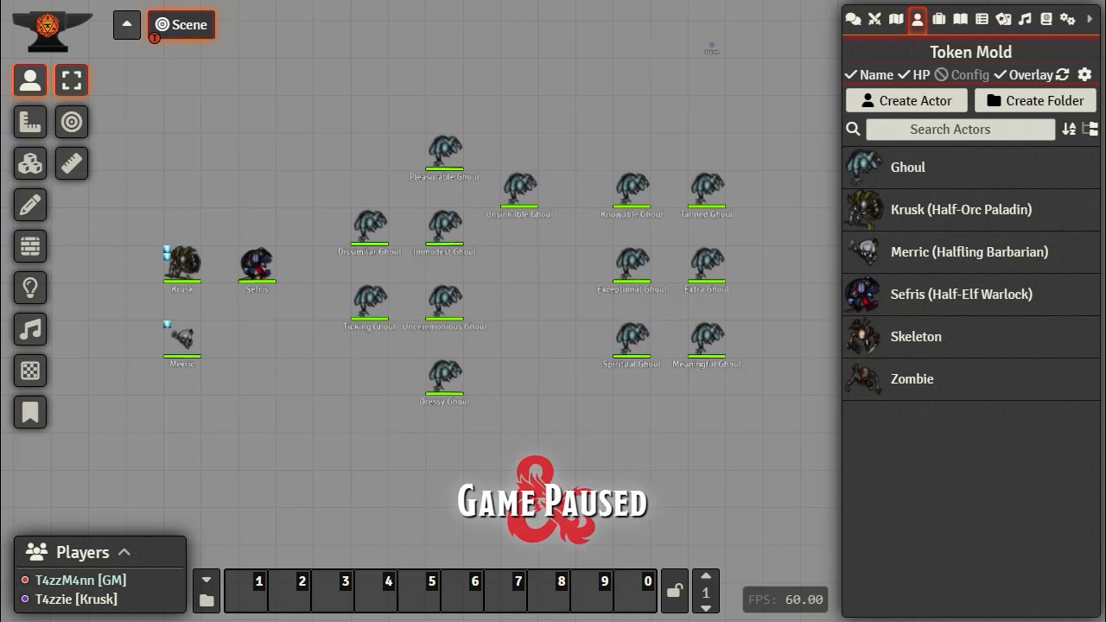
# Step: Show Game Settings, open and close Configure Settings, then open Manage Modules
pyautogui.click(1066, 18)
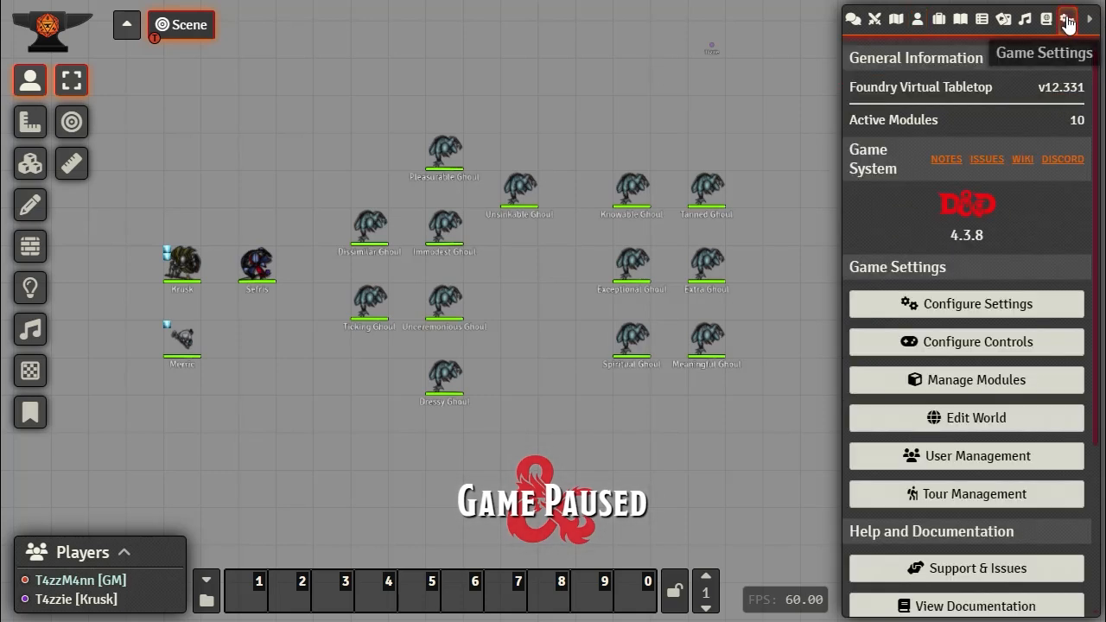
pyautogui.click(957, 309)
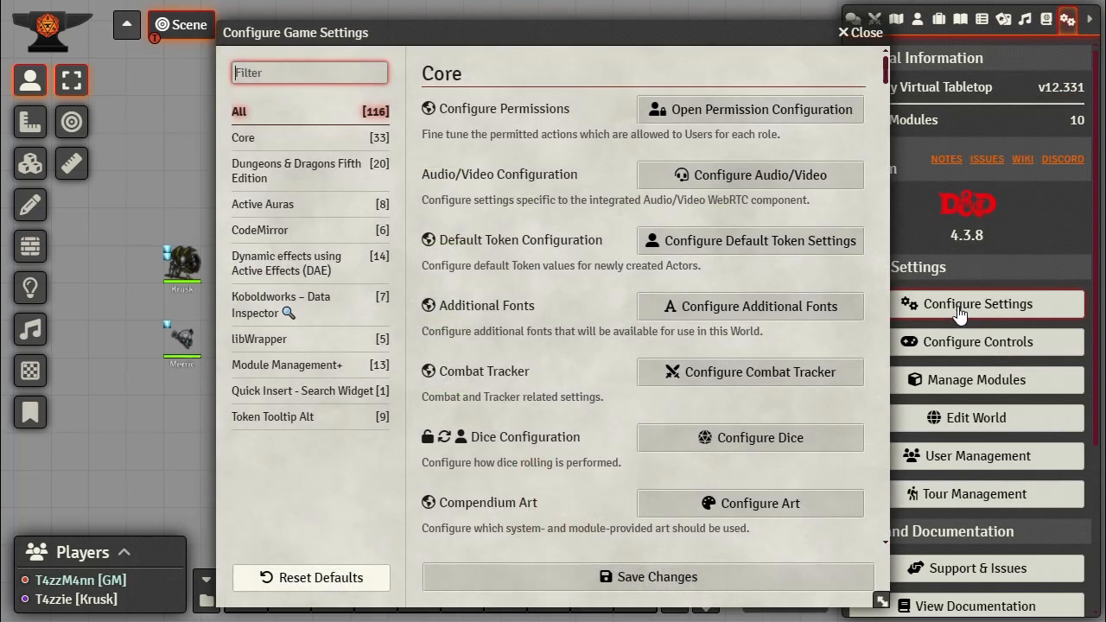
pyautogui.click(860, 32)
pyautogui.scroll(-3, 1003, 256)
pyautogui.scroll(2, 1004, 266)
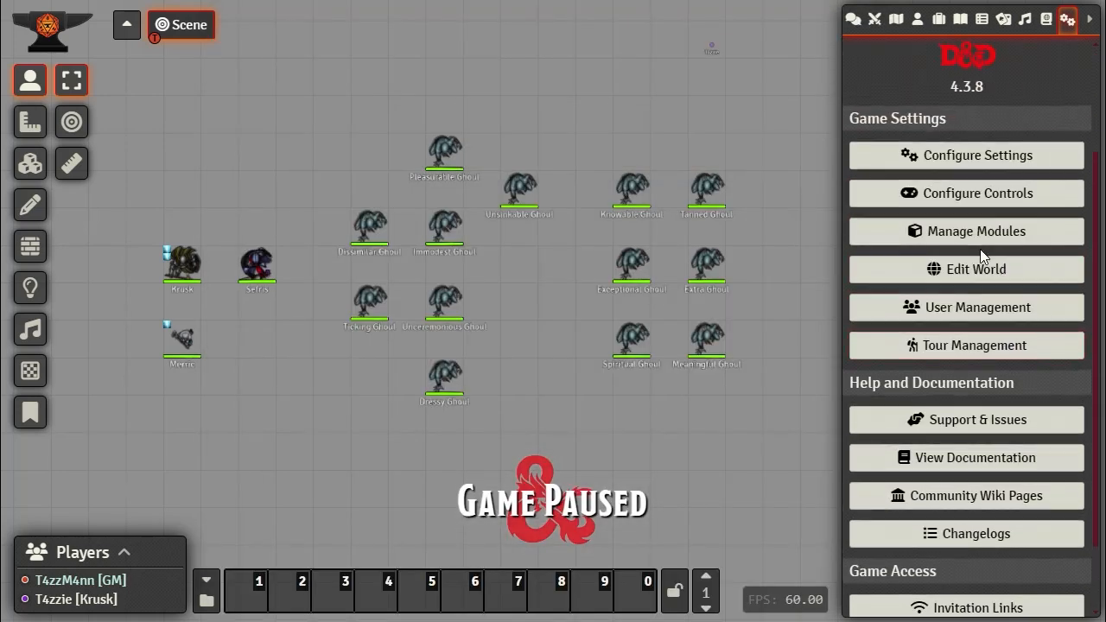
pyautogui.click(963, 231)
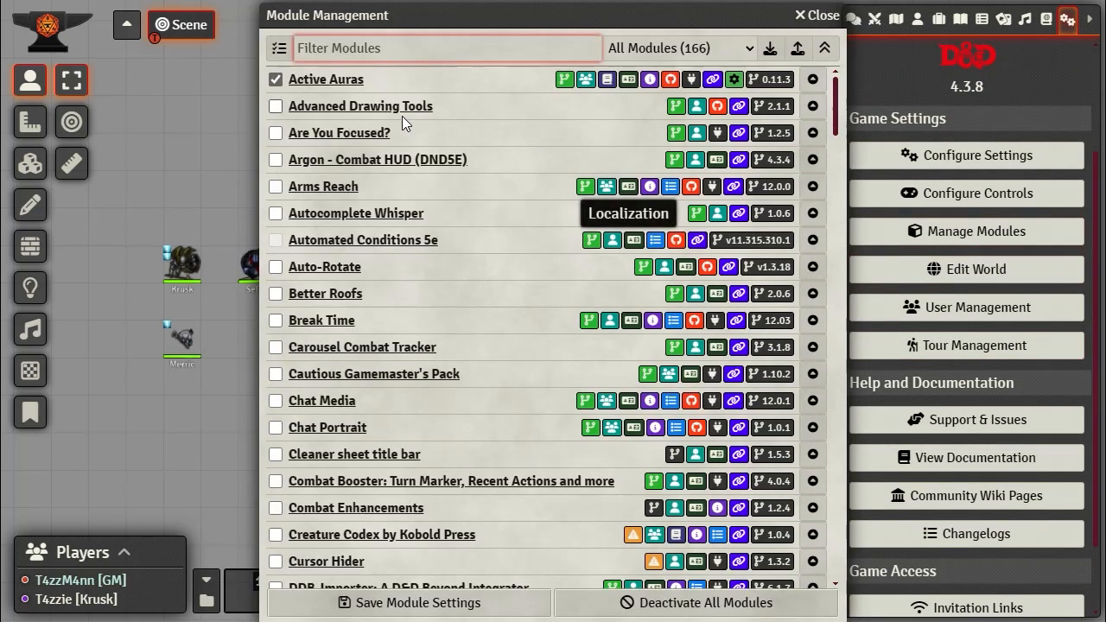
# Step: Scroll the Module Management list down to the Token modules such as Token Auras
pyautogui.scroll(-5, 402, 123)
pyautogui.scroll(-6, 402, 123)
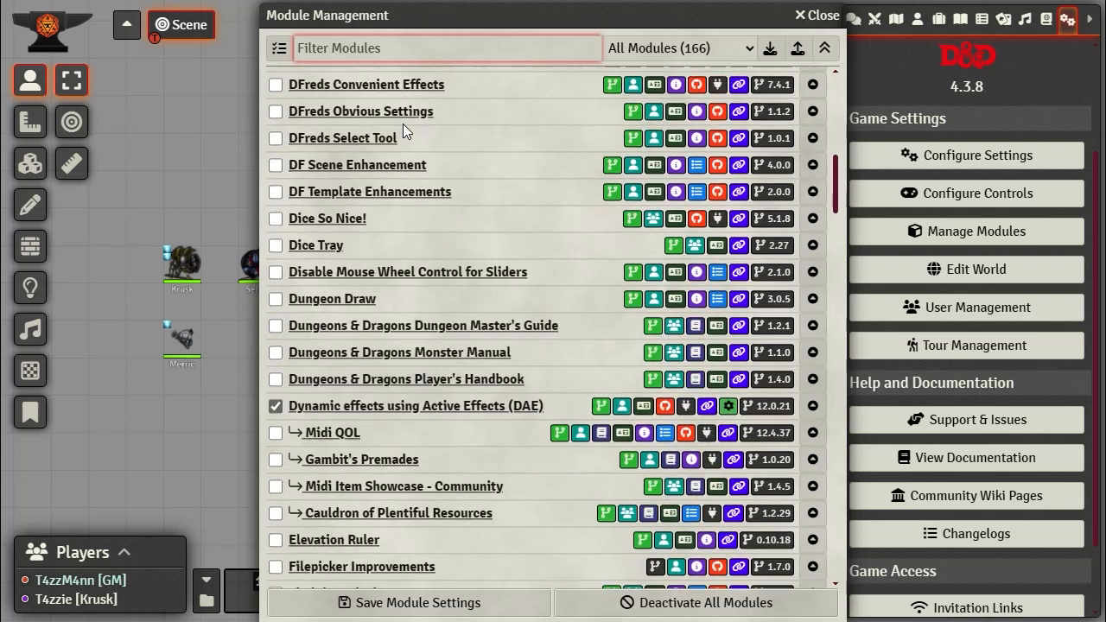
pyautogui.scroll(4, 403, 123)
pyautogui.scroll(4, 403, 123)
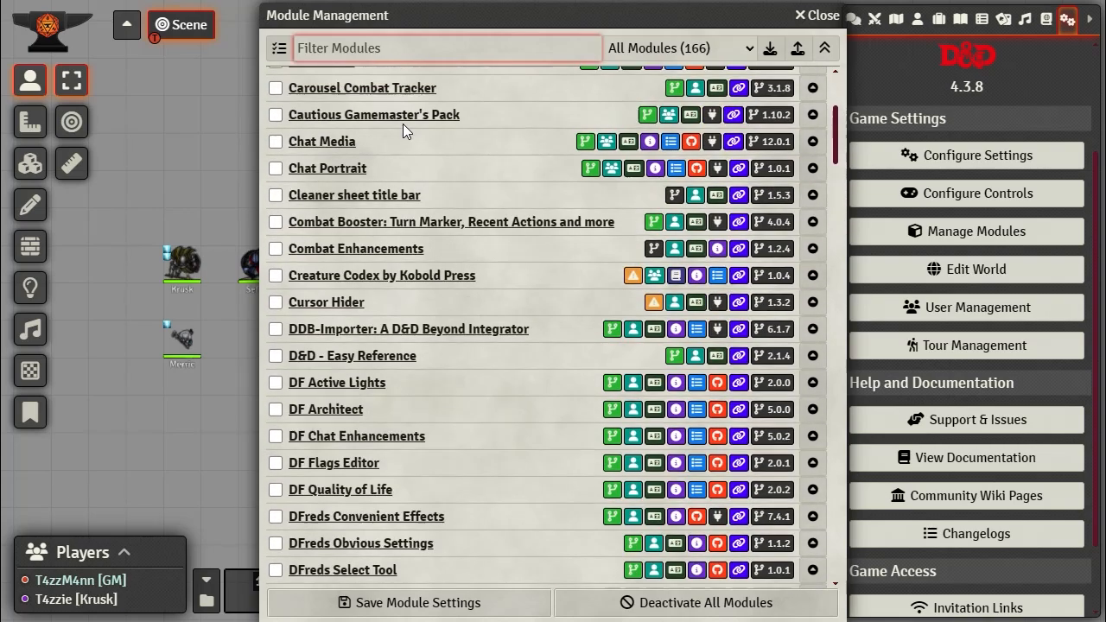
pyautogui.scroll(2, 361, 306)
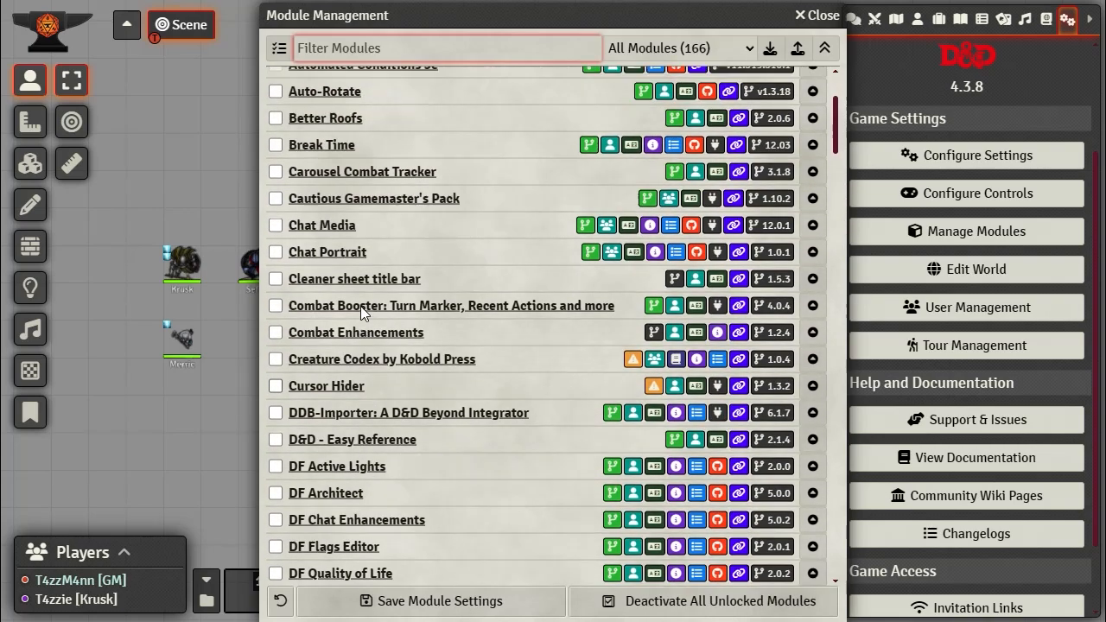
pyautogui.scroll(-6, 360, 305)
pyautogui.scroll(-3, 360, 305)
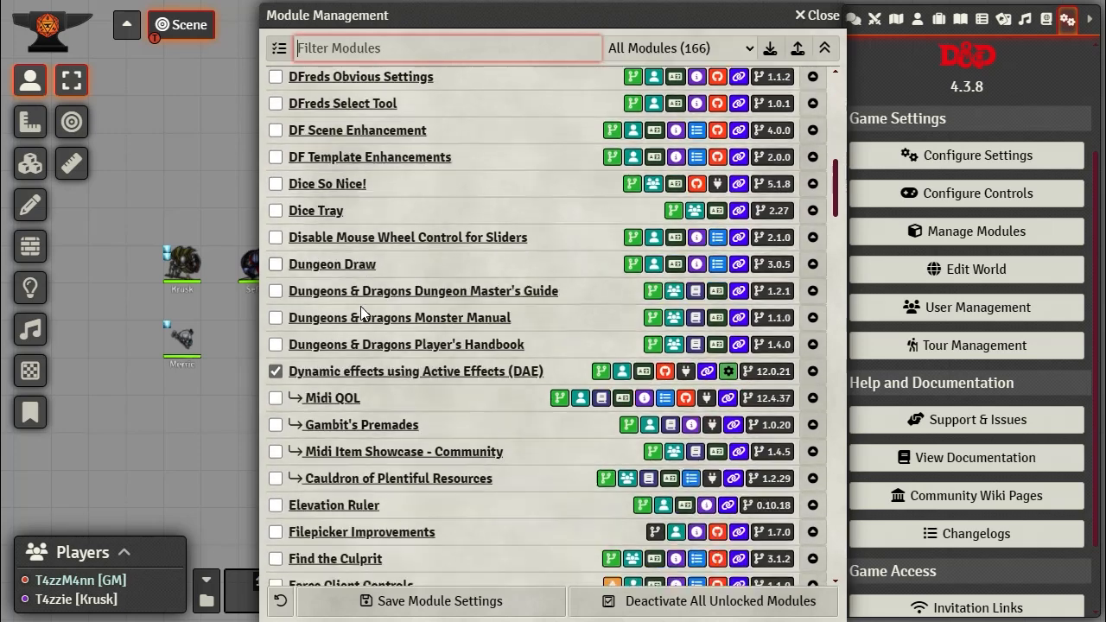
pyautogui.scroll(-3, 361, 305)
pyautogui.scroll(-1, 361, 307)
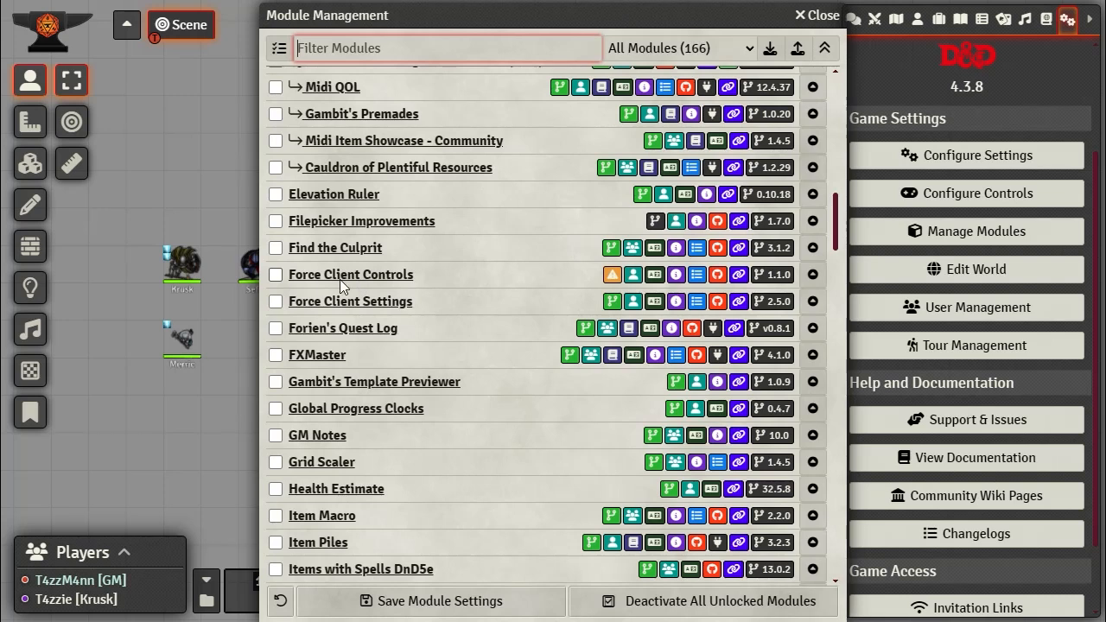
pyautogui.moveTo(613, 275)
pyautogui.scroll(-7, 402, 336)
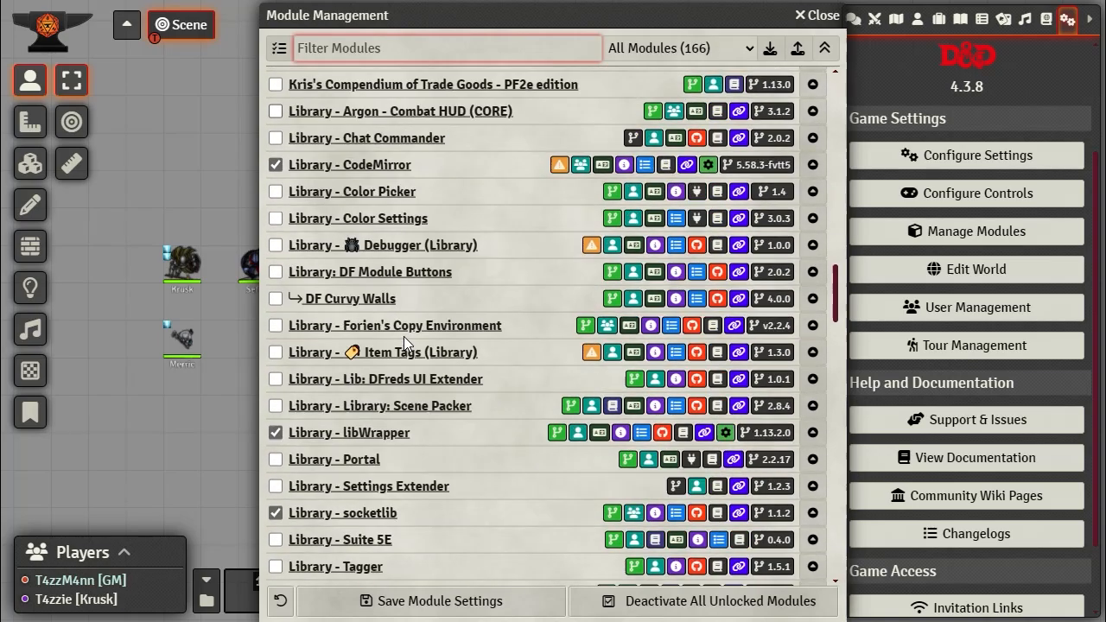
pyautogui.scroll(-20, 403, 336)
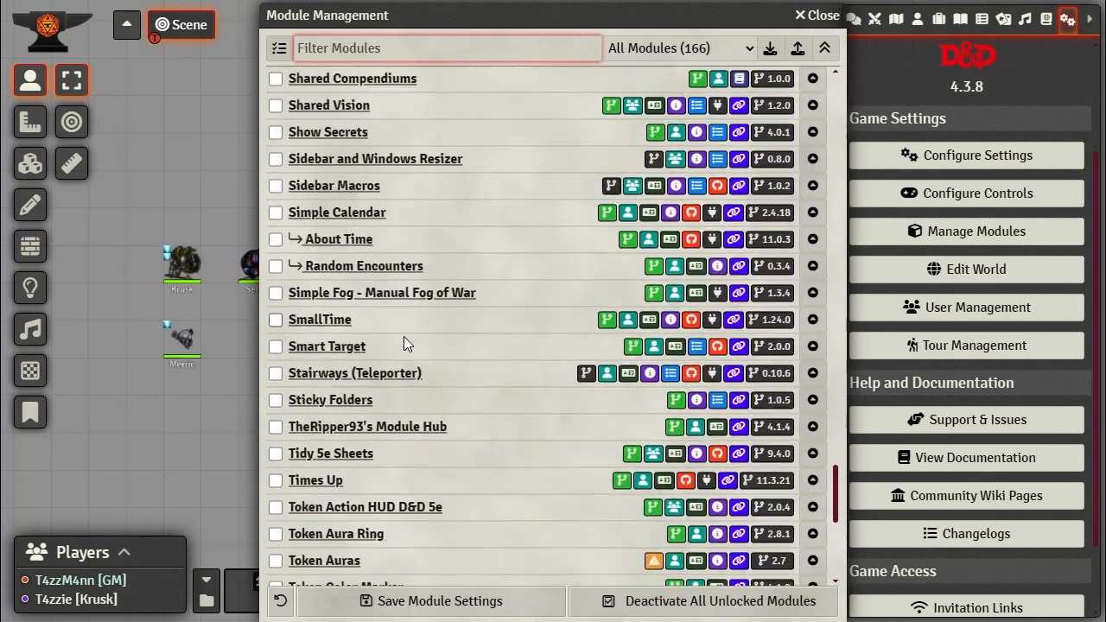
pyautogui.scroll(-6, 404, 337)
pyautogui.scroll(5, 403, 339)
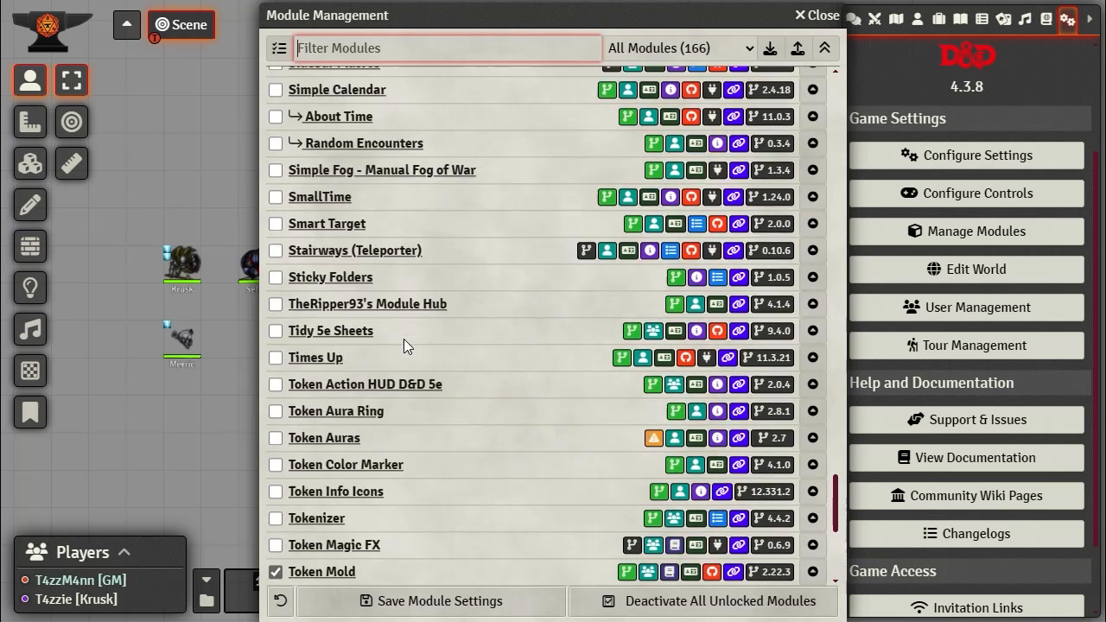
pyautogui.scroll(1, 404, 339)
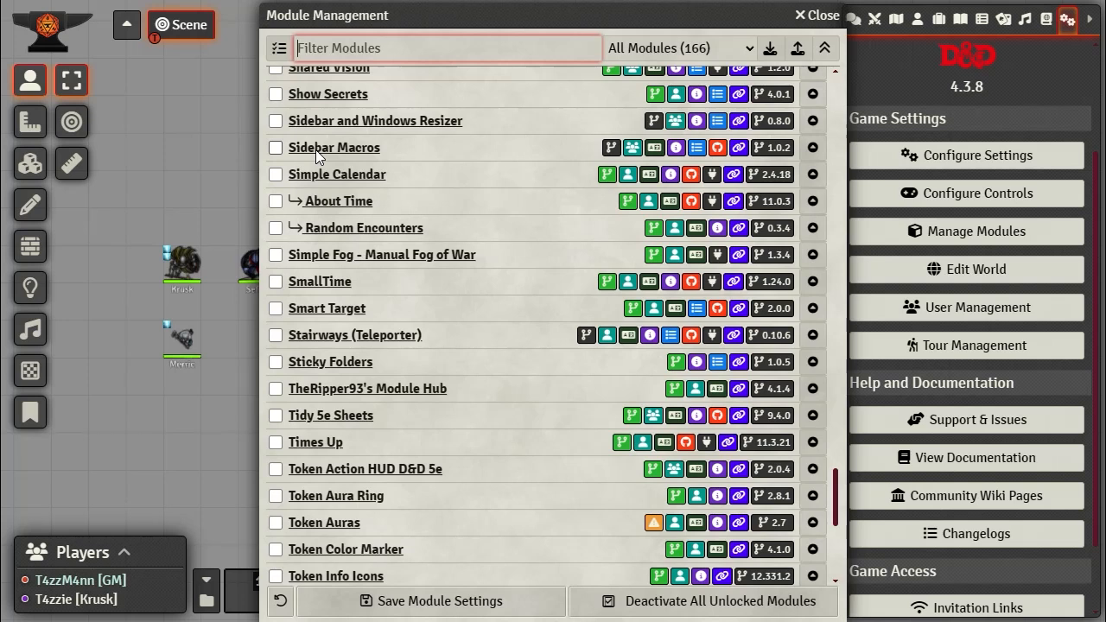
# Step: Close Module Management, select all thirteen ghoul tokens, and add them to the combat
pyautogui.click(816, 16)
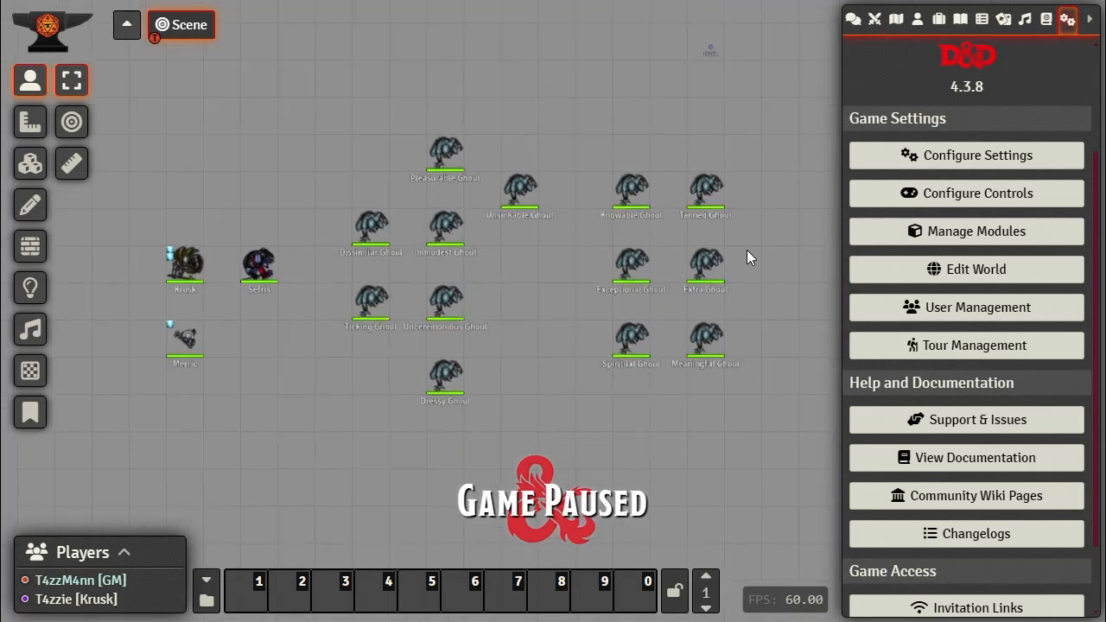
pyautogui.moveTo(779, 273); pyautogui.dragTo(729, 263)
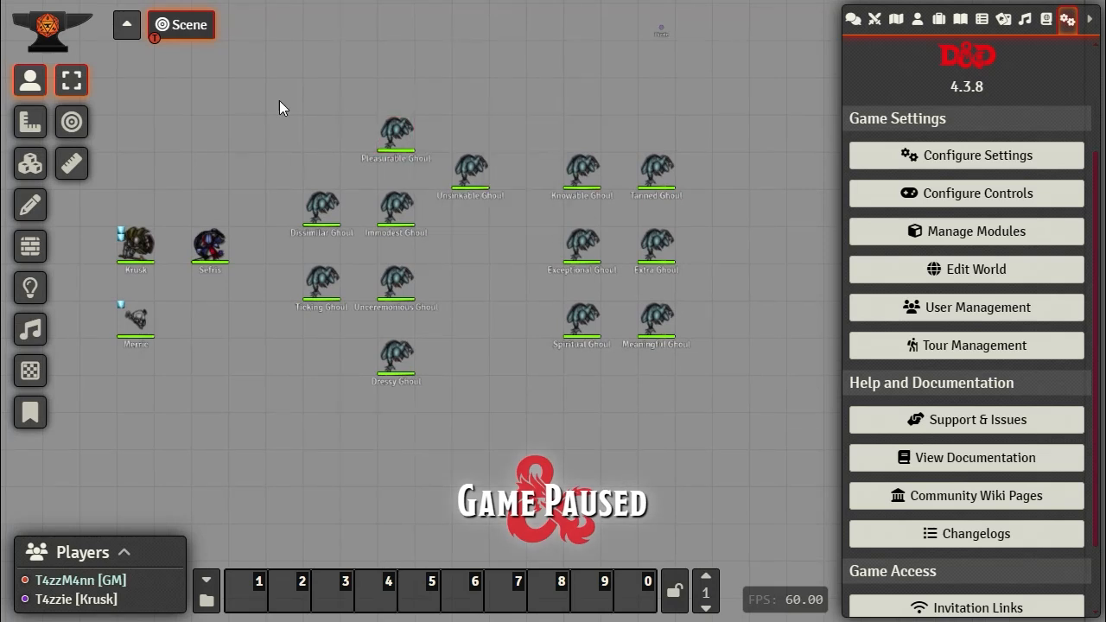
pyautogui.moveTo(259, 69); pyautogui.dragTo(751, 427)
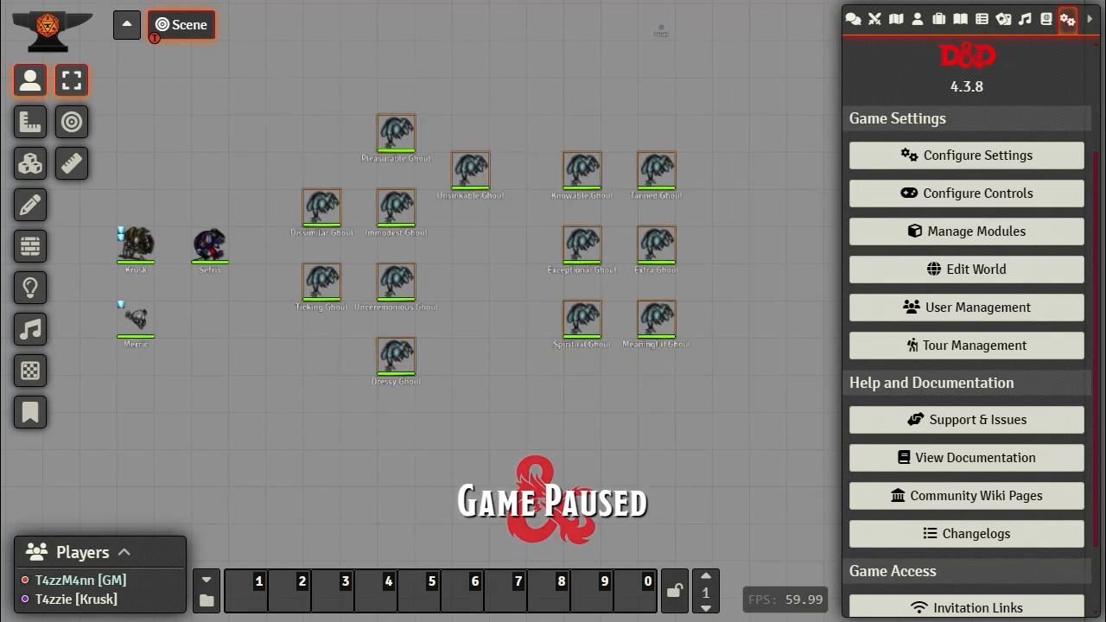
pyautogui.rightClick(594, 179)
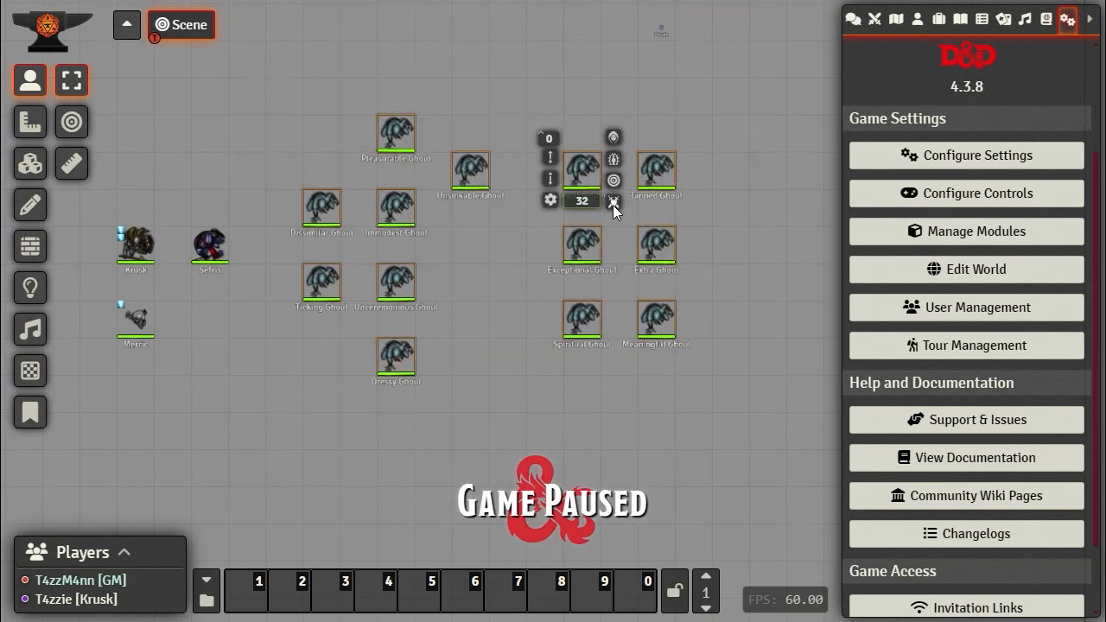
pyautogui.click(612, 205)
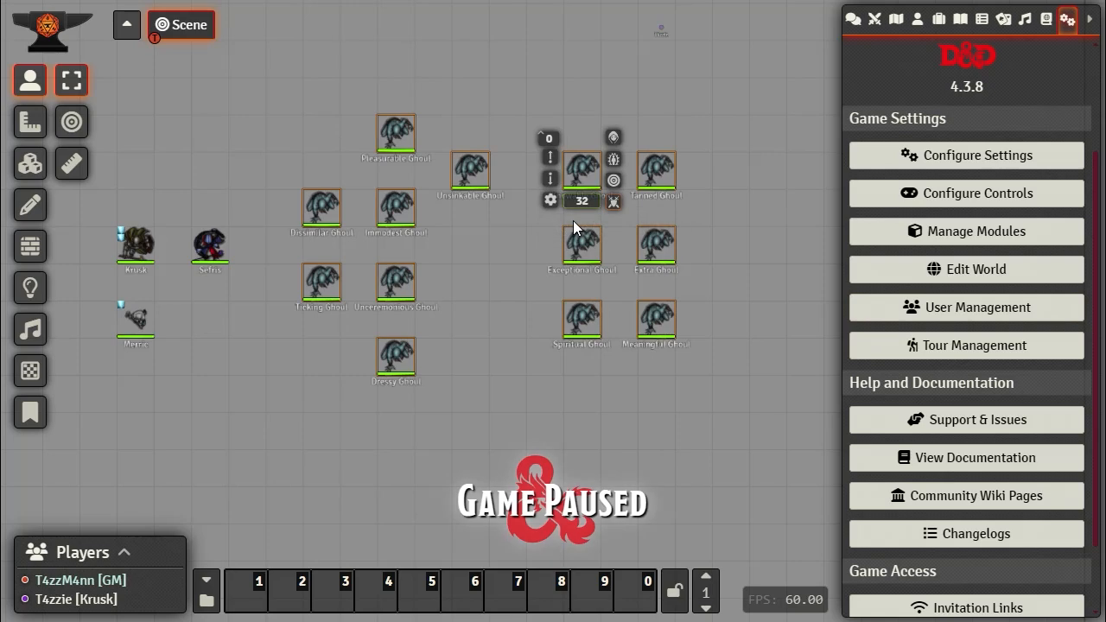
# Step: Roll initiative for all ghouls in the combat tracker and inspect the first Ghoul Group's members
pyautogui.click(917, 19)
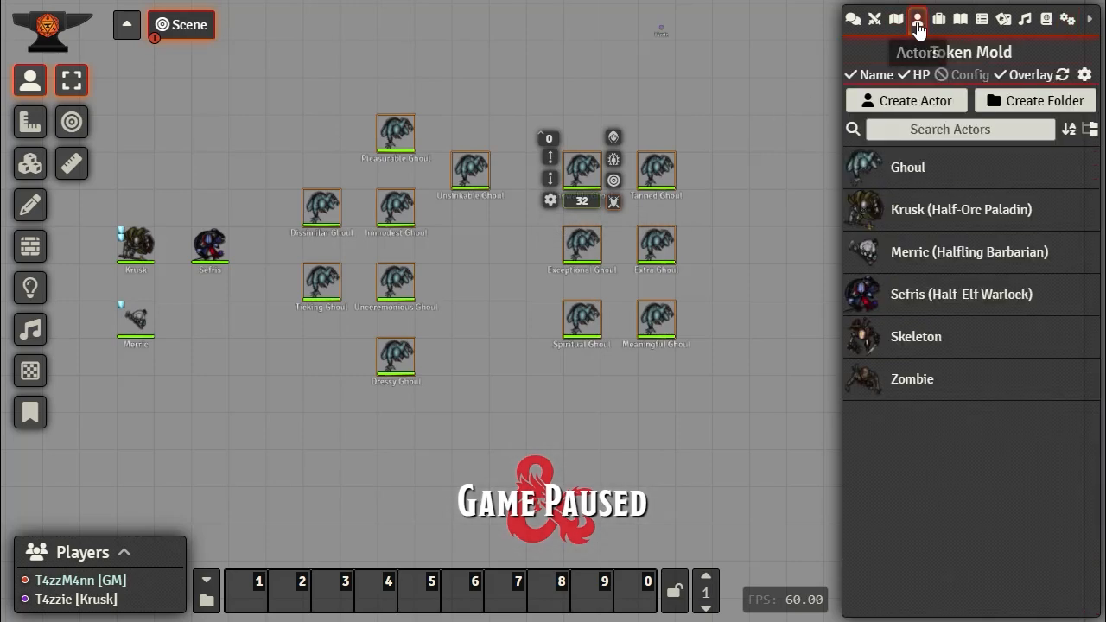
pyautogui.click(874, 19)
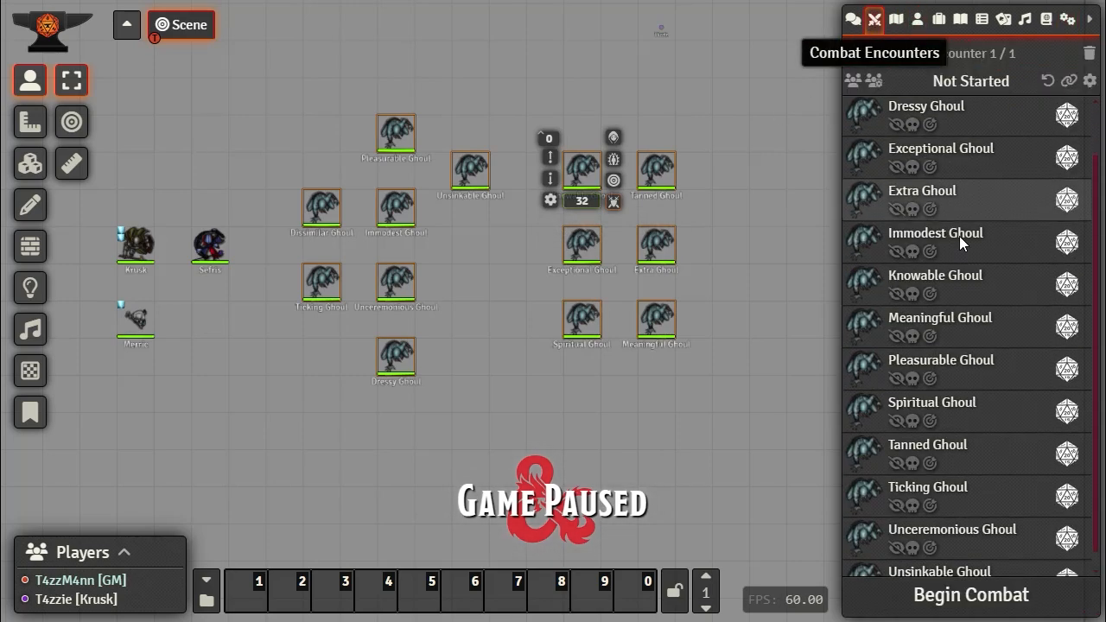
pyautogui.scroll(-1, 963, 259)
pyautogui.scroll(2, 980, 341)
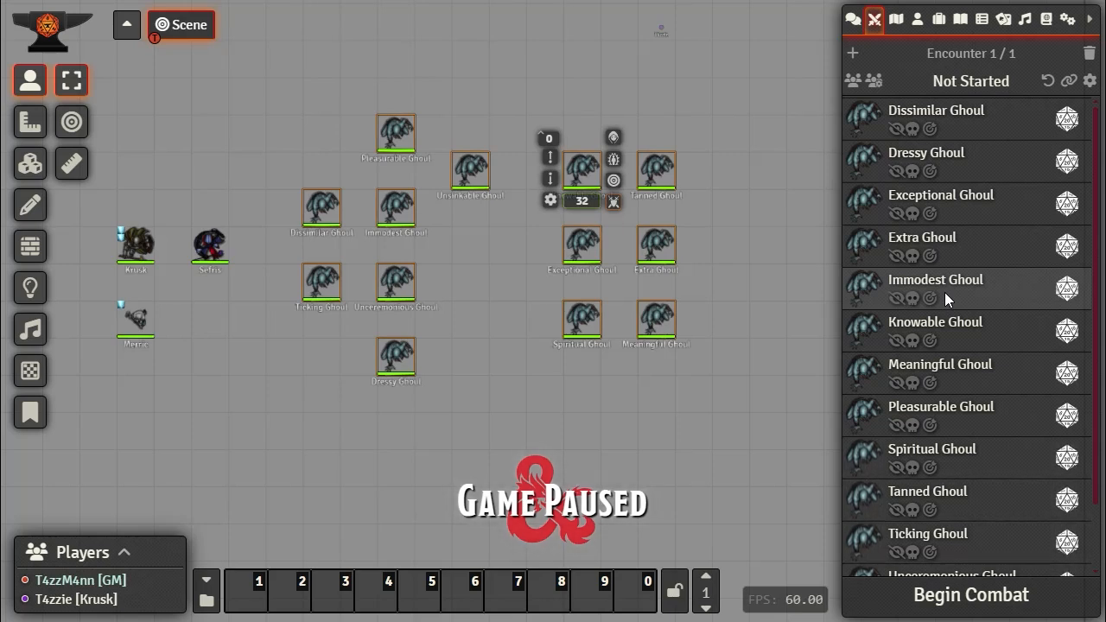
pyautogui.click(853, 84)
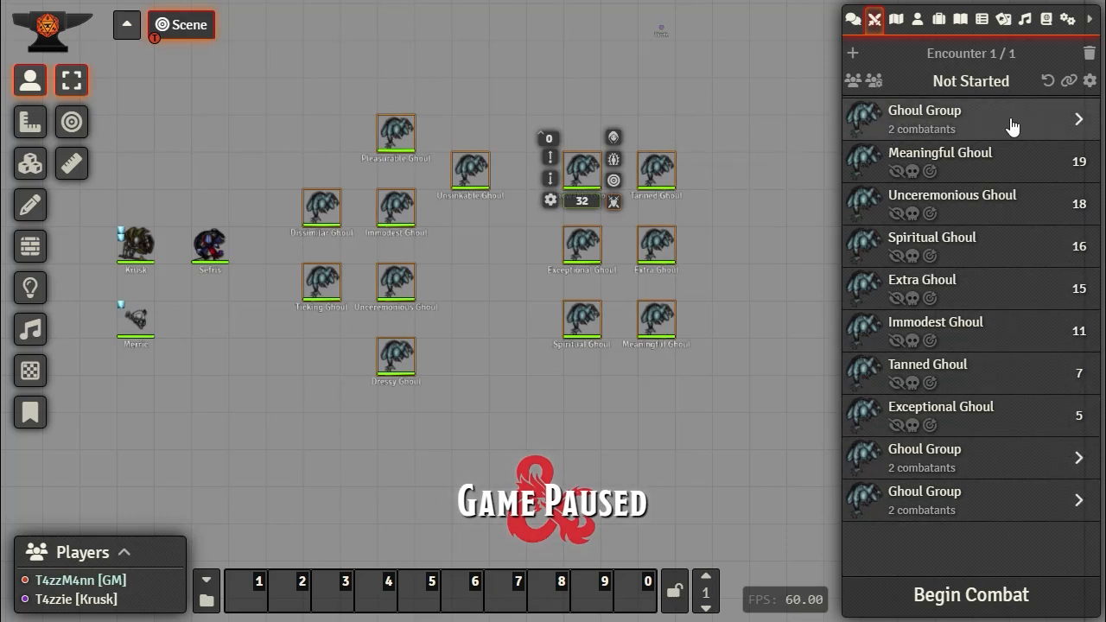
pyautogui.click(945, 121)
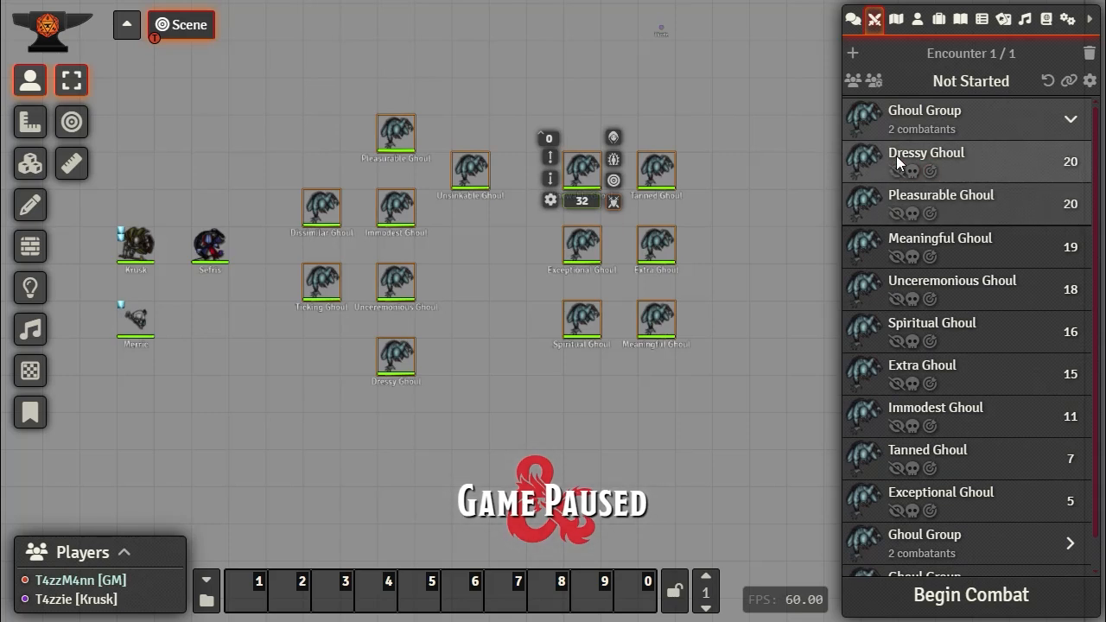
pyautogui.click(1072, 125)
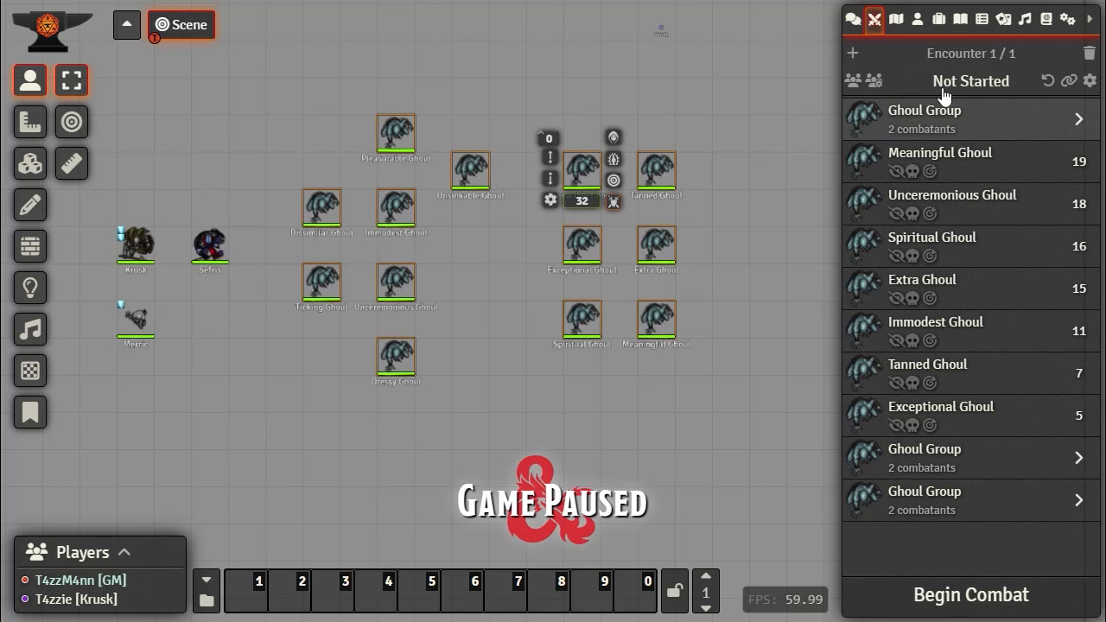
# Step: Begin combat, advance to the first group's second combatant, and expand the middle and last Ghoul Groups
pyautogui.click(988, 613)
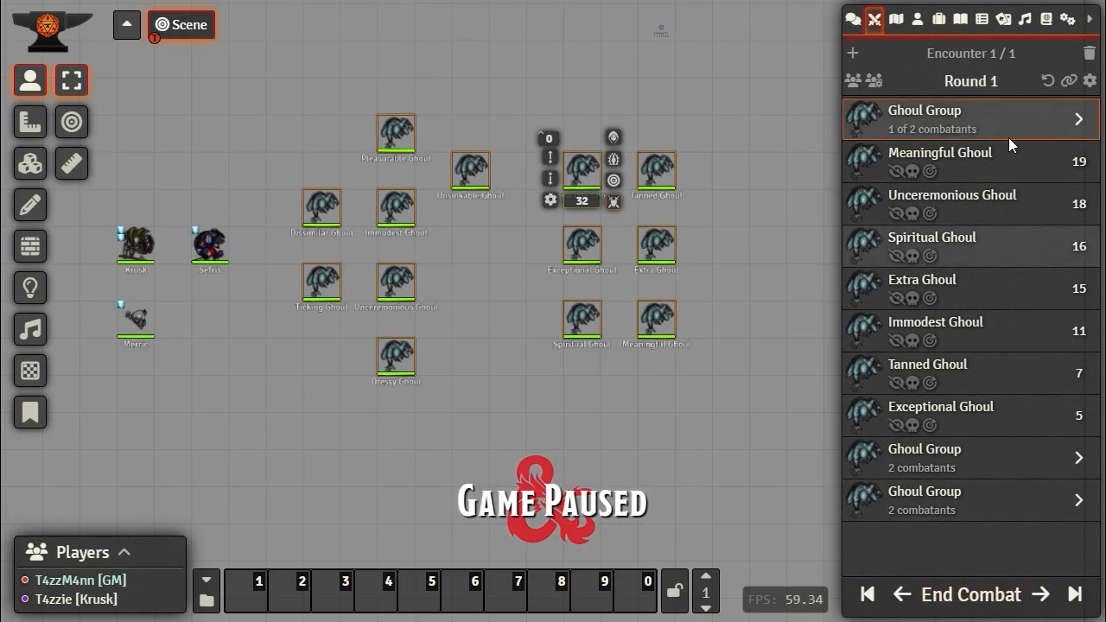
pyautogui.click(1076, 118)
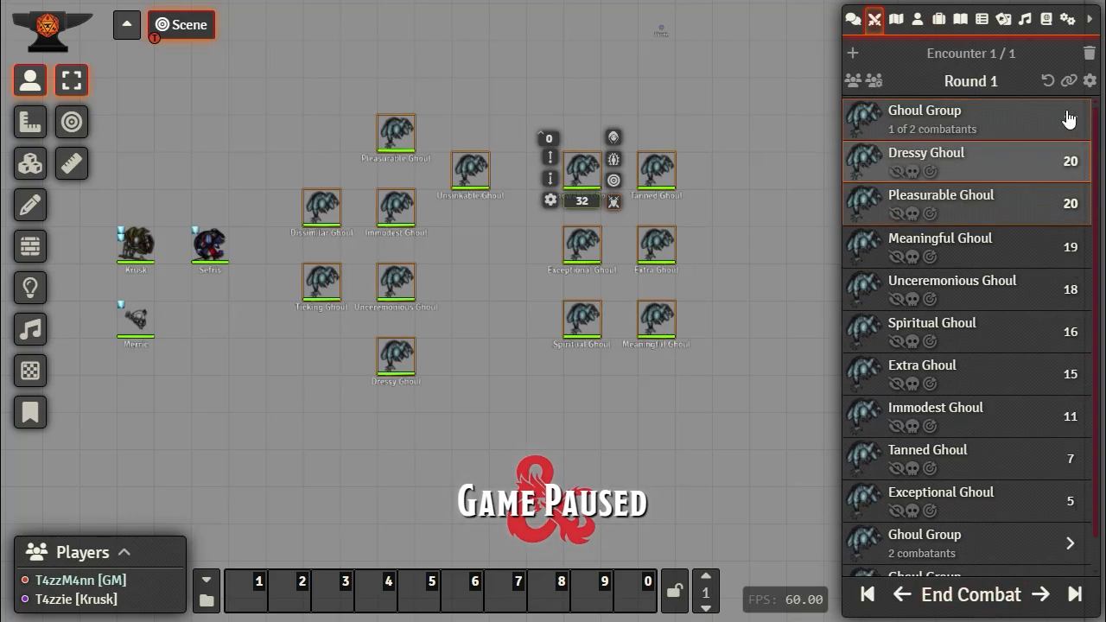
pyautogui.click(1071, 120)
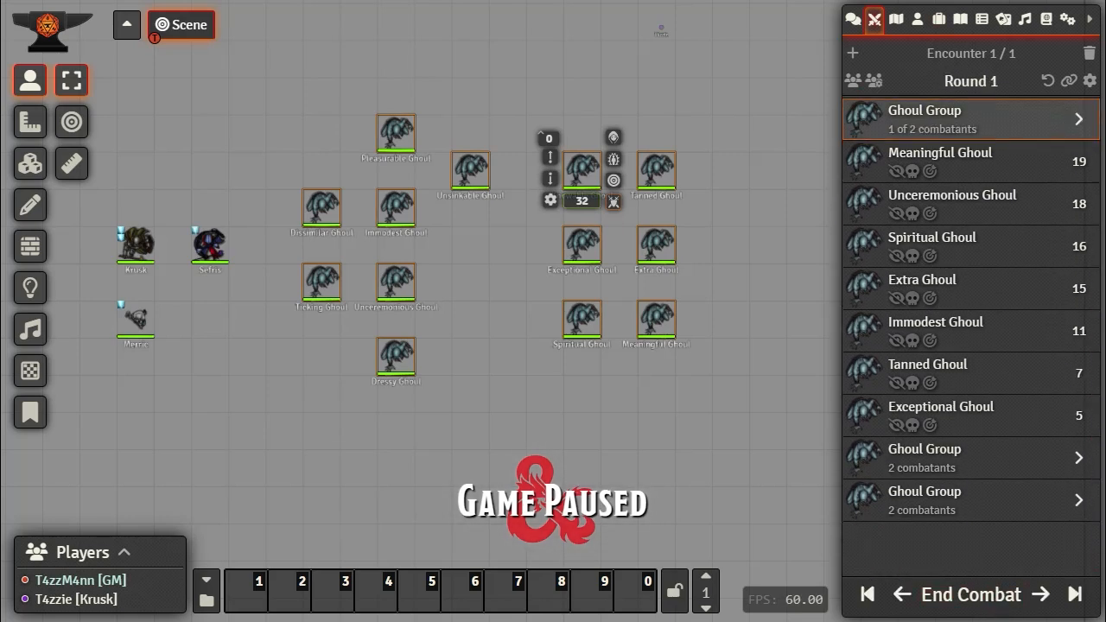
pyautogui.click(1042, 595)
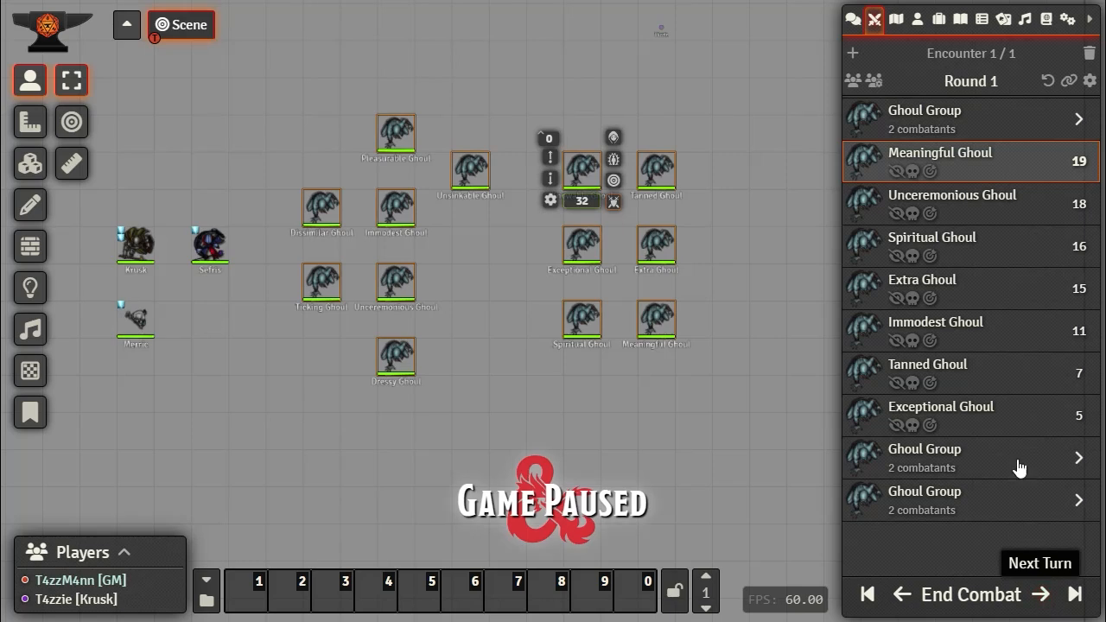
pyautogui.click(1073, 466)
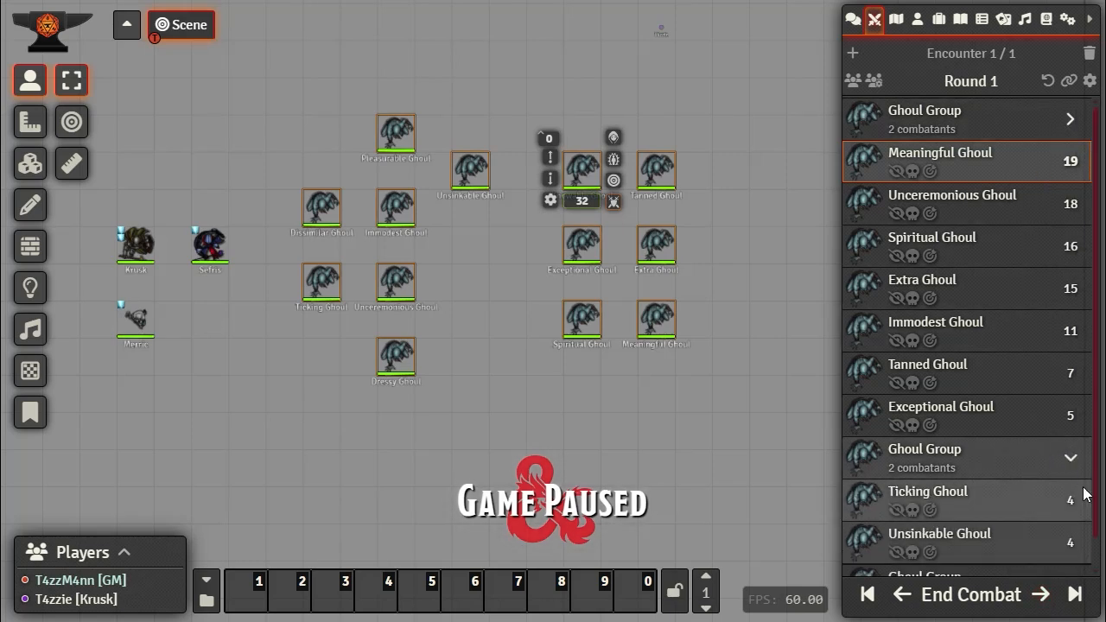
pyautogui.scroll(-1, 1073, 500)
pyautogui.click(1071, 553)
pyautogui.scroll(-1, 1028, 484)
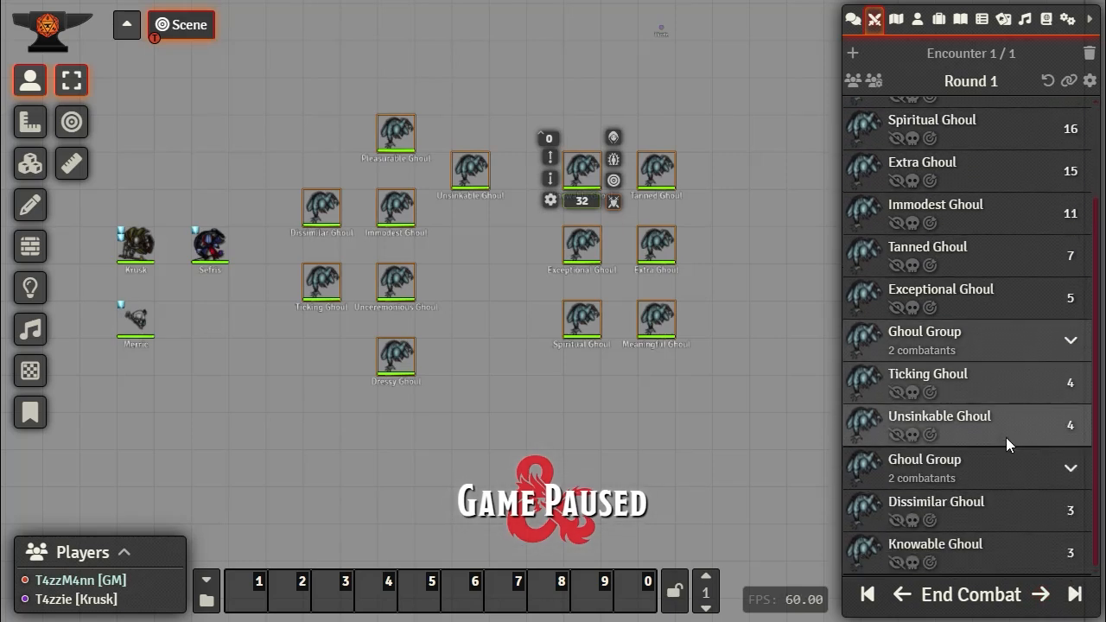
pyautogui.scroll(3, 1024, 303)
pyautogui.click(1071, 119)
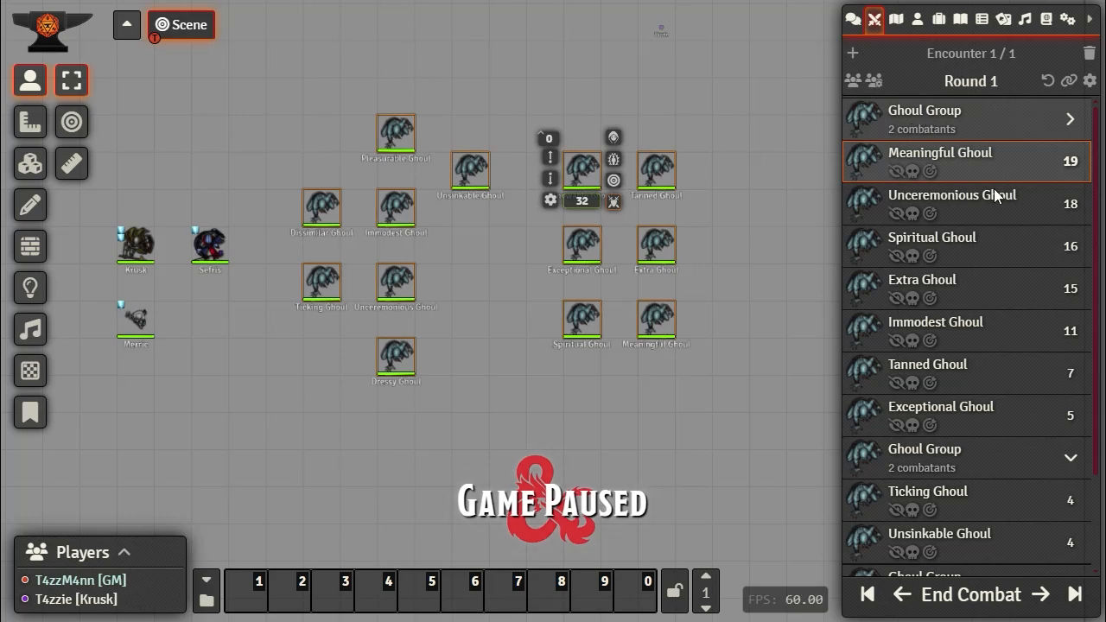
pyautogui.scroll(-2, 993, 208)
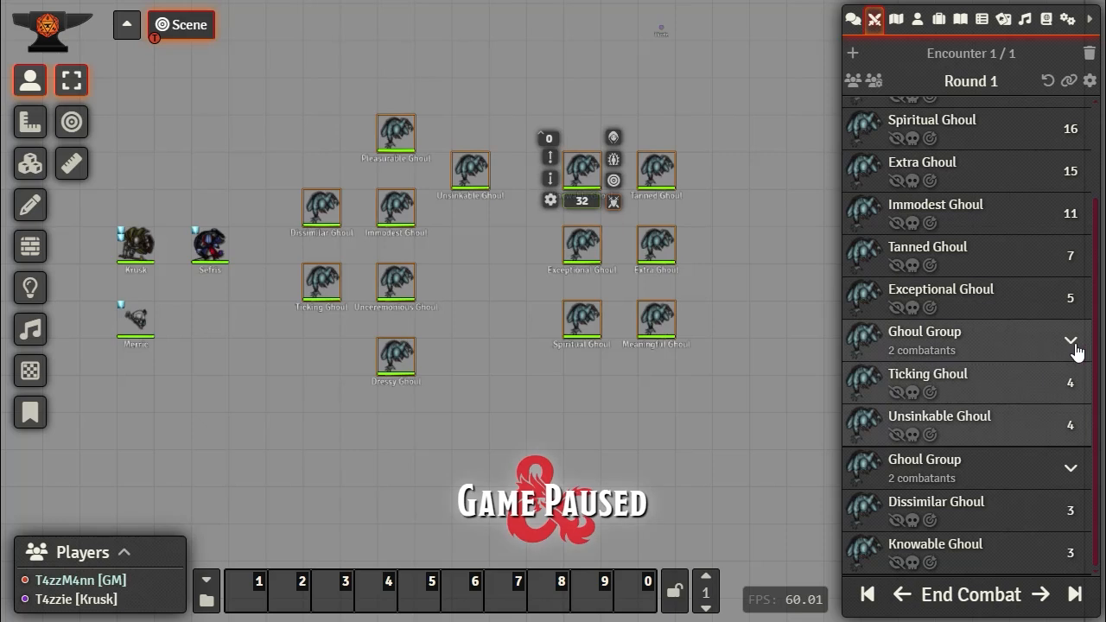
# Step: Advance turns past Spiritual, Extra, Immodest, Tanned, Exceptional and Unsinkable Ghoul to Dissimilar Ghoul
pyautogui.click(1041, 604)
pyautogui.click(1041, 605)
pyautogui.click(1042, 605)
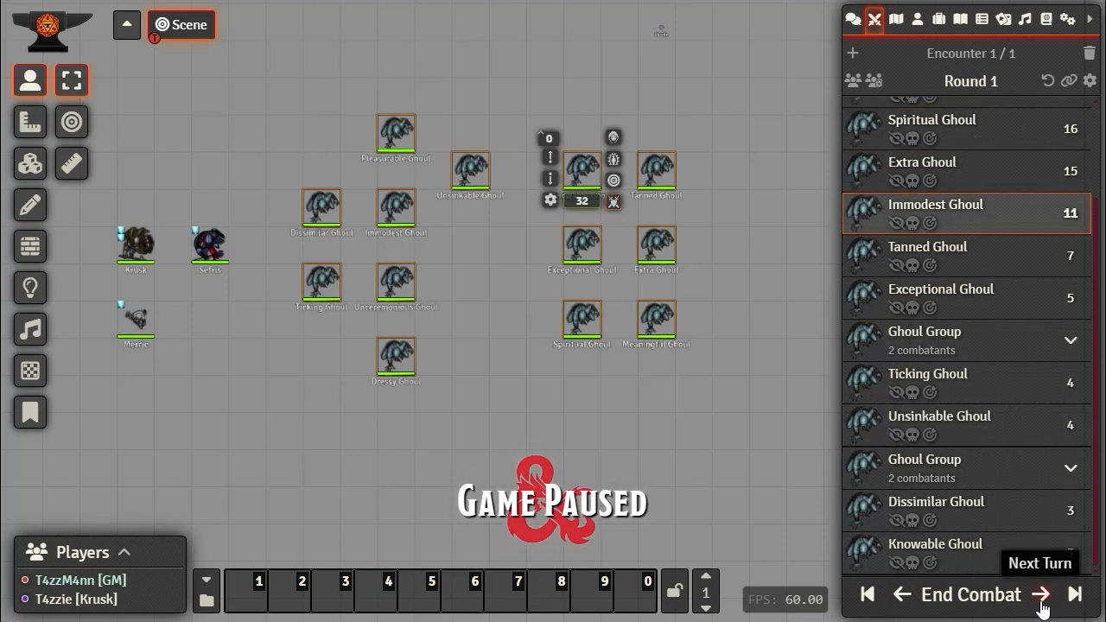
pyautogui.click(1042, 605)
pyautogui.click(1041, 605)
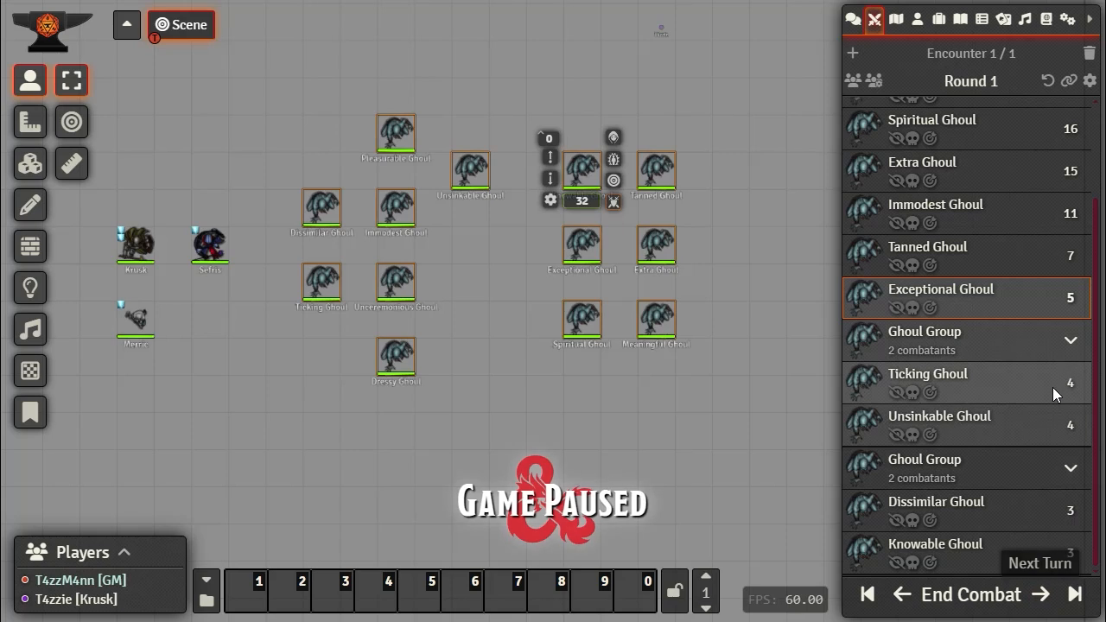
pyautogui.click(1044, 599)
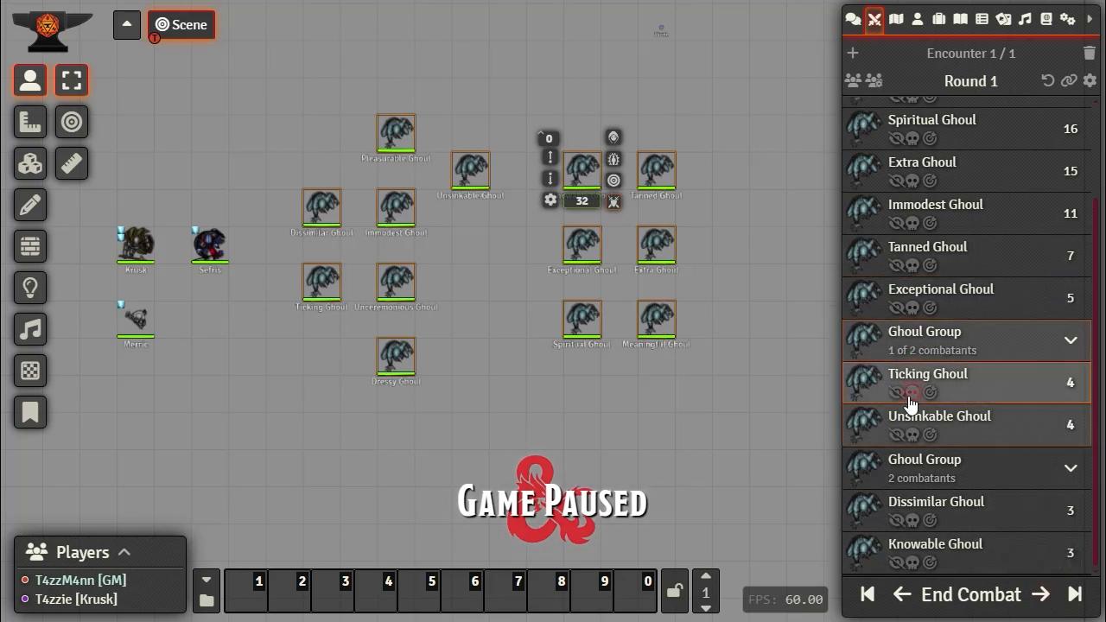
pyautogui.click(1044, 596)
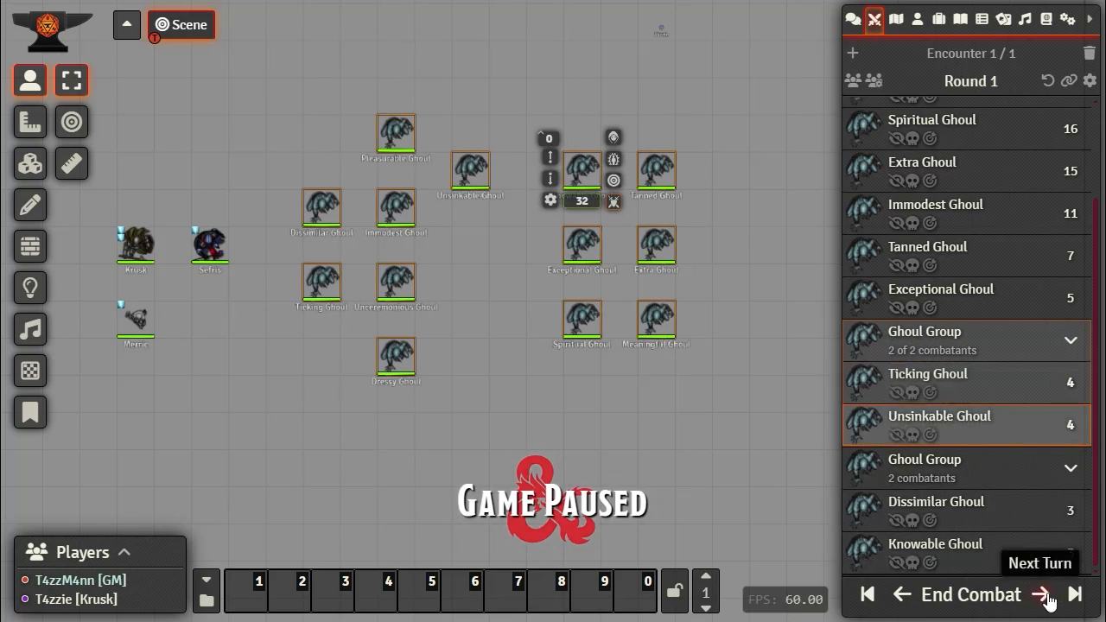
pyautogui.click(1045, 596)
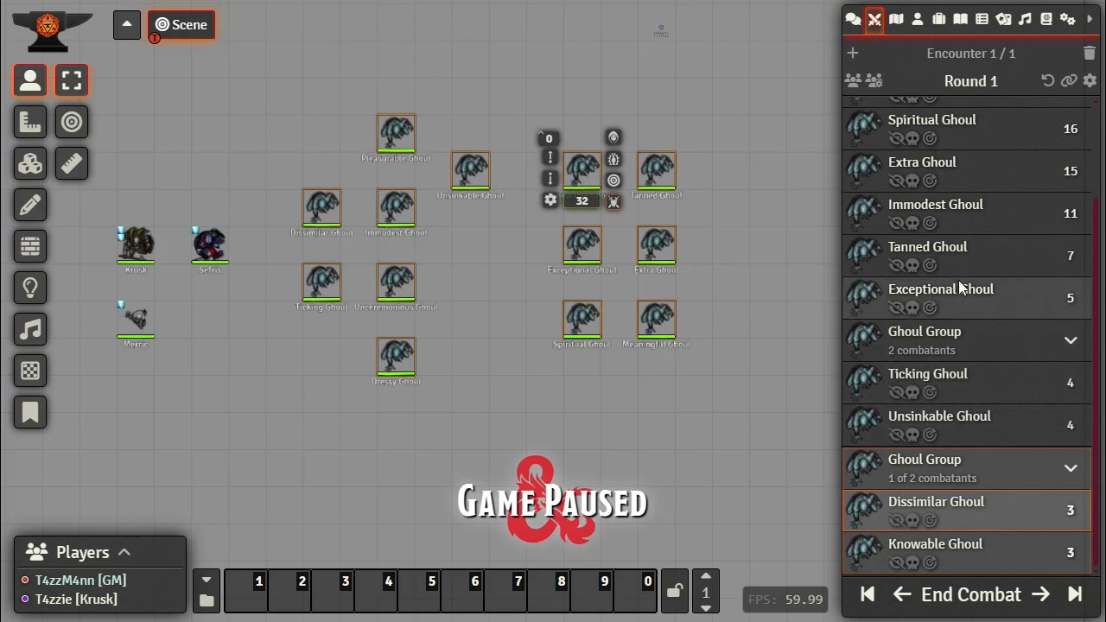
# Step: Collapse the Ghoul Groups, advance to round 1's final combatant, and deselect the map tokens
pyautogui.scroll(3, 919, 289)
pyautogui.click(1064, 120)
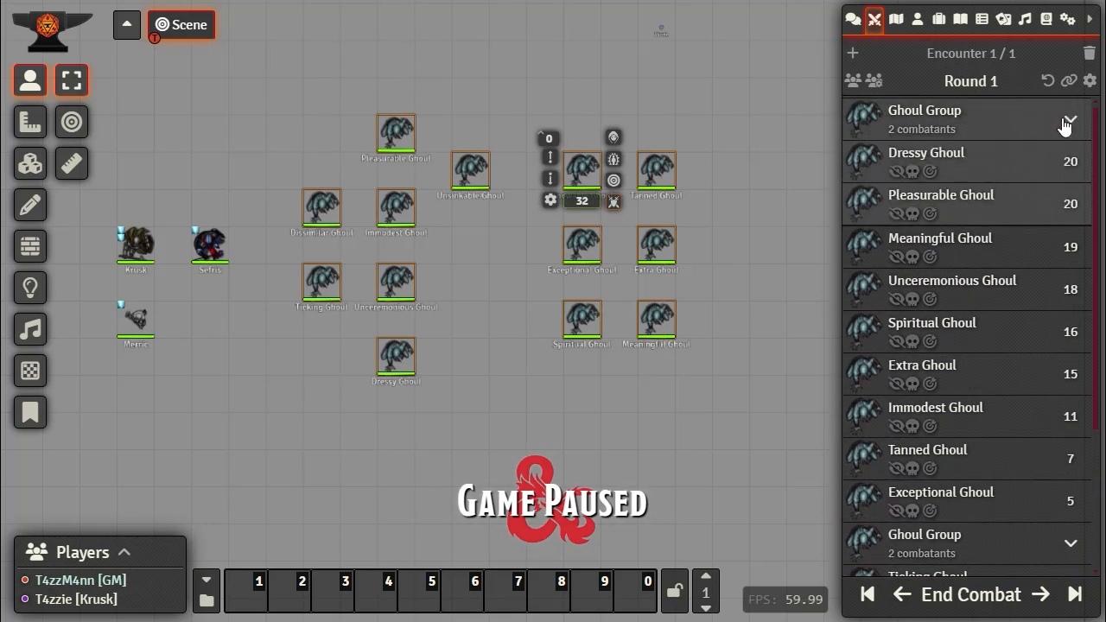
pyautogui.click(1063, 120)
pyautogui.scroll(-1, 1047, 406)
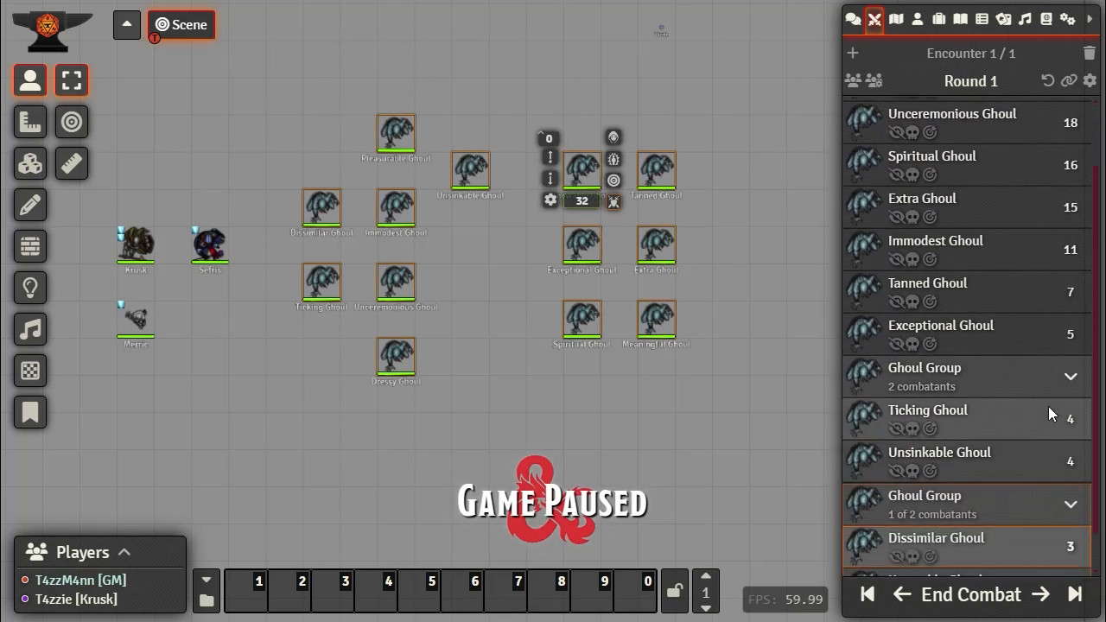
pyautogui.scroll(1, 1054, 441)
pyautogui.click(1066, 460)
pyautogui.click(1068, 497)
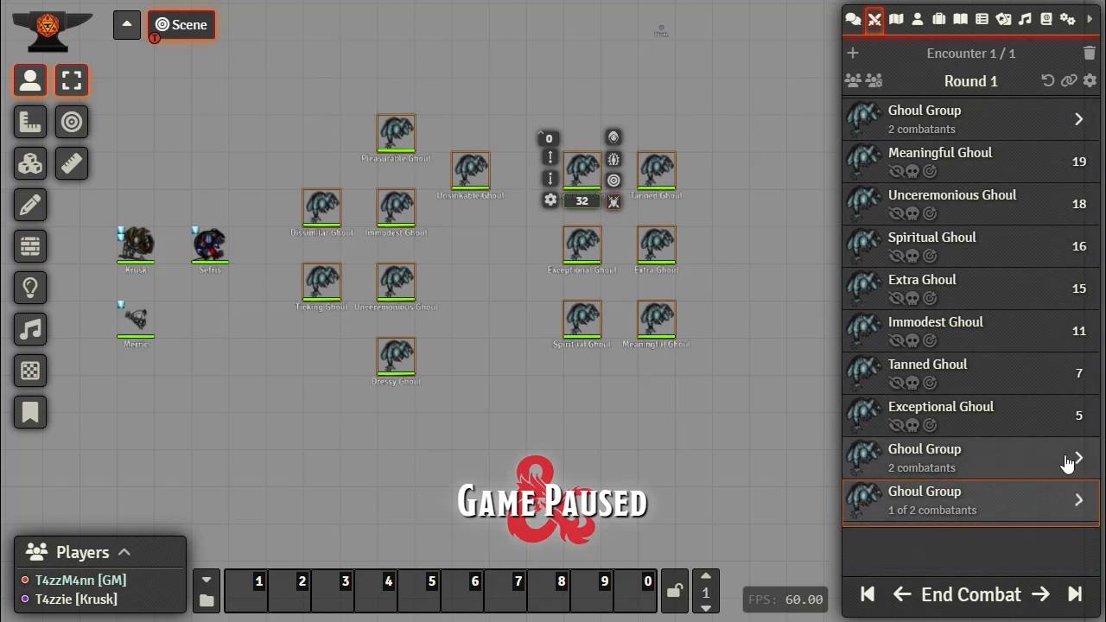
pyautogui.click(1040, 596)
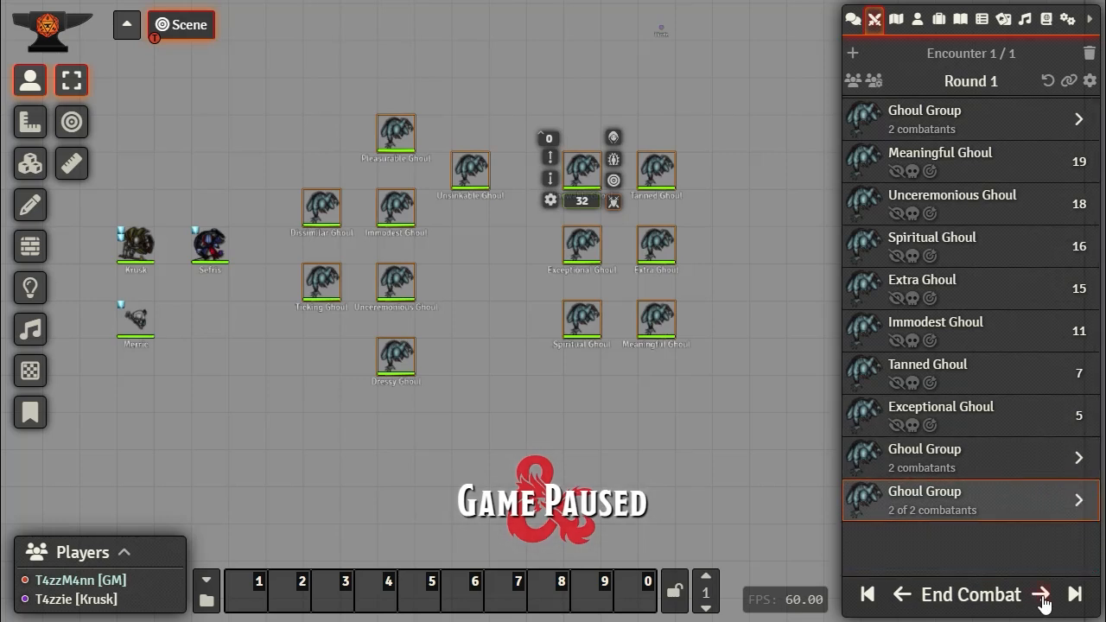
pyautogui.click(566, 415)
# Step: Start round 2 and advance turns past Meaningful Ghoul to the middle group's second combatant
pyautogui.click(1040, 595)
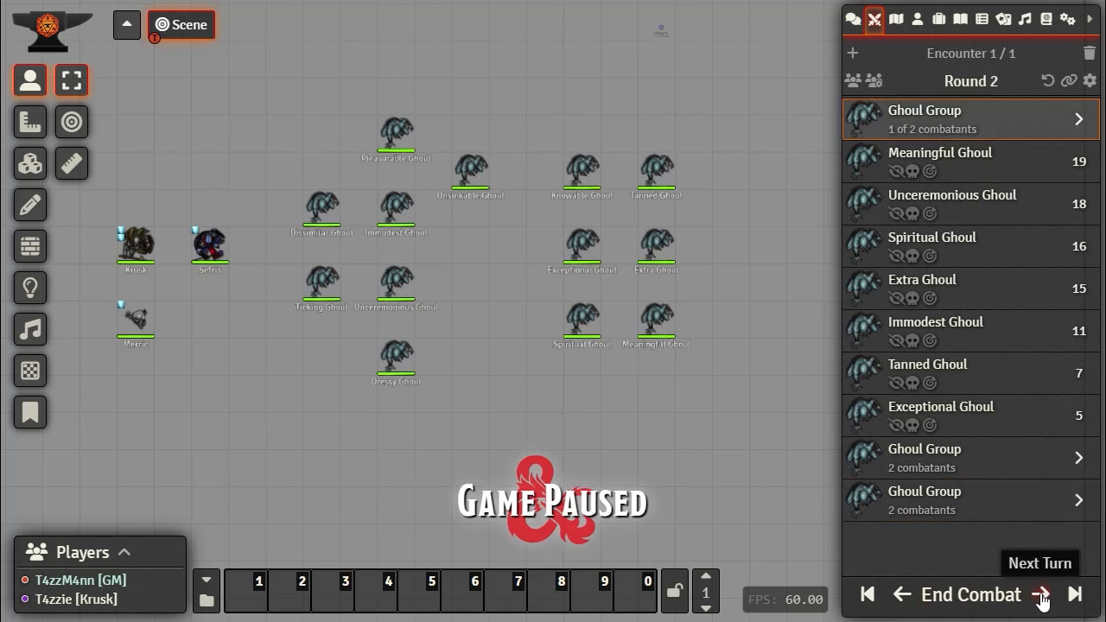
pyautogui.click(1042, 596)
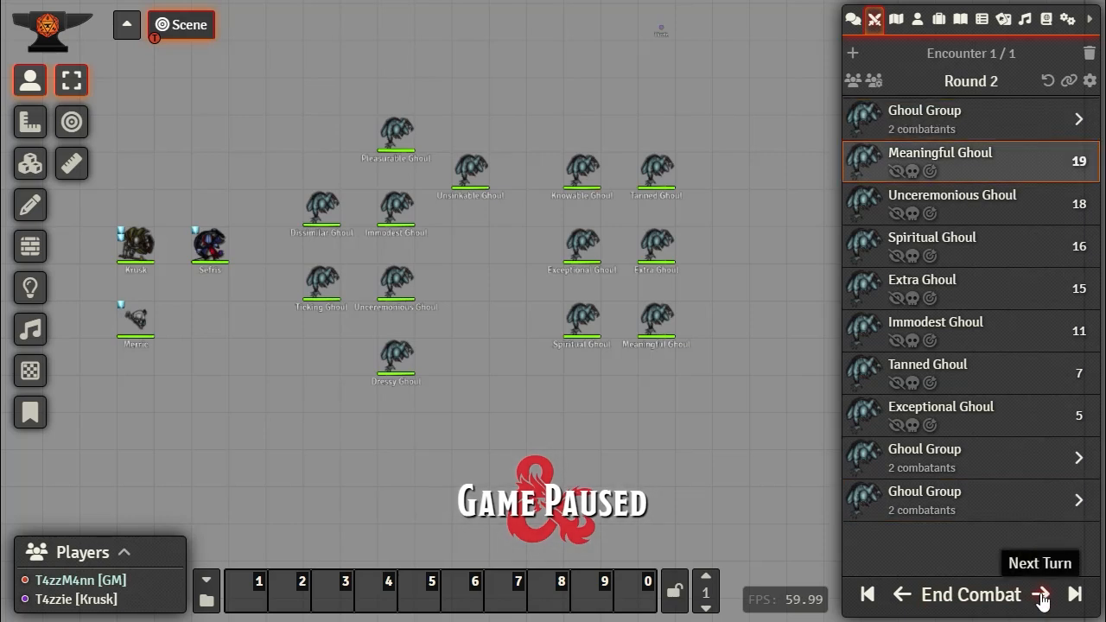
pyautogui.click(1042, 596)
pyautogui.click(1043, 596)
pyautogui.click(1042, 596)
pyautogui.click(1043, 596)
pyautogui.click(1042, 596)
pyautogui.click(1043, 596)
pyautogui.click(1043, 596)
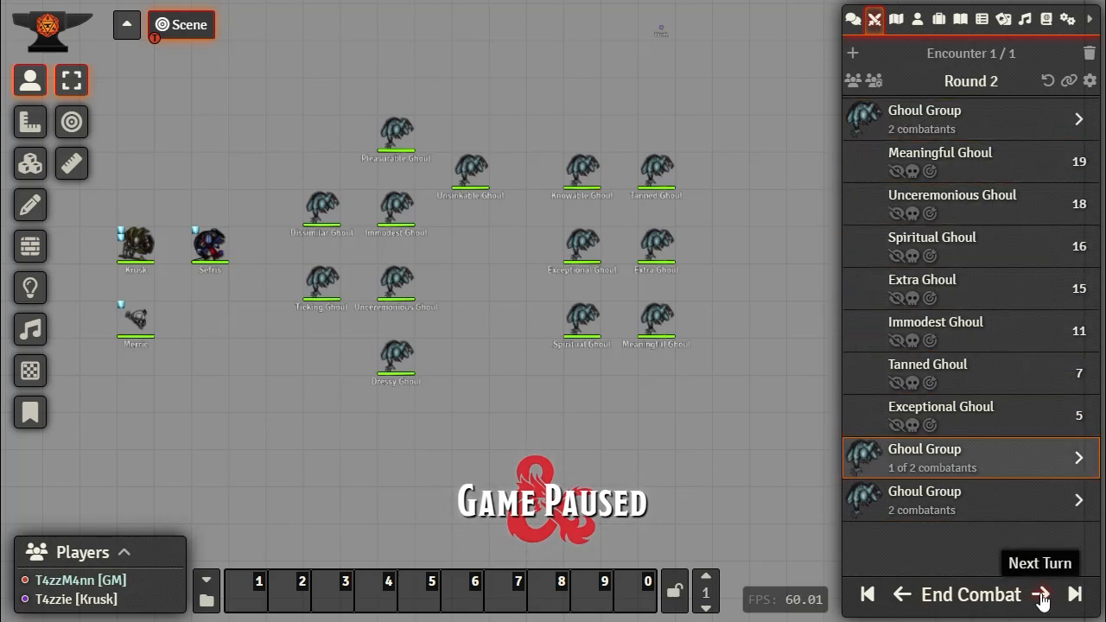
pyautogui.click(1043, 596)
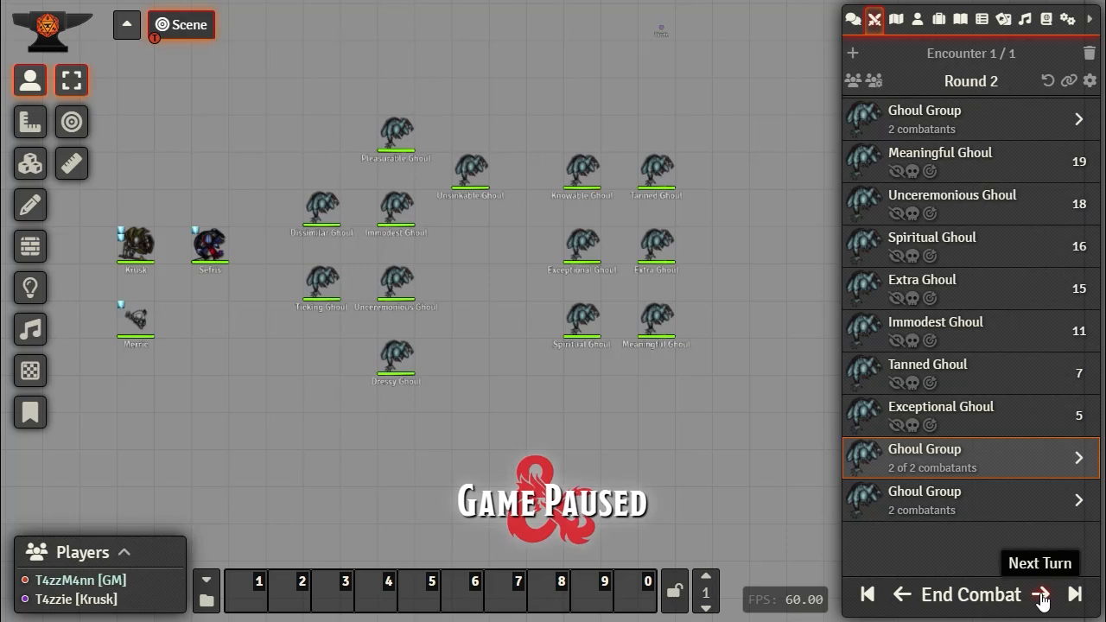
pyautogui.click(1043, 596)
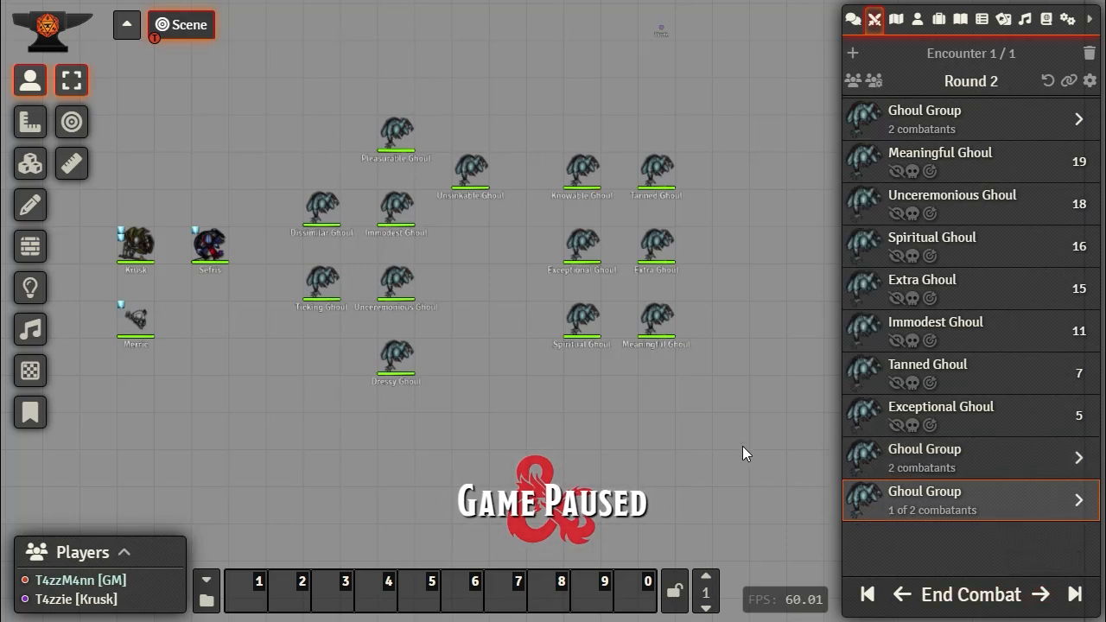